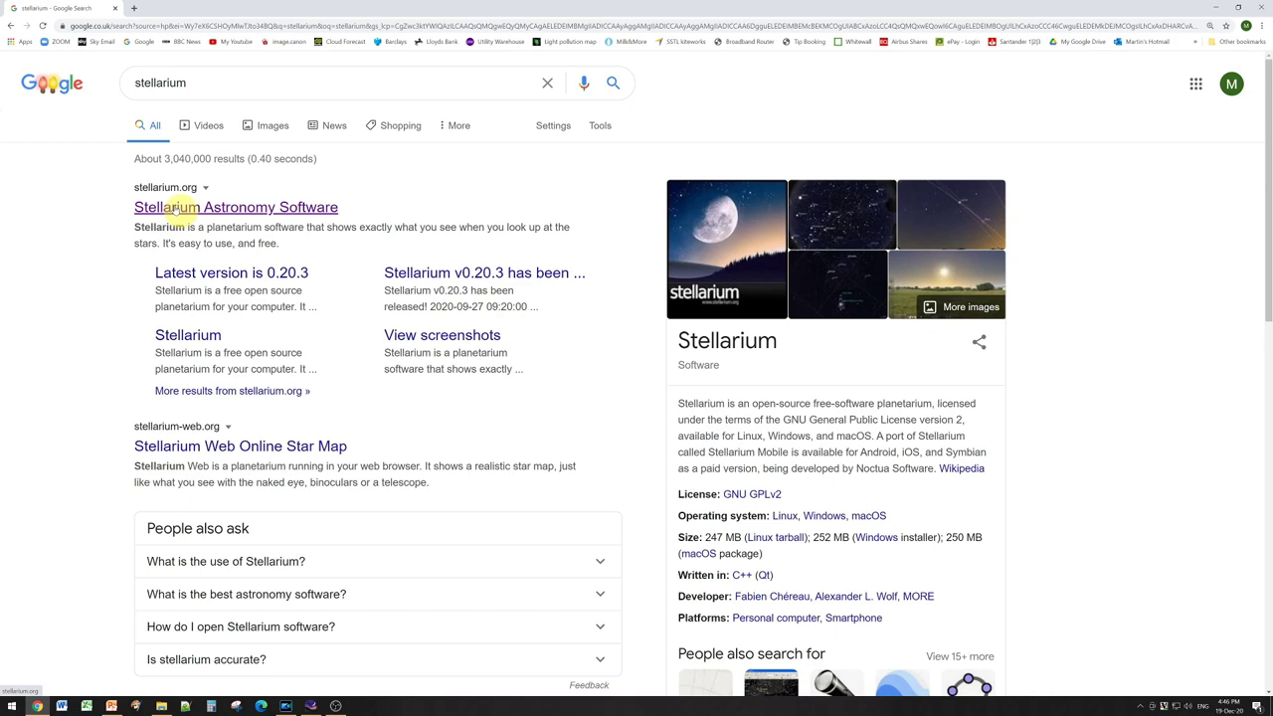
Step: Open the Stellarium Astronomy Software website from the search results and switch to the running Stellarium application
click(174, 209)
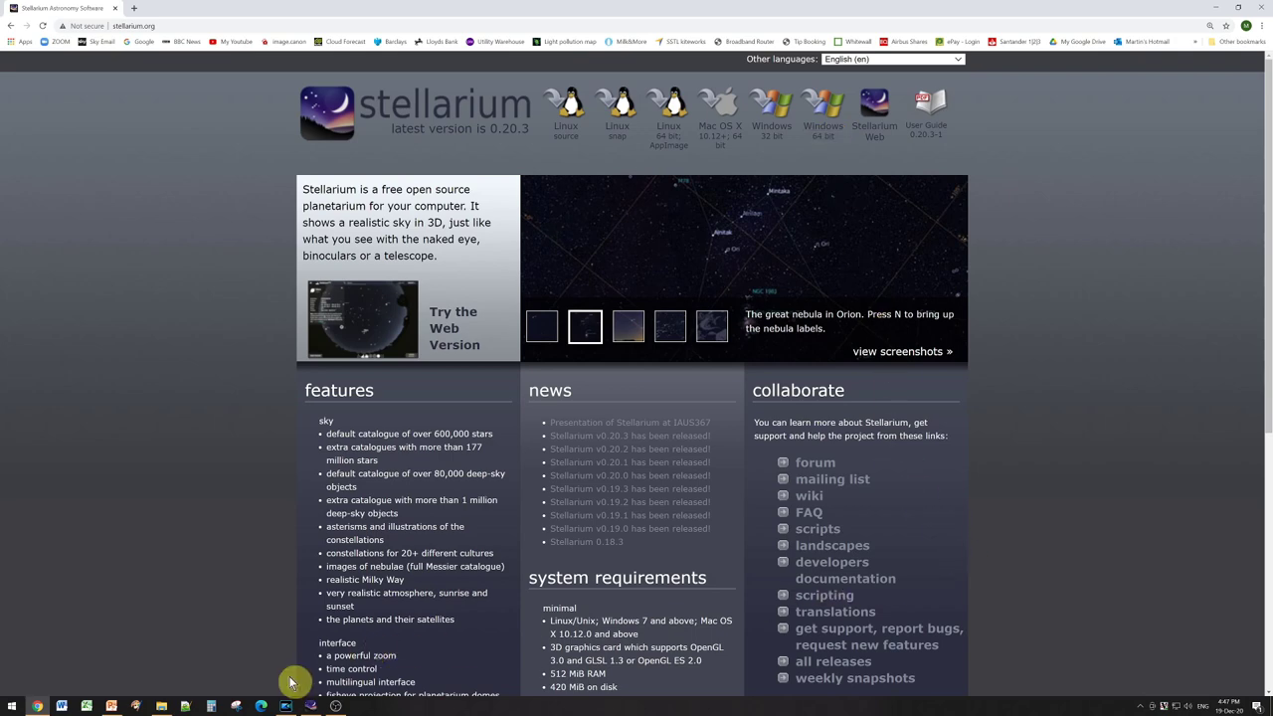
click(313, 708)
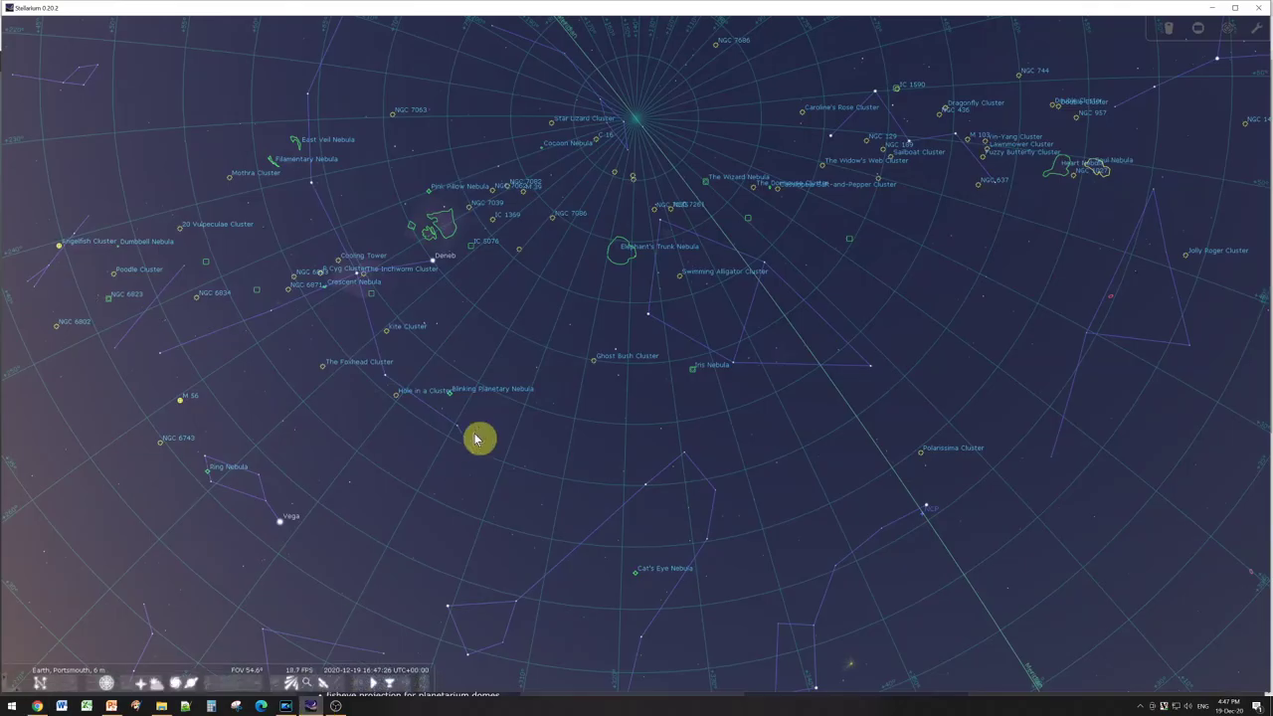
Step: Look around the sky towards the western horizon, widening the field of view to 148°
drag(477, 437, 626, 241)
drag(532, 446, 766, 234)
drag(547, 411, 575, 287)
scroll(549, 348, down, 8)
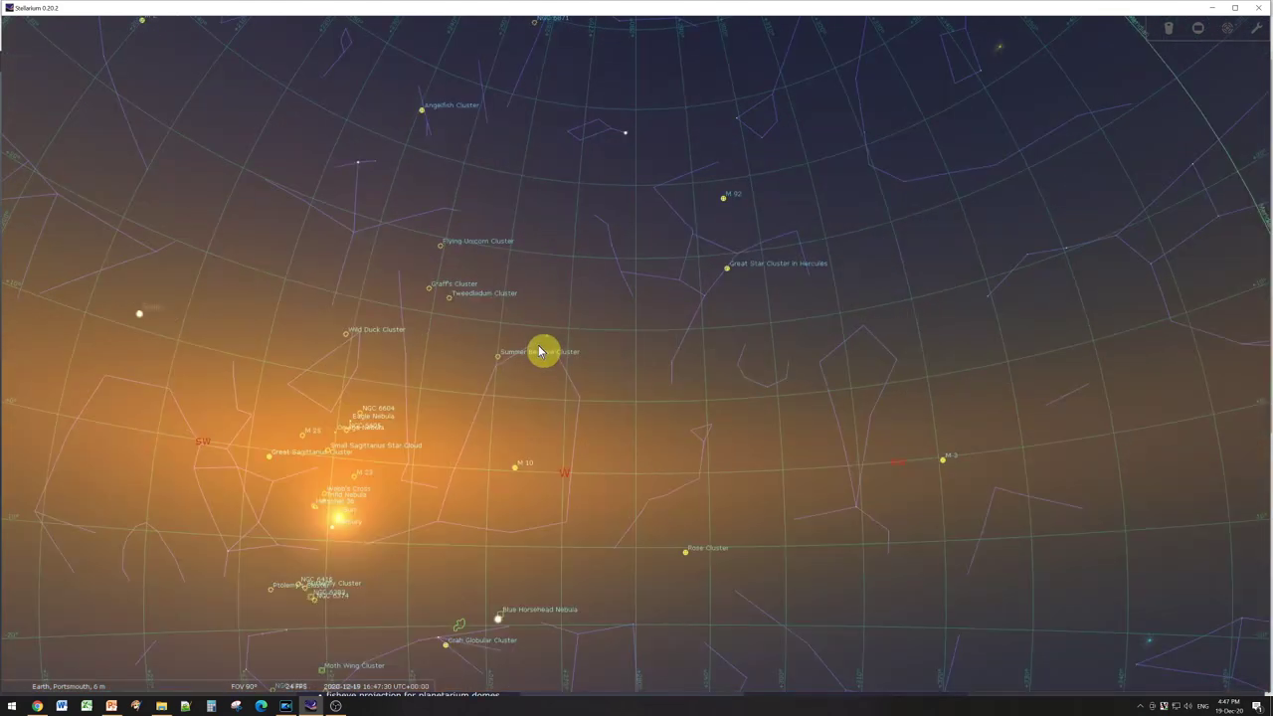
scroll(552, 348, down, 3)
scroll(589, 350, up, 4)
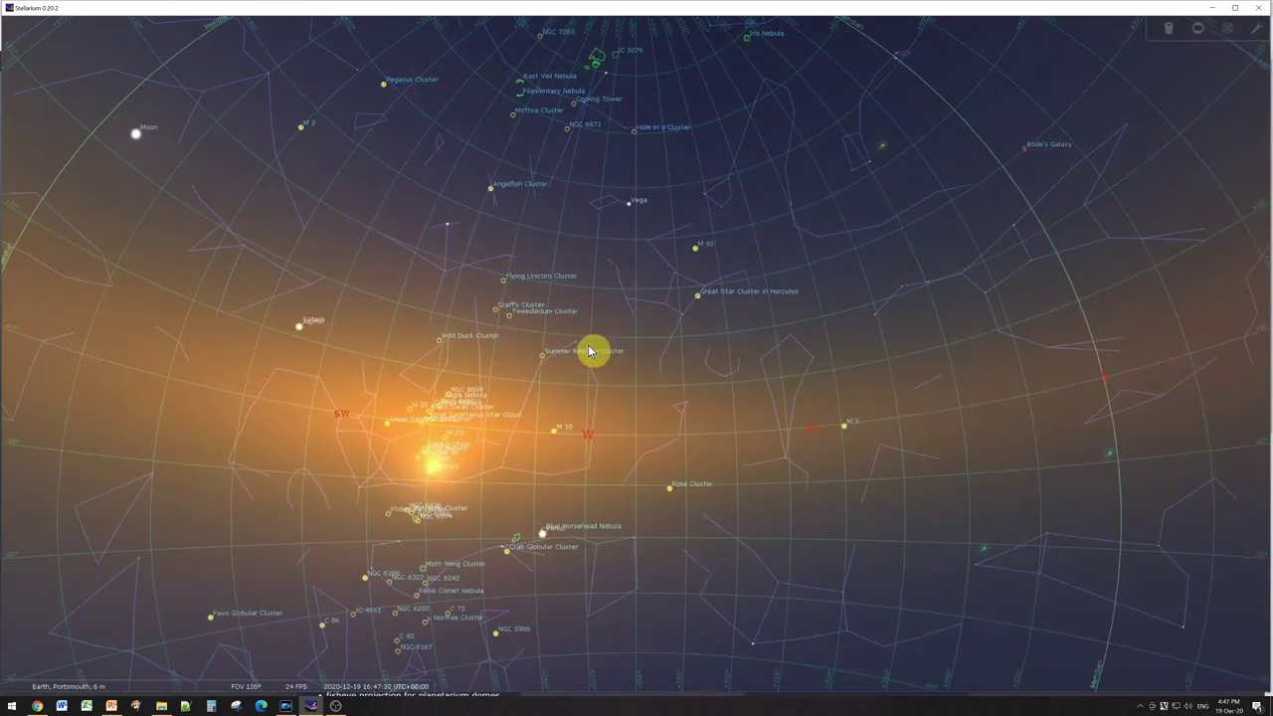
scroll(591, 349, down, 3)
scroll(599, 338, up, 2)
drag(599, 338, 626, 335)
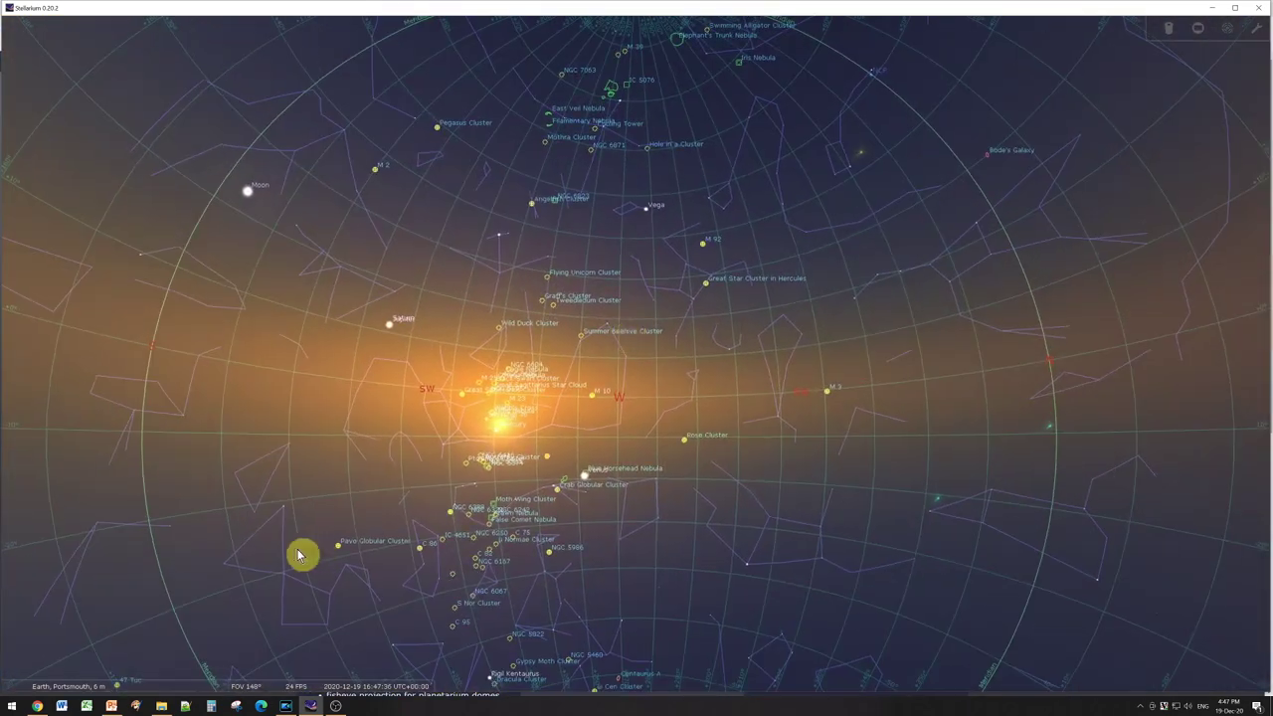
drag(401, 443, 431, 489)
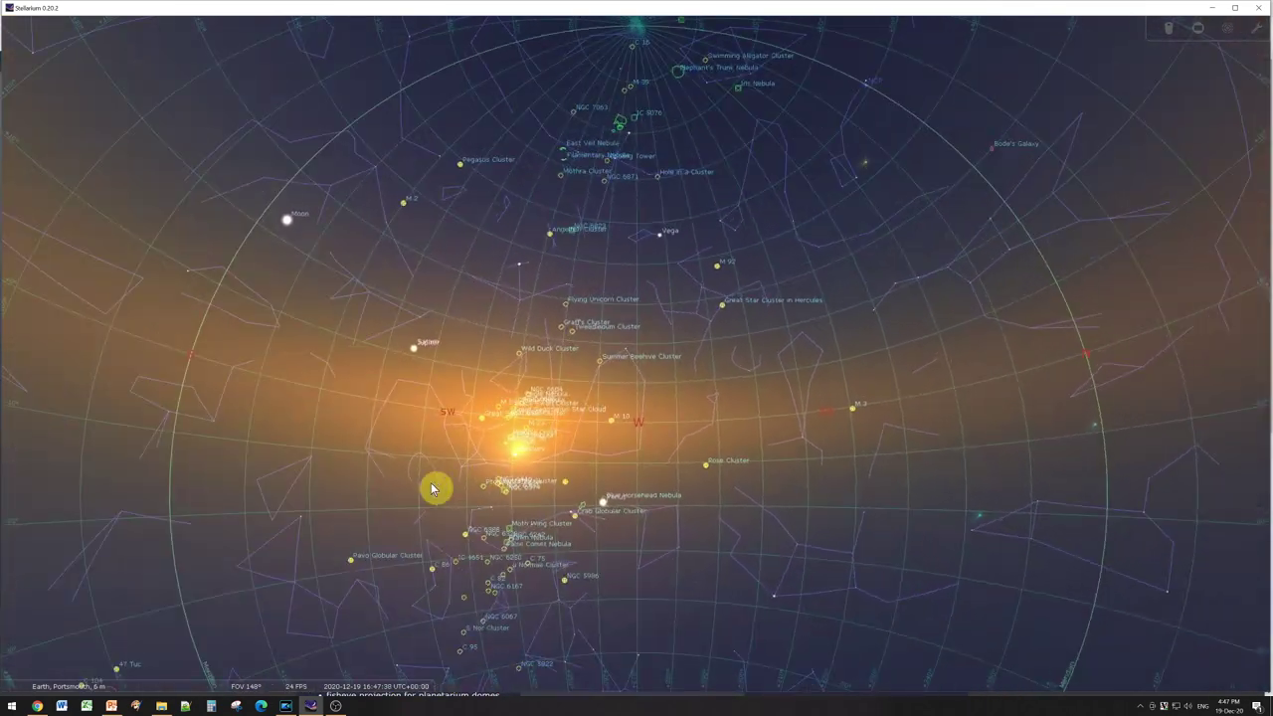
Step: Open the landscape settings for Zero Horizon and the dialog for adding or removing landscapes
mouse_move(10, 557)
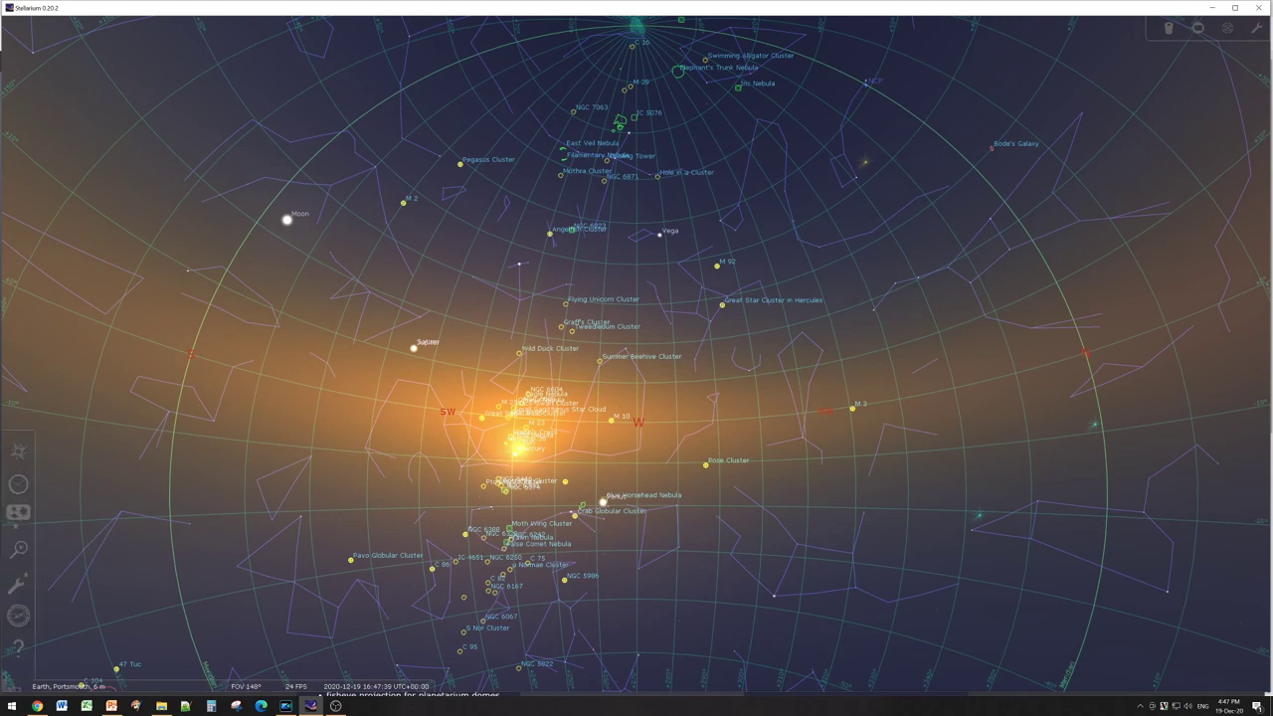
click(18, 519)
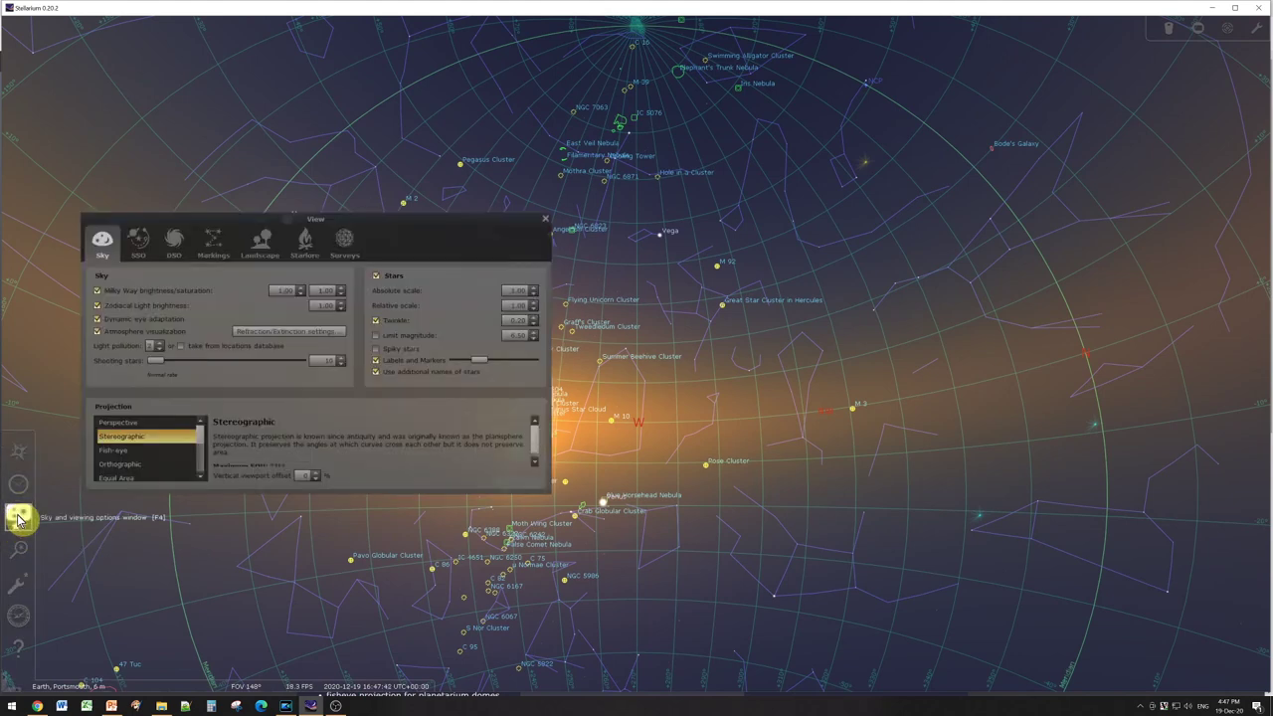
click(260, 243)
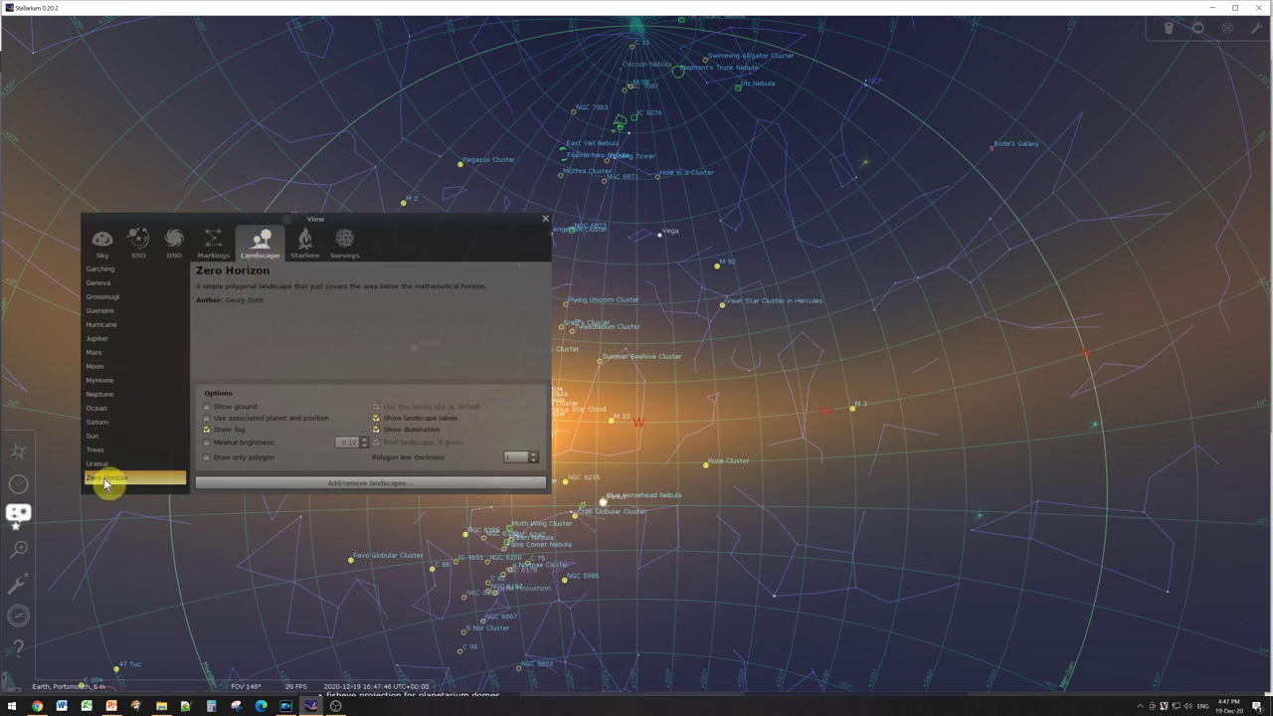
click(312, 483)
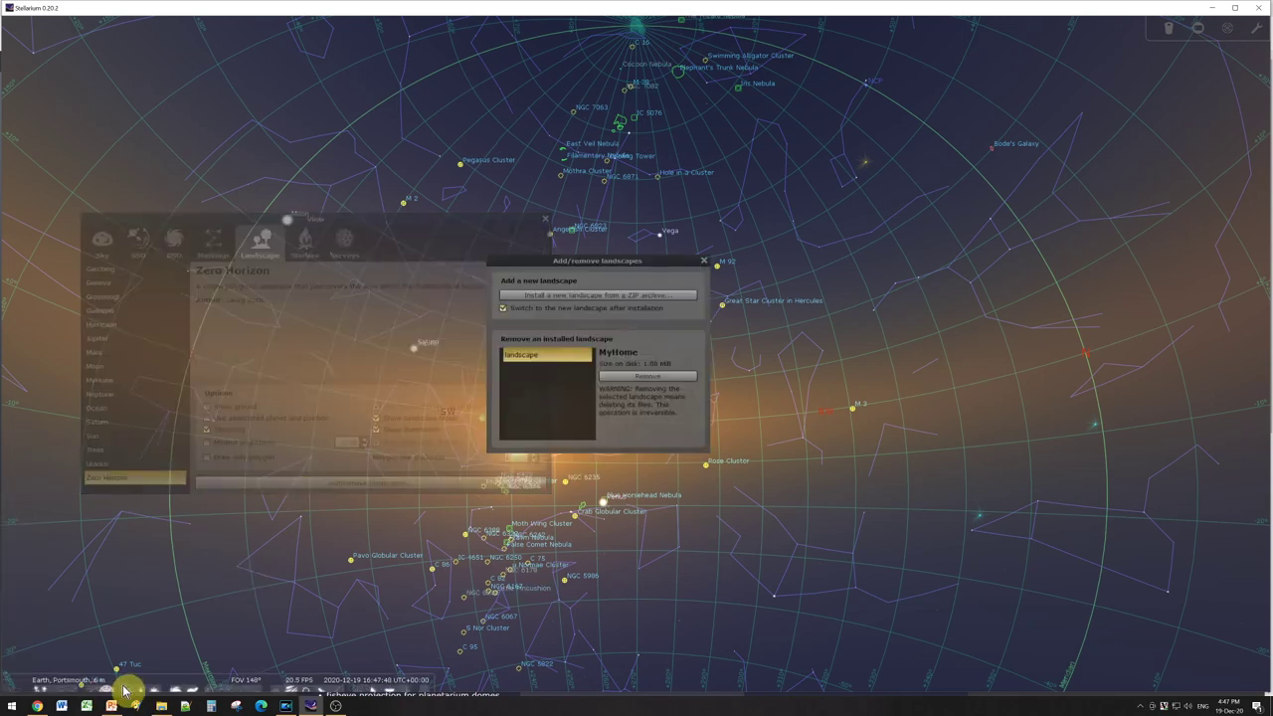
Step: Turn on the ground display and close both the landscape management and sky viewing options dialogs
mouse_move(113, 686)
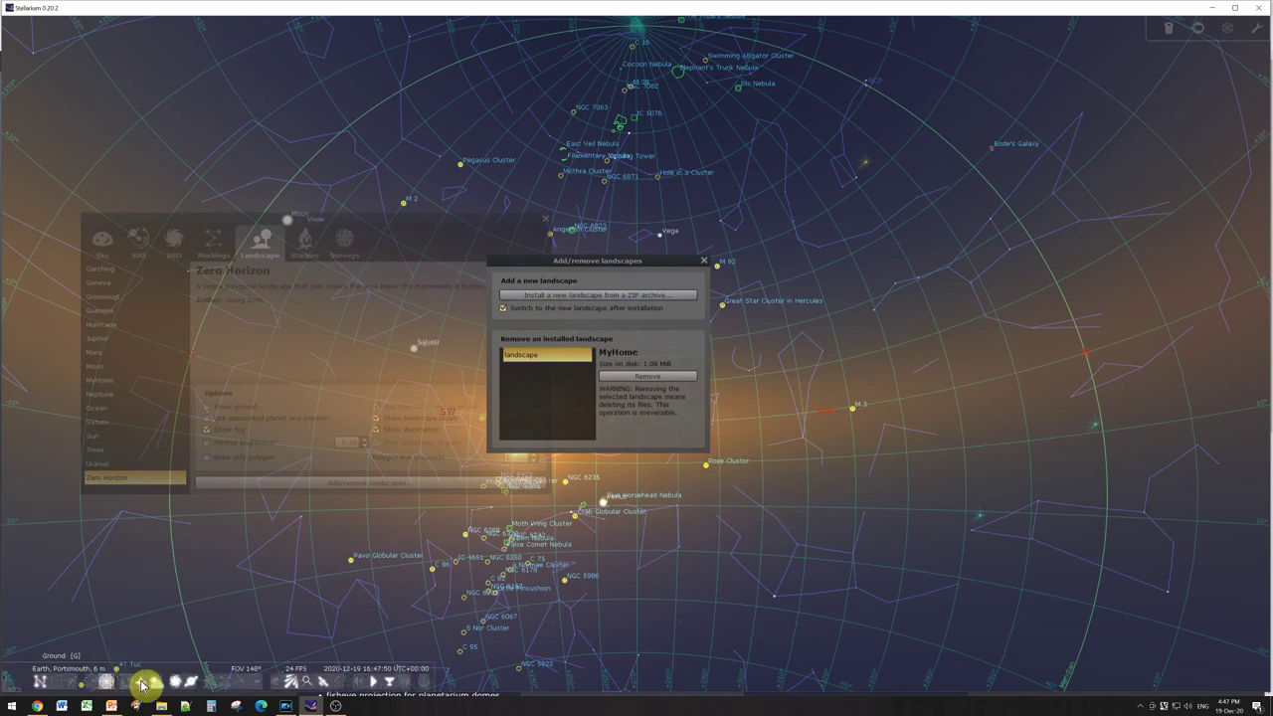
click(128, 683)
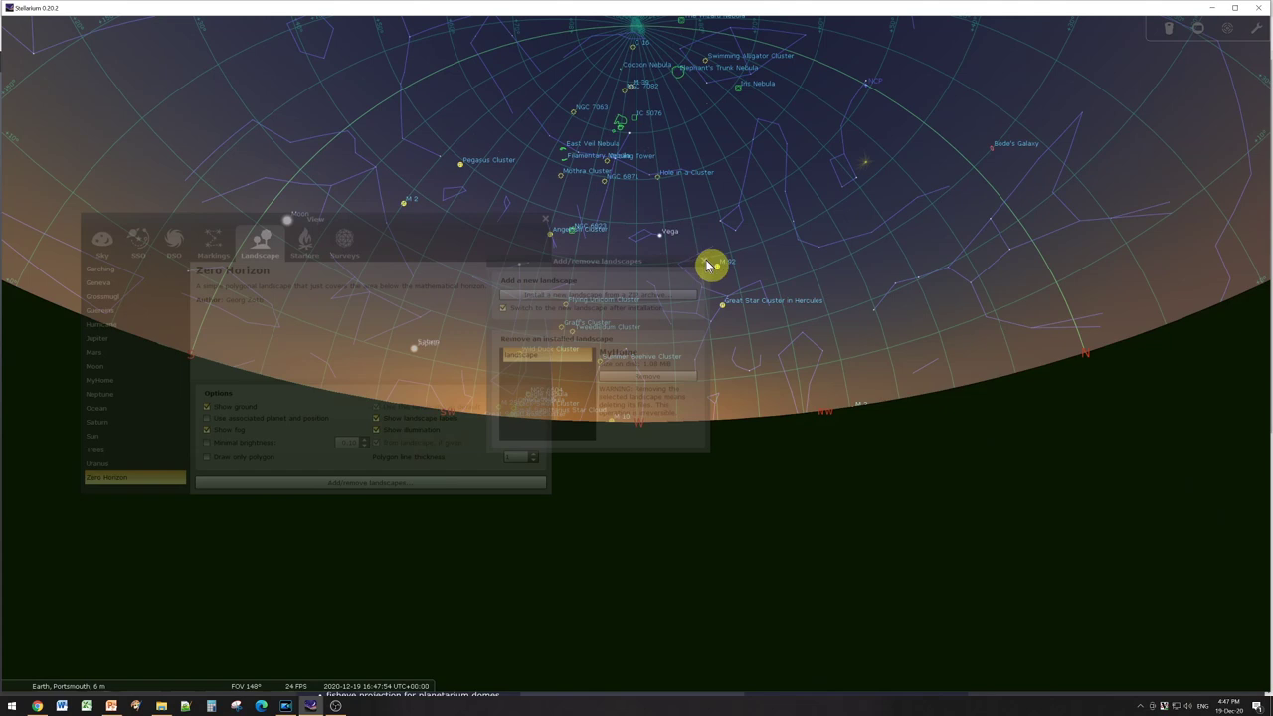
click(706, 263)
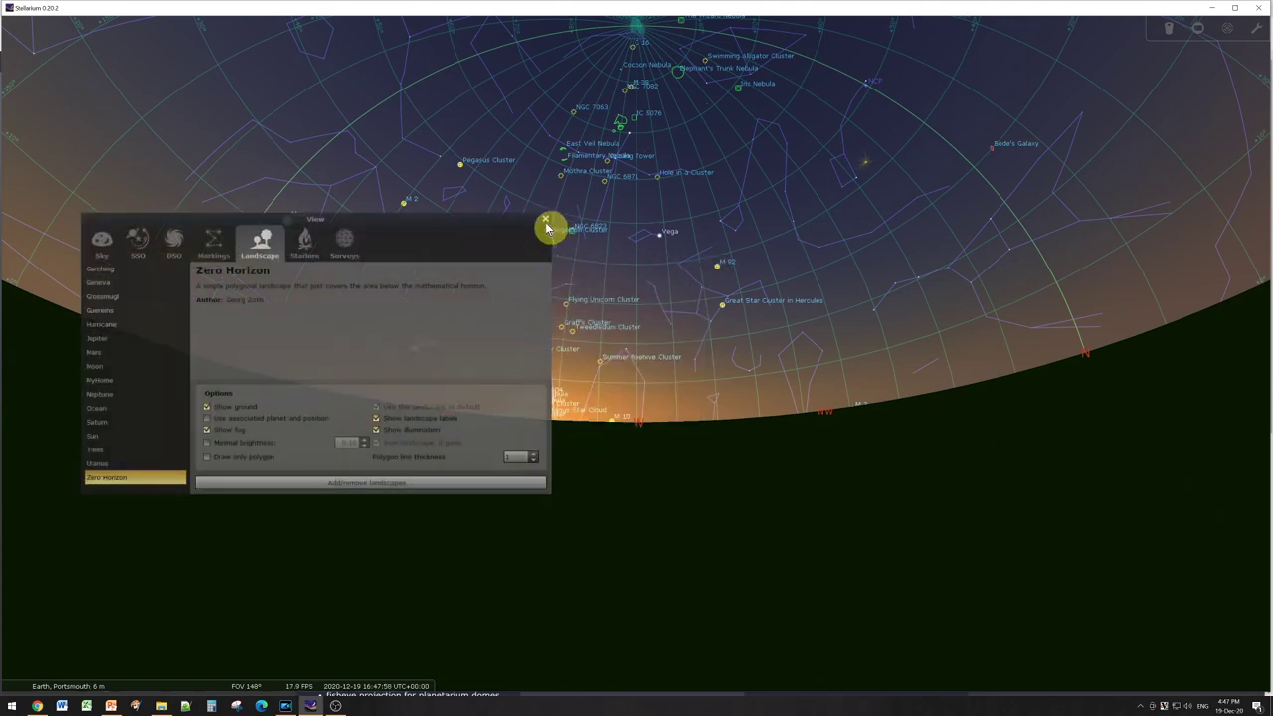
click(546, 219)
Step: Turn on the azimuthal grid and rotate the sky view so the southeast horizon is at the centre
drag(517, 338, 659, 454)
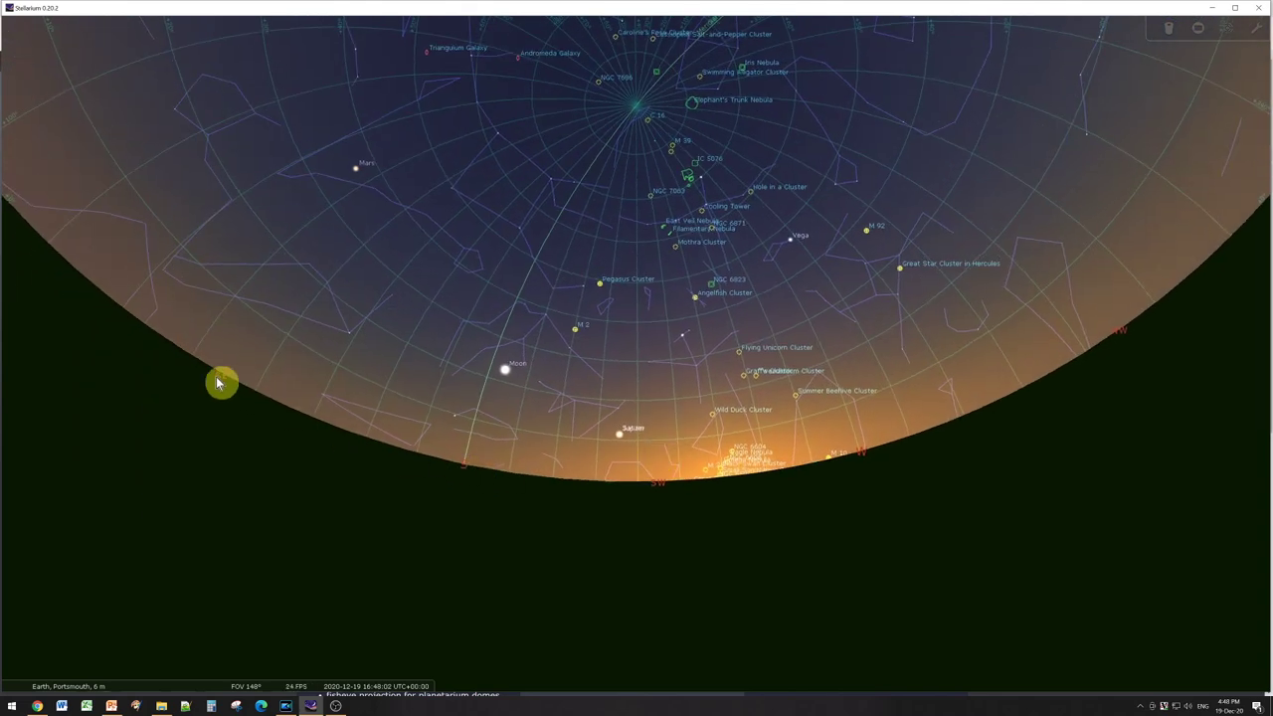
mouse_move(137, 682)
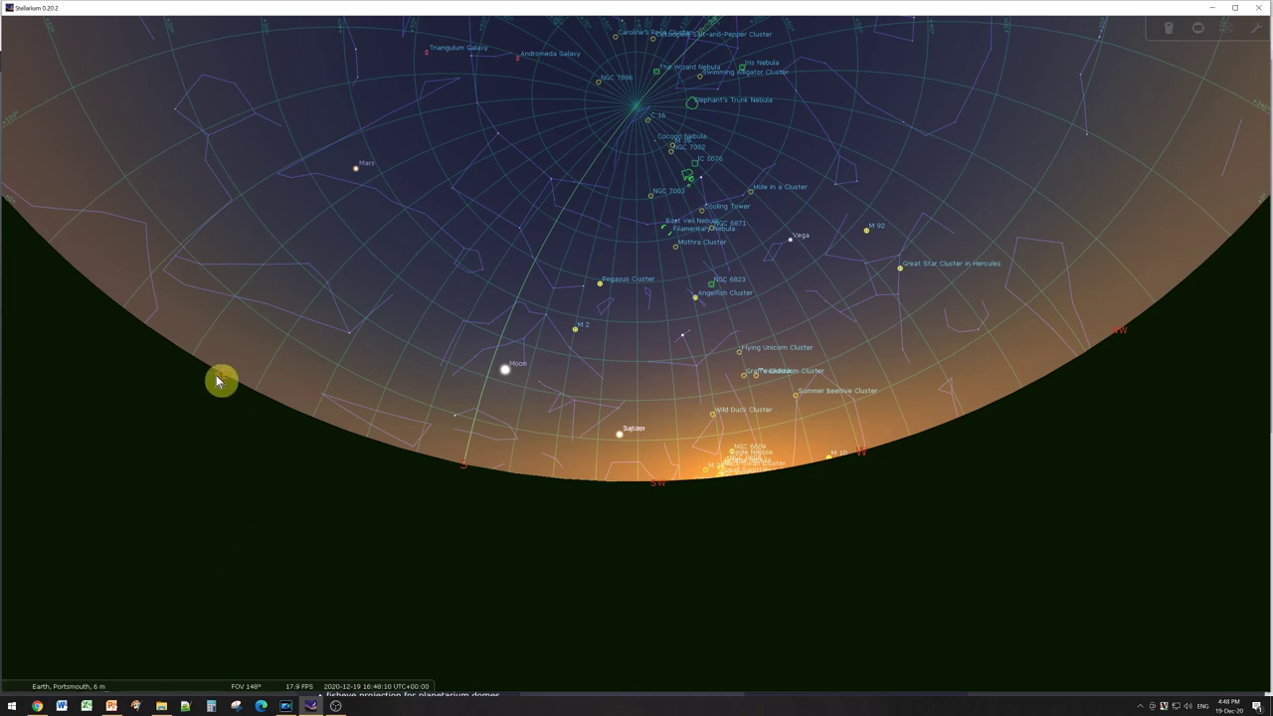
drag(478, 470, 676, 517)
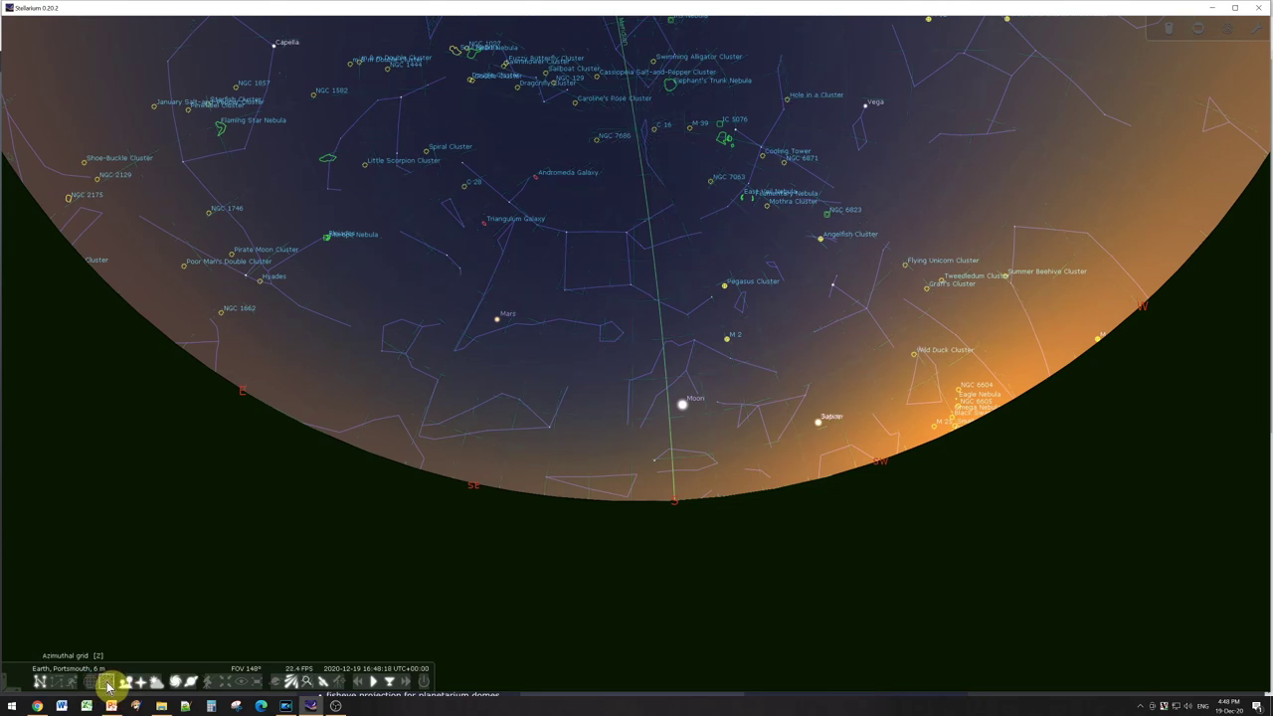
click(111, 686)
drag(673, 273, 630, 312)
drag(583, 449, 619, 285)
mouse_move(128, 685)
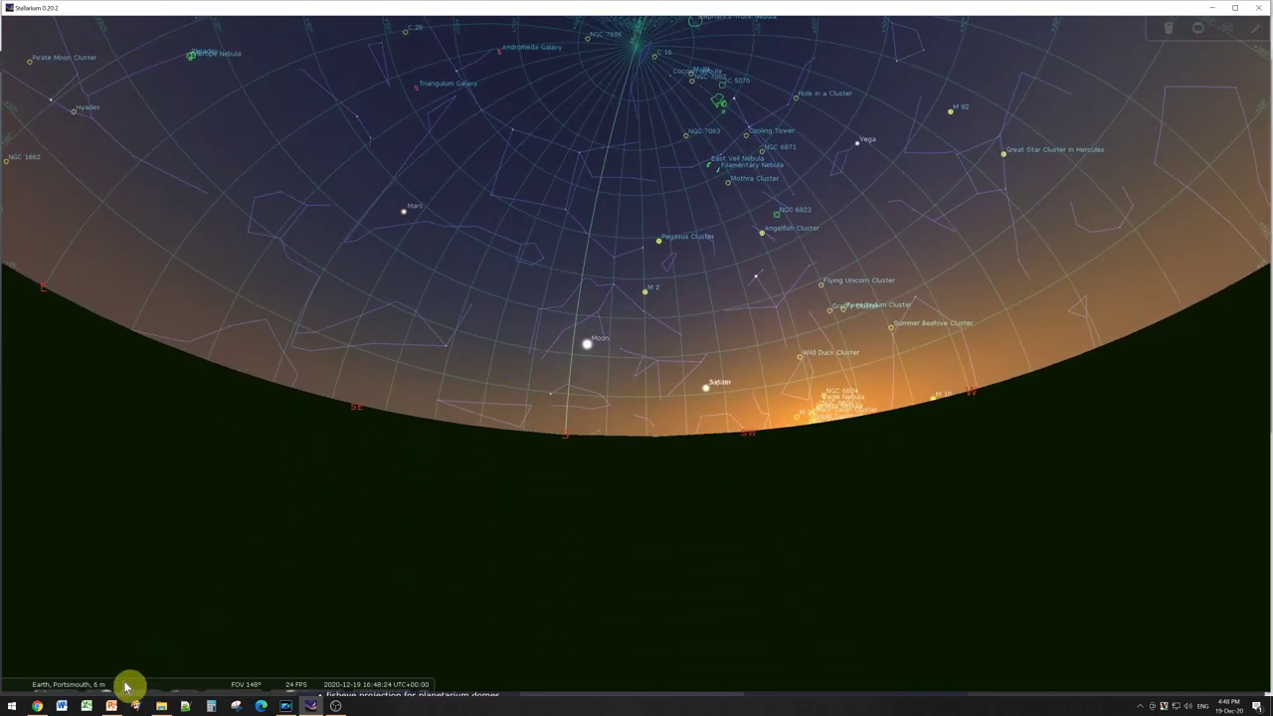
drag(500, 378, 596, 470)
Step: Search the location list for "london", set the observing location to London, Britain (UK), and close the location settings
mouse_move(55, 653)
mouse_move(14, 513)
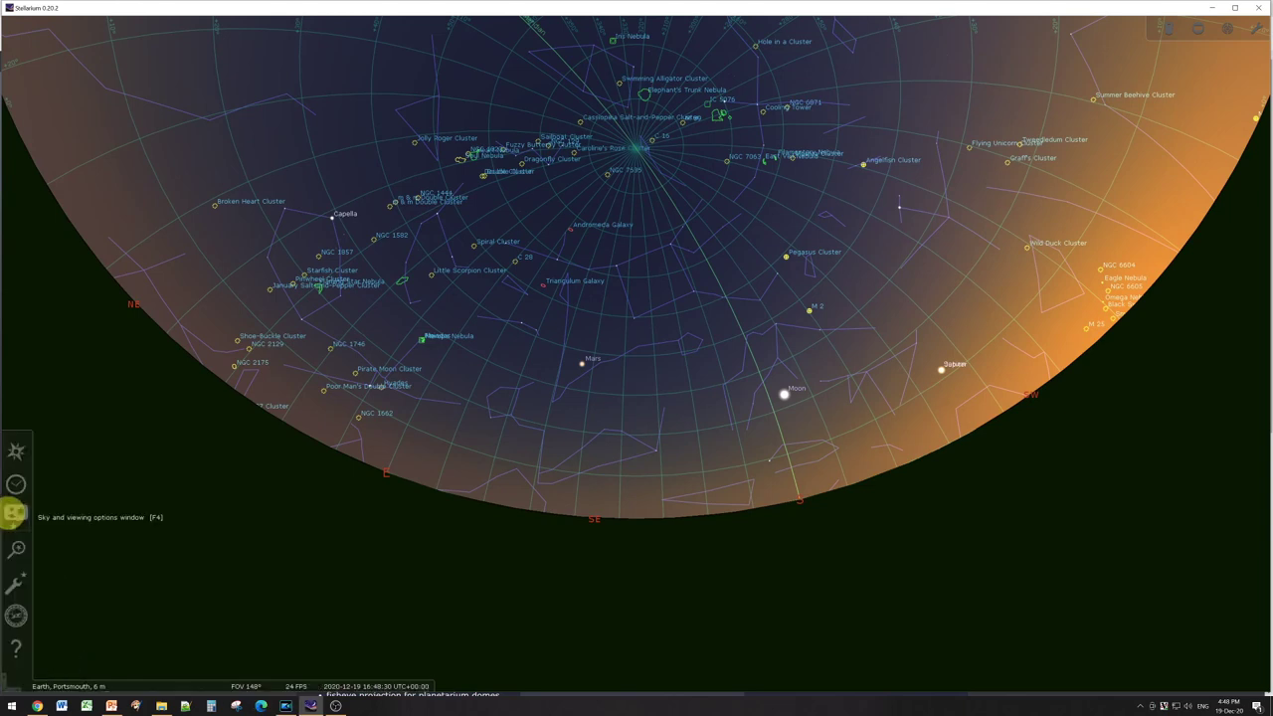
click(24, 456)
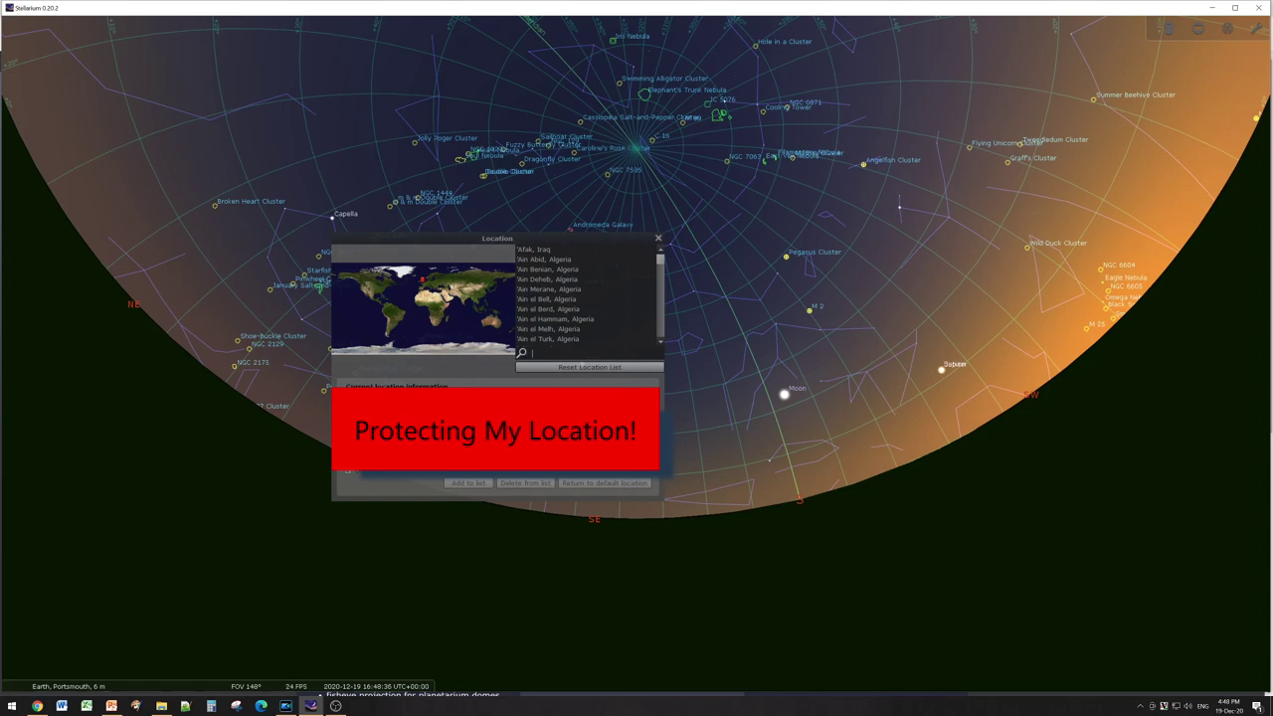
click(534, 350)
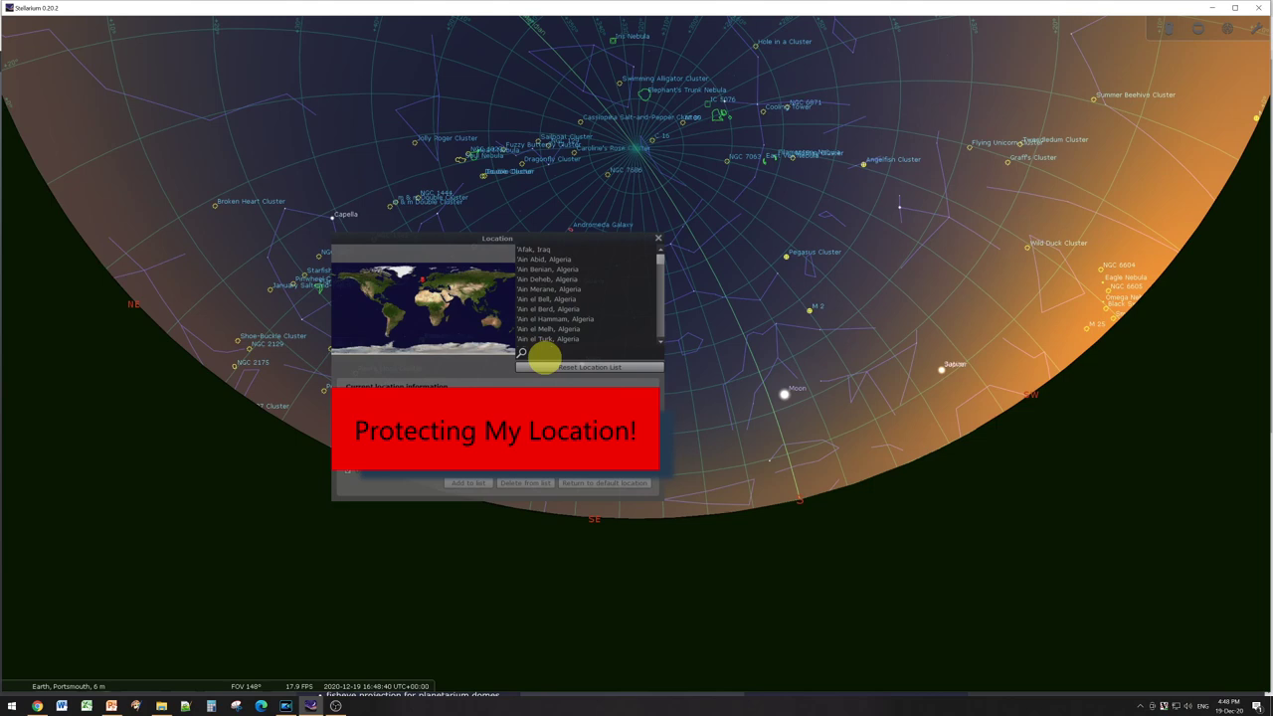
text(london)
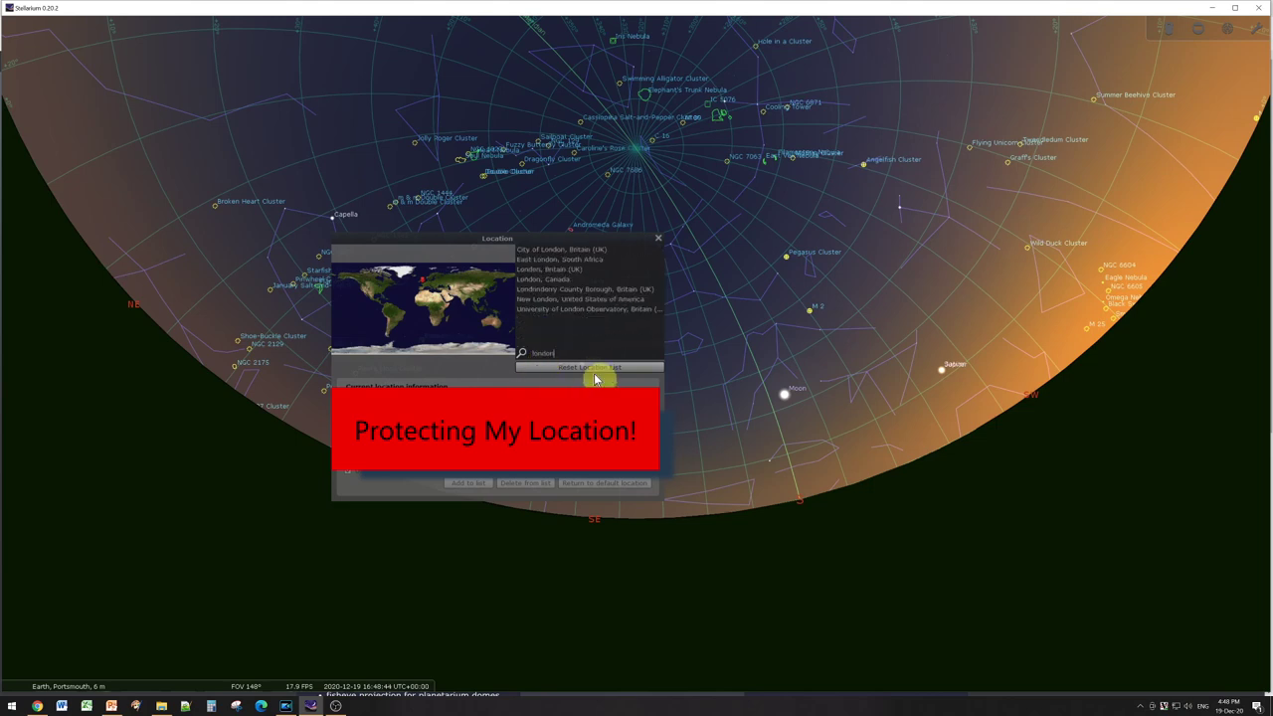
click(549, 270)
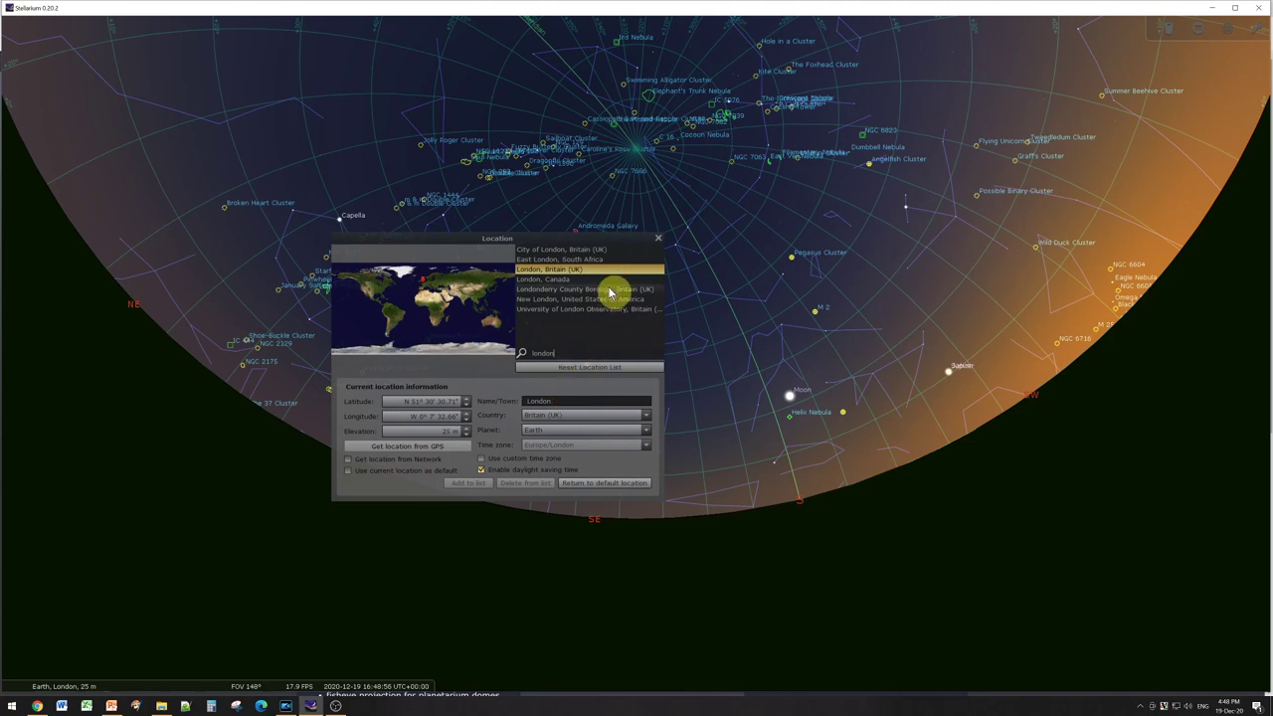
click(658, 242)
drag(509, 430, 647, 521)
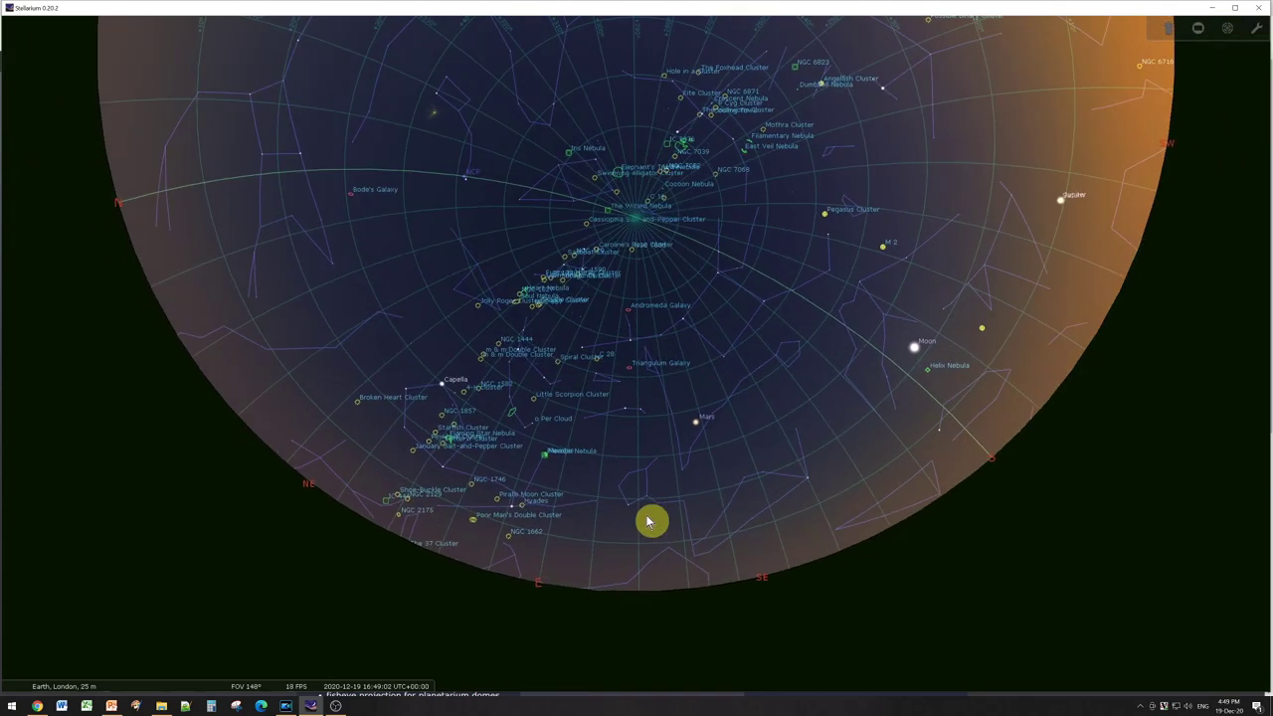
Step: Hide the atmosphere to view the sky without daylight glow, and switch it back on
mouse_move(306, 686)
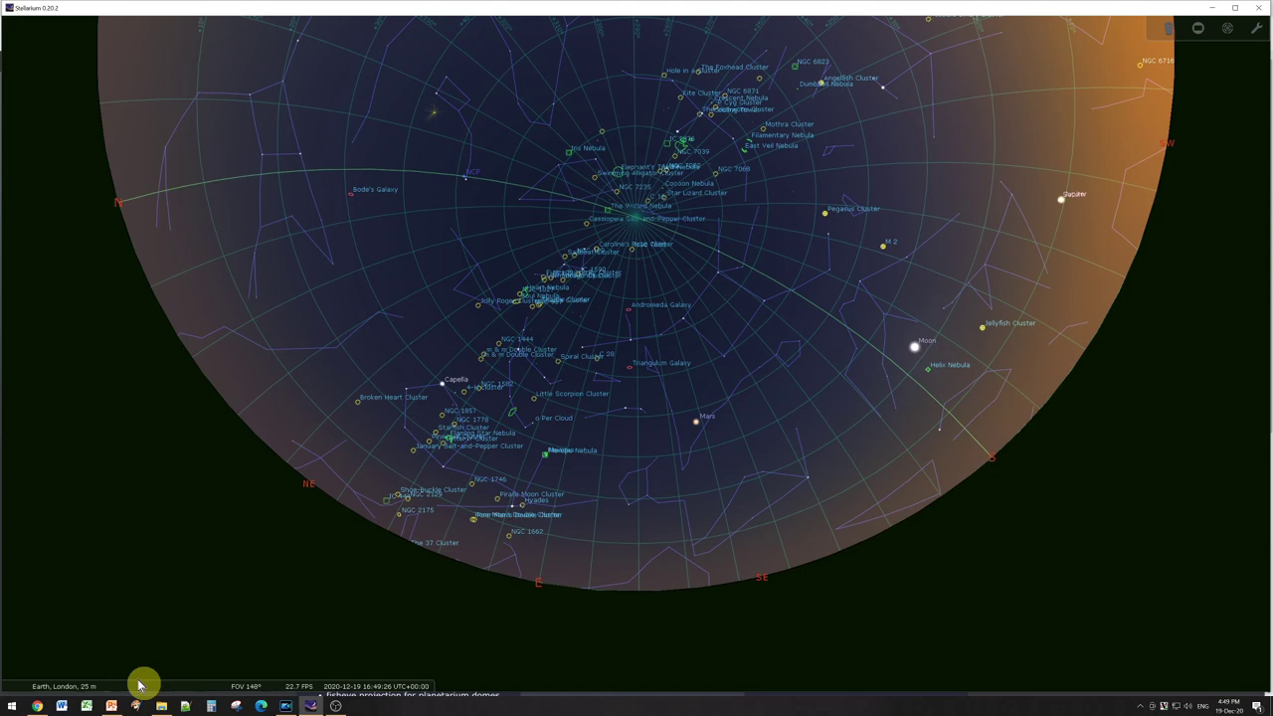
mouse_move(137, 684)
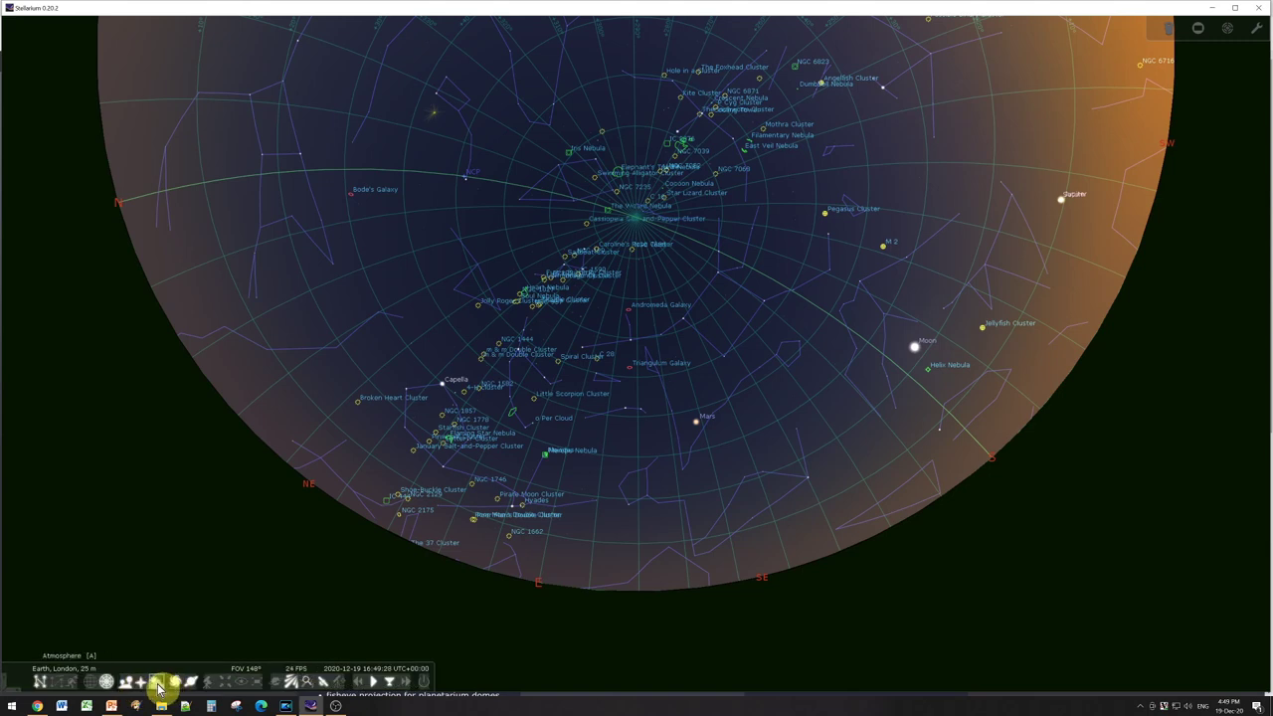
click(157, 683)
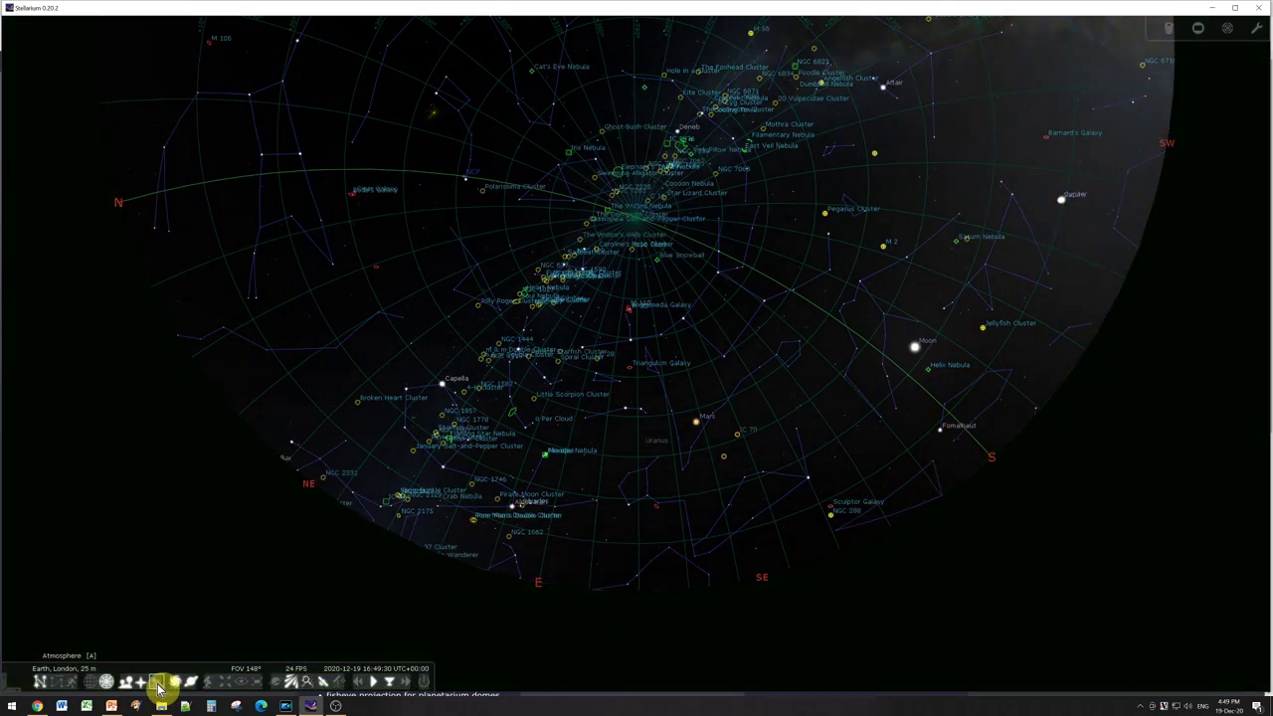
click(159, 686)
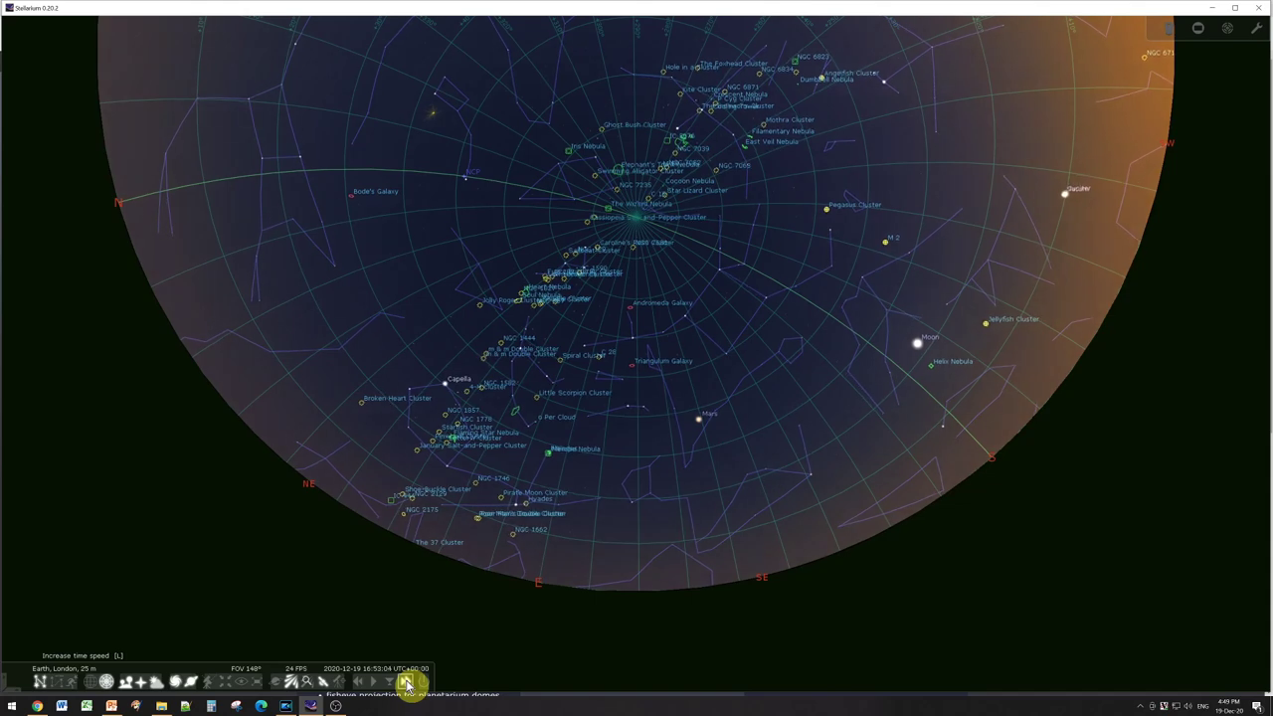
Step: Fast-forward the simulated time at increasing speeds, restore the normal time rate and reset the time to now
click(406, 682)
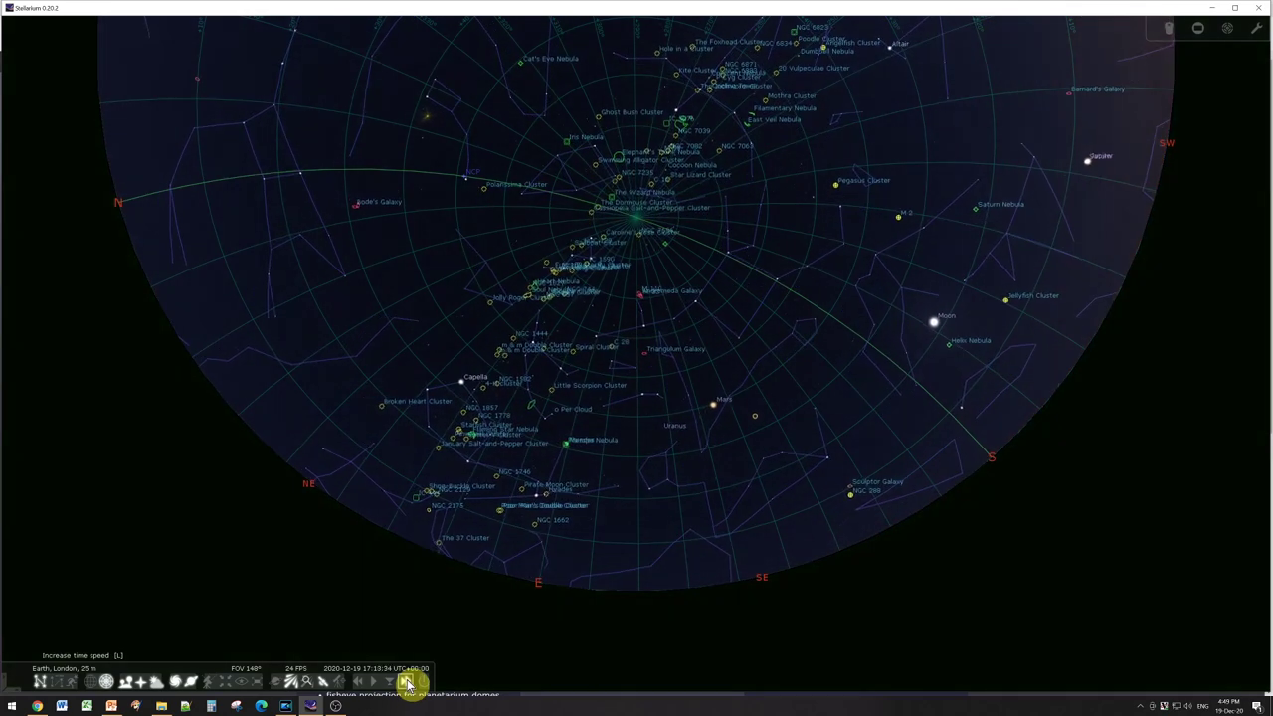
click(407, 682)
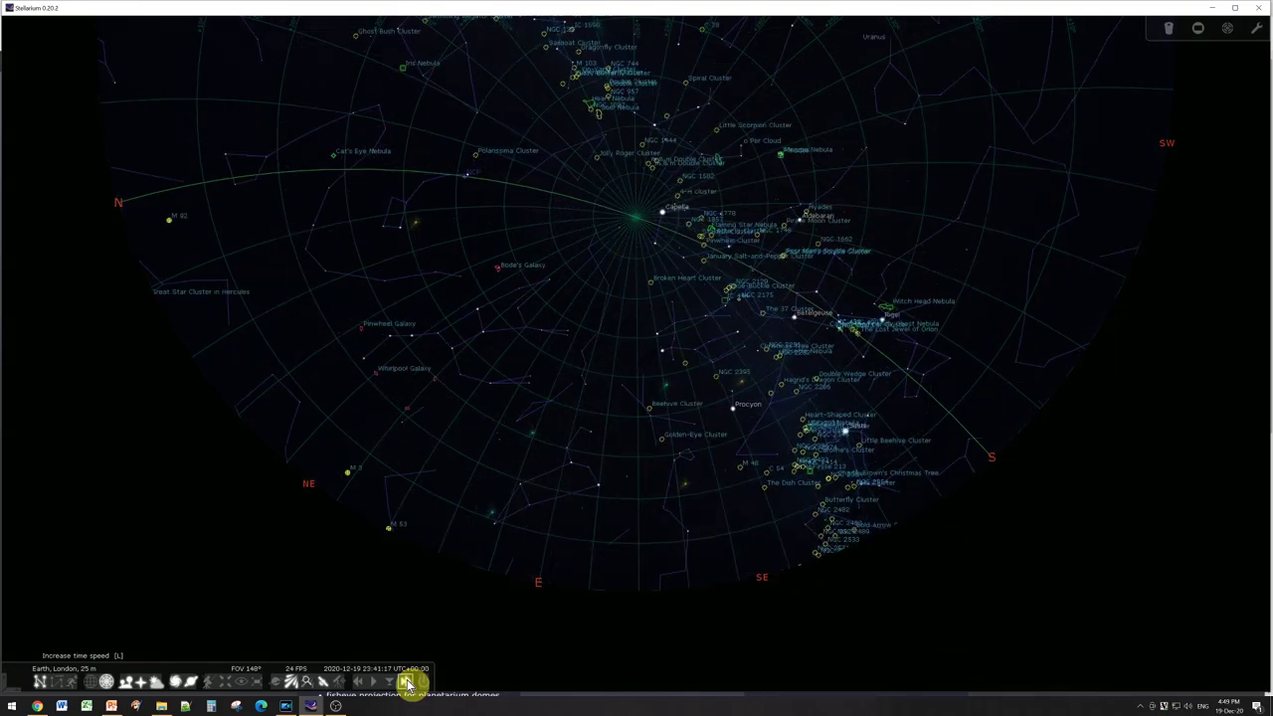
click(406, 682)
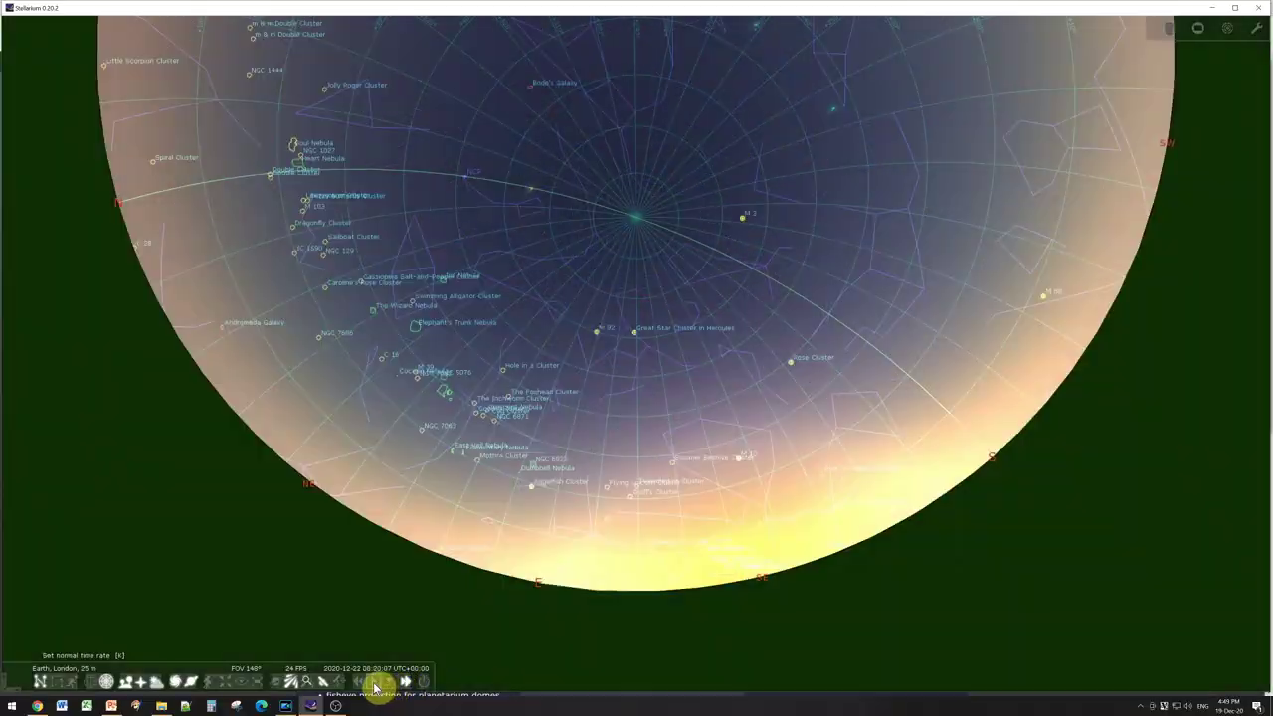
click(373, 682)
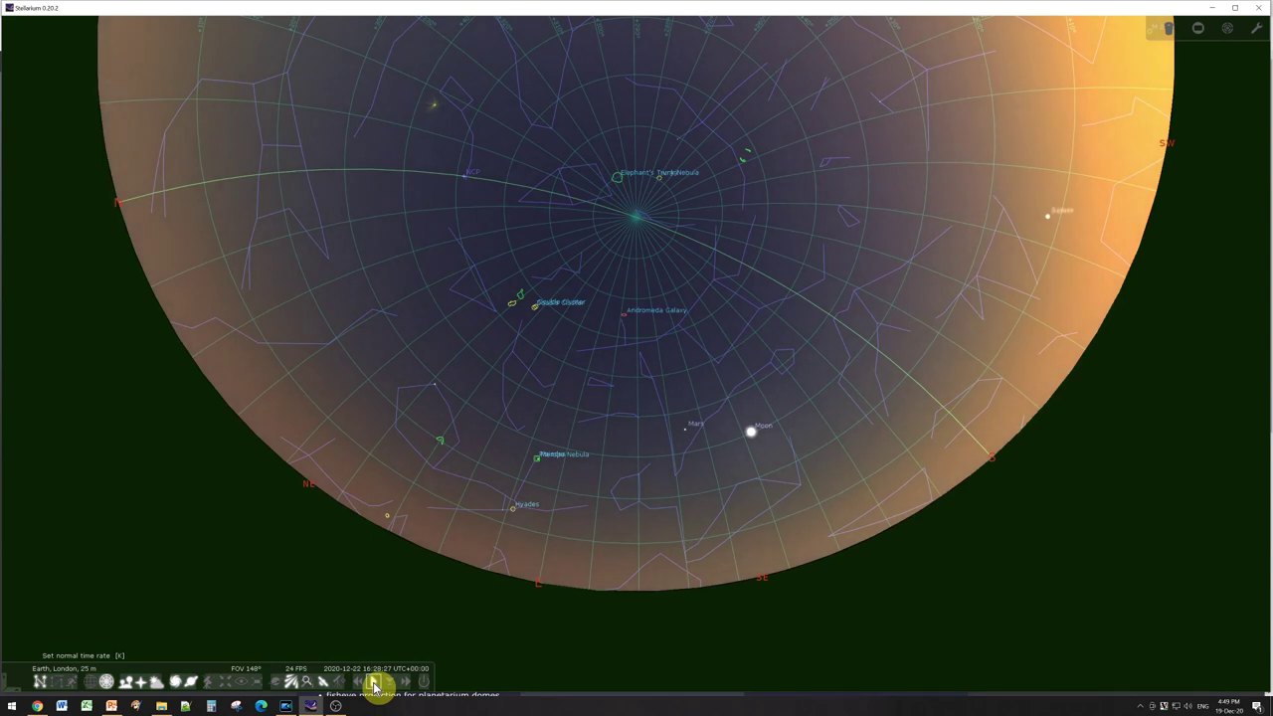
click(391, 684)
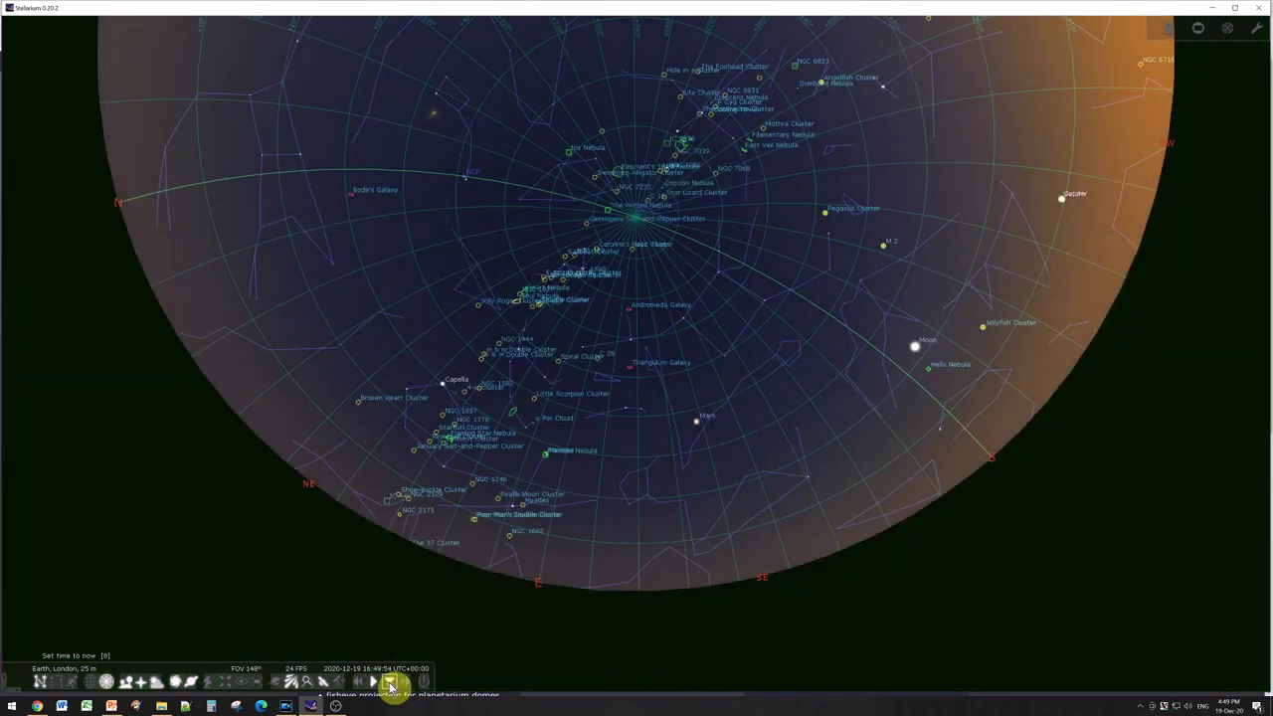
Step: Advance the simulated time to about 18:39 on 2020-12-19 and return to the normal time rate
click(406, 682)
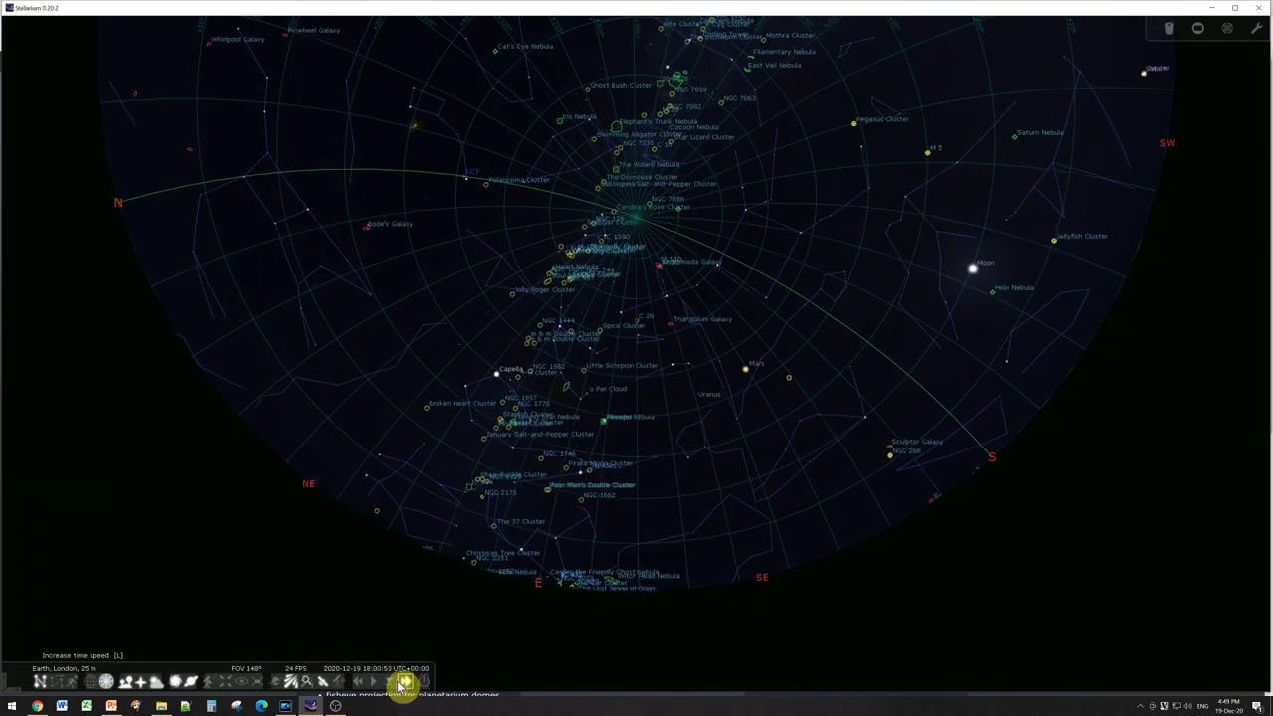
click(373, 685)
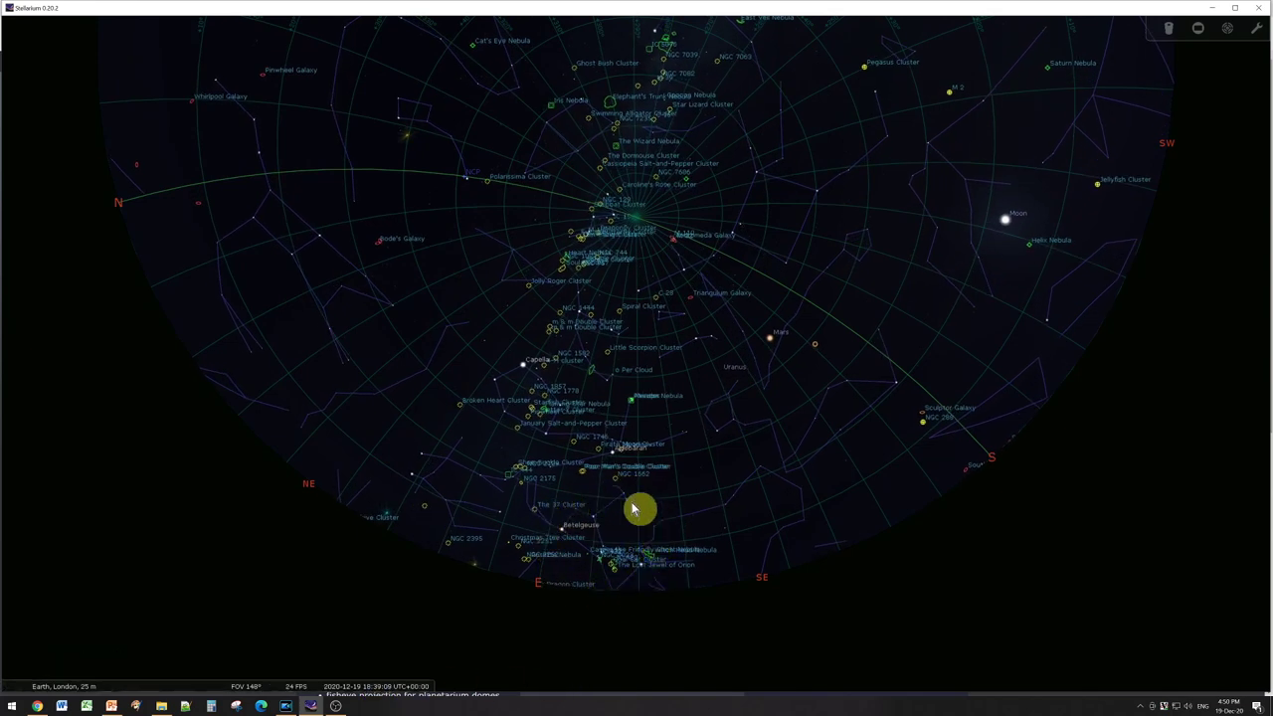
mouse_move(377, 693)
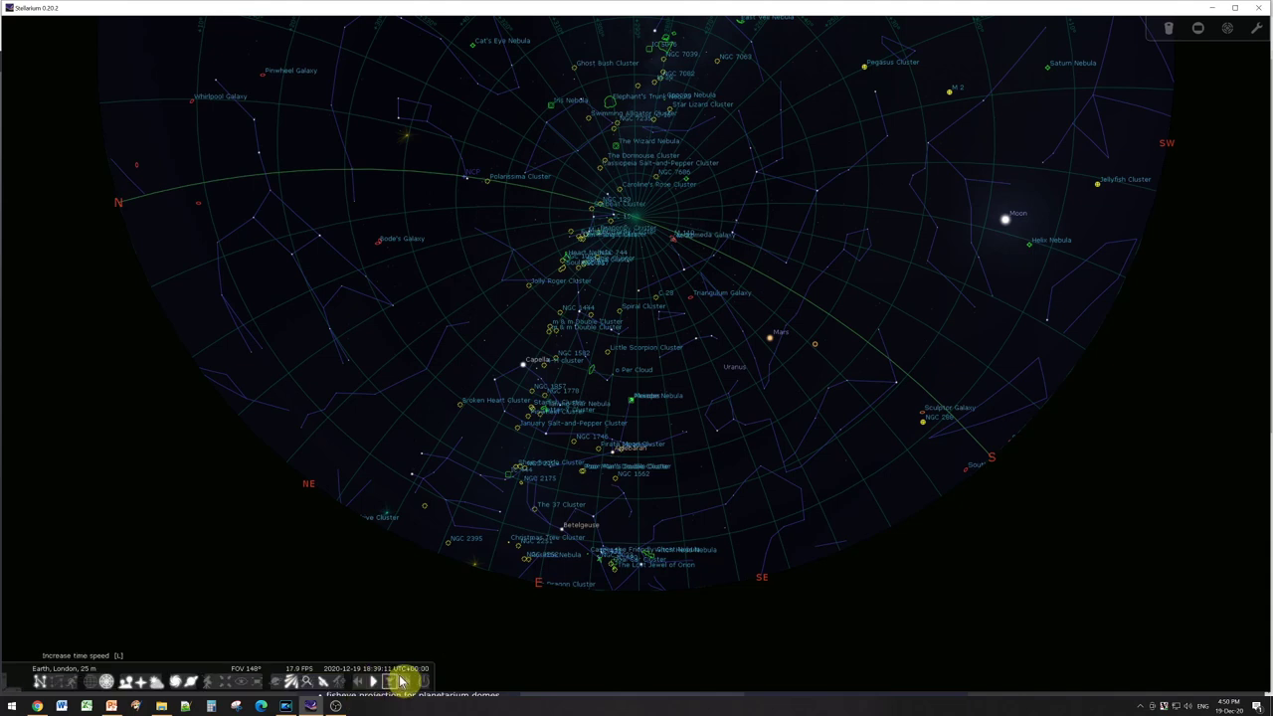
Step: Advance the simulated time to about 20:00 on 2020-12-19 and return to the normal time rate
click(406, 682)
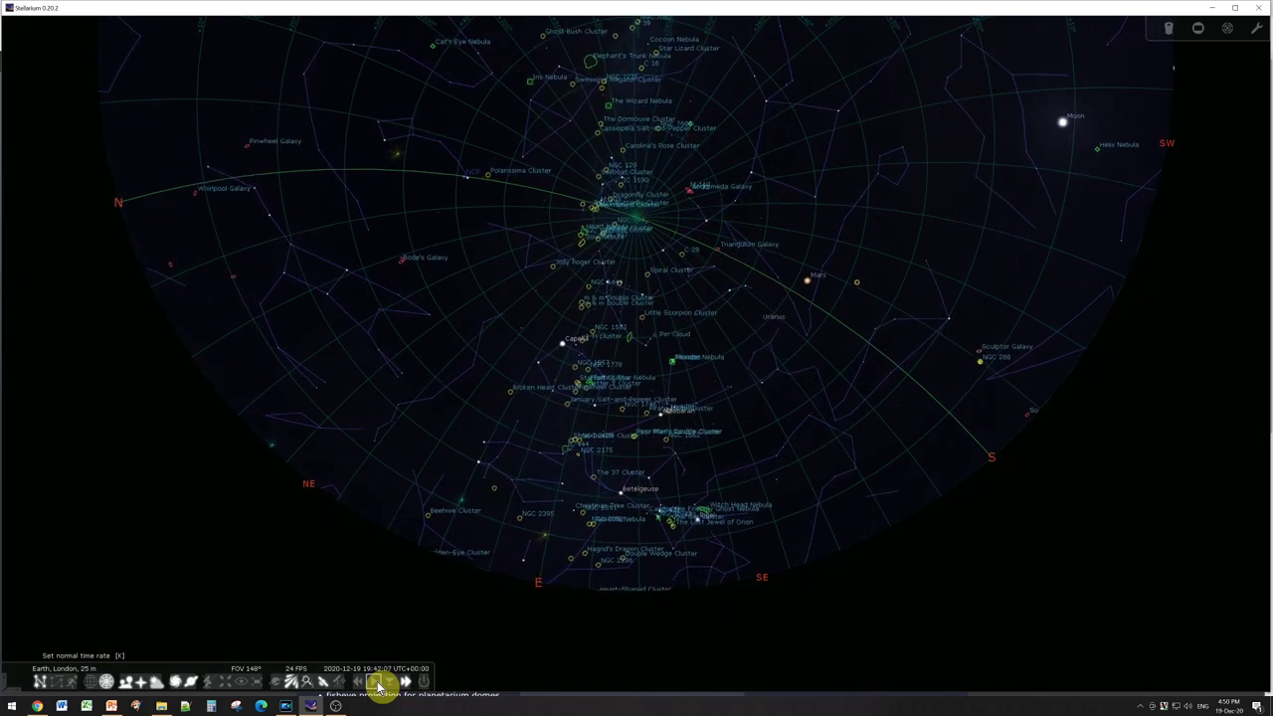
click(377, 684)
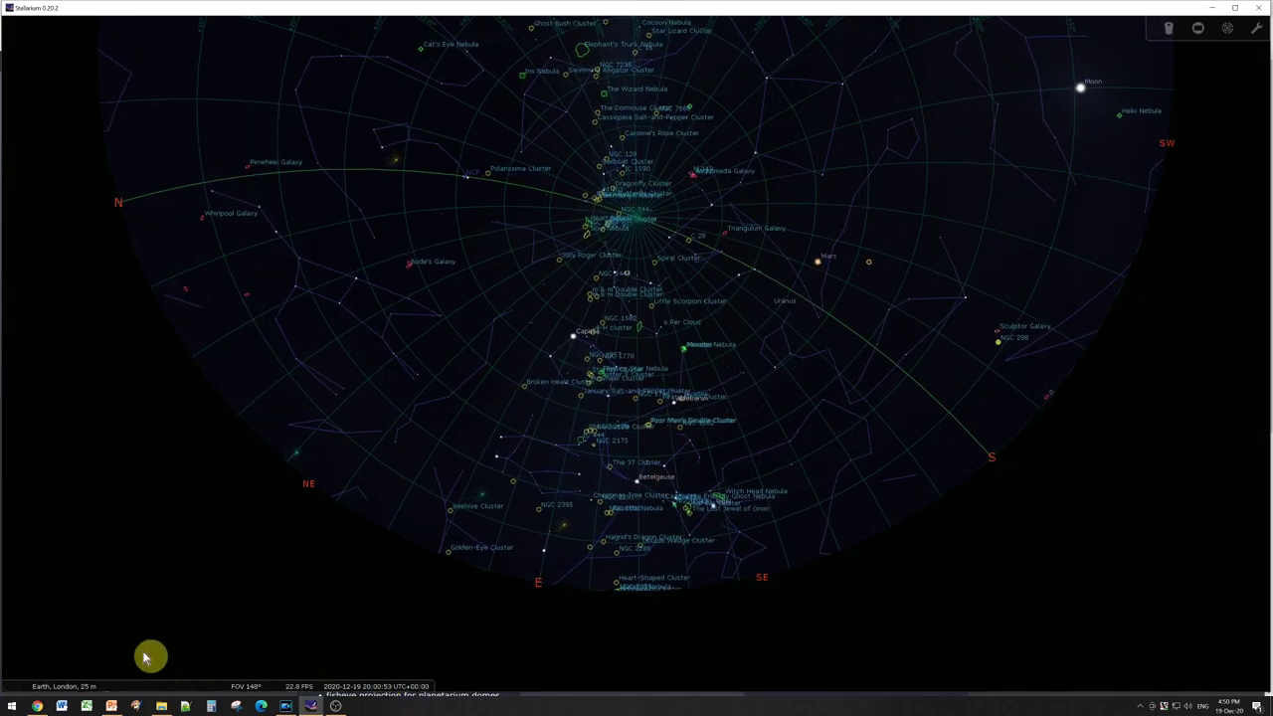
mouse_move(40, 684)
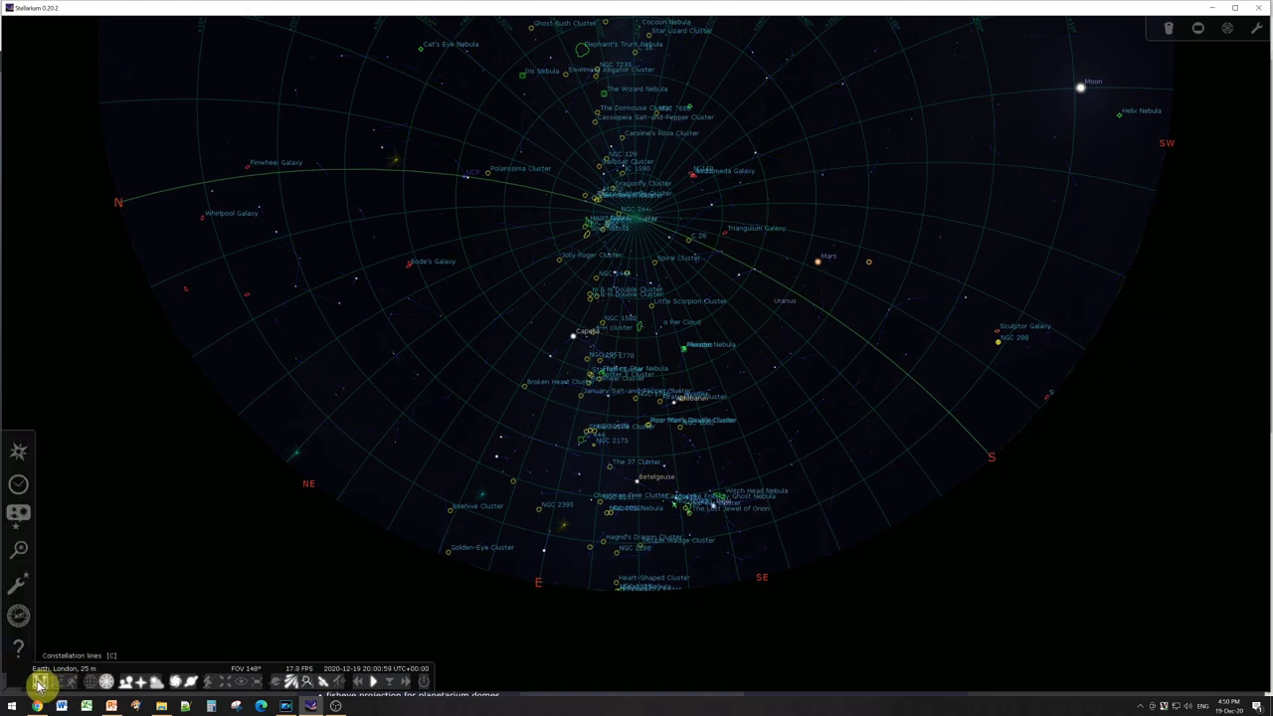
Step: Show the constellation art over the sky around Orion and hide it again
drag(625, 540, 485, 454)
scroll(502, 435, up, 5)
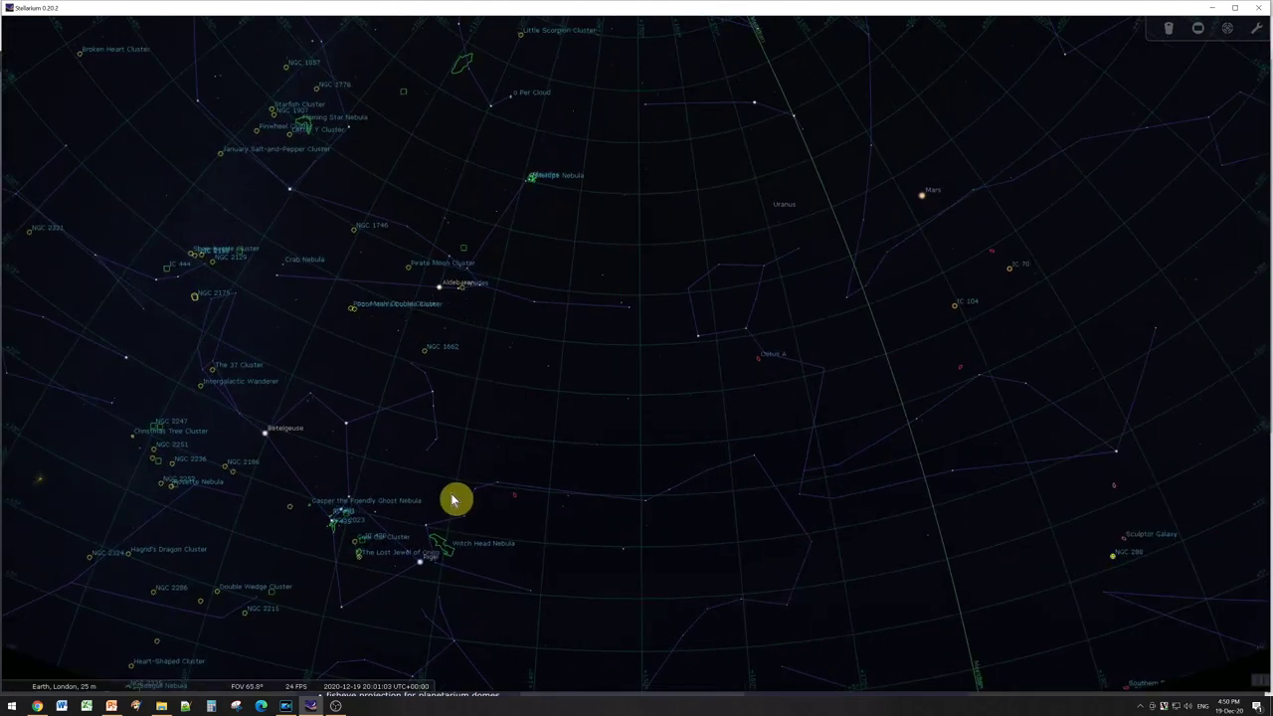
scroll(587, 395, up, 4)
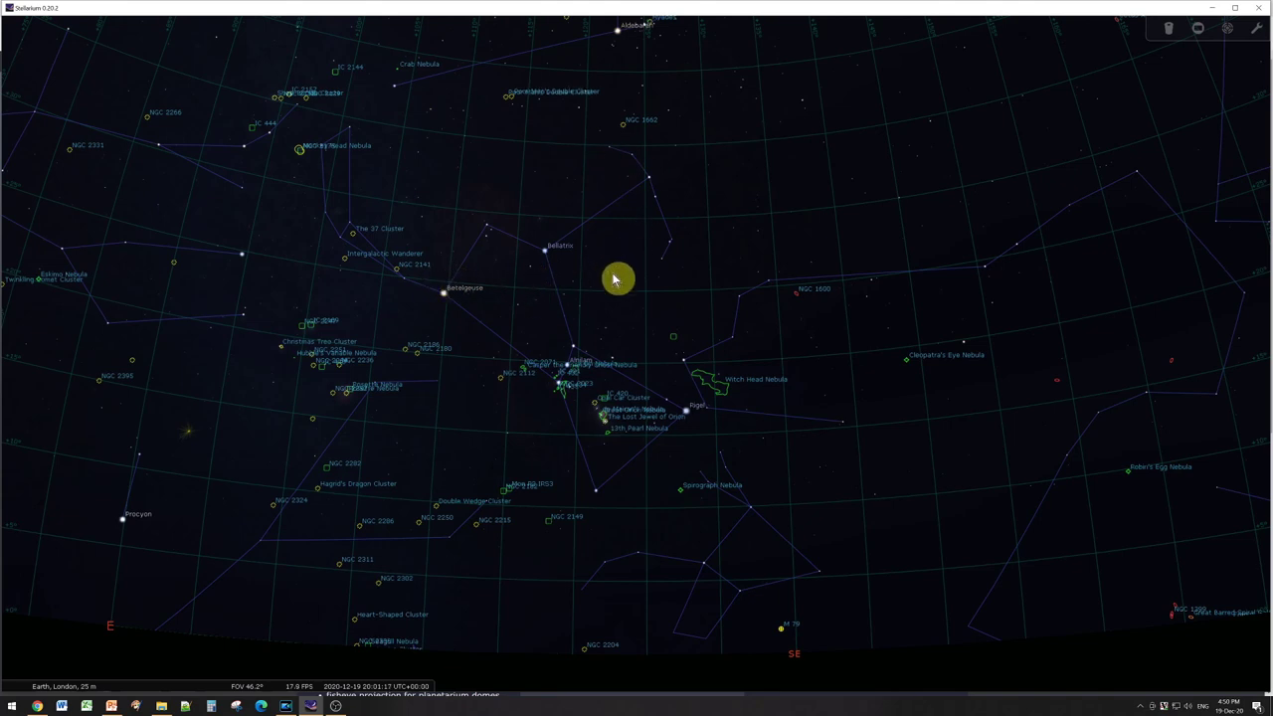
mouse_move(107, 686)
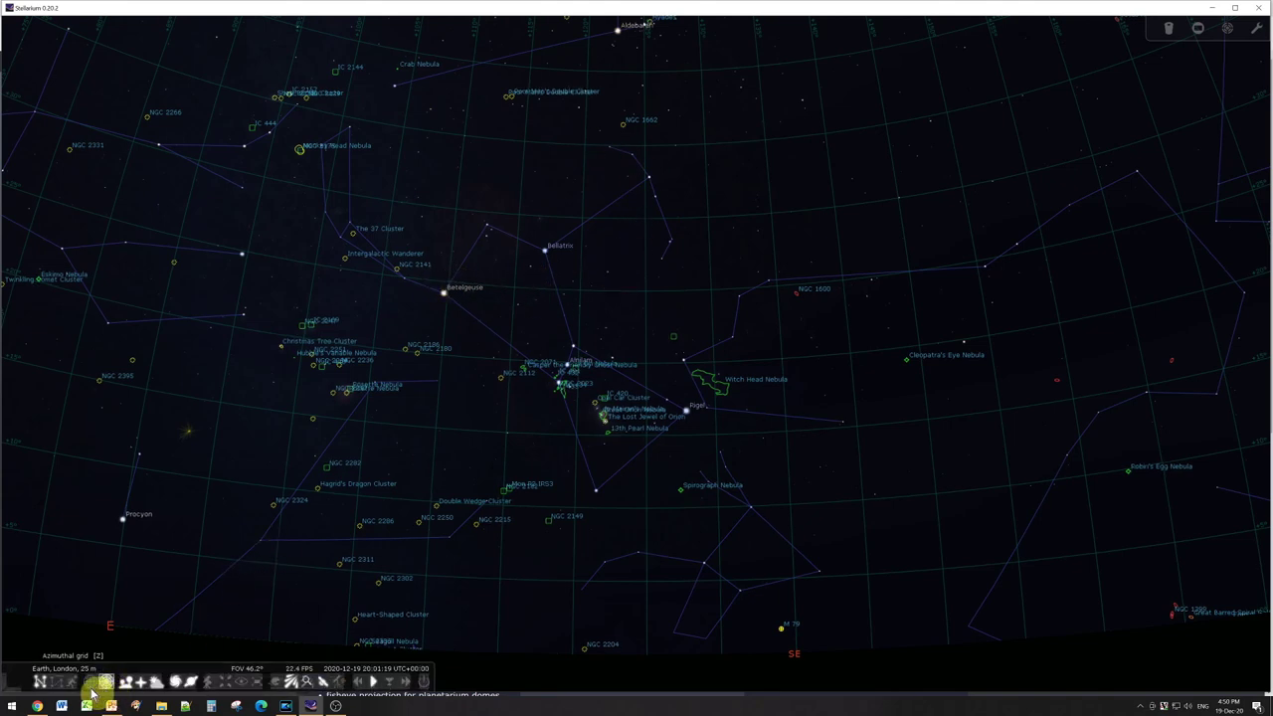
click(71, 682)
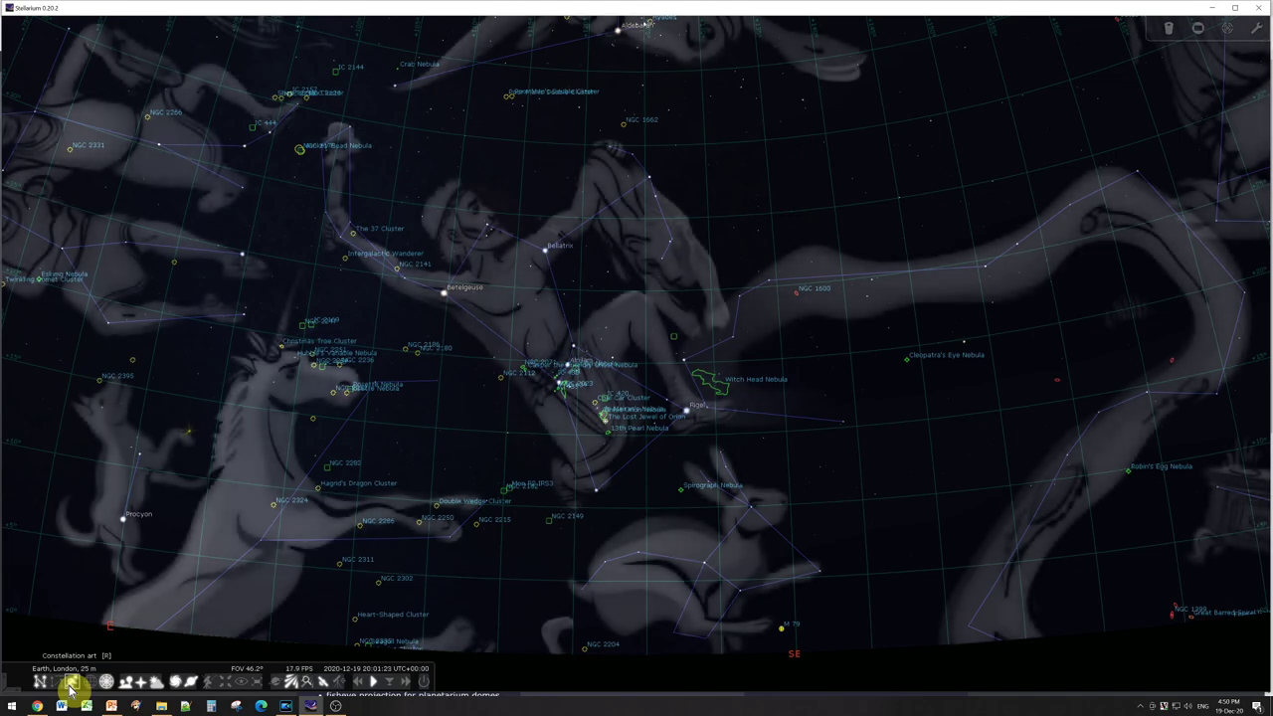
click(70, 683)
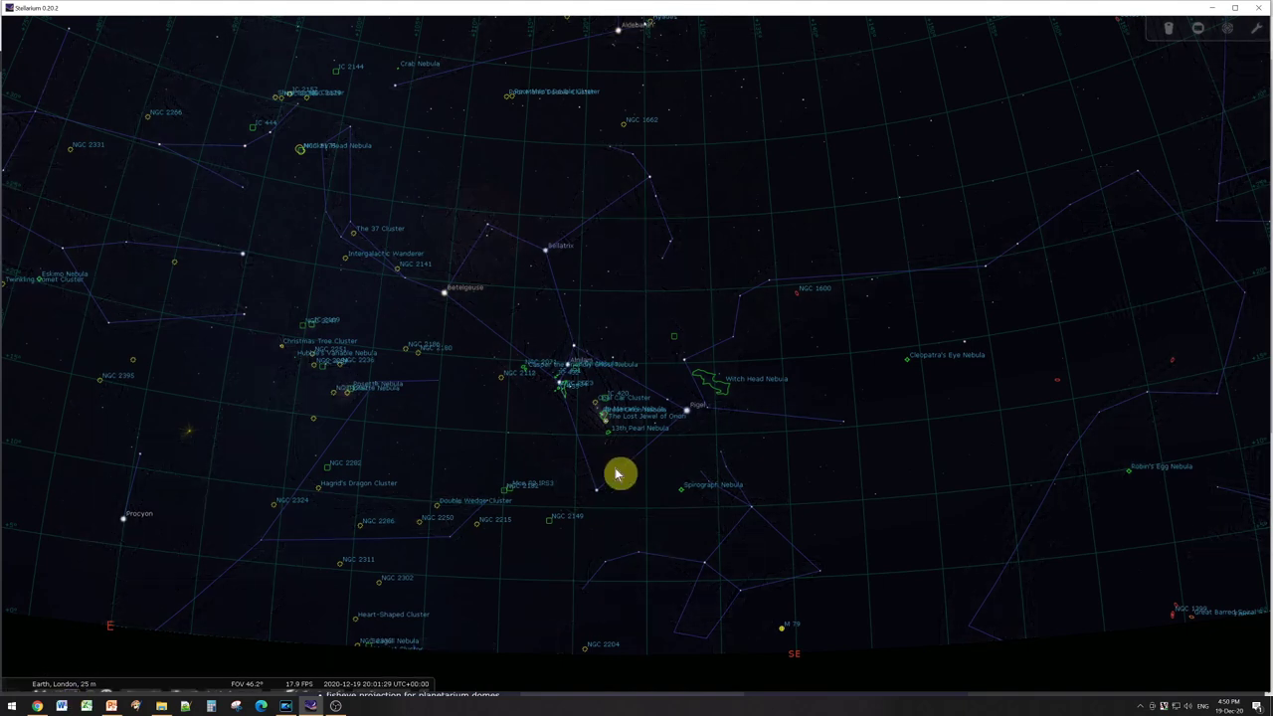
Step: Select the Great Orion Nebula (M 42), inspect it up close and return to the wide view of Orion
drag(574, 432, 484, 397)
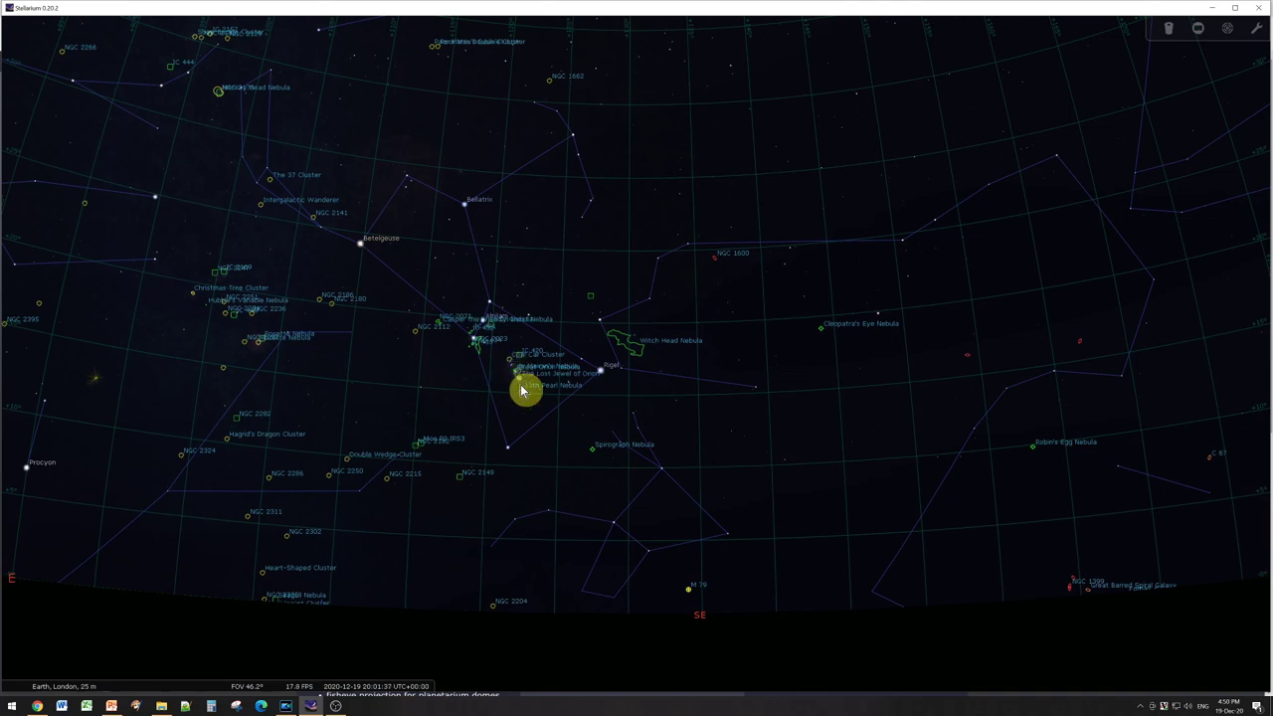
scroll(521, 383, up, 5)
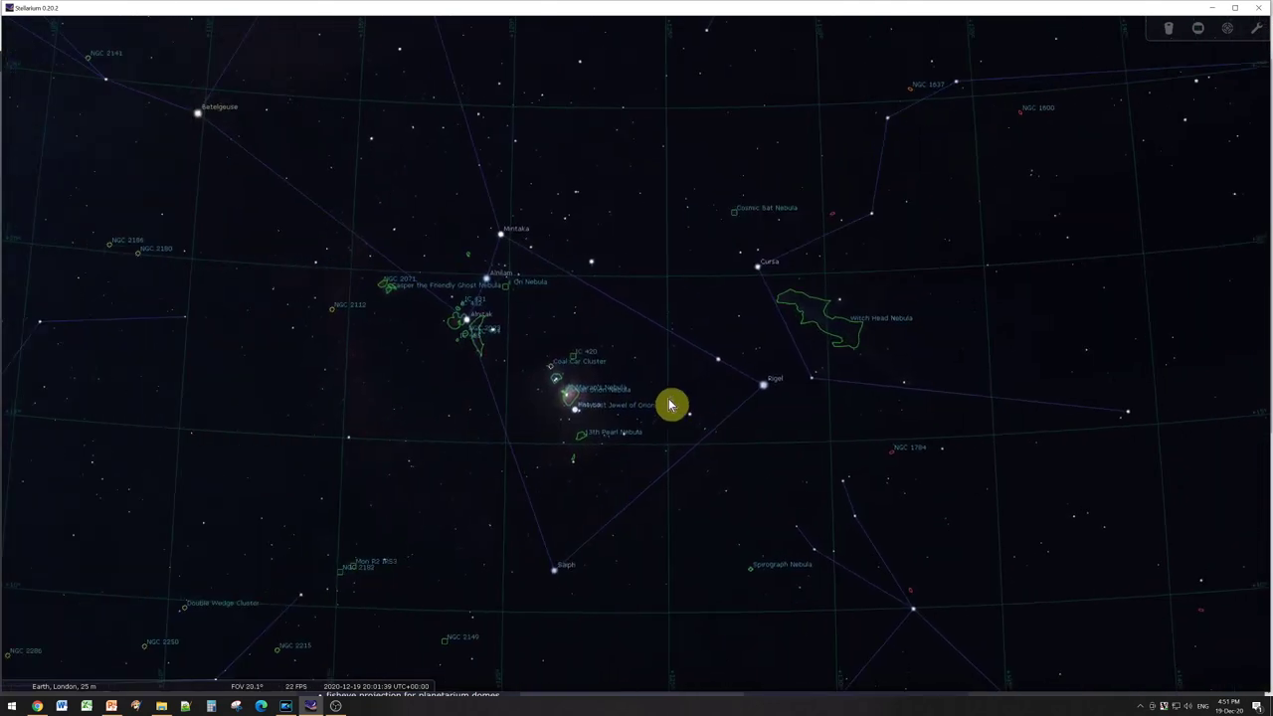
click(595, 394)
scroll(587, 414, up, 6)
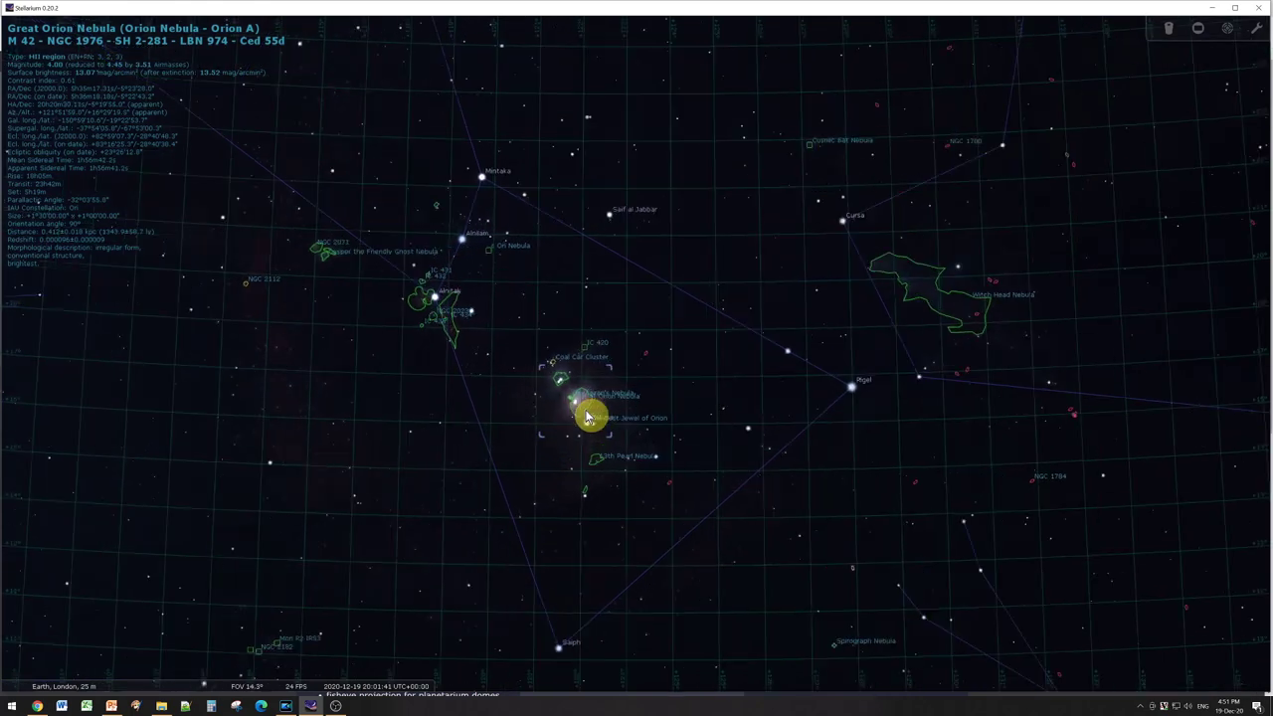
scroll(606, 440, up, 4)
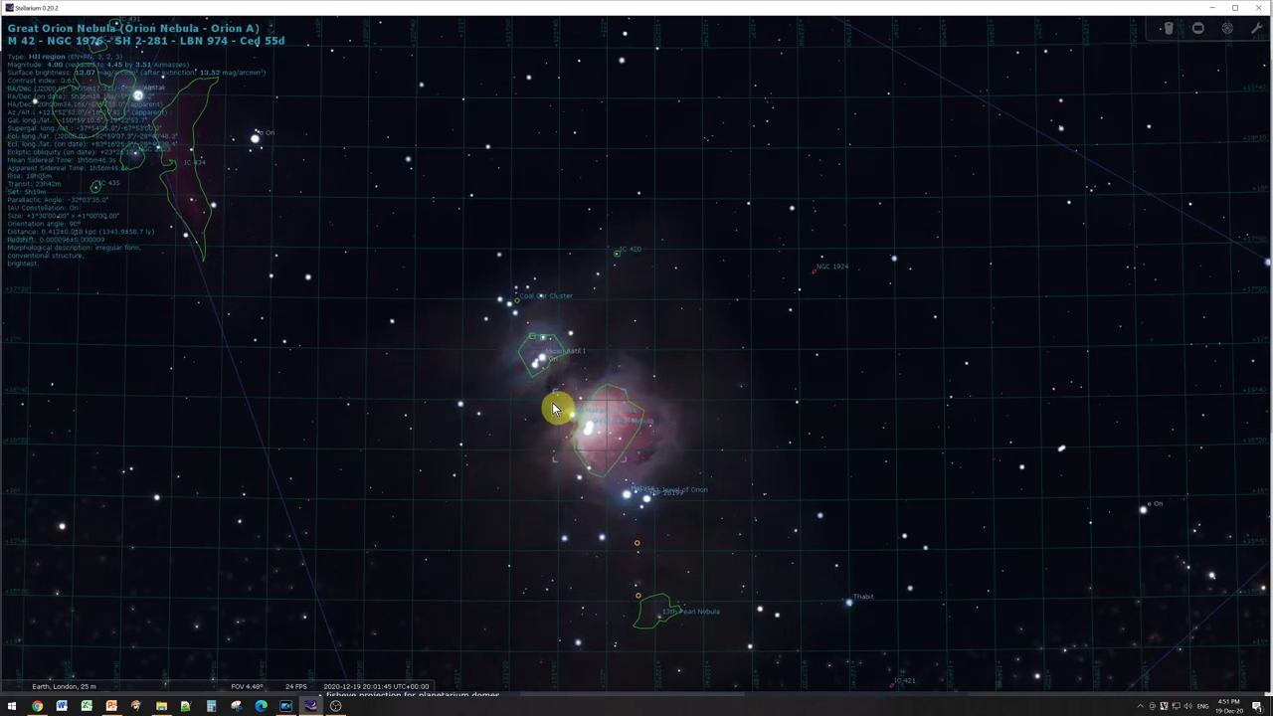
scroll(557, 408, down, 3)
scroll(599, 403, down, 3)
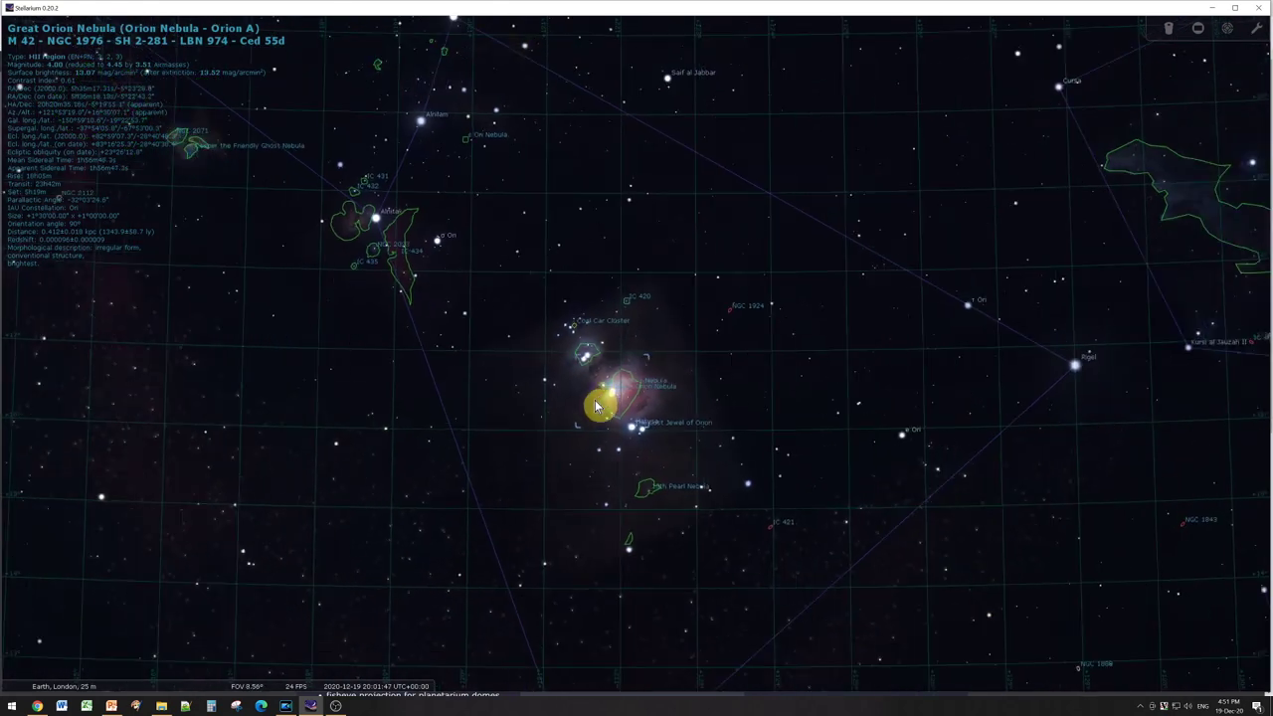
scroll(596, 406, down, 2)
scroll(598, 406, down, 2)
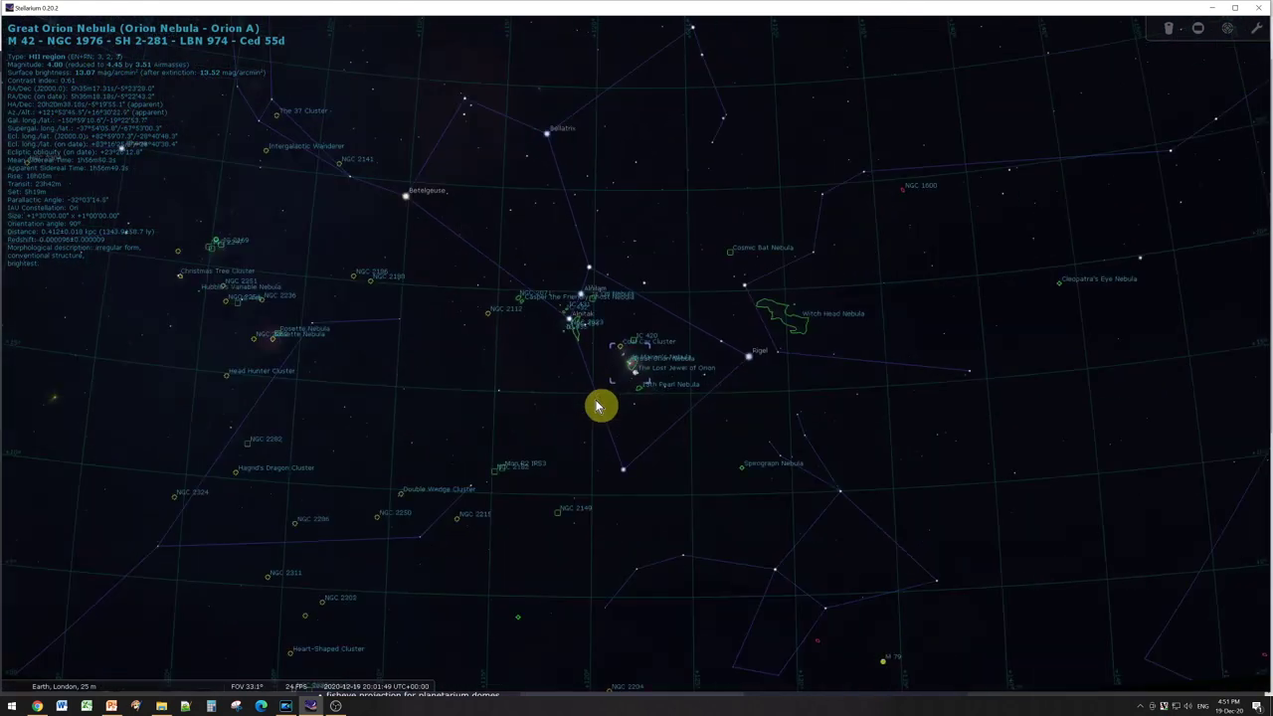
scroll(600, 404, down, 2)
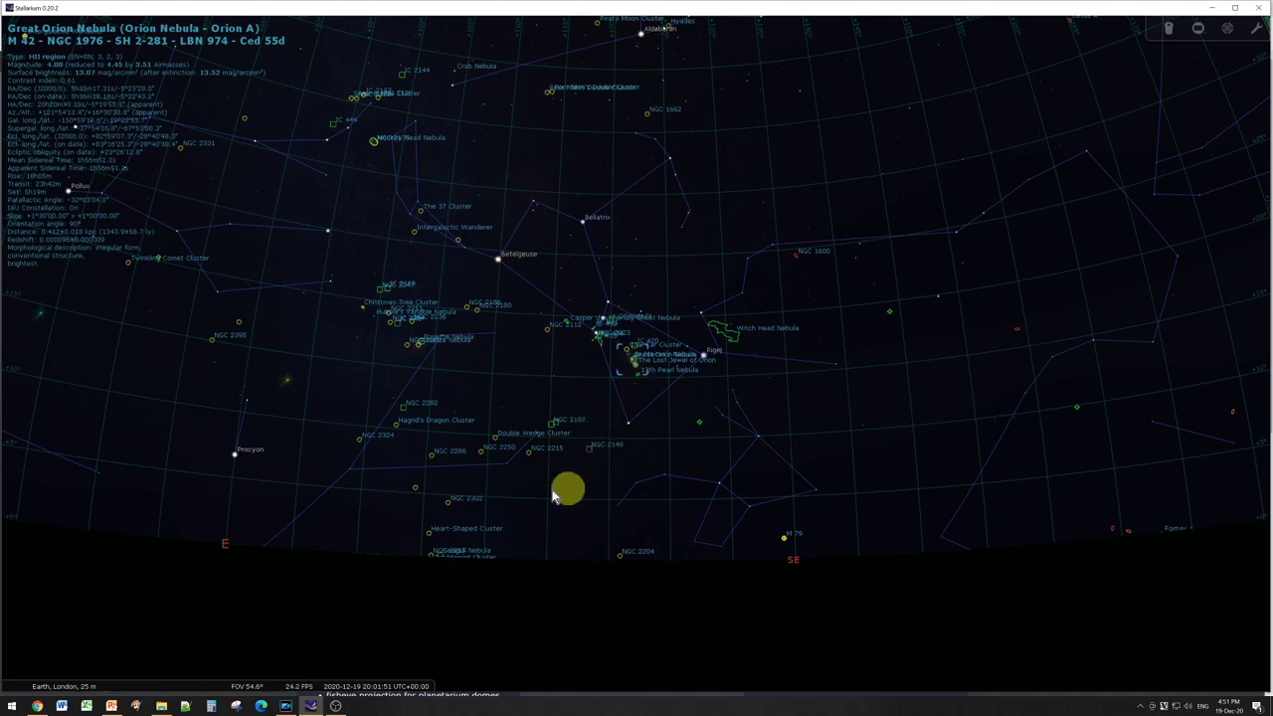
Step: Fast-forward the simulated time to about 01:56 on 2020-12-20 and restore the normal time rate
mouse_move(386, 693)
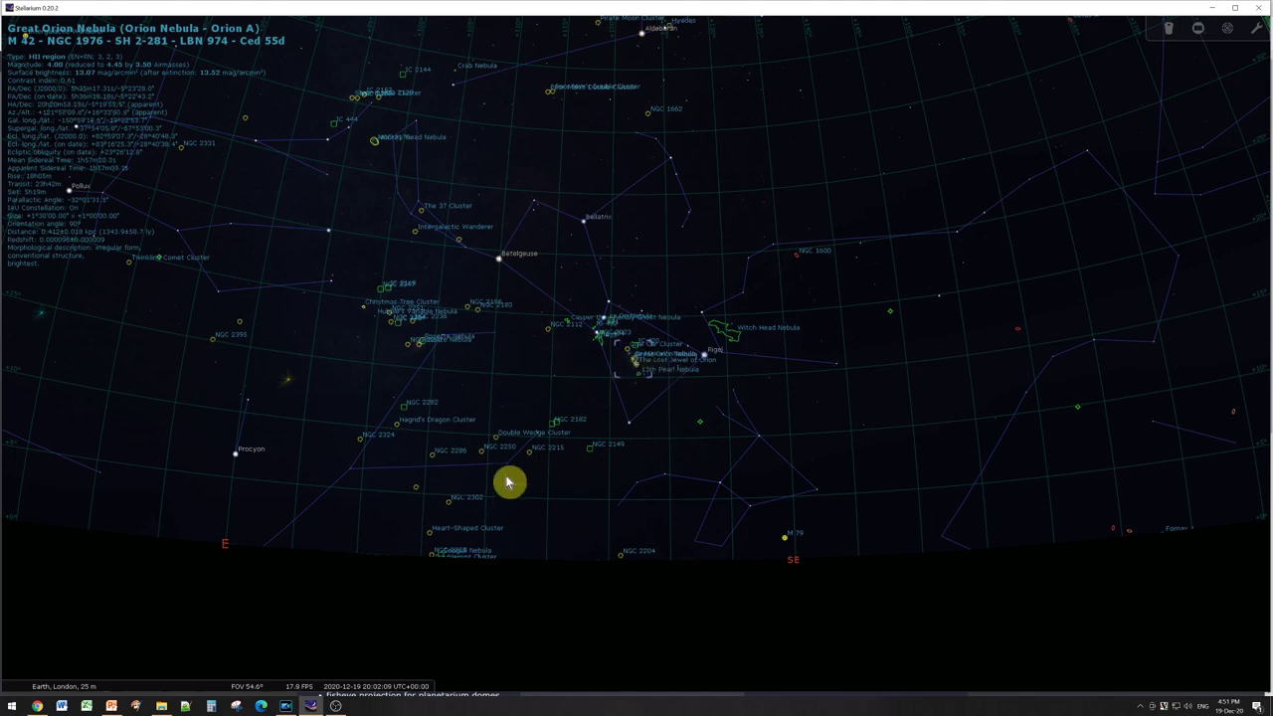
scroll(580, 463, down, 5)
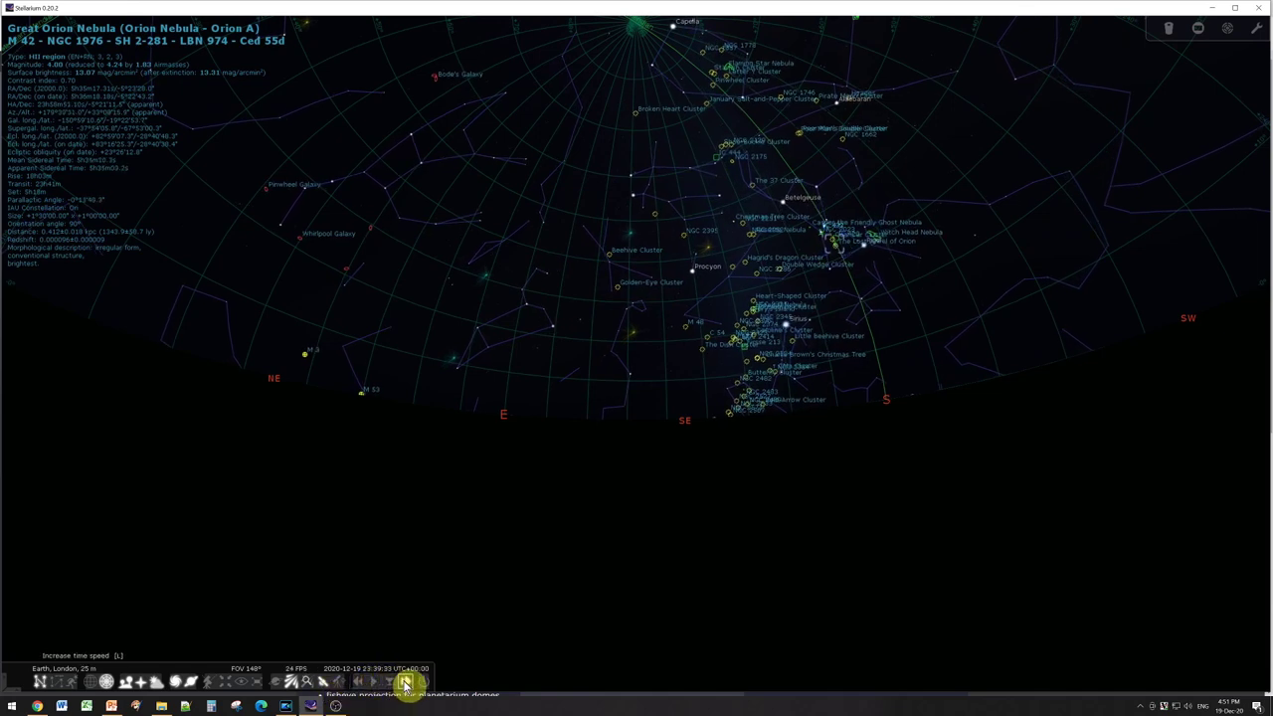
drag(630, 419, 404, 447)
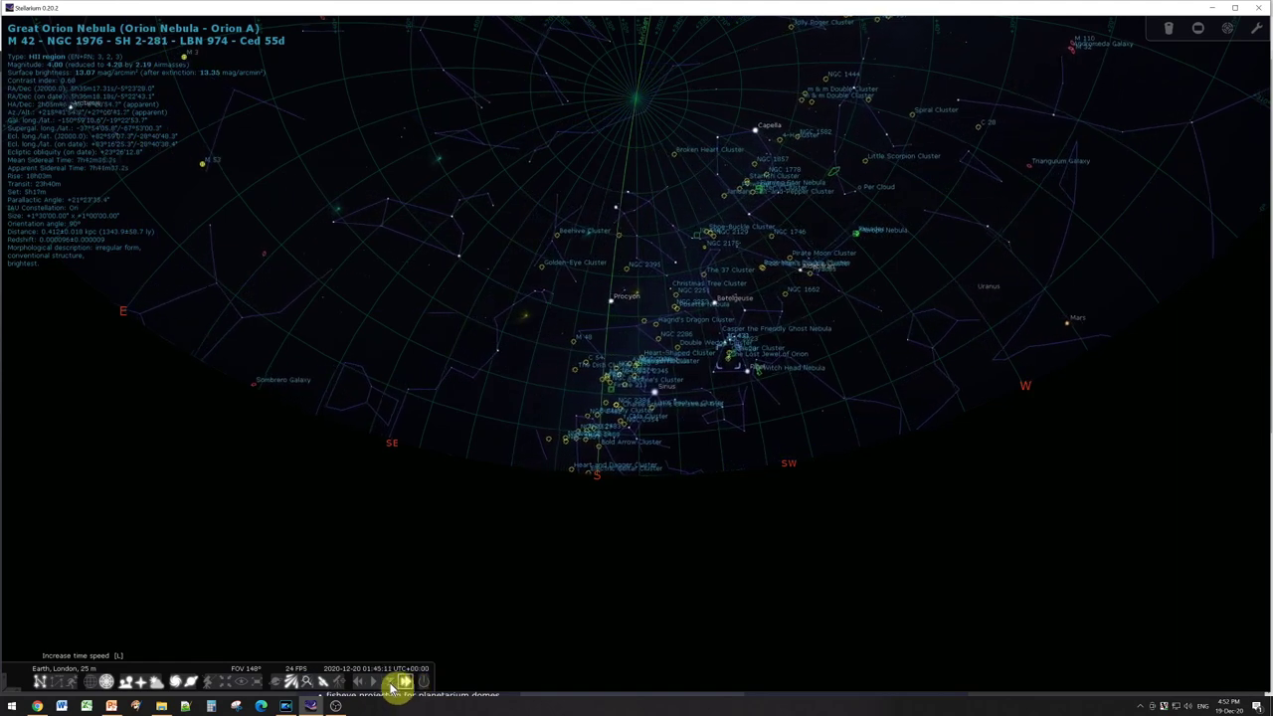
click(375, 685)
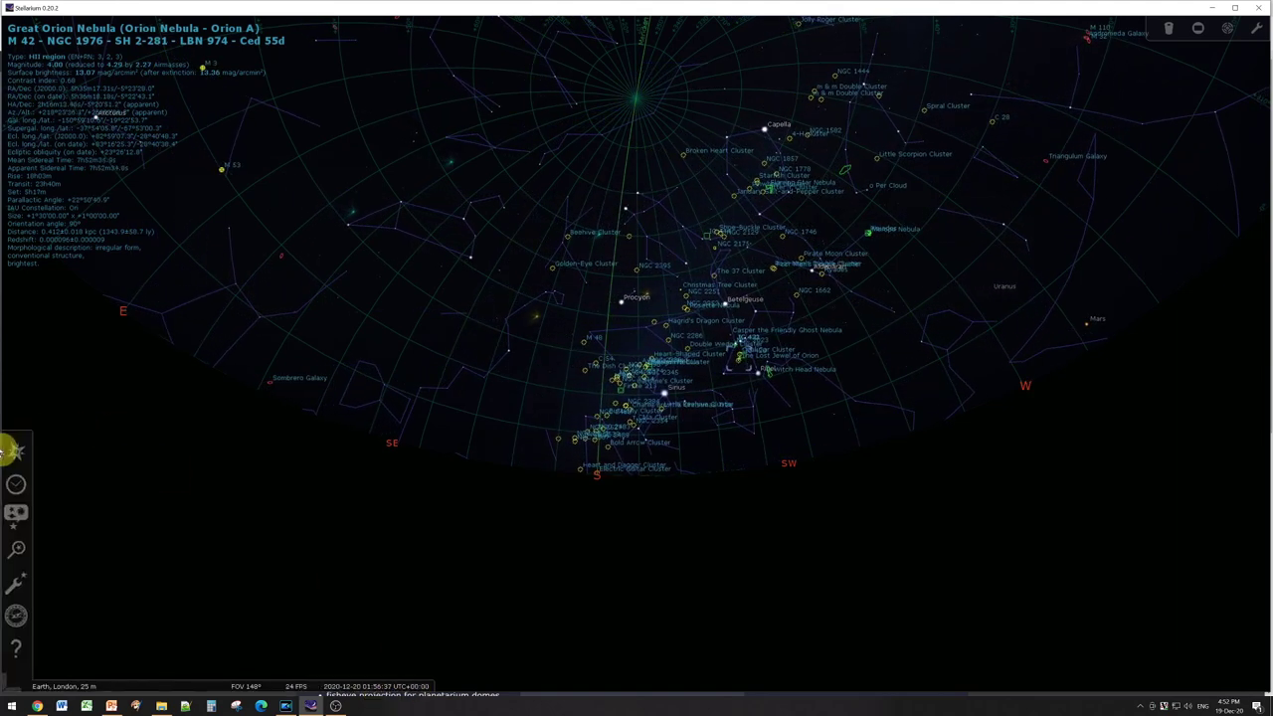
Step: Search for the object "M31", select the Andromeda Galaxy and inspect it up close
click(20, 553)
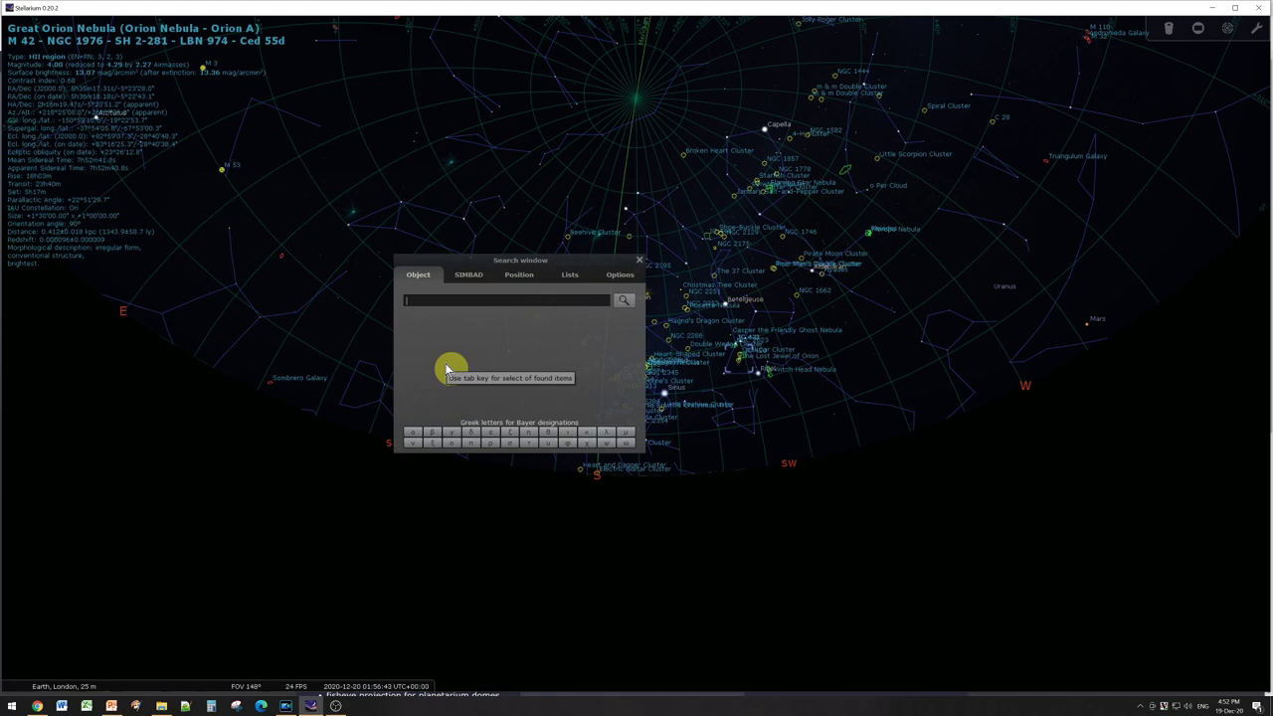
text(M31)
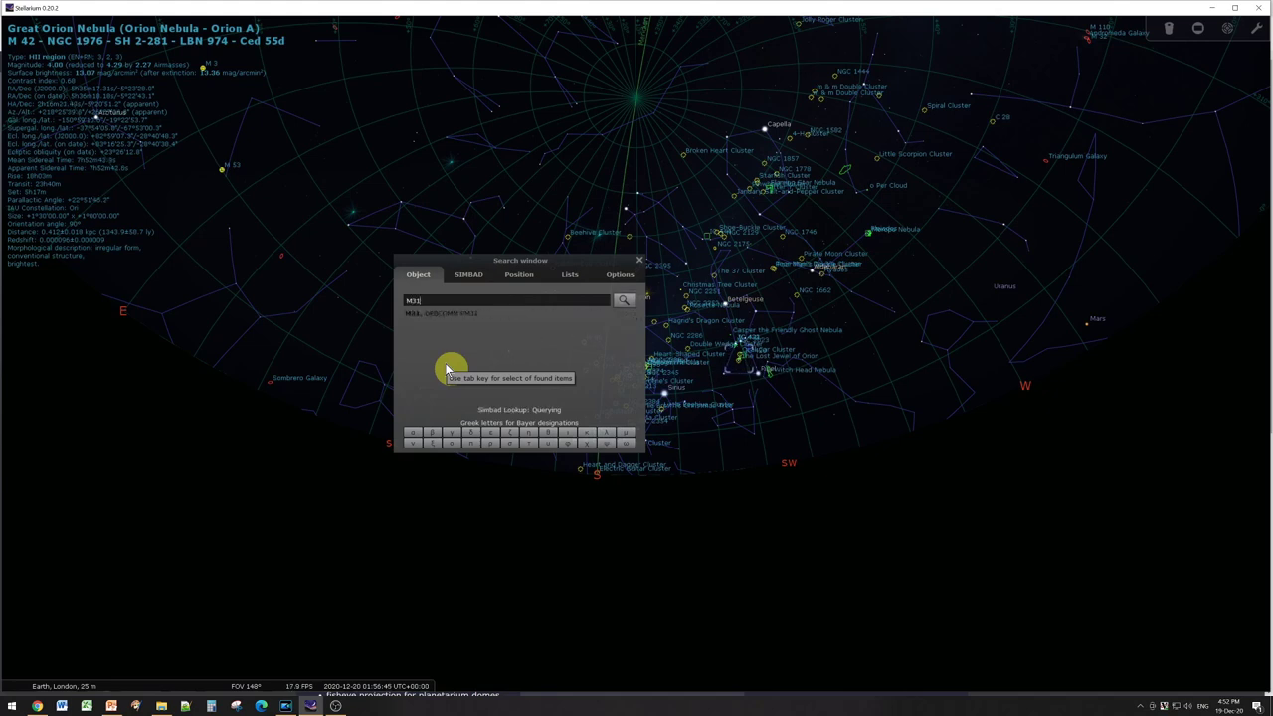
key(Return)
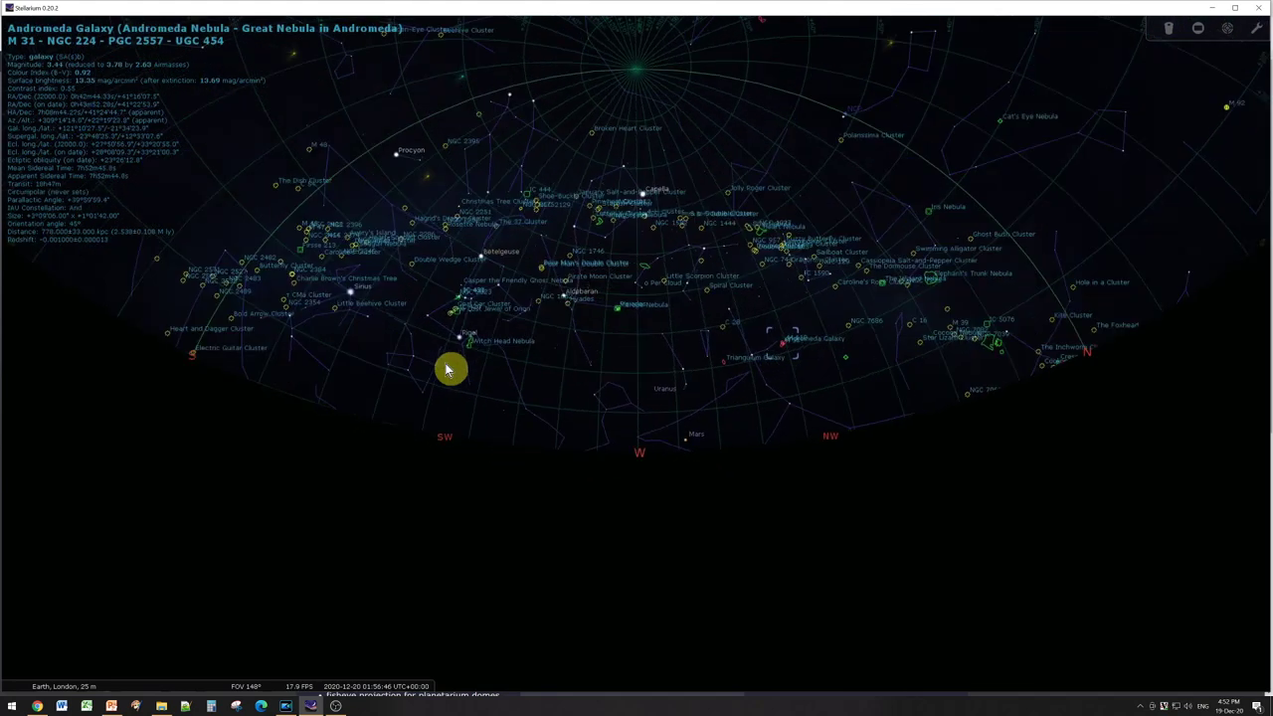
scroll(640, 378, up, 10)
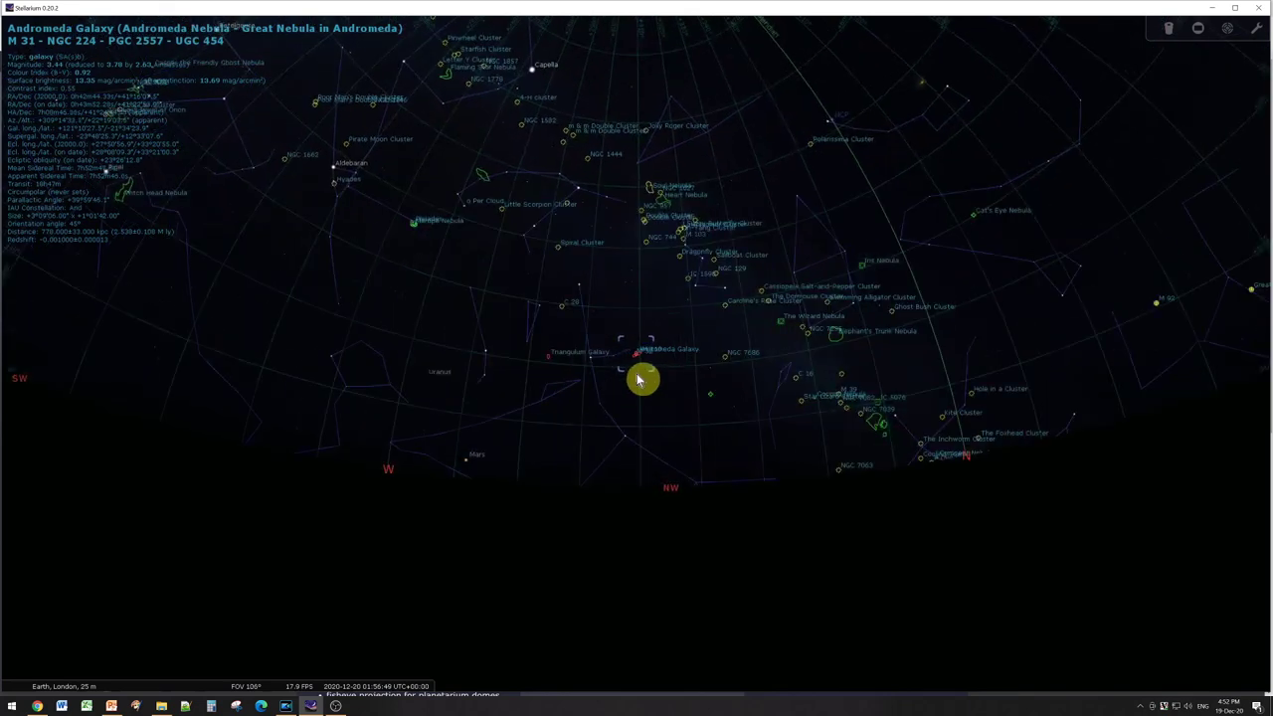
scroll(639, 388, up, 8)
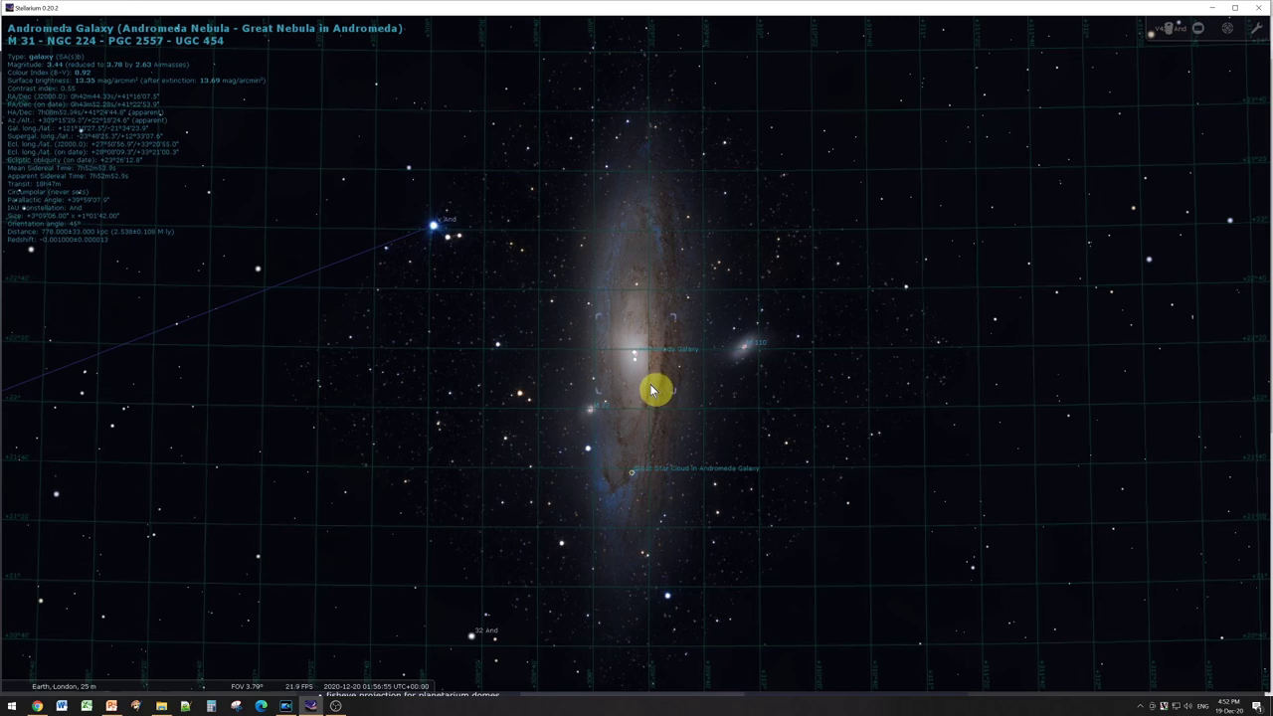
scroll(653, 390, down, 10)
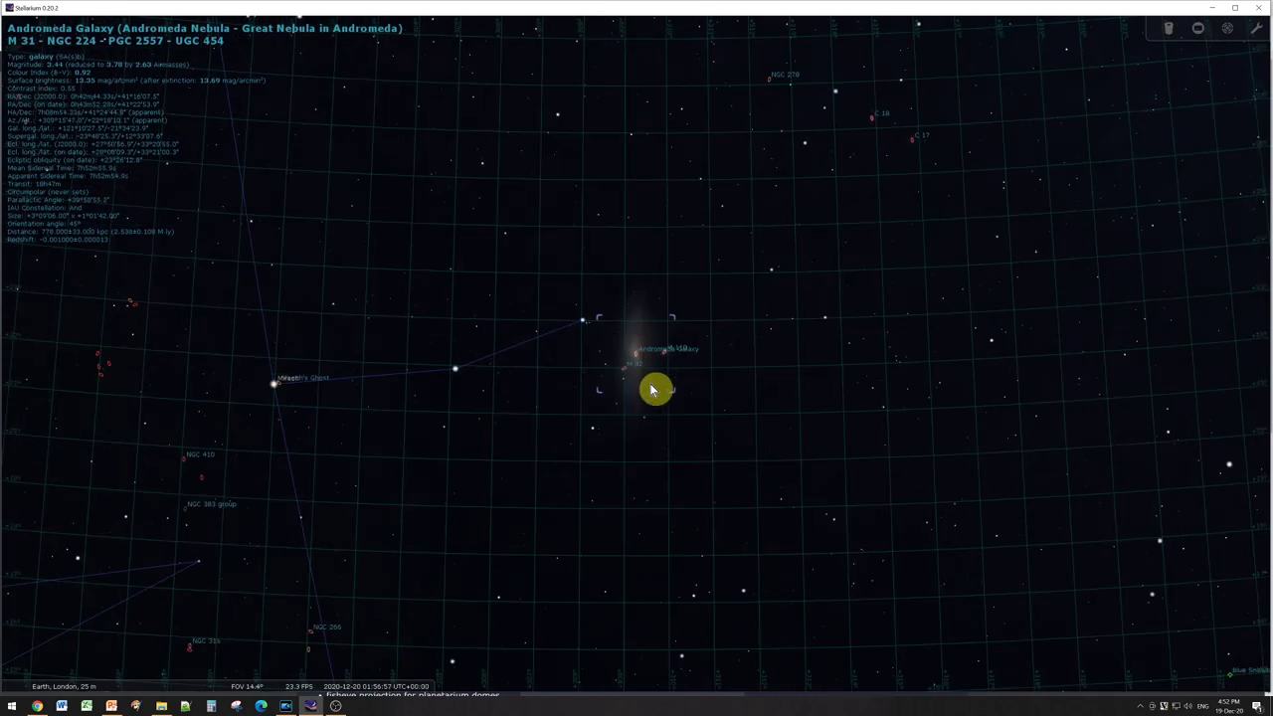
scroll(654, 390, down, 6)
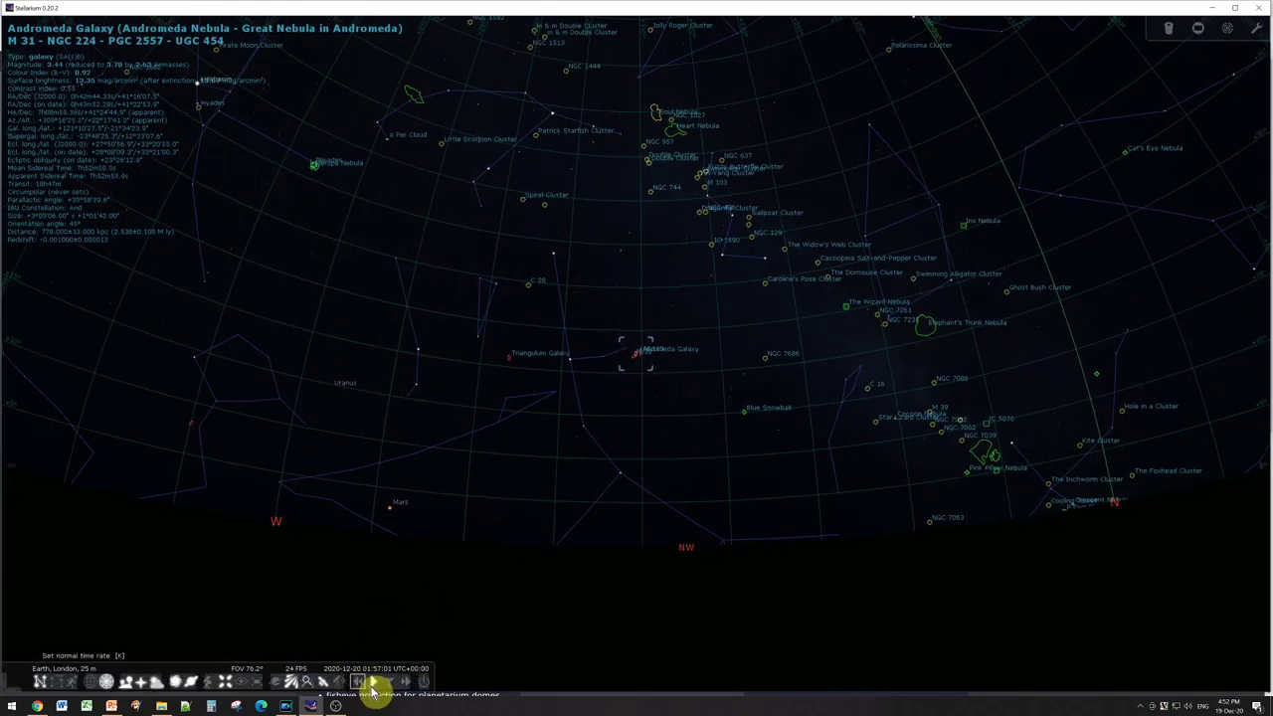
Step: Reset the simulated time to now, advance it to about 18:02 on 2020-12-19 and return to the normal time rate
click(391, 684)
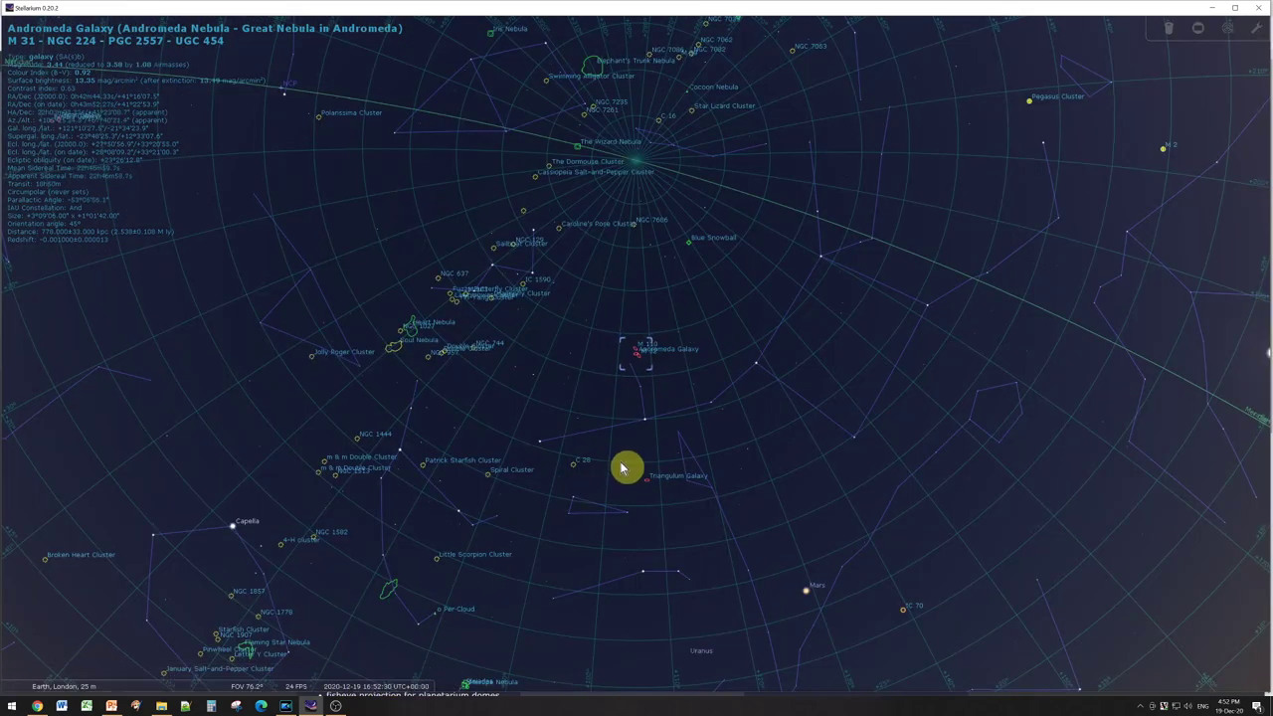
scroll(615, 465, down, 3)
drag(627, 478, 634, 389)
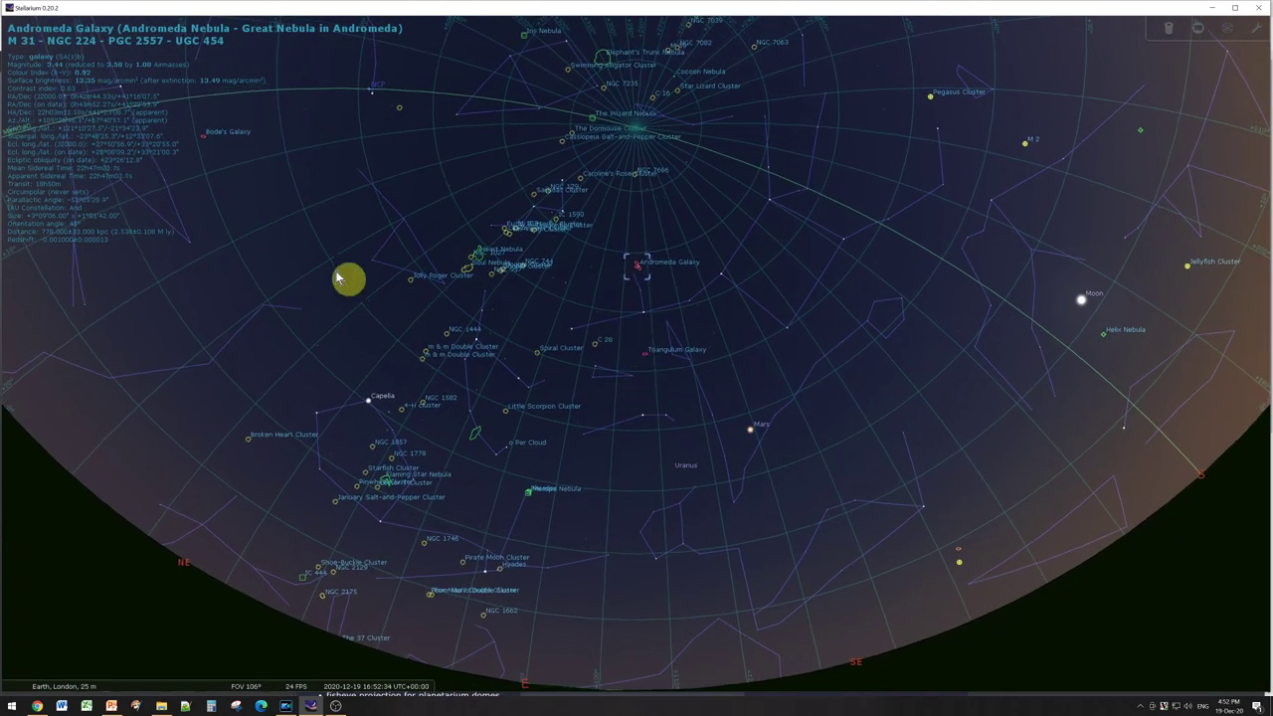
mouse_move(364, 686)
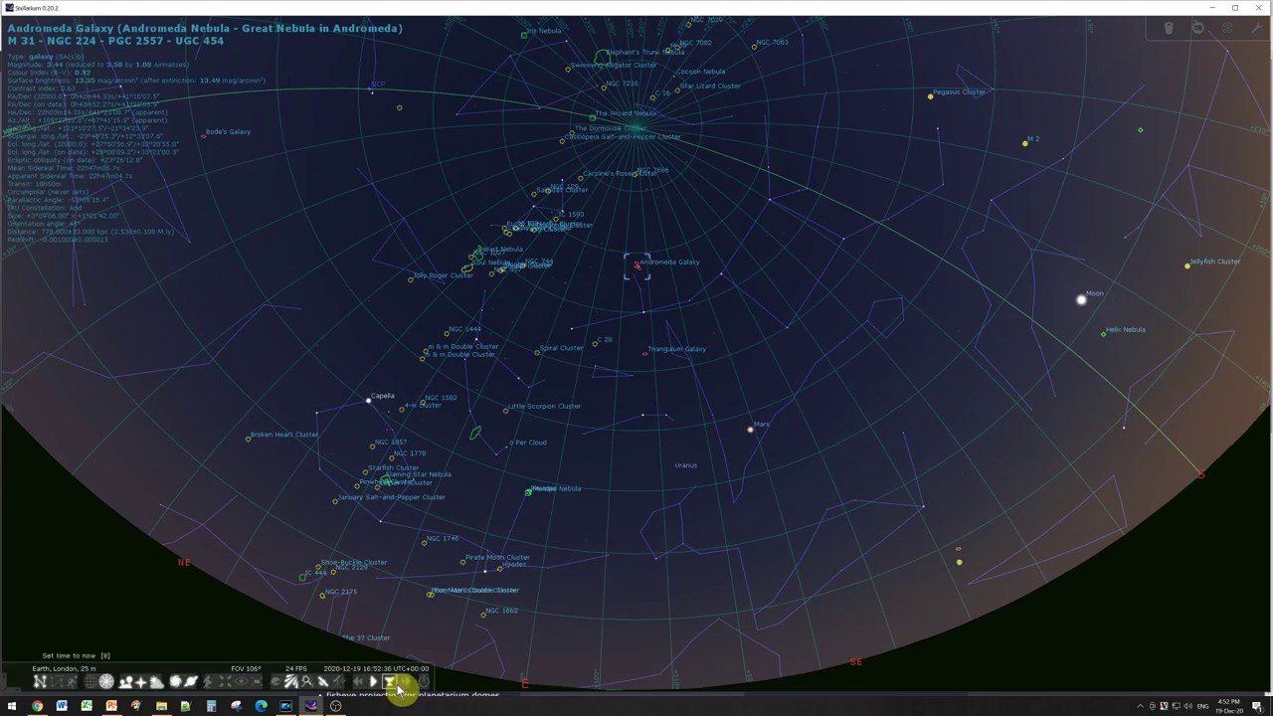
click(403, 684)
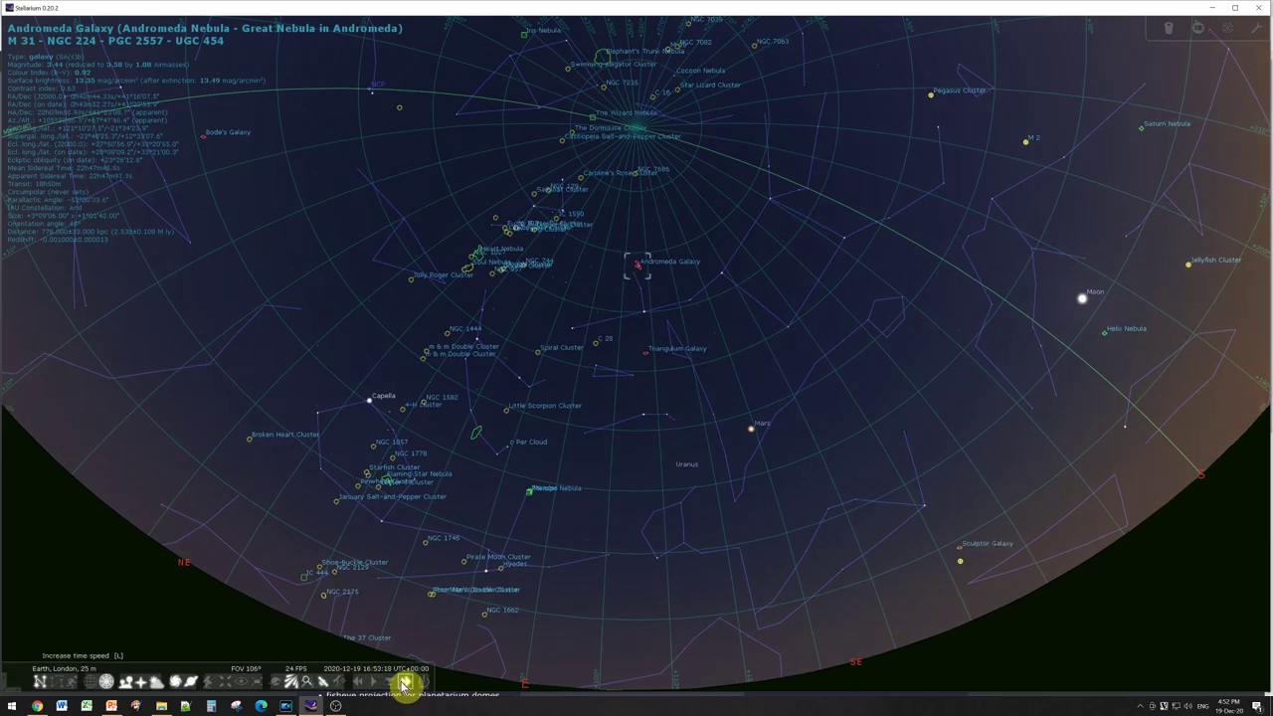
click(404, 684)
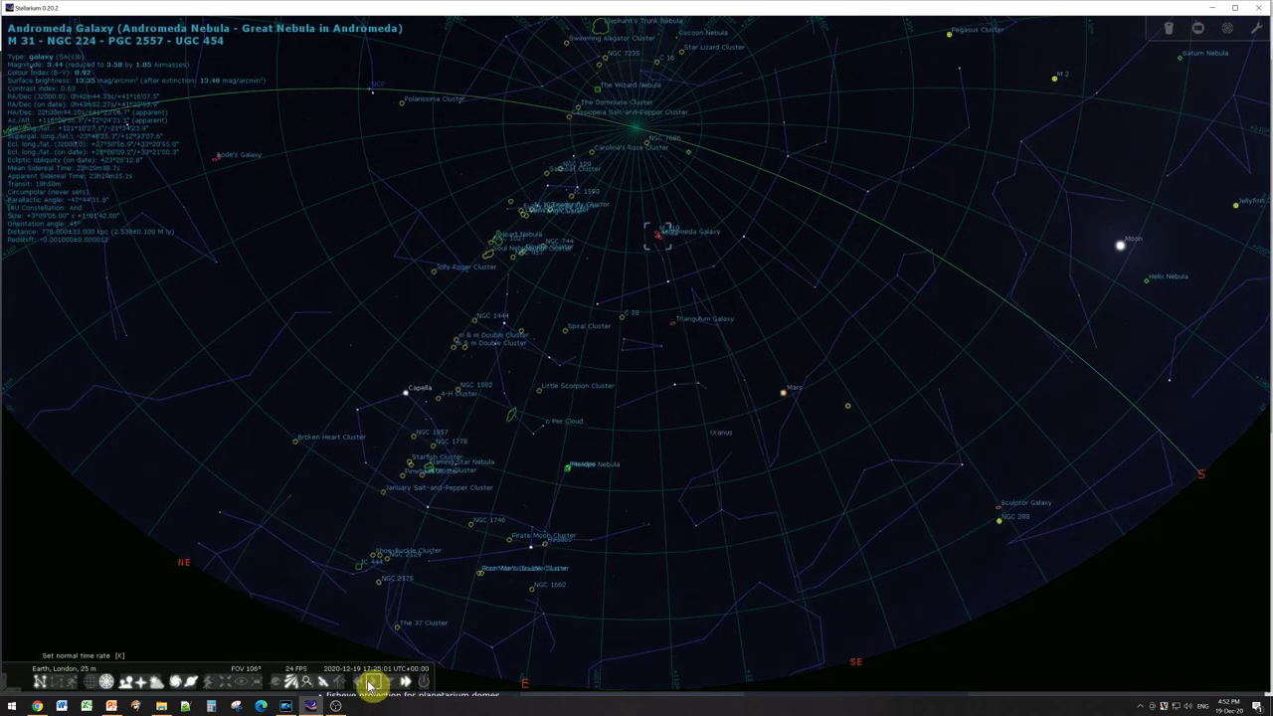
click(378, 684)
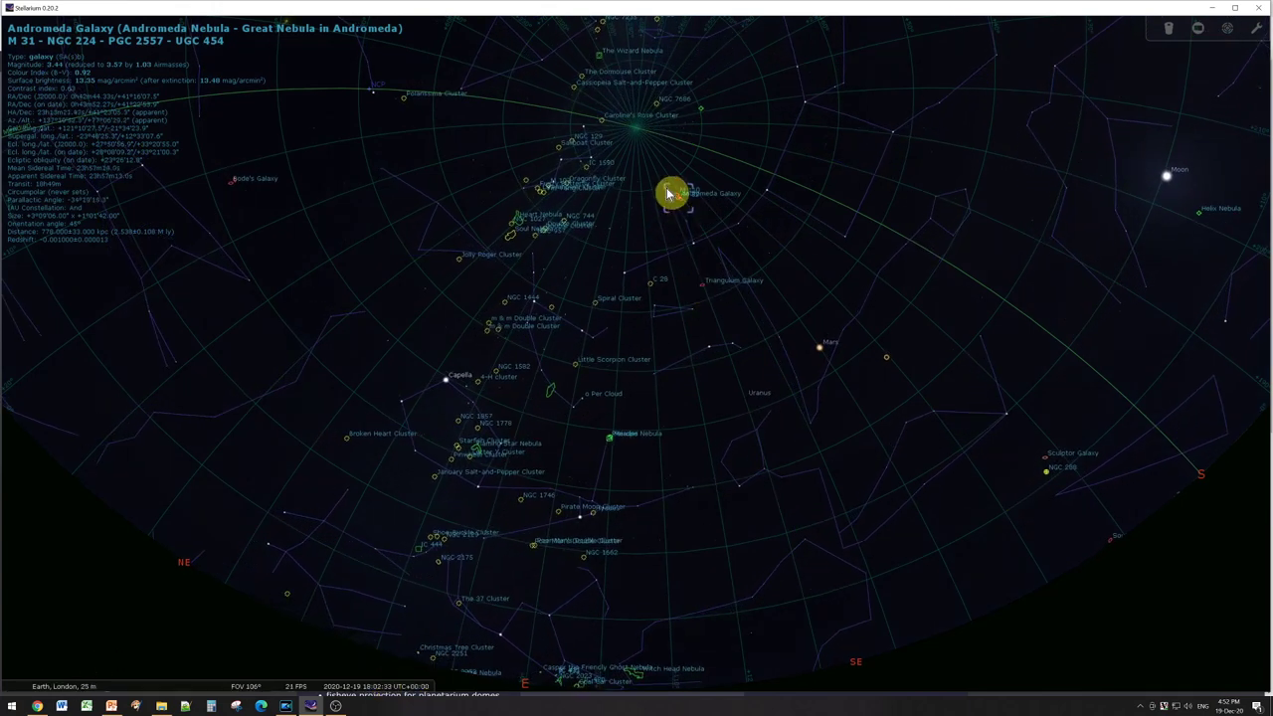
Step: Examine the sky around the Andromeda Galaxy and turn the view toward the southern horizon
drag(674, 203, 600, 291)
scroll(599, 290, up, 5)
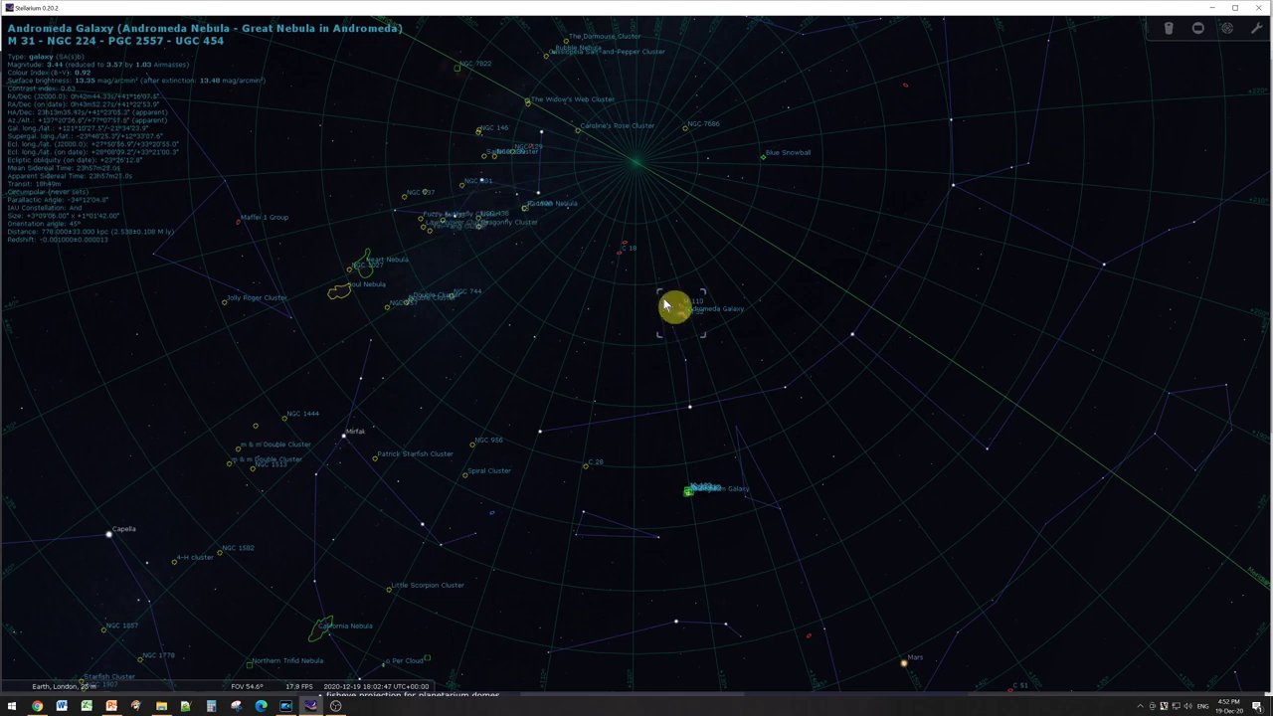
scroll(499, 341, down, 5)
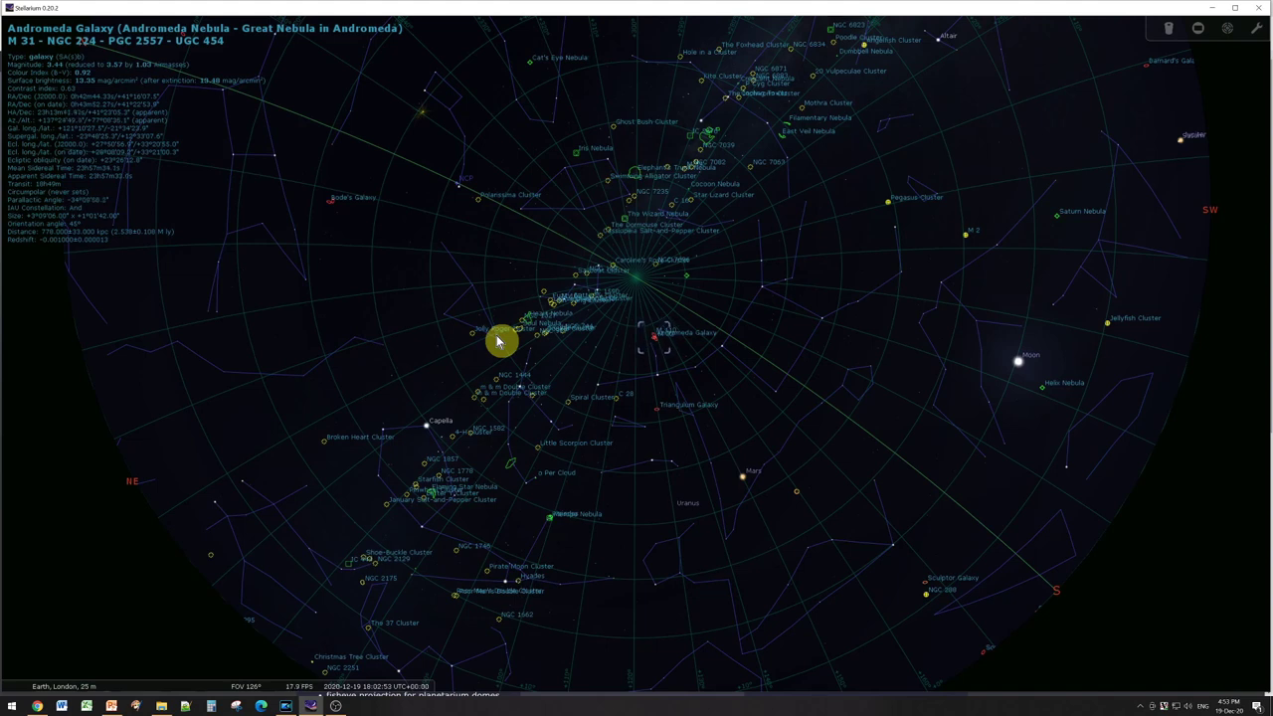
drag(685, 509, 531, 341)
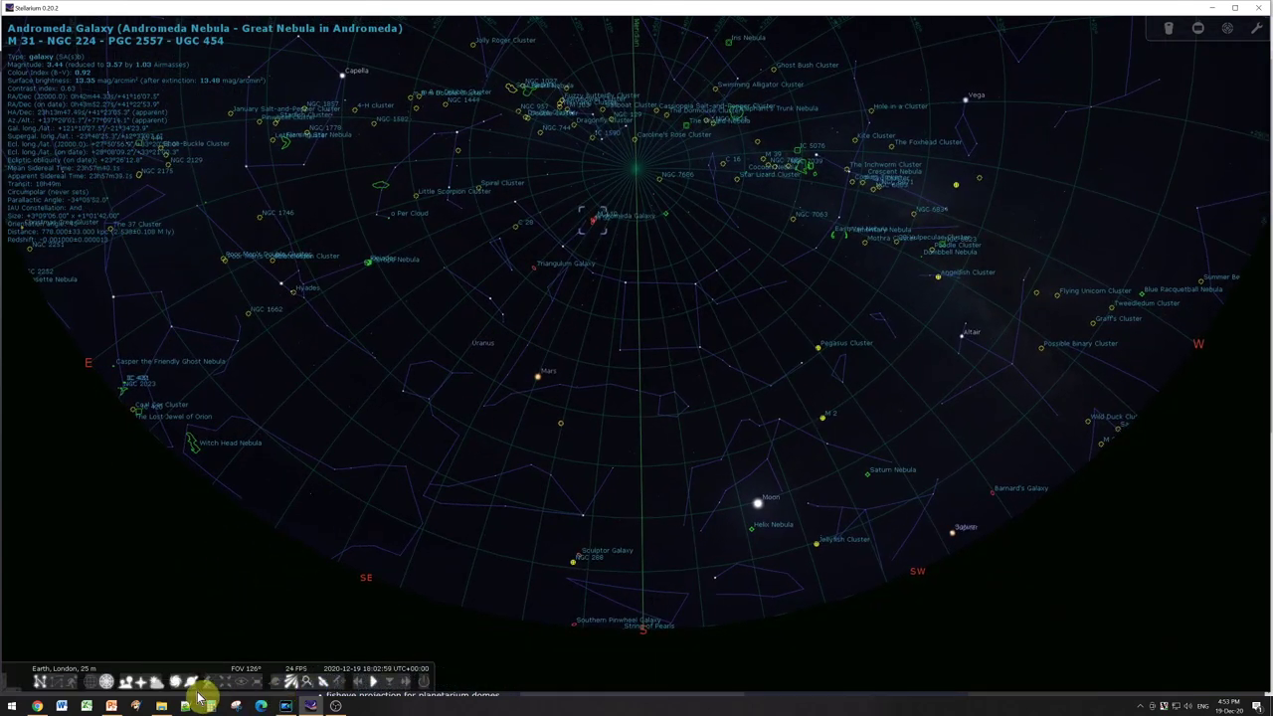
Step: Rewind the simulated time to about 16:44 on 2020-12-19 and fast-forward it to about 01:31 on 2020-12-20 at normal rate
click(360, 682)
click(360, 682)
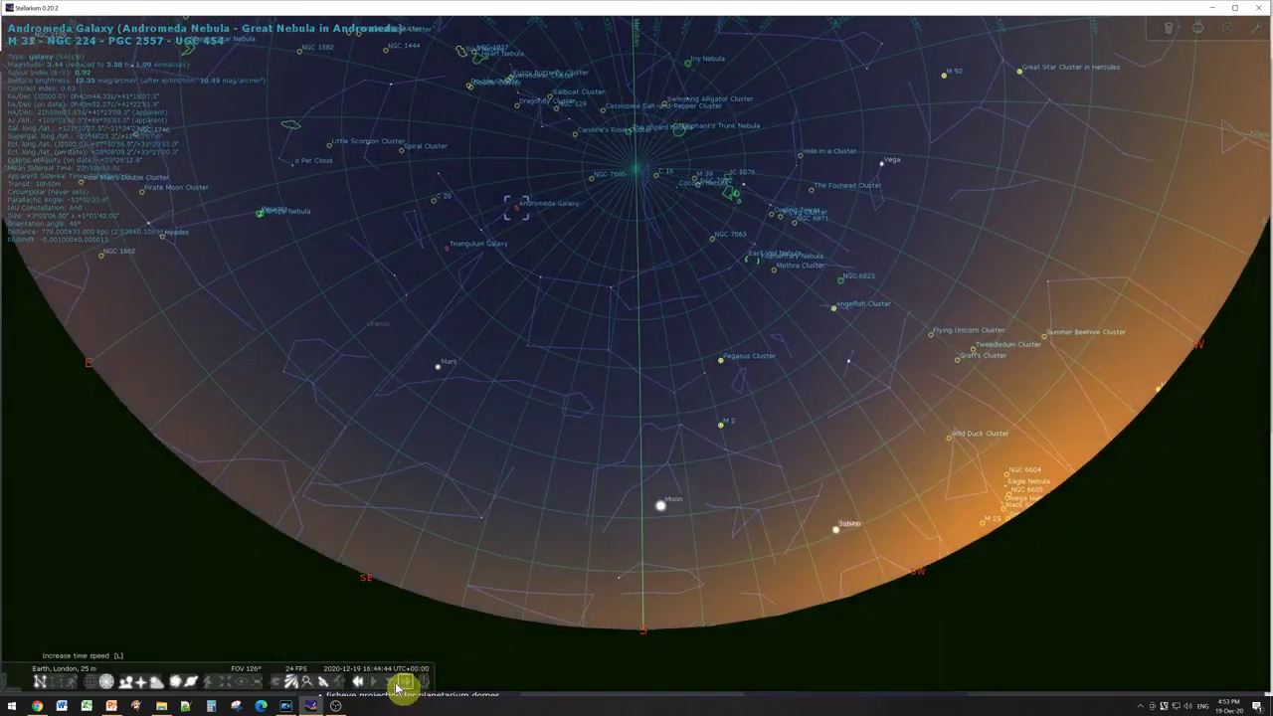
click(375, 683)
click(405, 682)
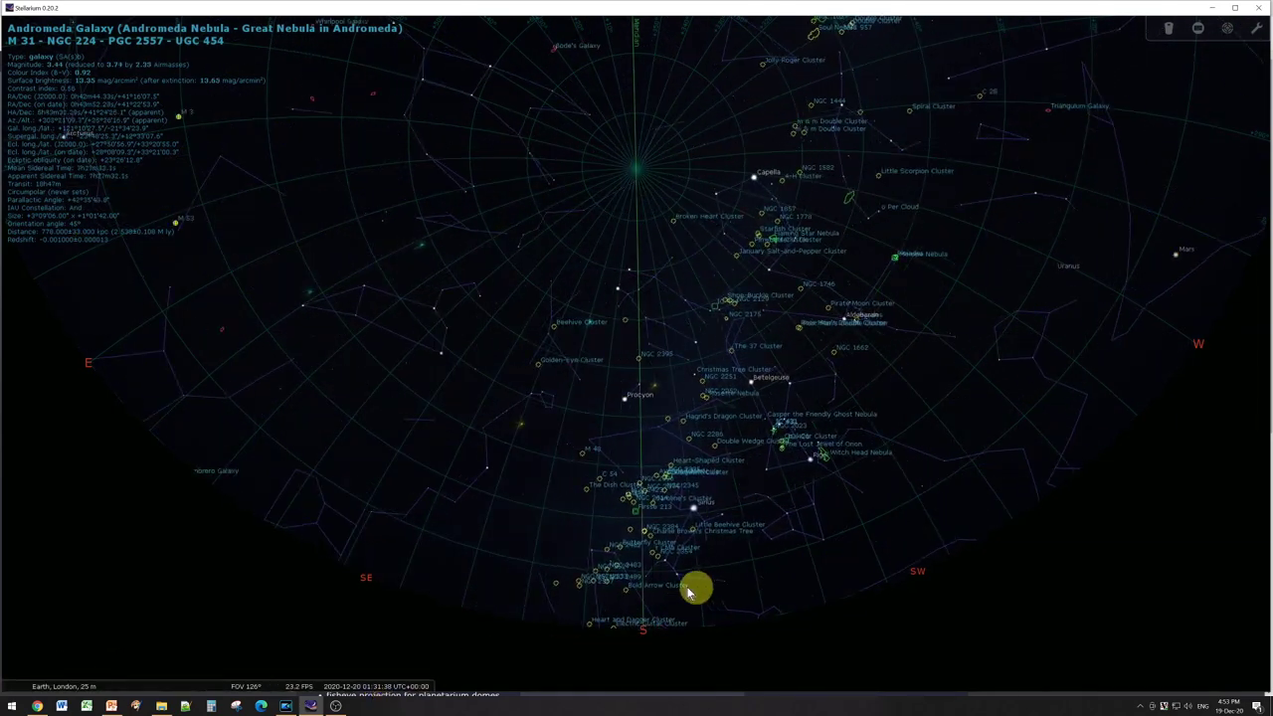
drag(743, 389, 443, 455)
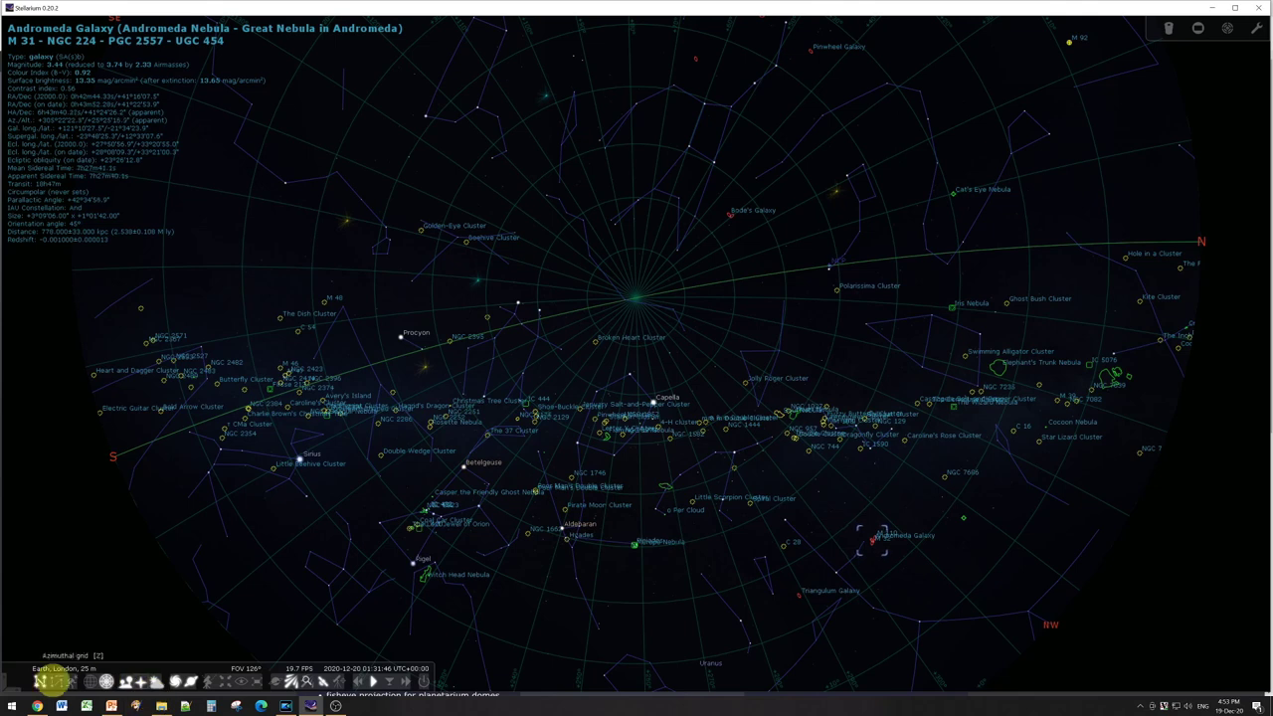
Step: Reduce the deep-sky object labels and set the Milky Way brightness to 9.50 in the sky viewing options
key(d)
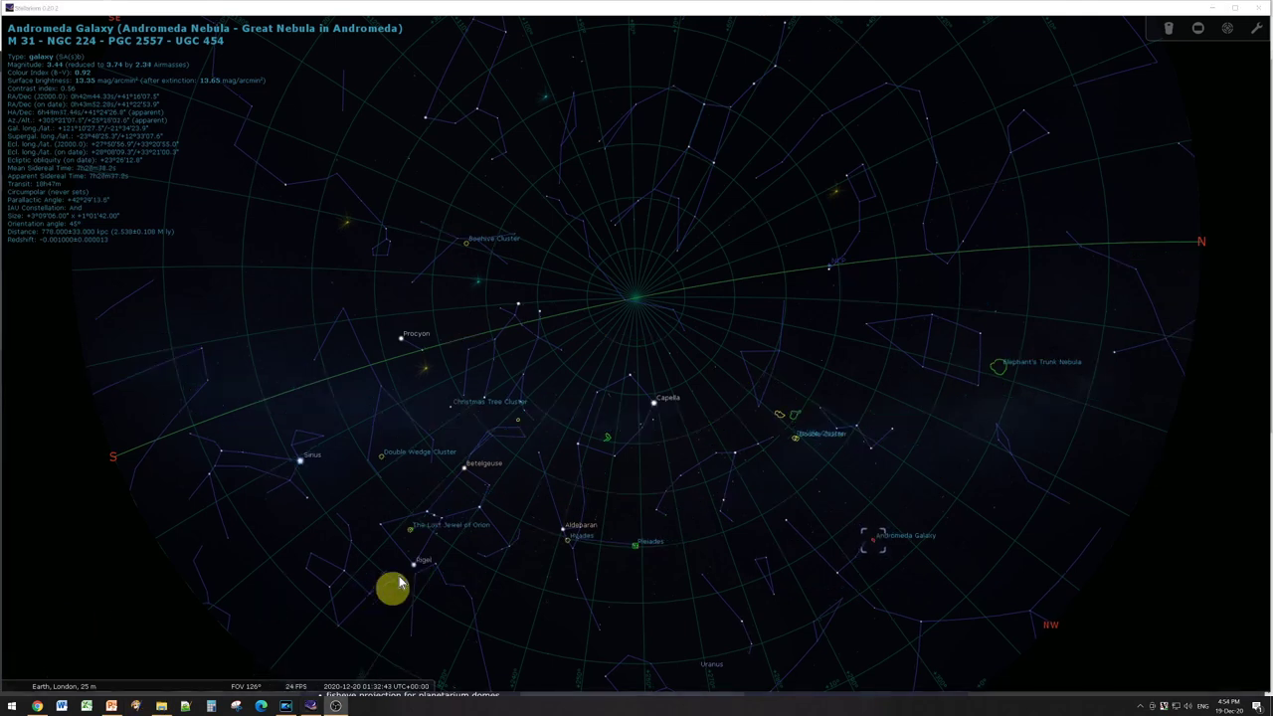
mouse_move(22, 484)
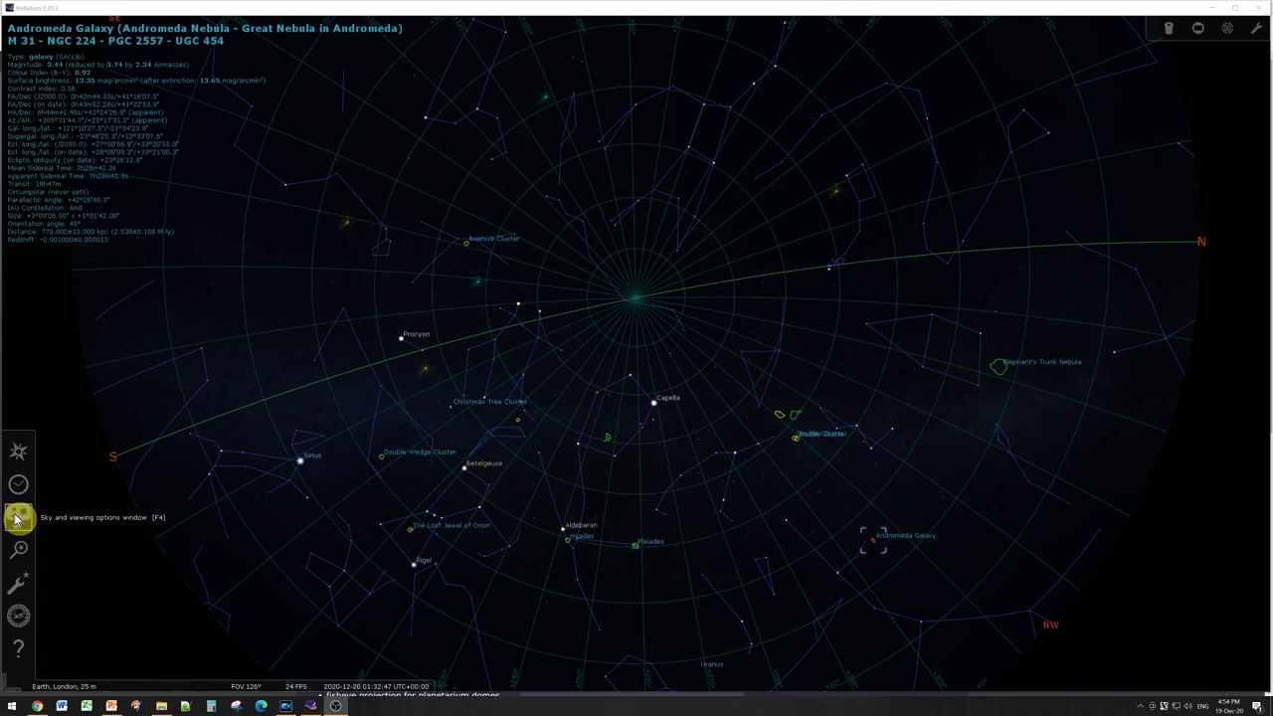
click(18, 517)
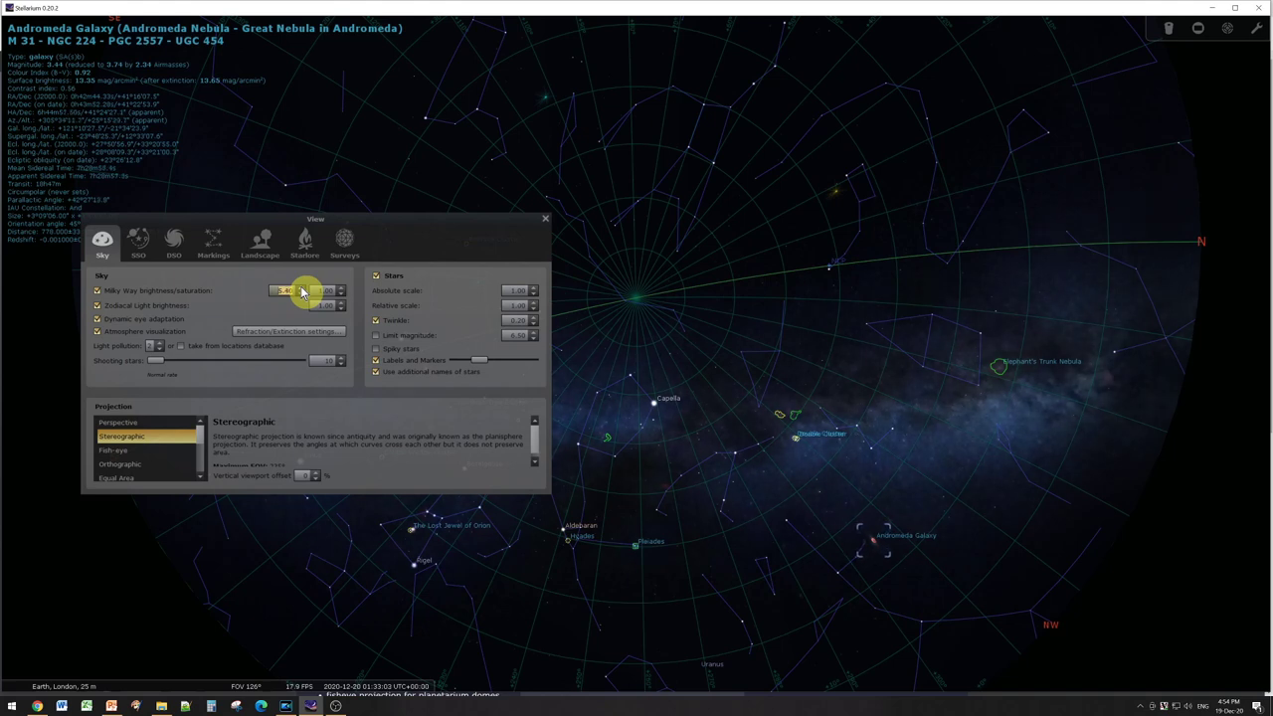
click(301, 287)
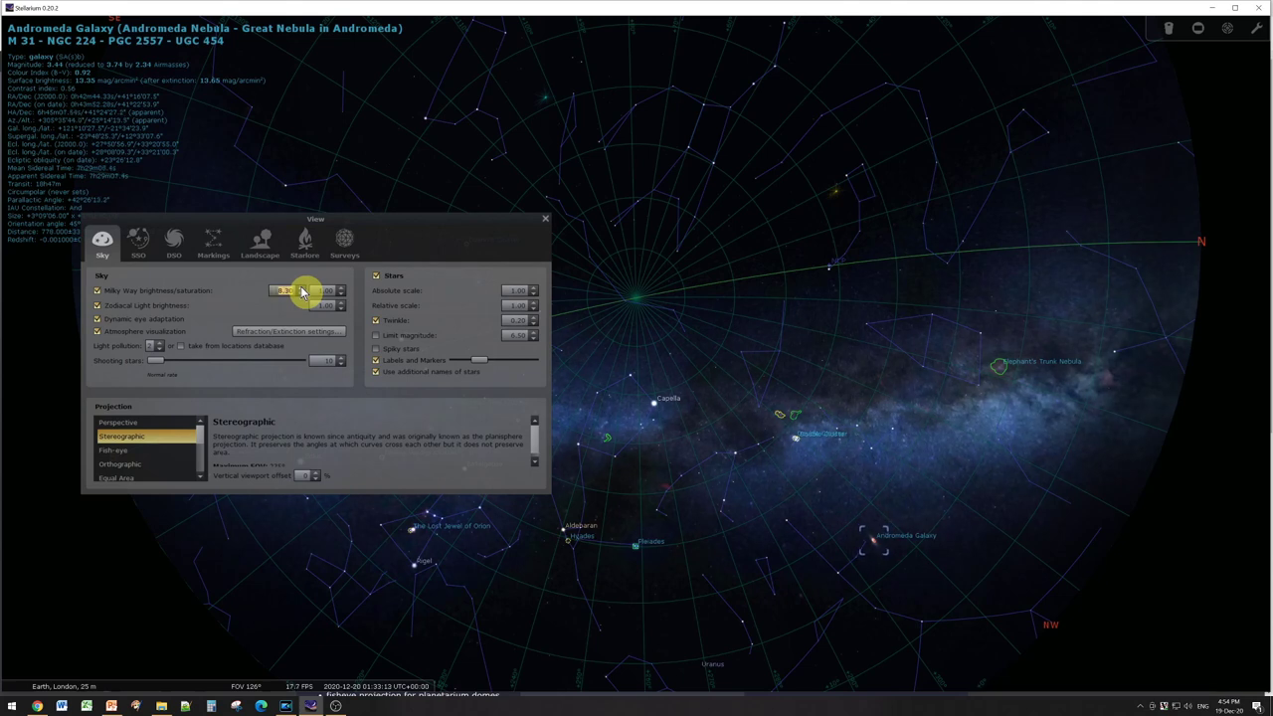
click(300, 287)
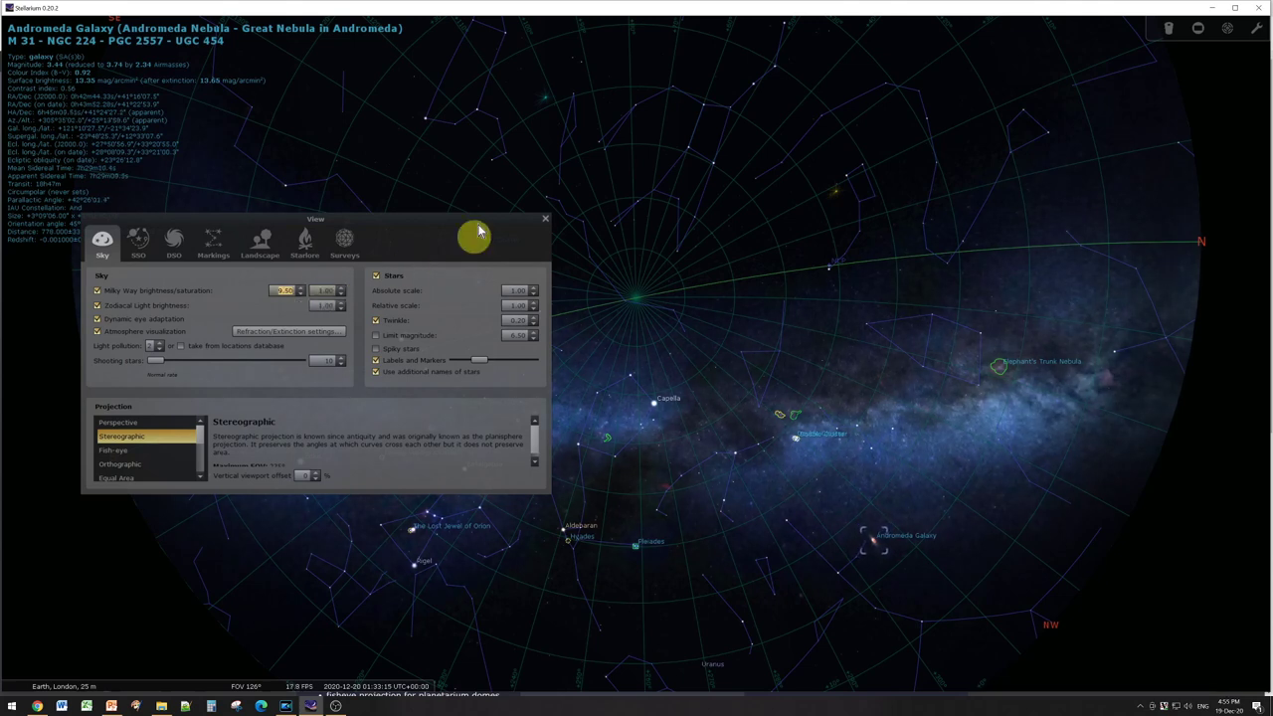
click(547, 221)
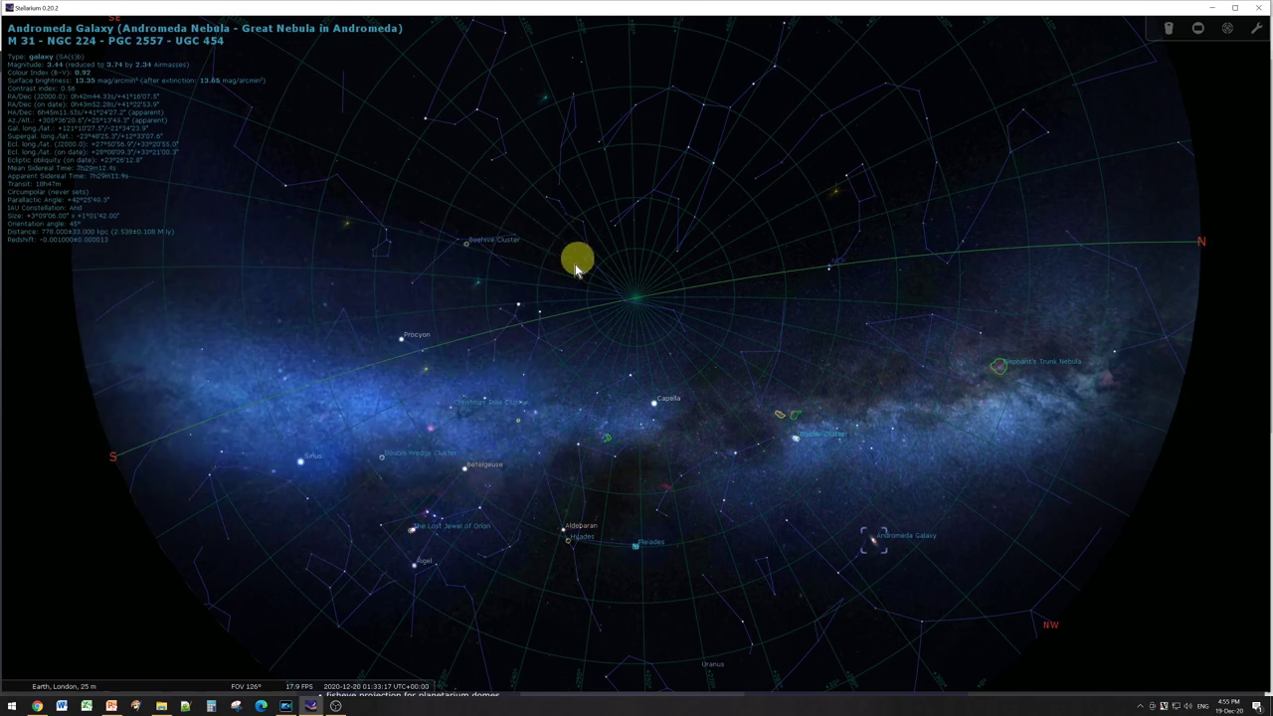
Step: Survey the Milky Way toward the southern horizon and rewind the simulated time to about 18:27 on 2020-12-19
drag(608, 528, 427, 342)
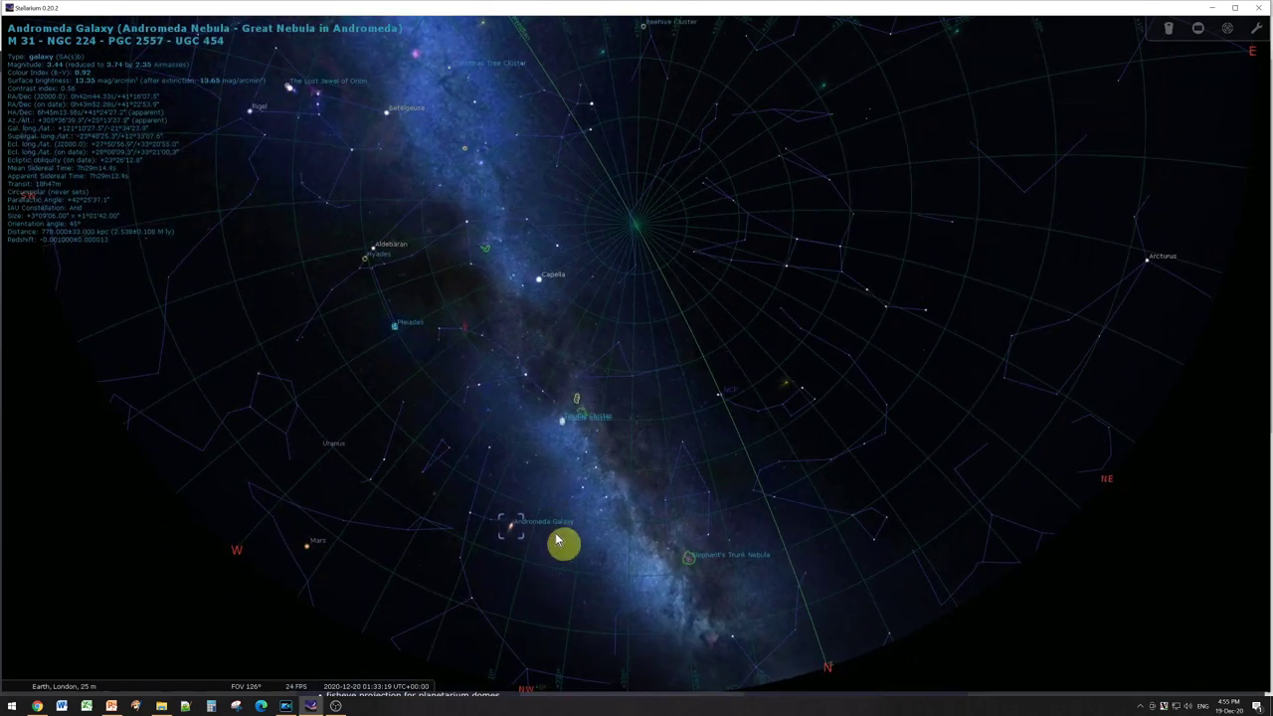
drag(563, 540, 417, 358)
drag(434, 457, 661, 505)
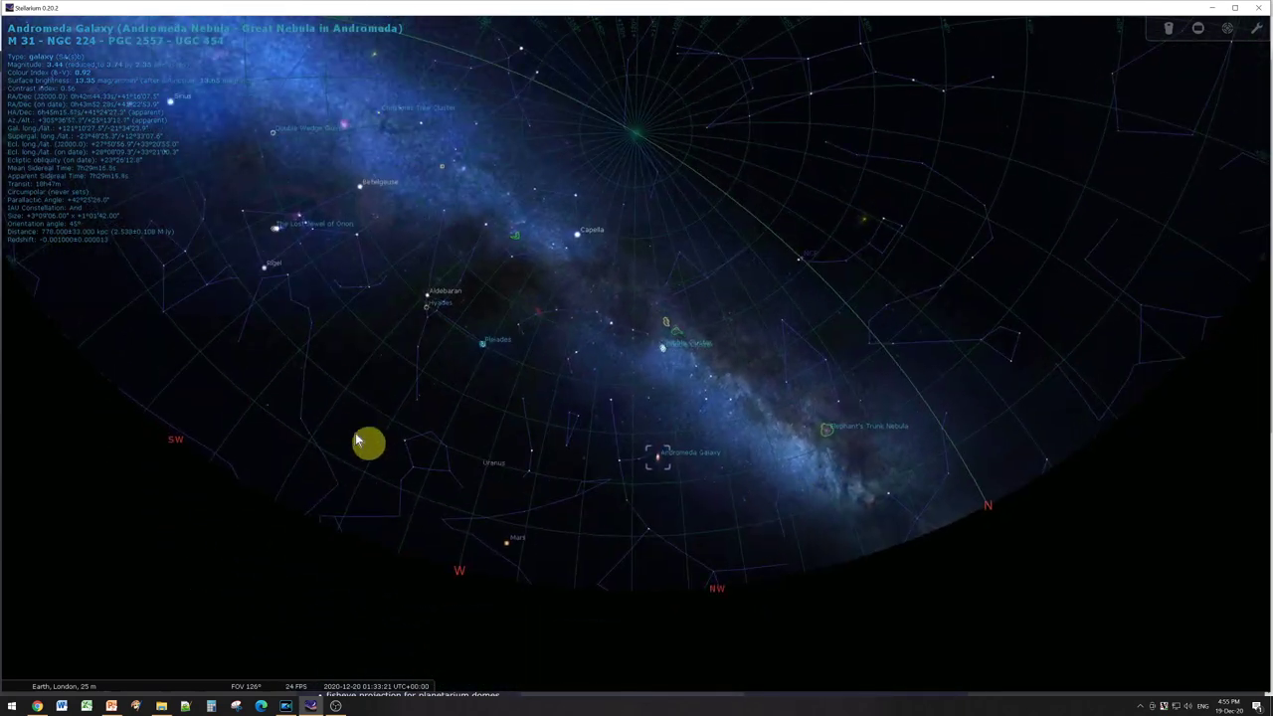
drag(367, 441, 707, 463)
drag(577, 491, 755, 443)
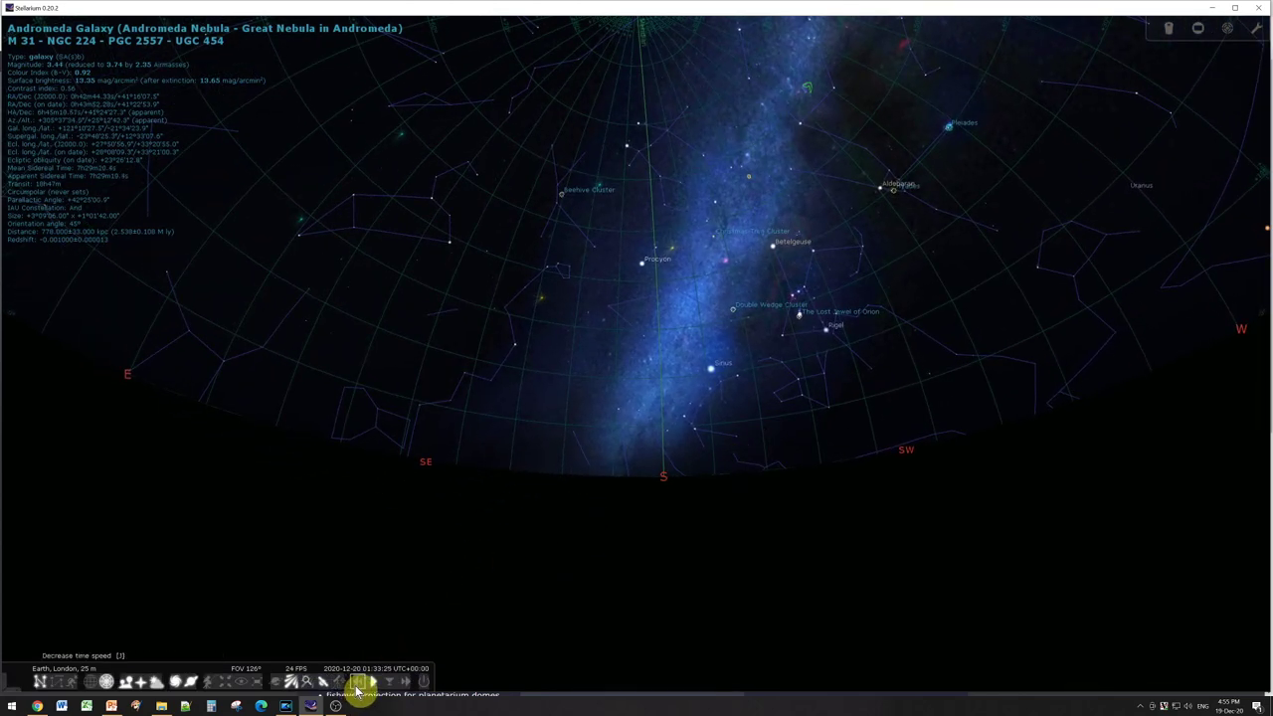
click(358, 688)
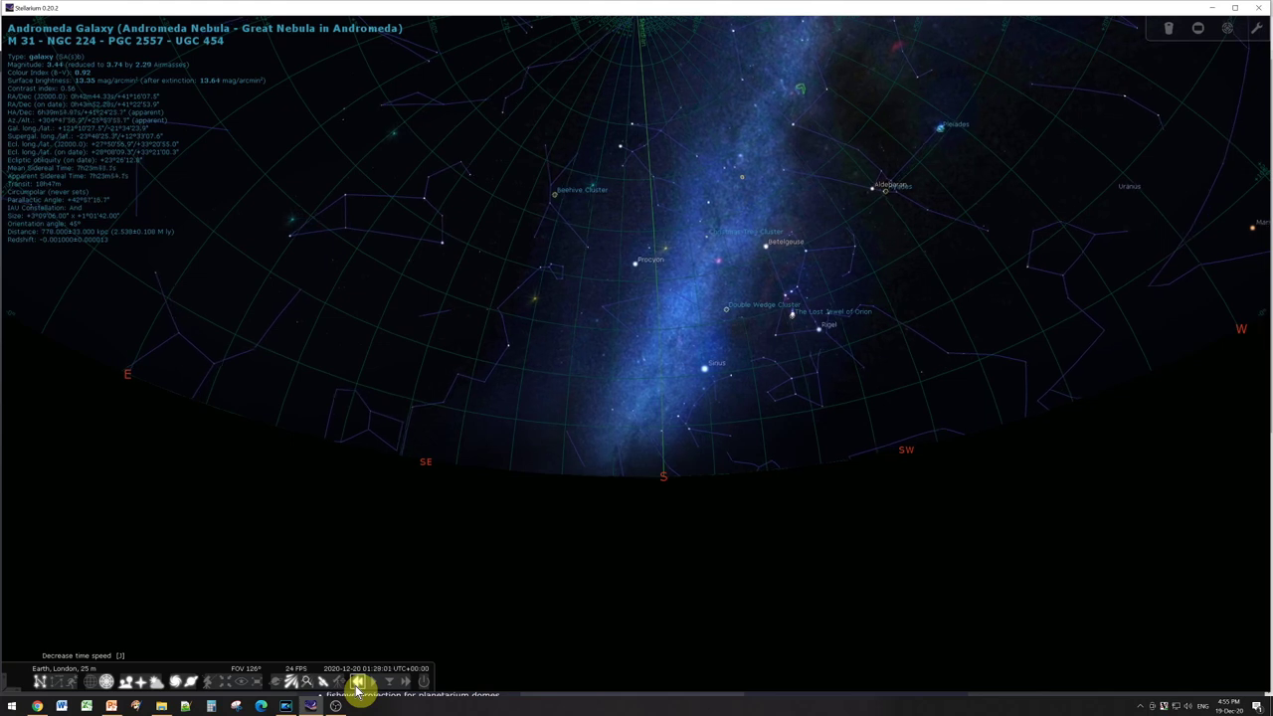
click(358, 688)
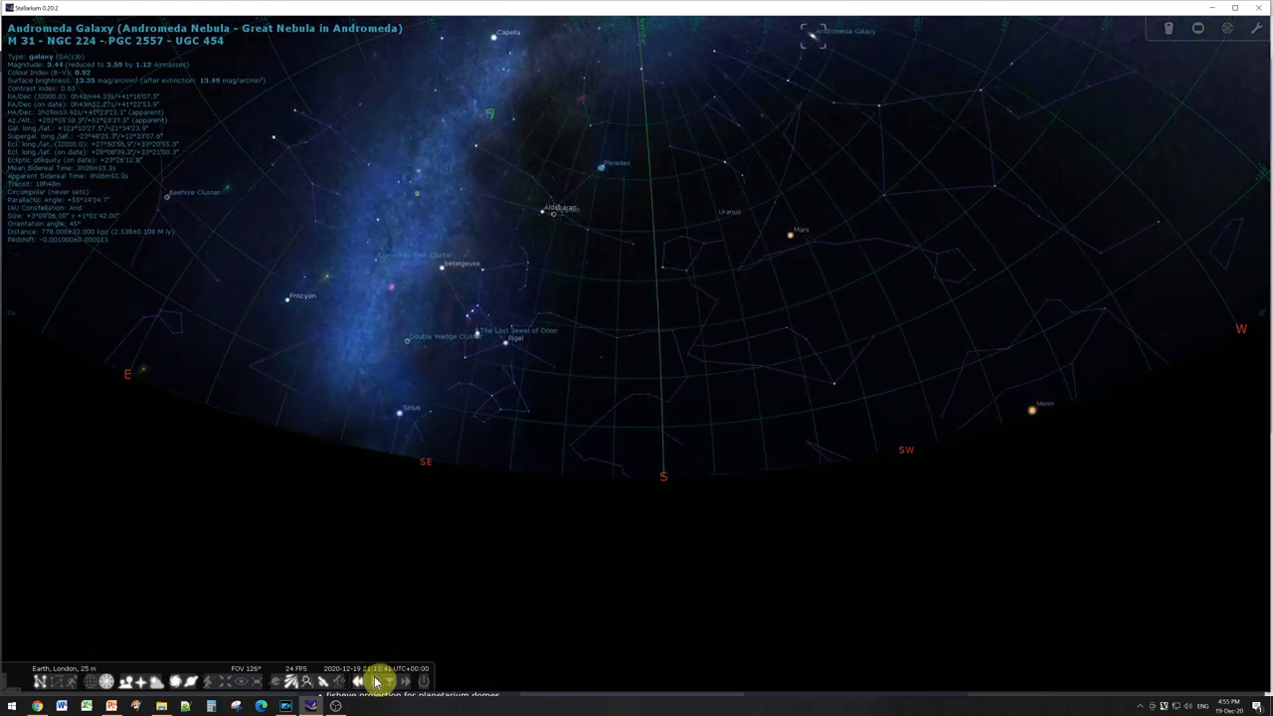
drag(305, 434, 719, 520)
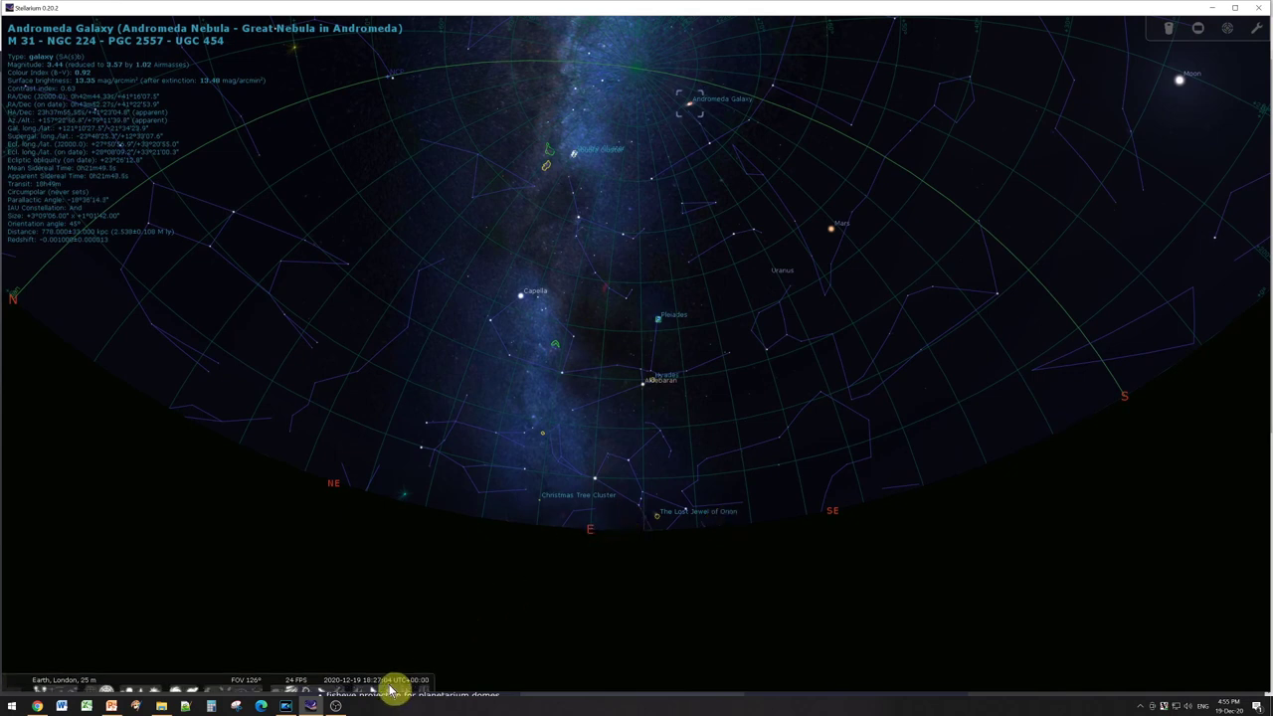
Step: Hide the ground and look at the Milky Way's core below the western horizon
drag(534, 465, 548, 543)
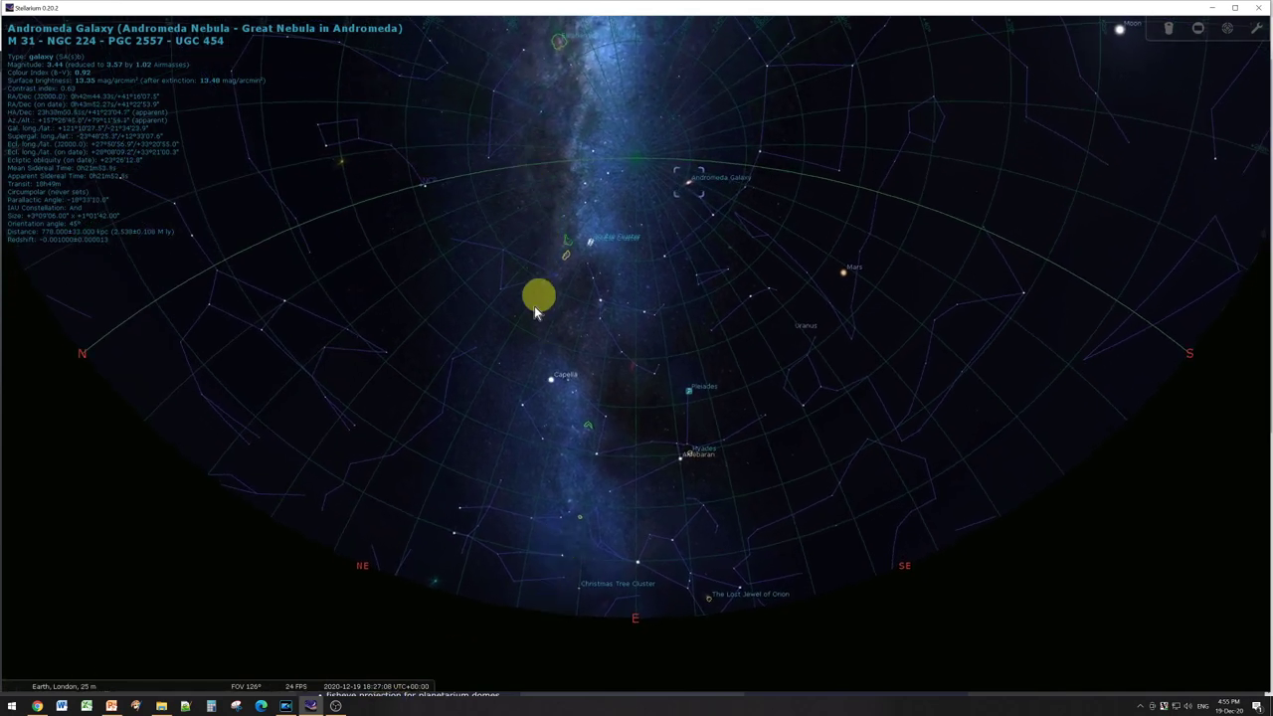
drag(551, 275, 753, 291)
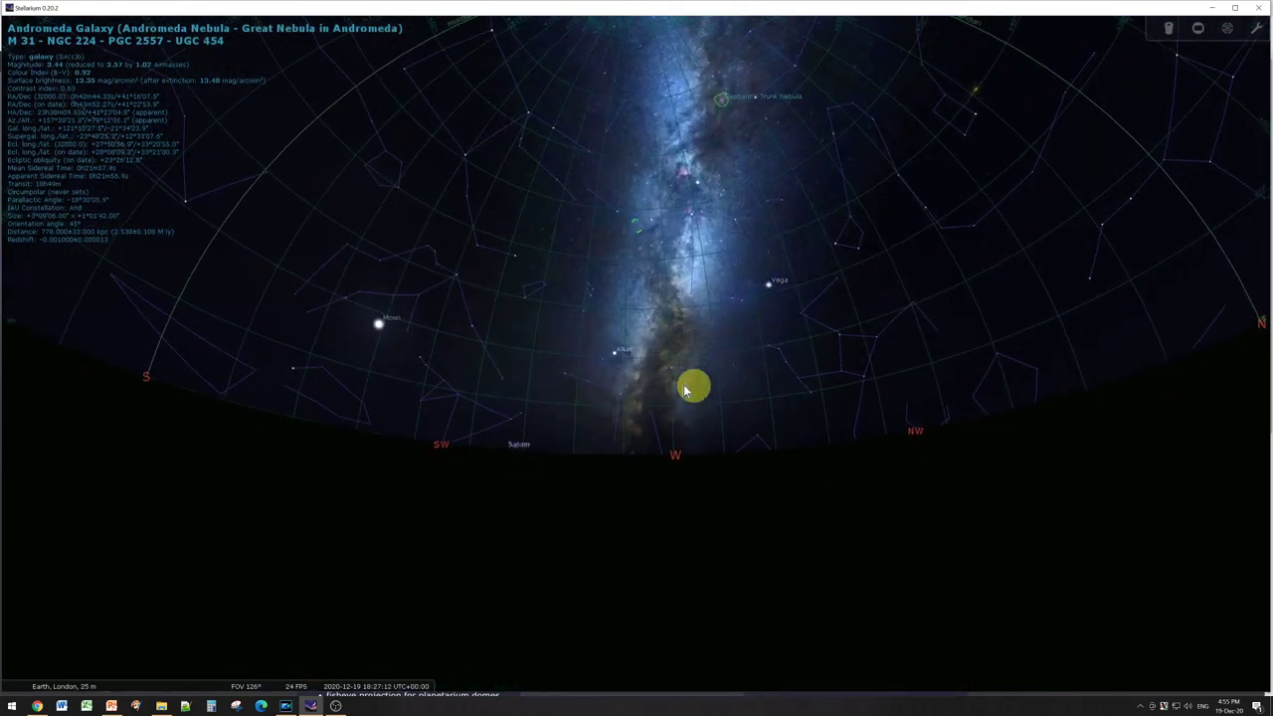
drag(676, 441, 693, 403)
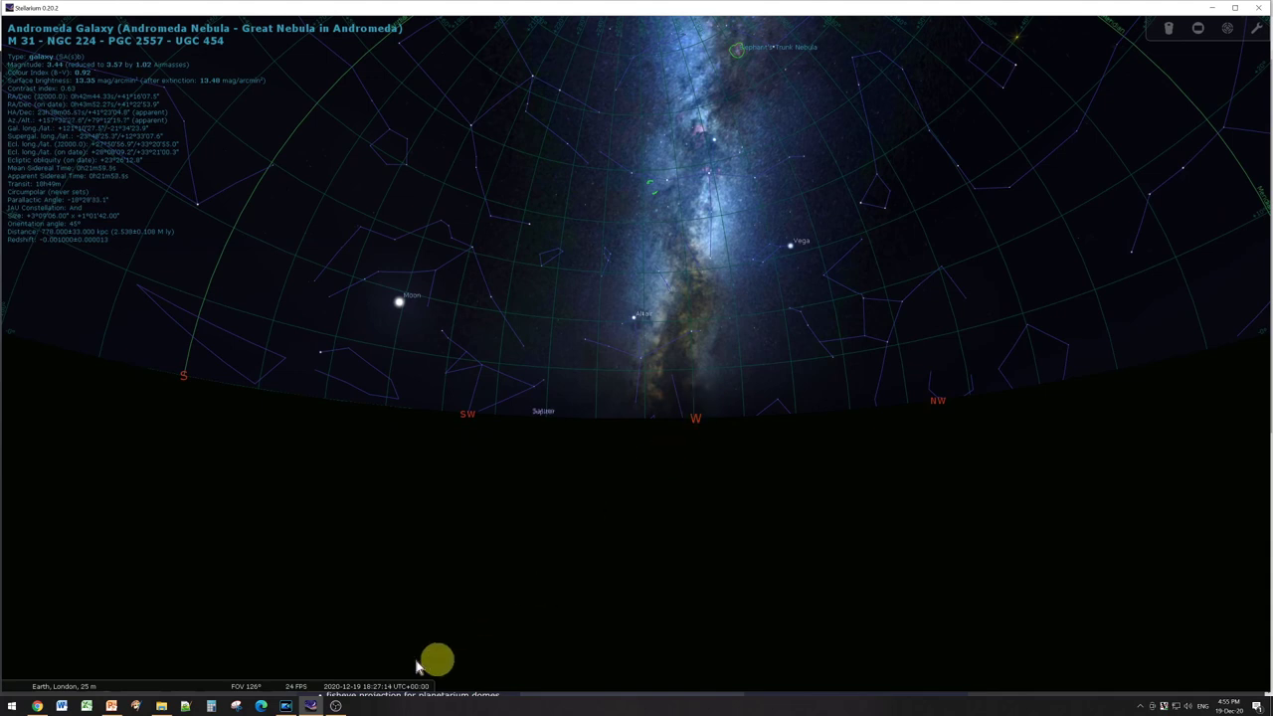
mouse_move(88, 696)
click(124, 682)
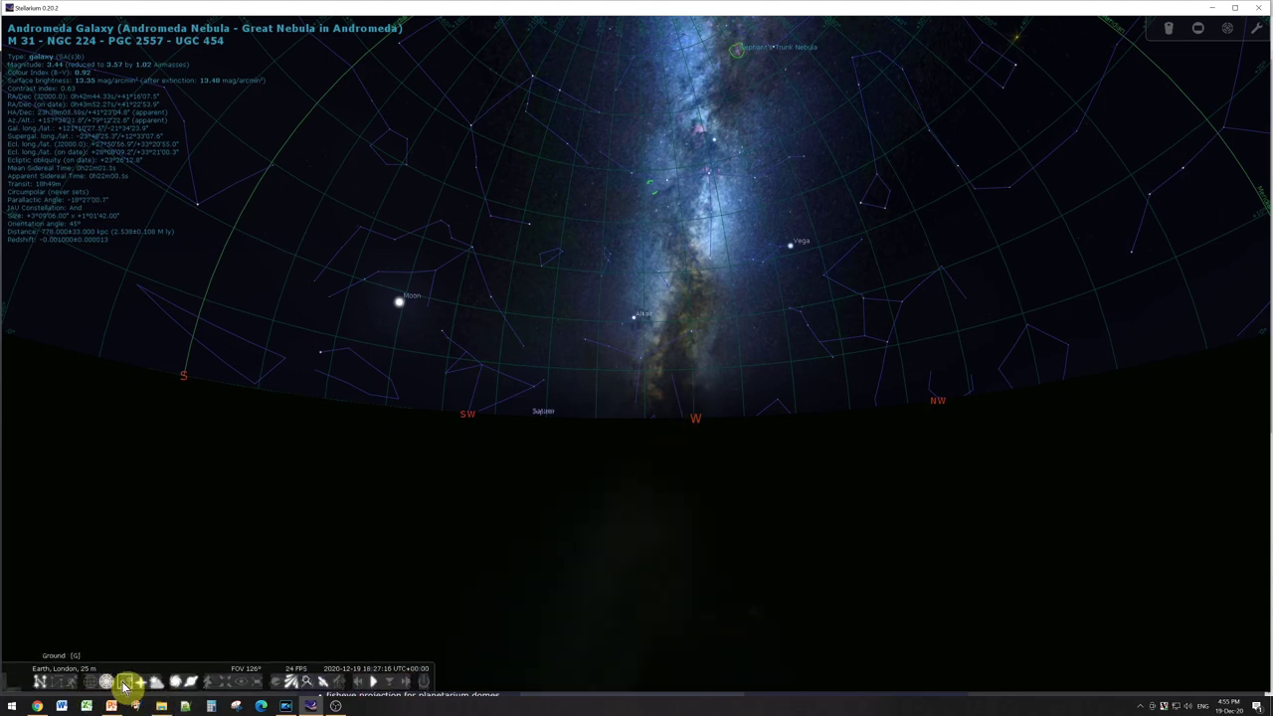
drag(540, 469, 575, 290)
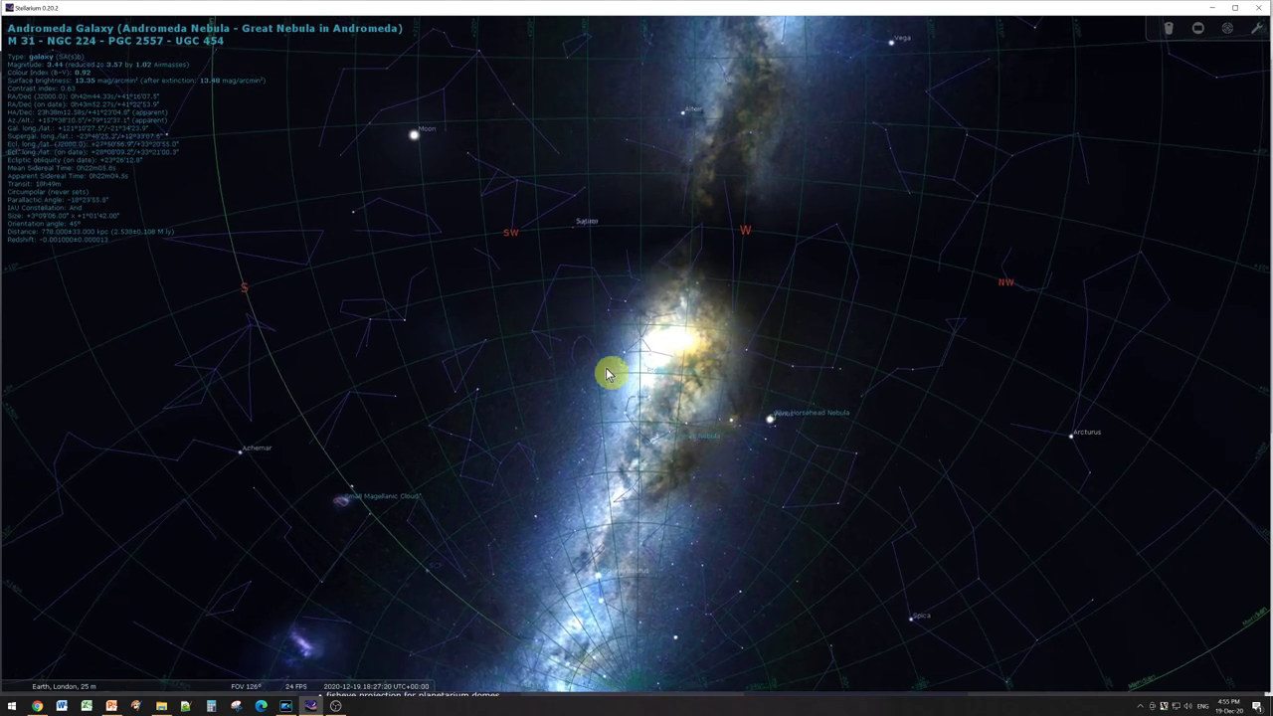
Step: Show the ground again and turn the view from the western to the northern horizon
mouse_move(264, 684)
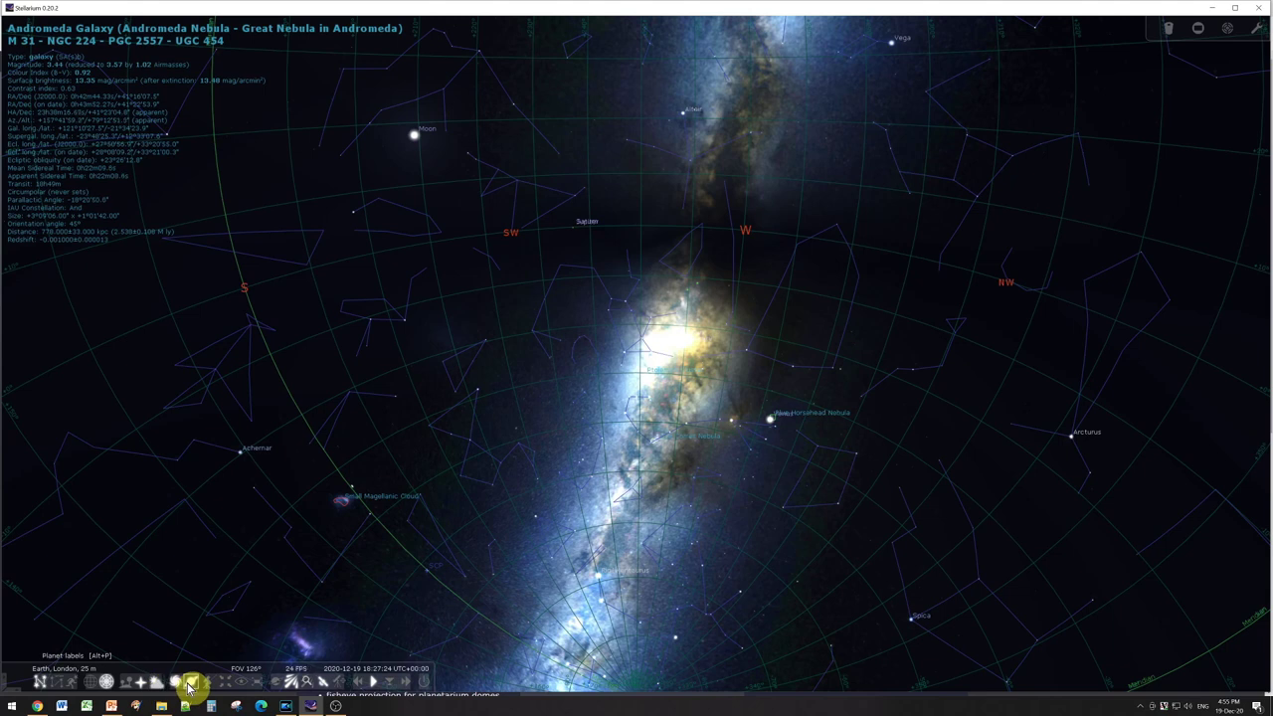
click(127, 682)
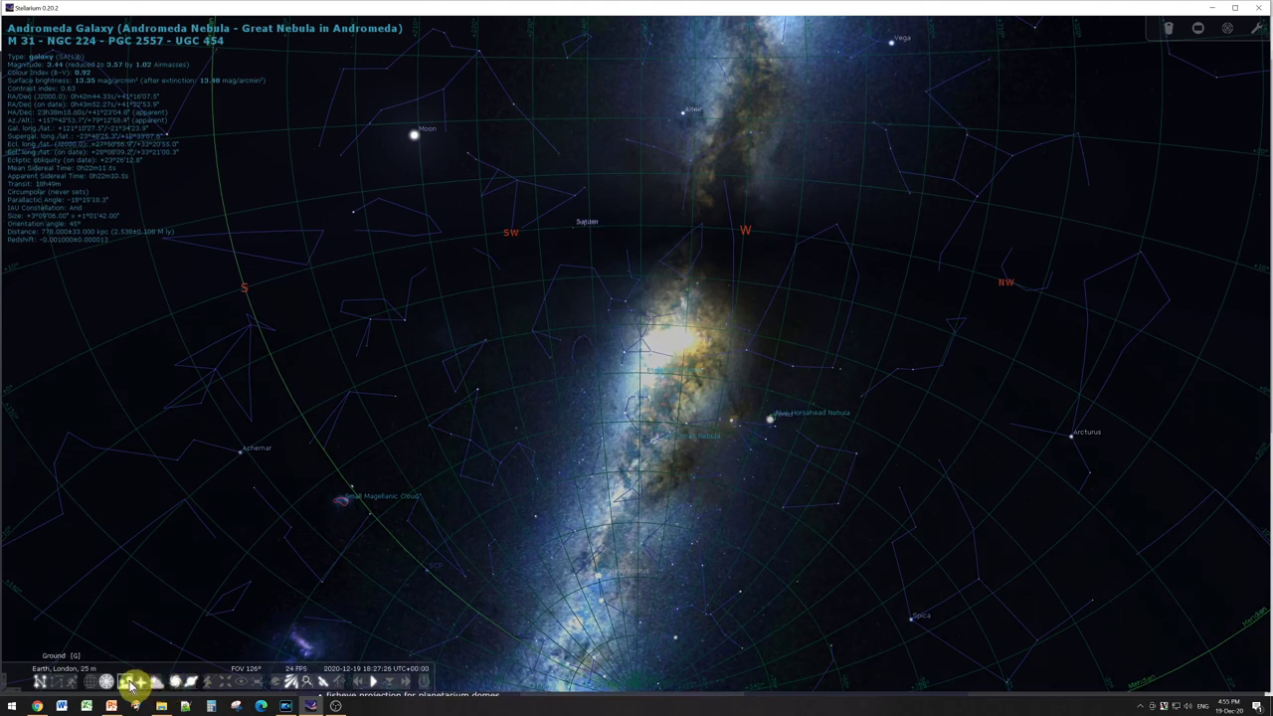
drag(791, 261, 789, 557)
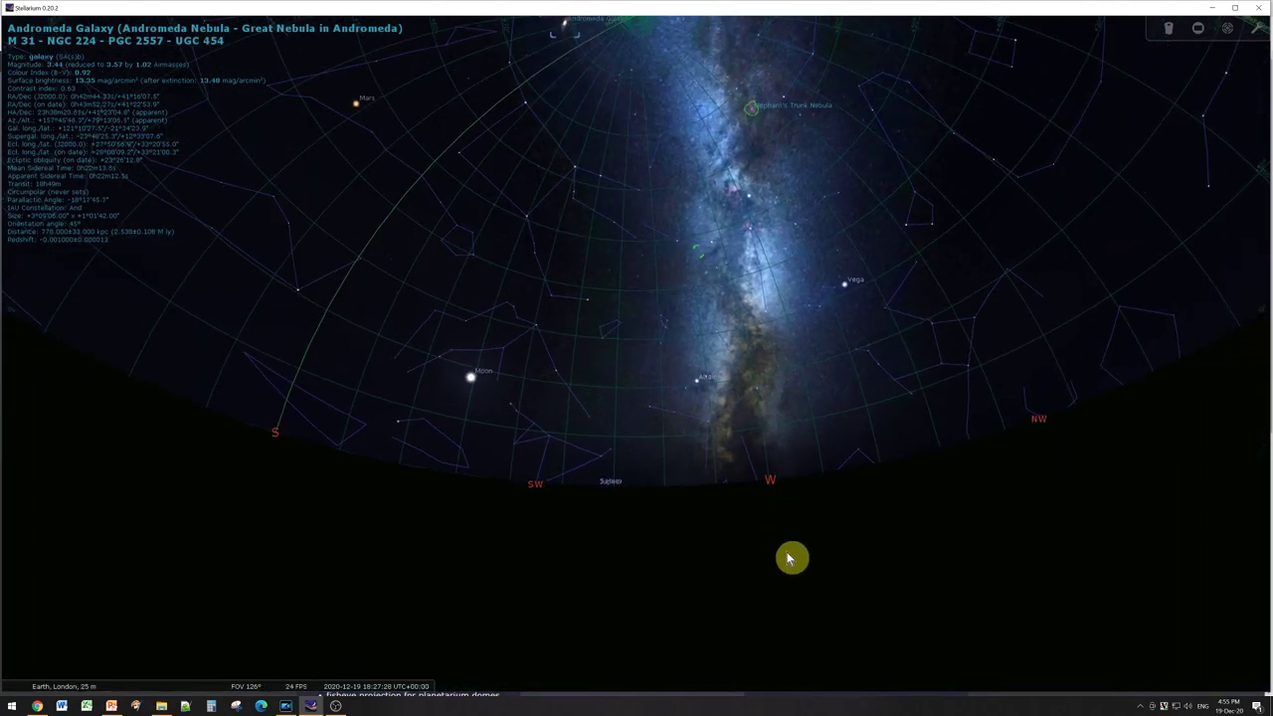
drag(855, 463, 554, 562)
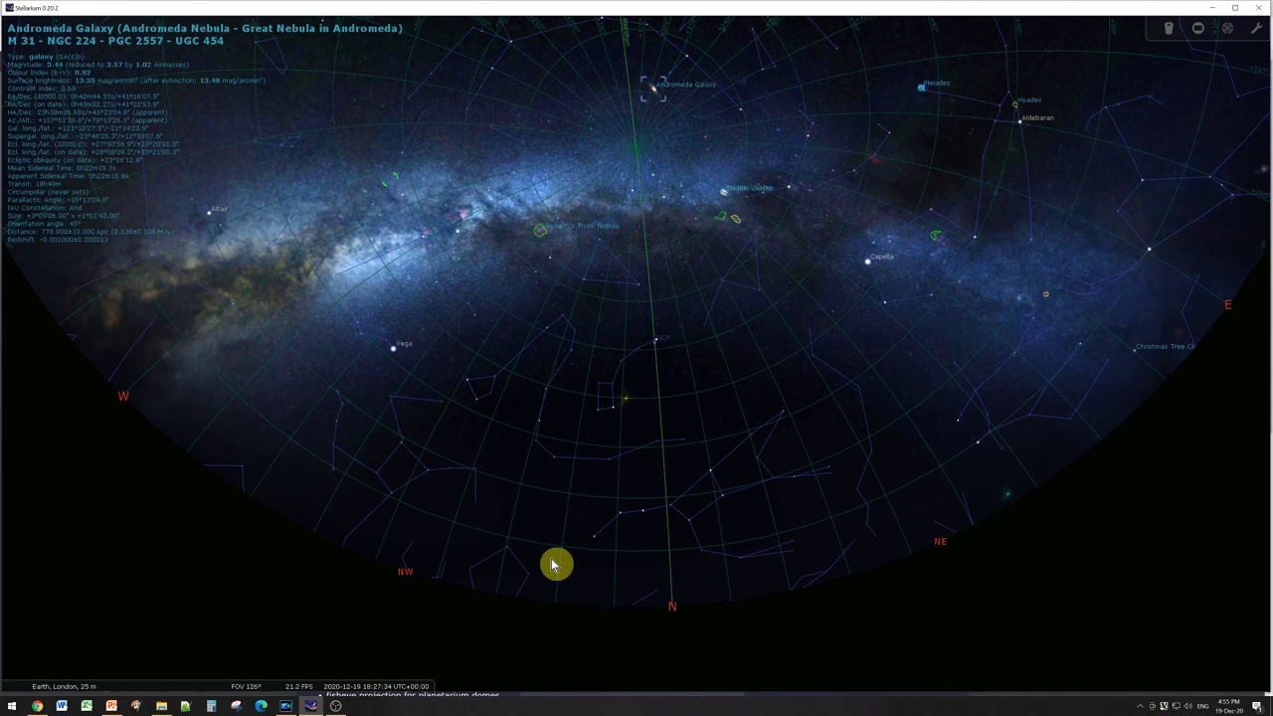
mouse_move(4, 685)
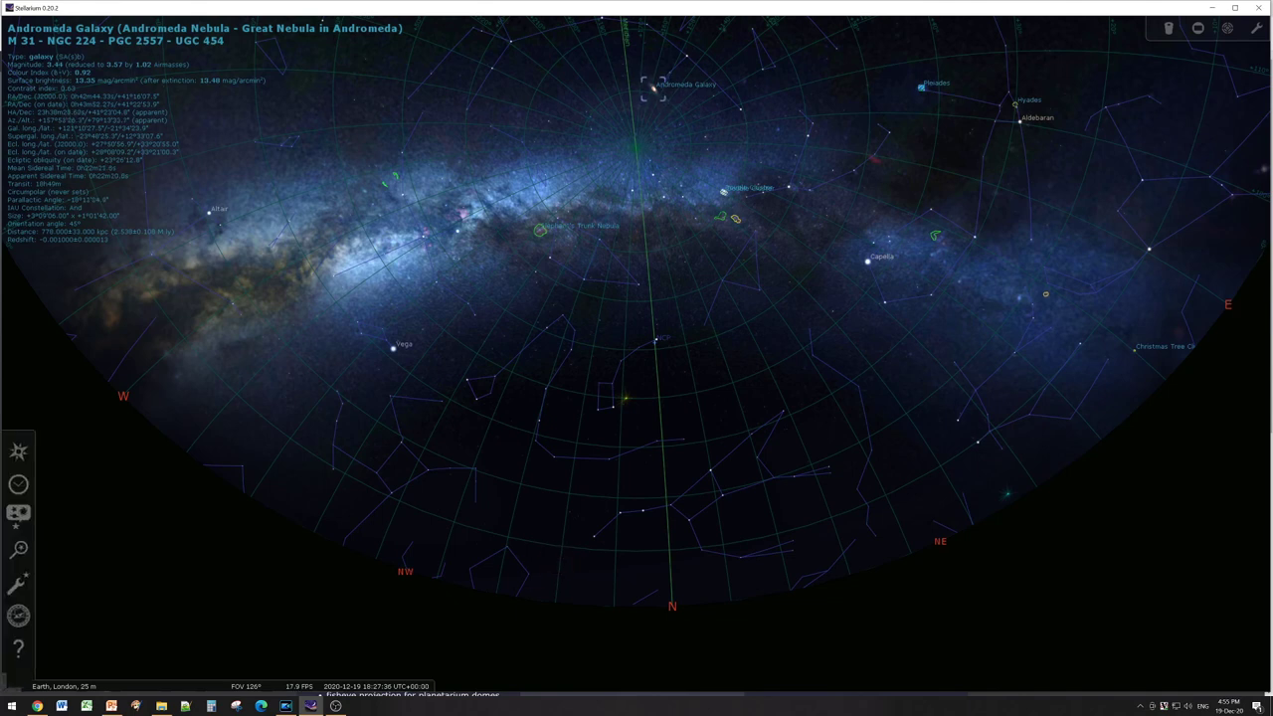
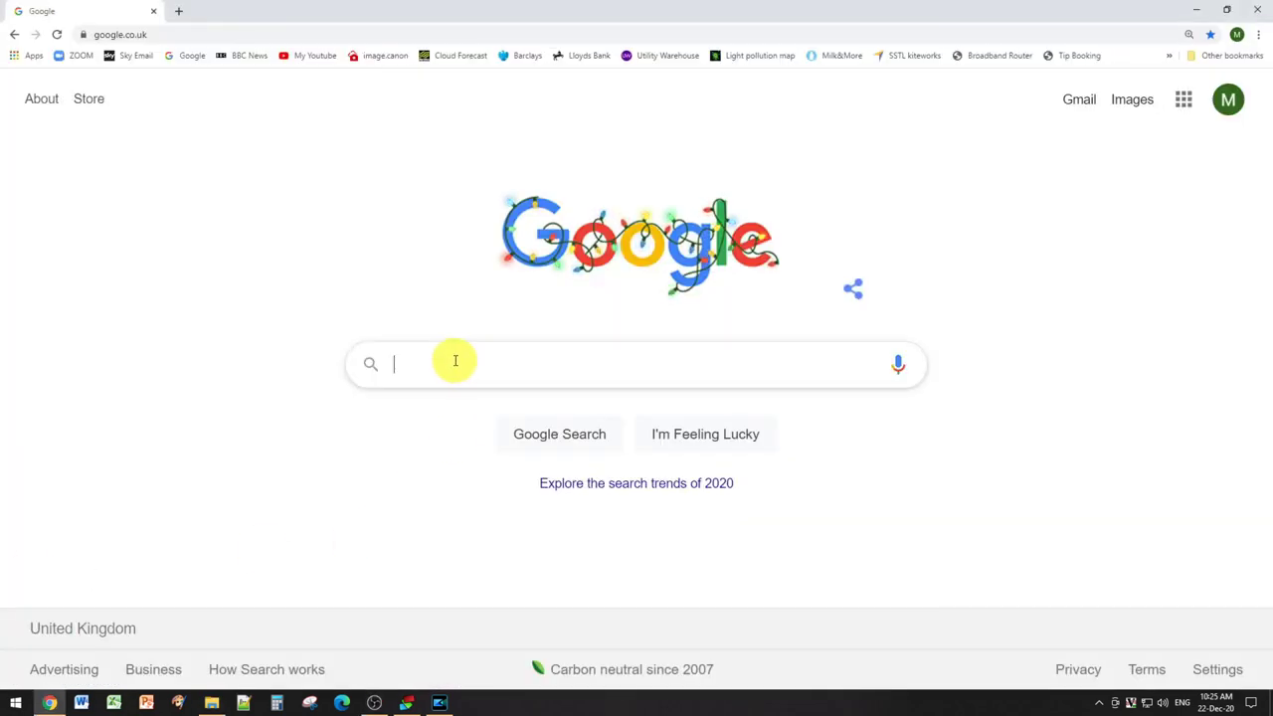
Step: Search Google for "Deepskystacker" in the web browser, open the official DeepSkyStacker site and go to its download page
text(Deepskystacker)
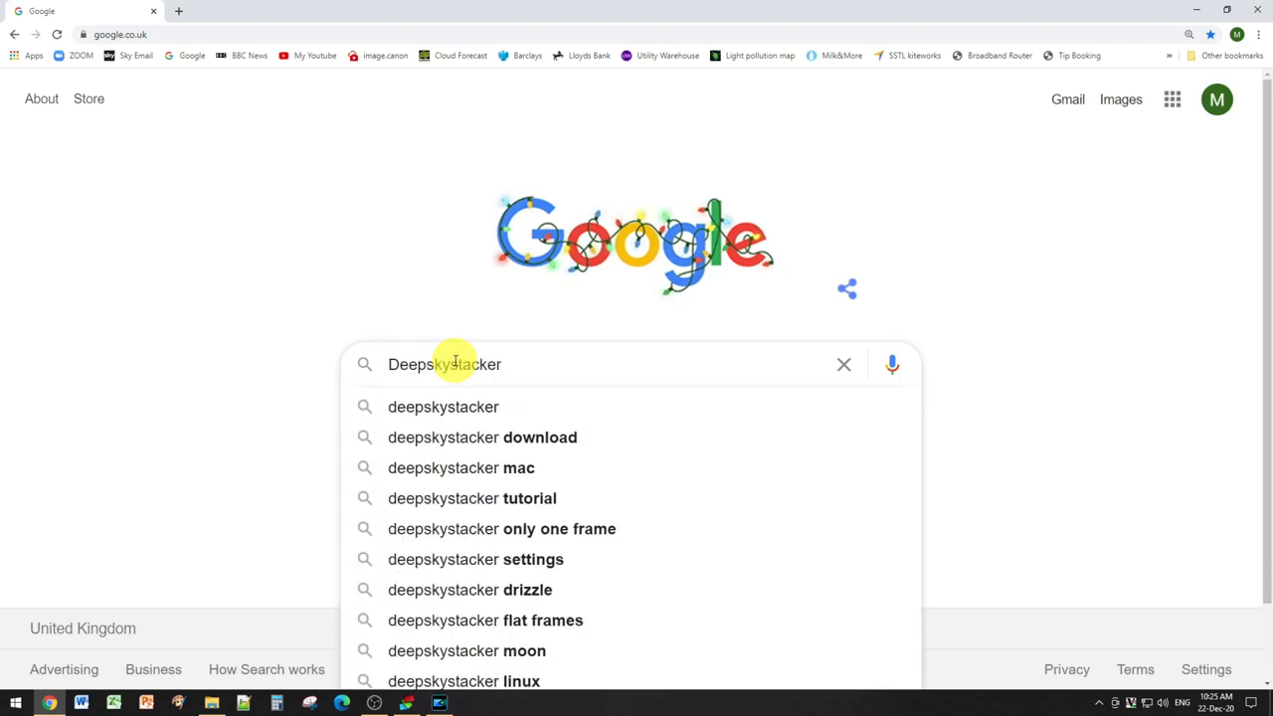
key(Return)
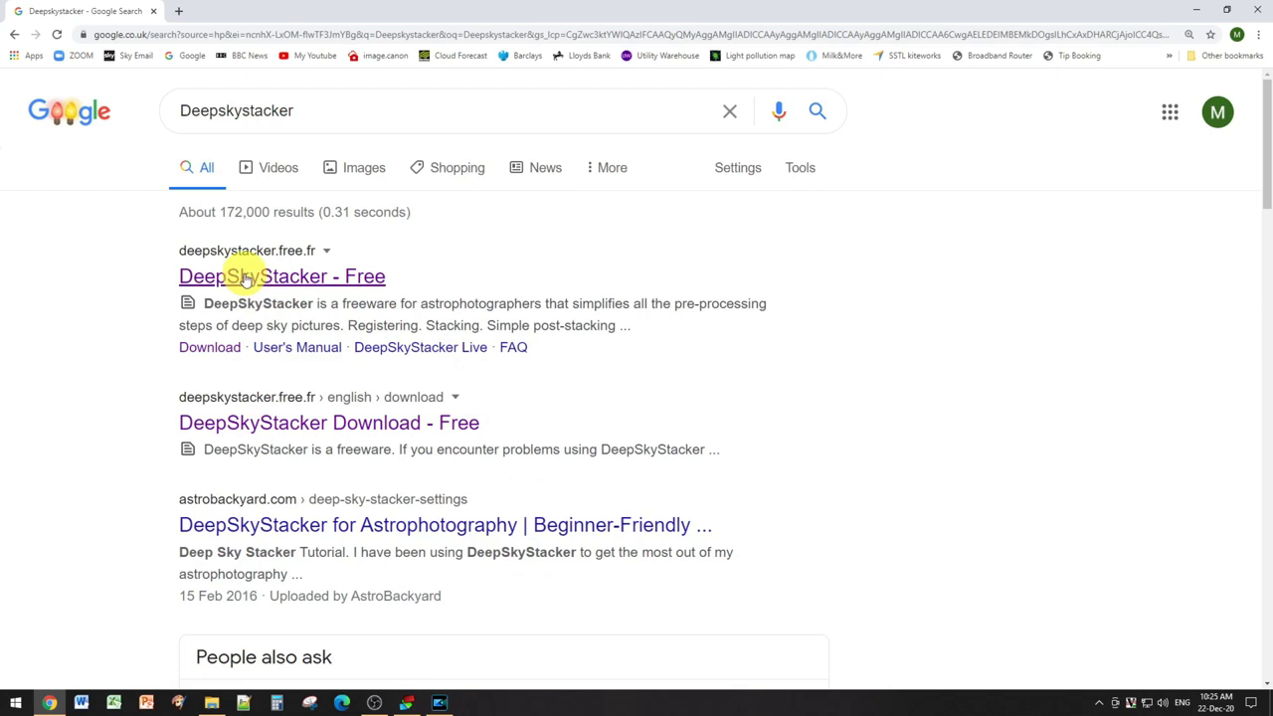
click(245, 278)
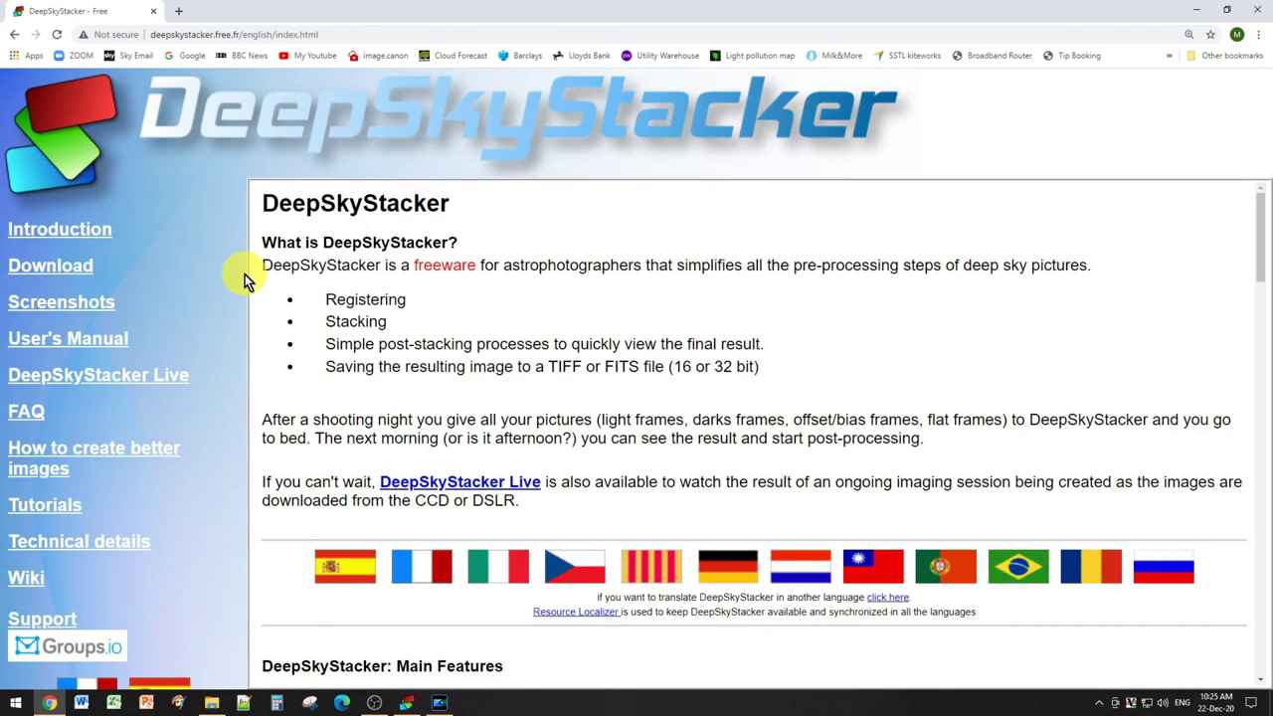
click(34, 276)
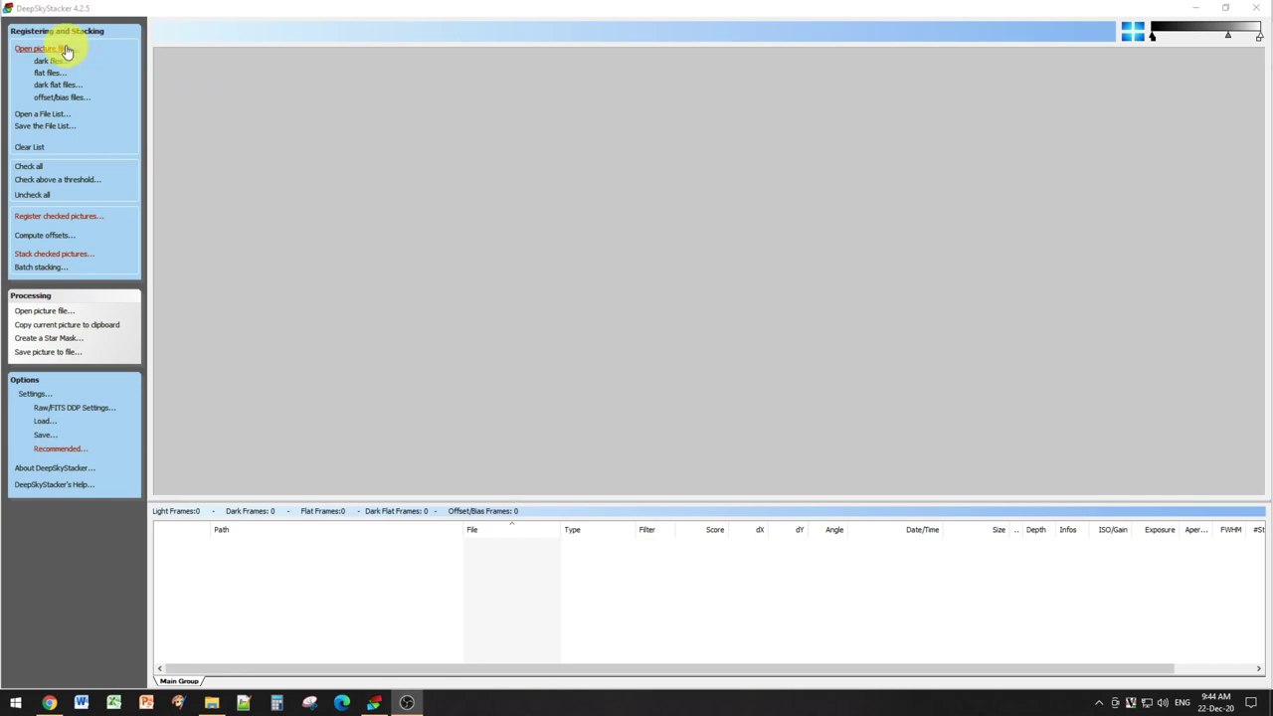
Step: In DeepSkyStacker, load all PNG files from the "100 shots" folder as light frames and preview R5__4923.PNG
click(64, 50)
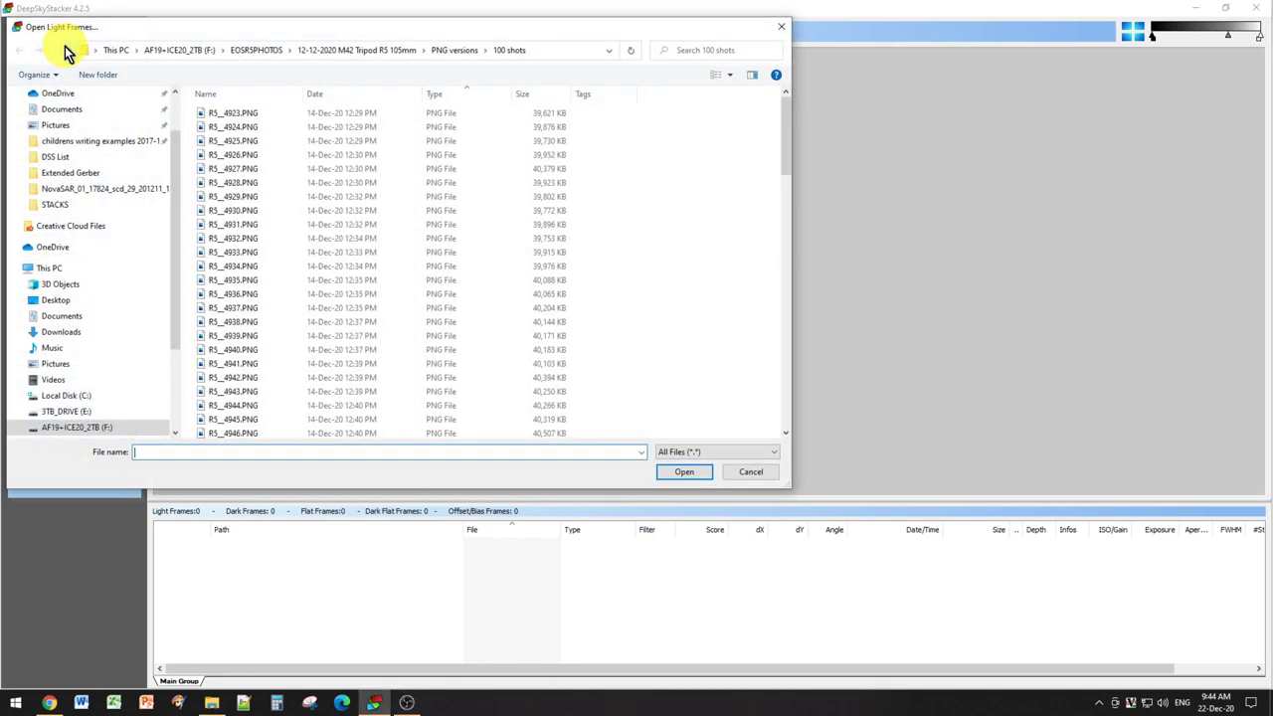
click(269, 113)
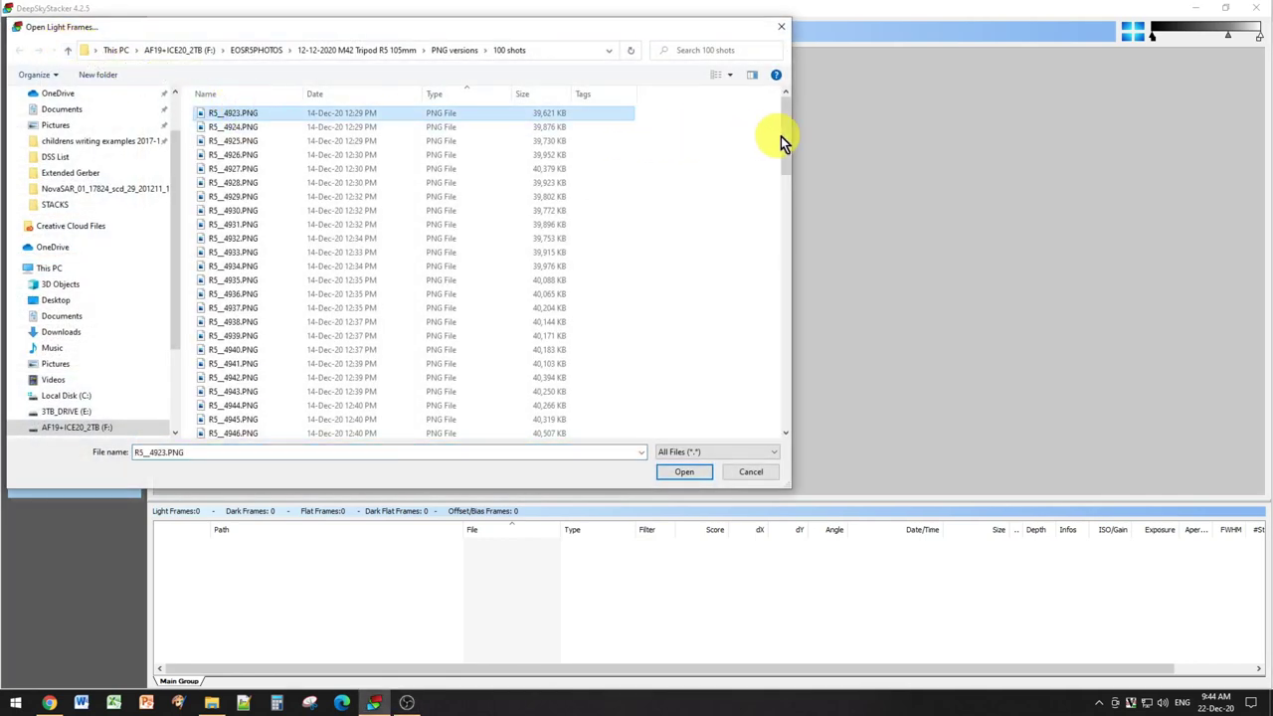
drag(784, 135, 786, 419)
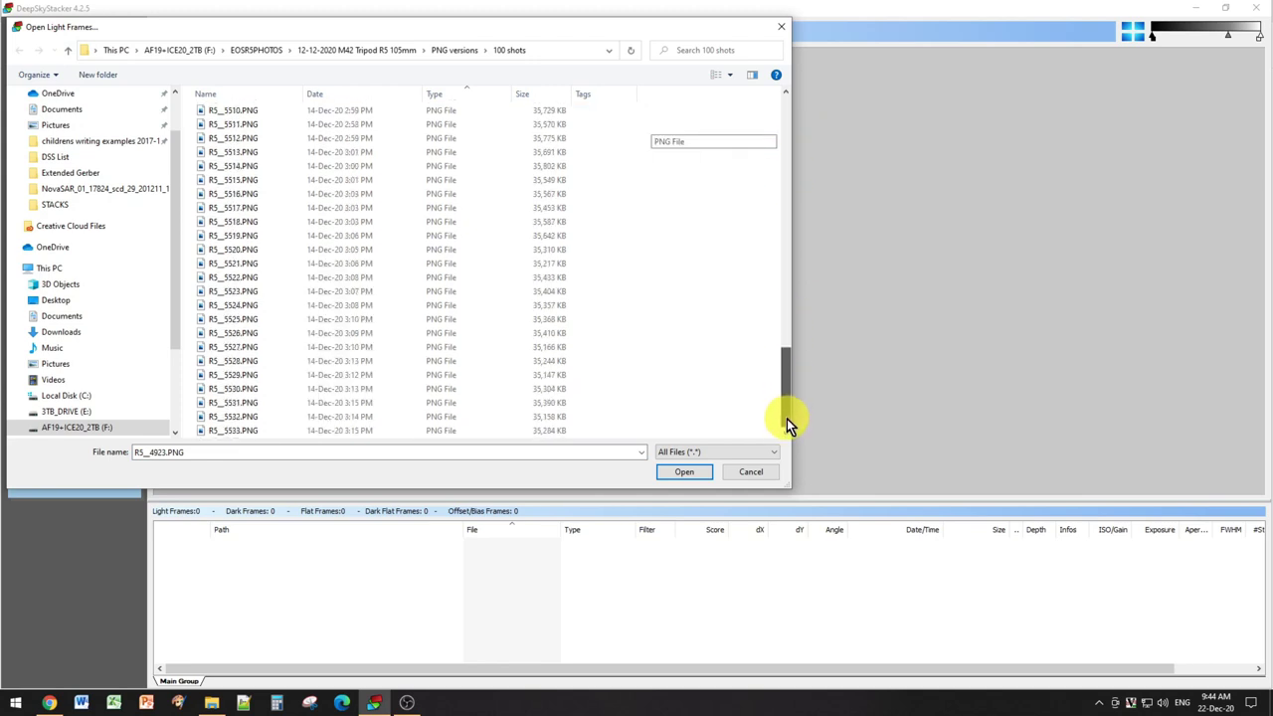
shift+click(237, 434)
click(675, 471)
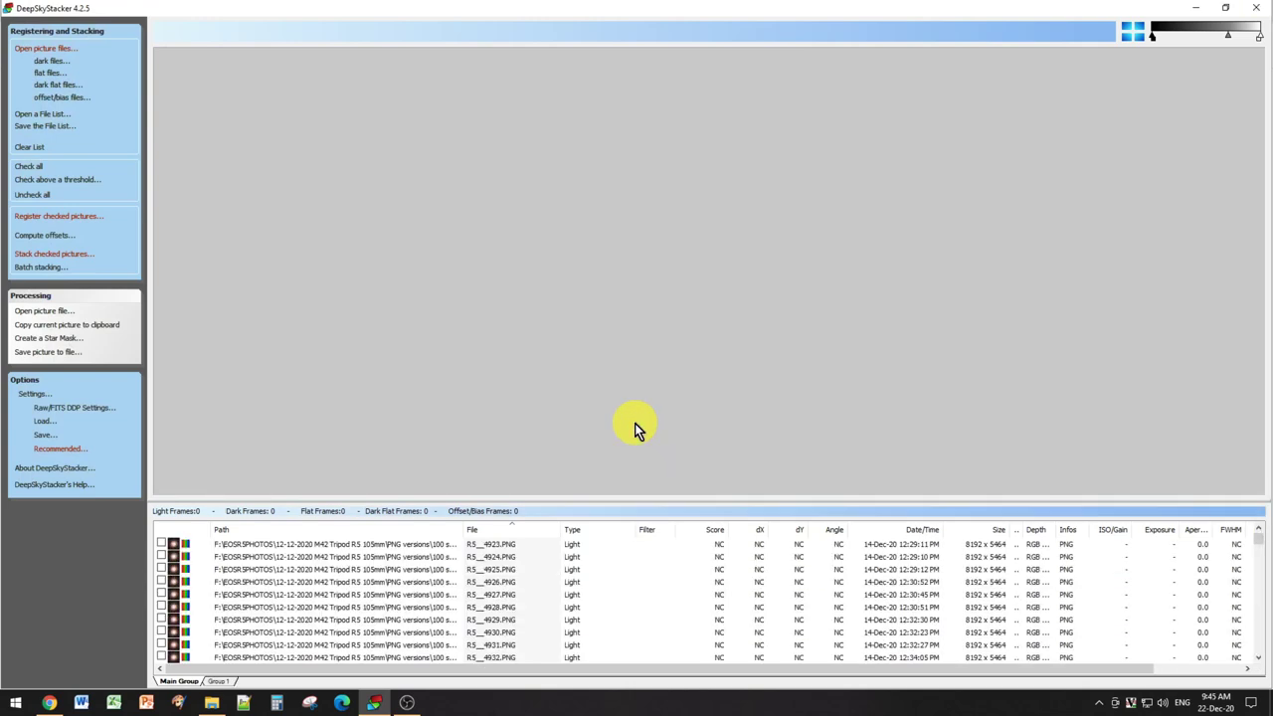
click(354, 543)
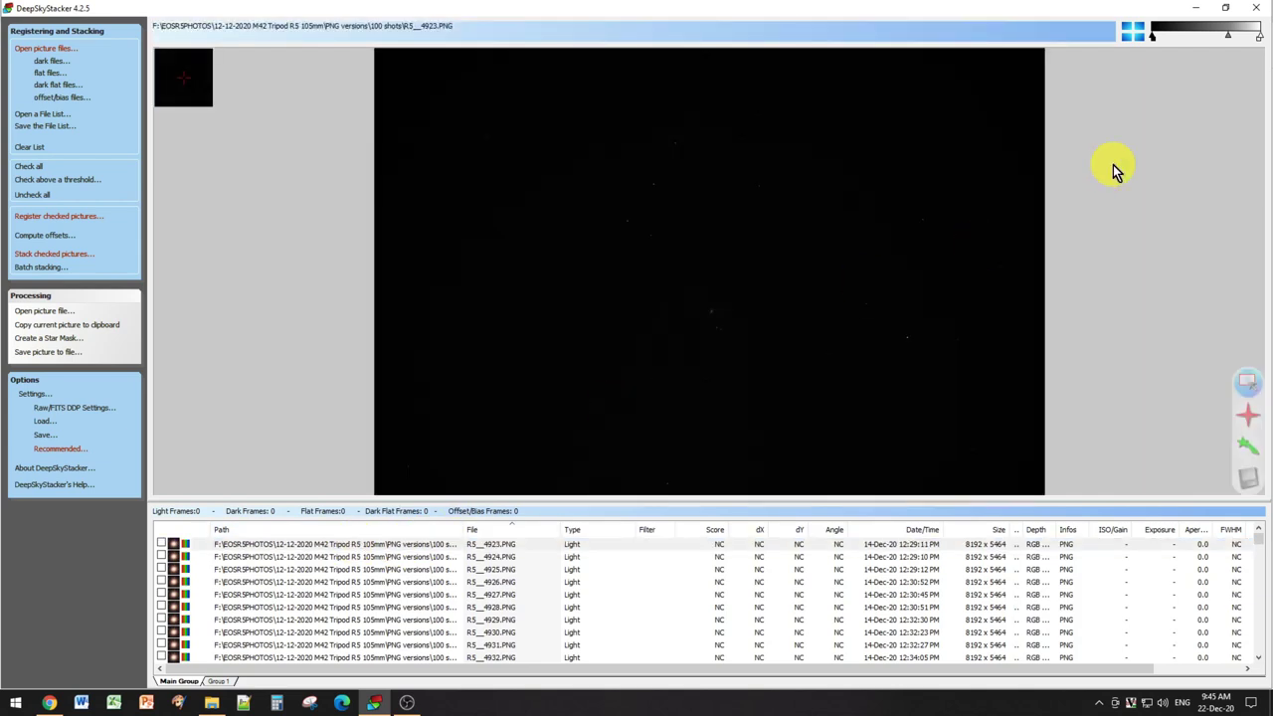
Step: Brighten the preview of R5__4923.PNG by lowering its midtone level and inspect the Orion Nebula up close
drag(1227, 36, 1218, 35)
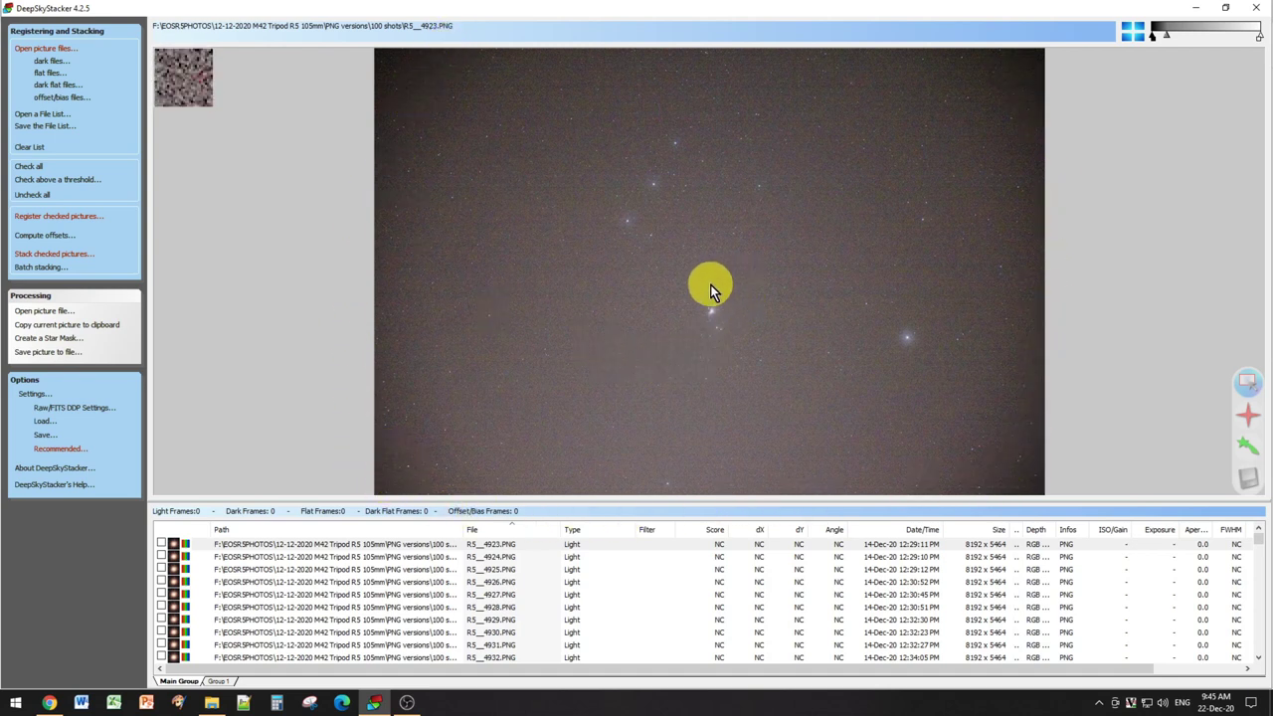
scroll(710, 286, up, 3)
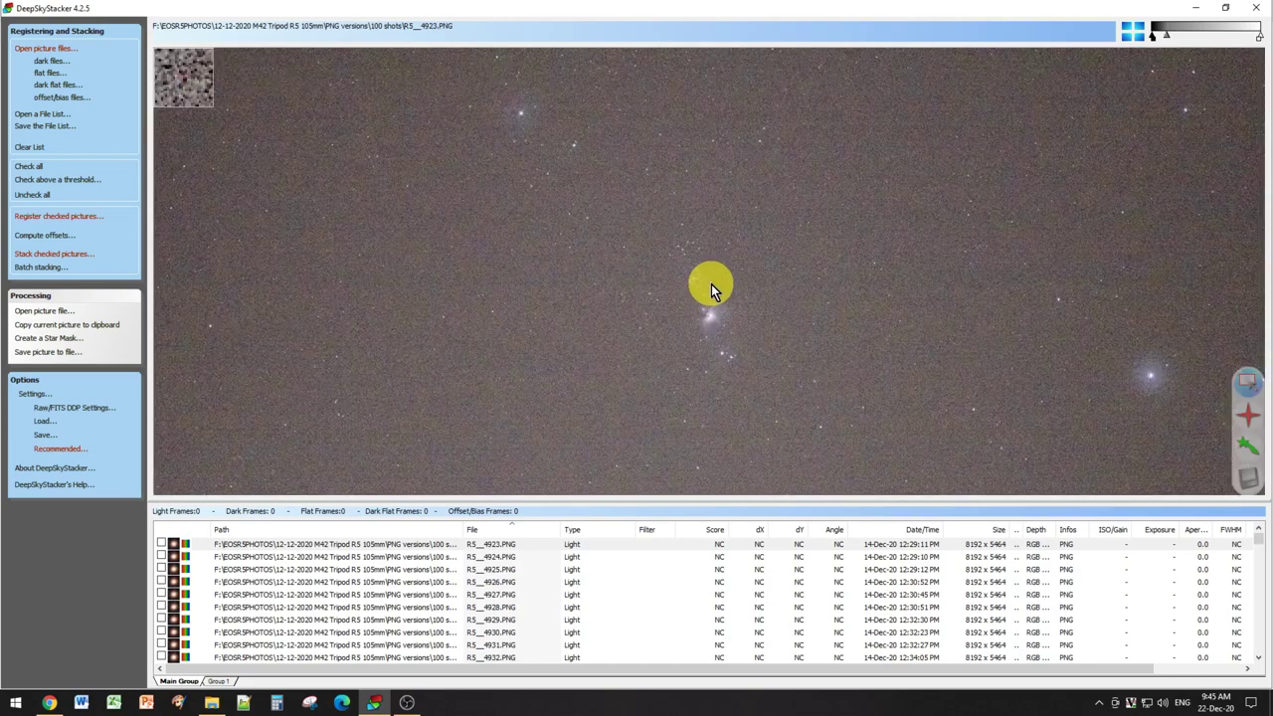
scroll(713, 287, up, 2)
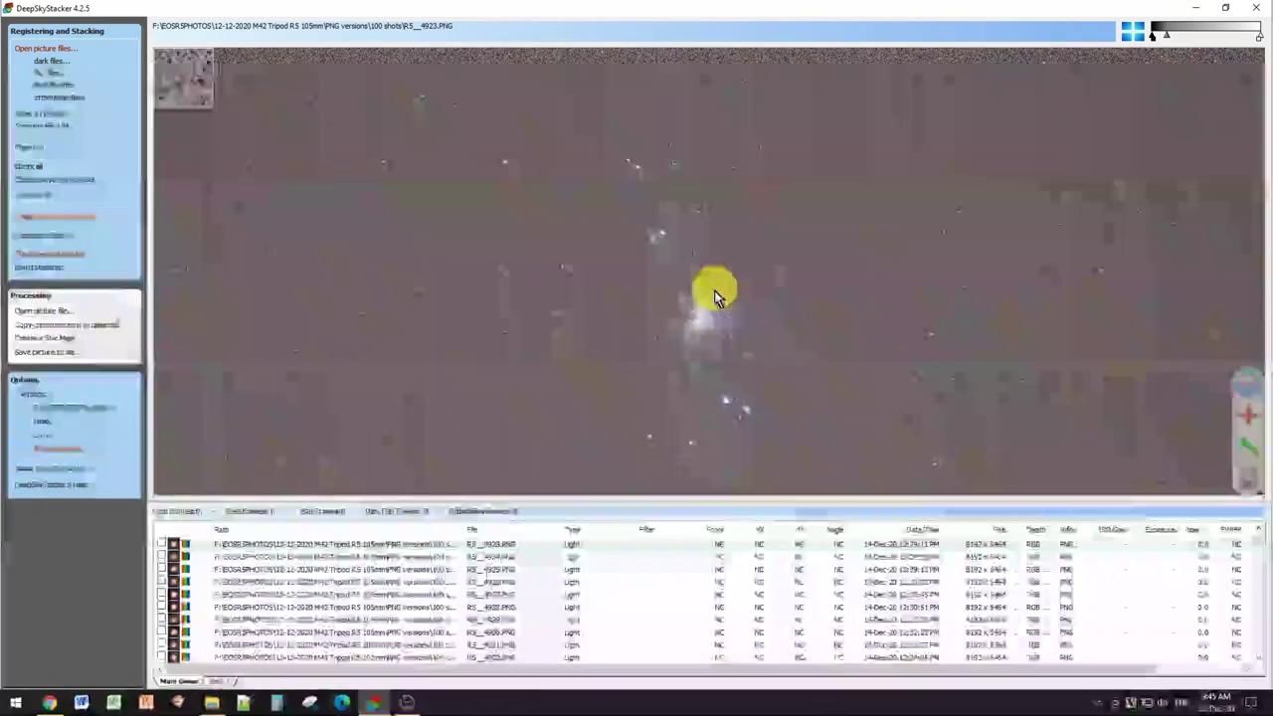
scroll(690, 209, up, 1)
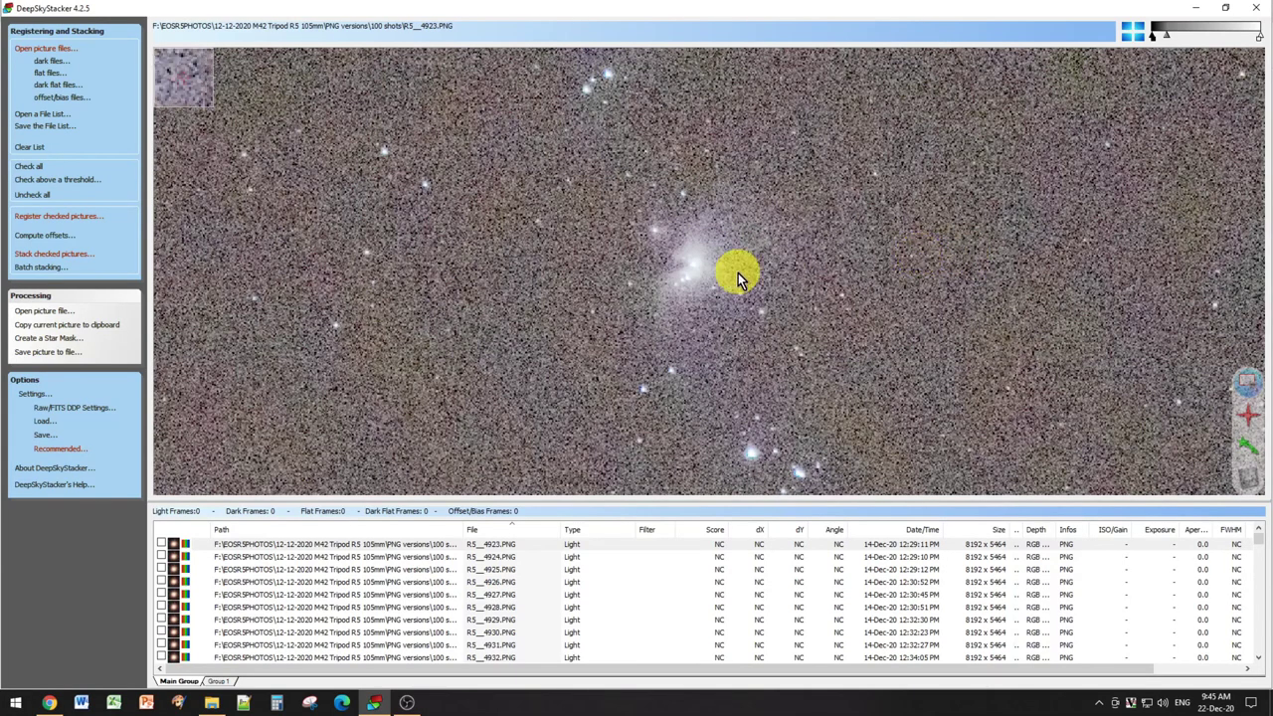
scroll(738, 272, down, 1)
scroll(731, 260, down, 2)
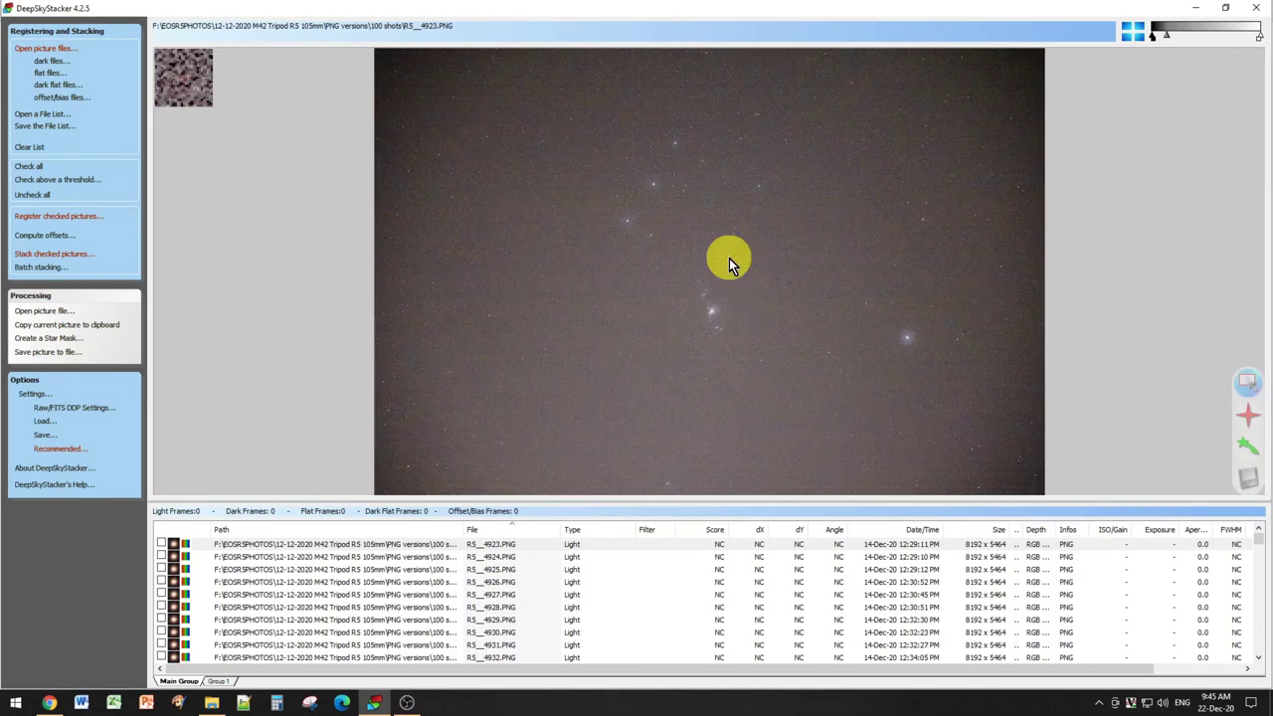
Step: Preview the light frames R5__4924.PNG to R5__4930.PNG one by one and the last frame in the list, R5__5533.PNG
click(332, 558)
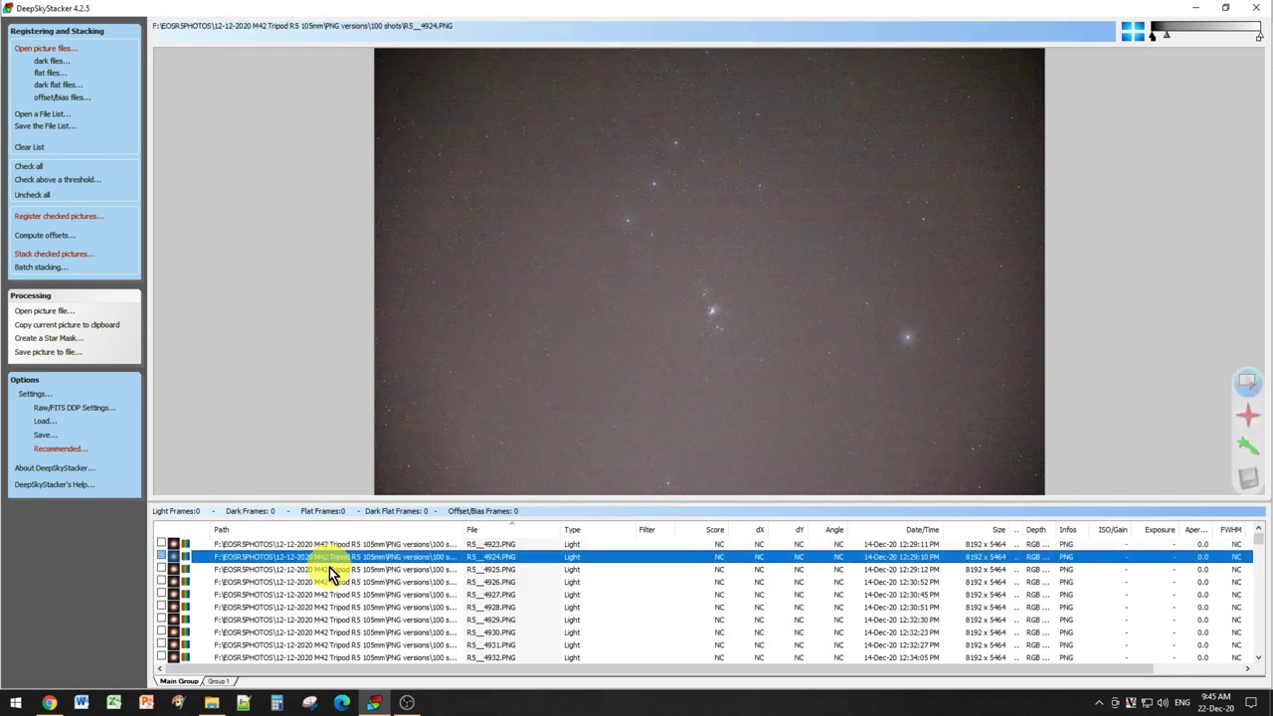
click(329, 569)
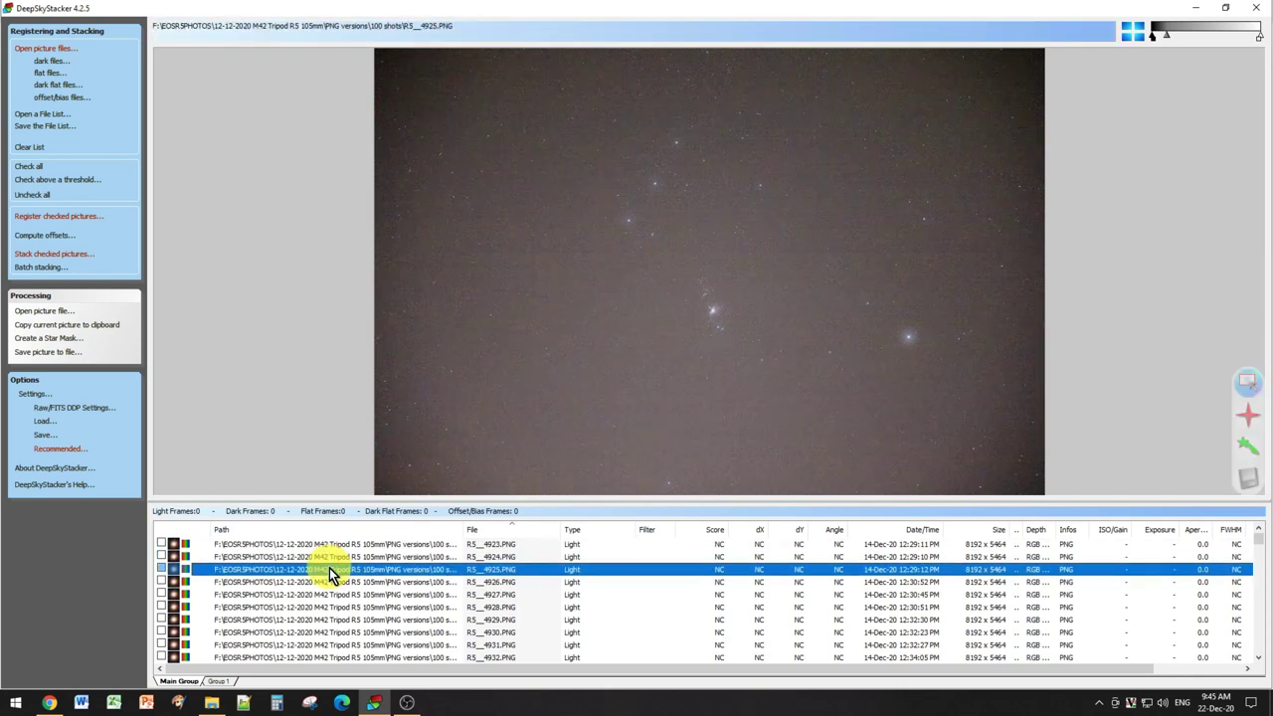
click(335, 583)
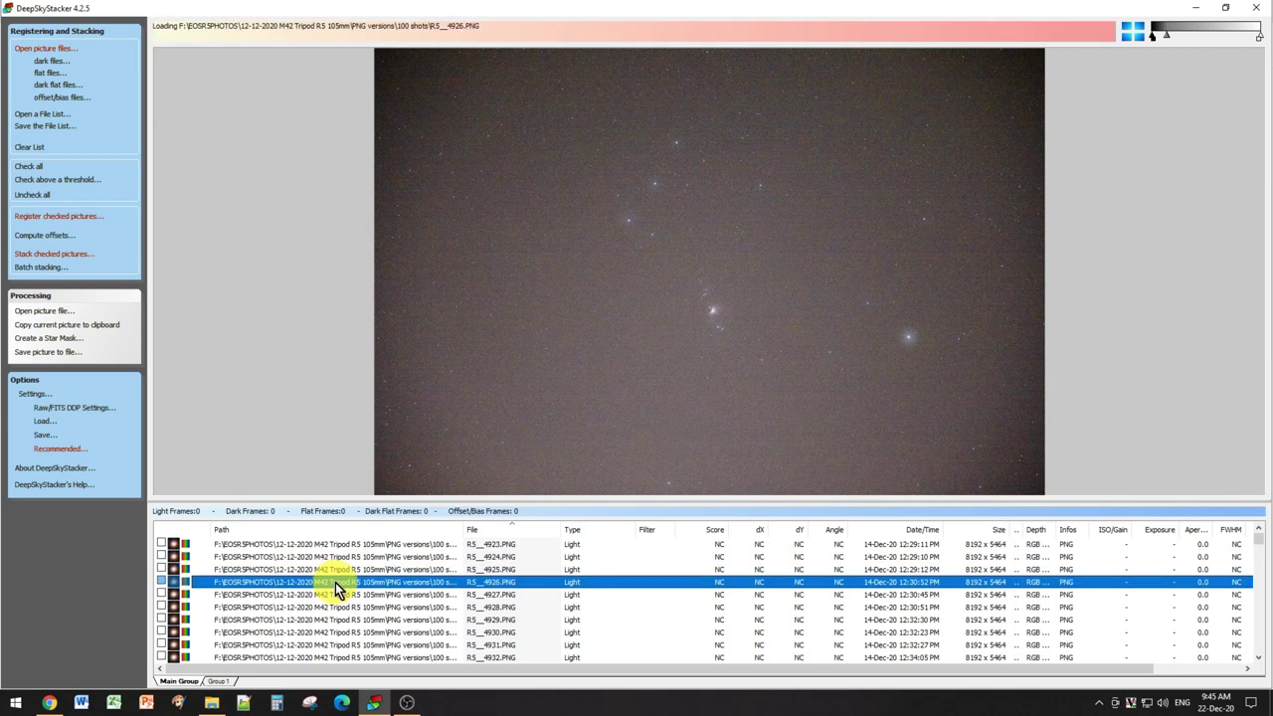
click(341, 596)
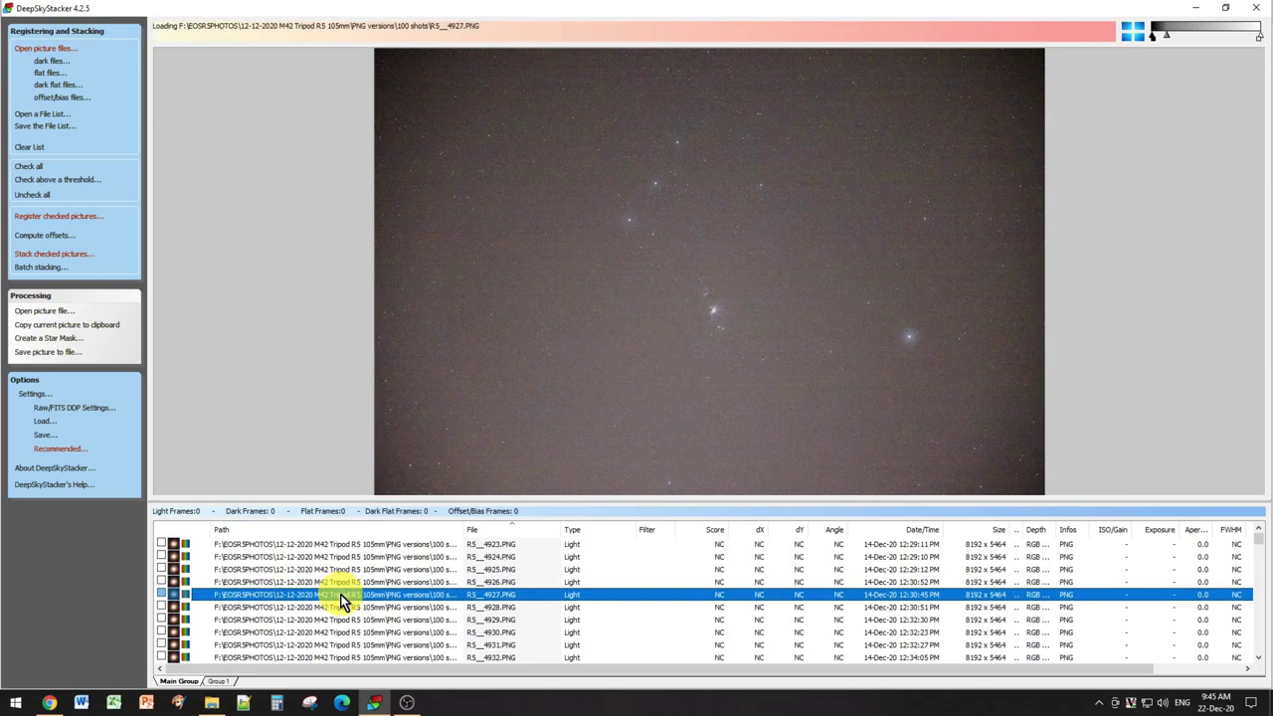
click(343, 606)
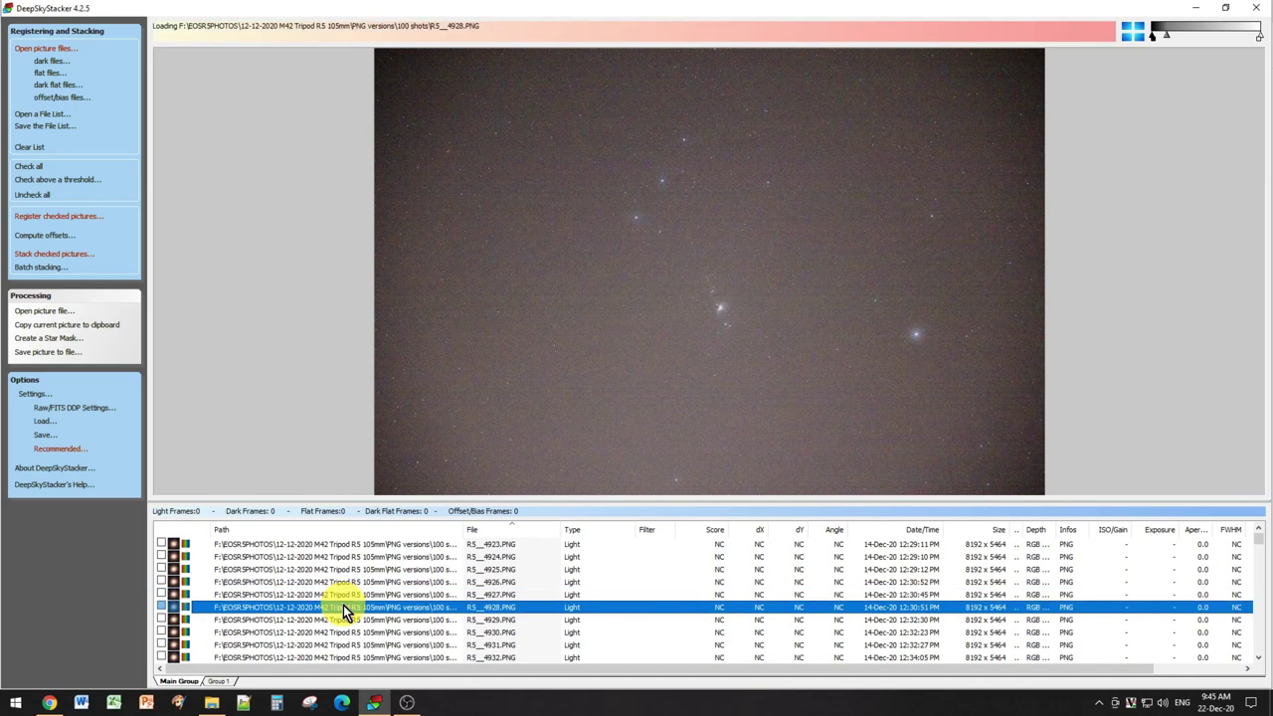
click(352, 620)
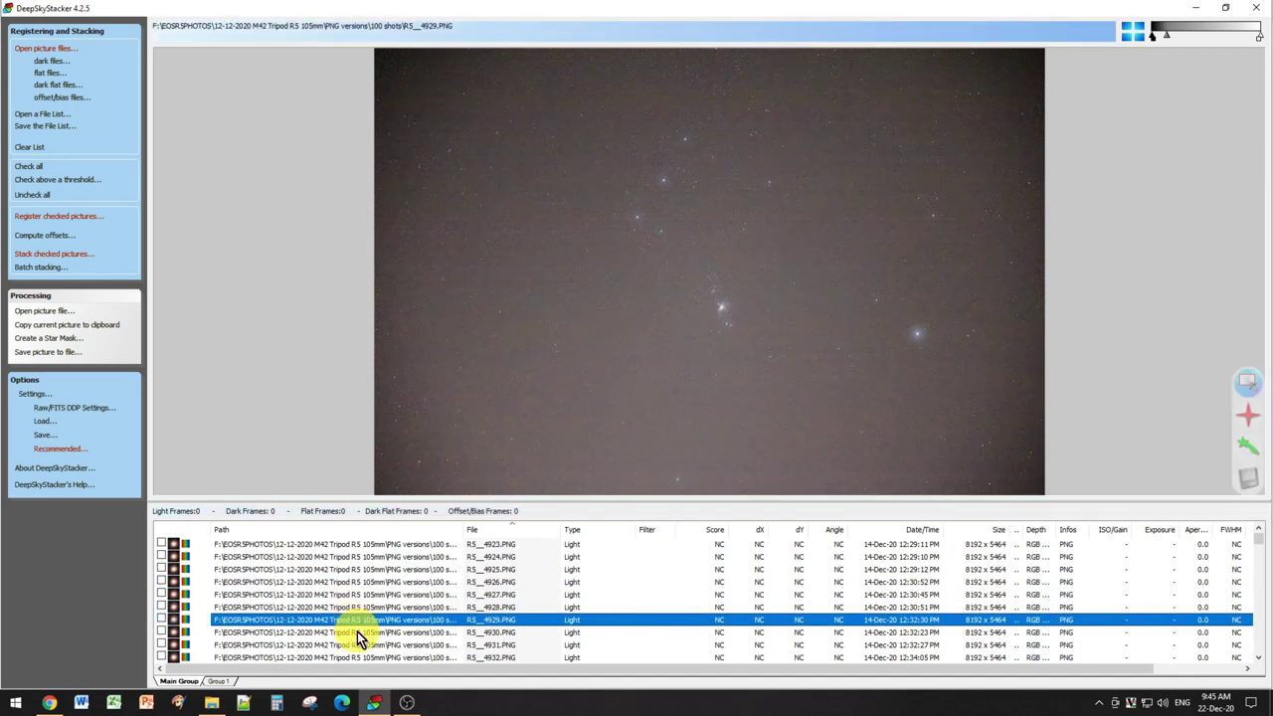
click(357, 631)
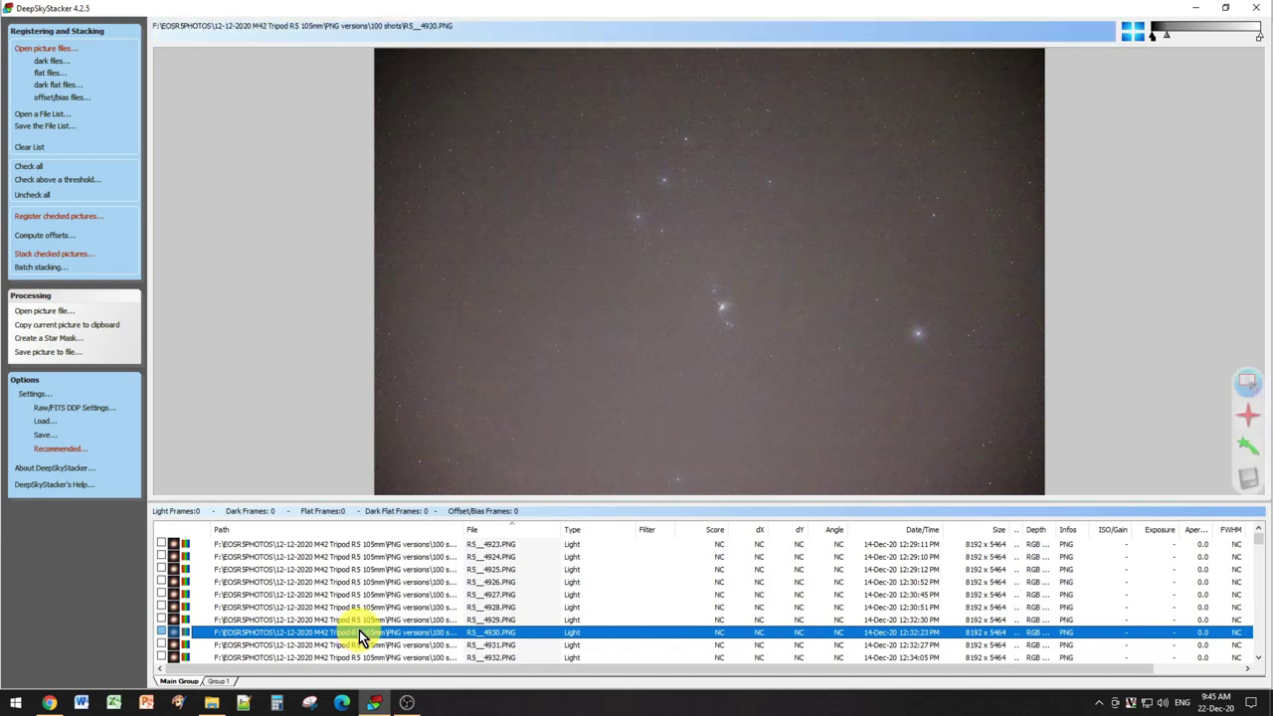
scroll(359, 629, down, 10)
scroll(361, 624, down, 10)
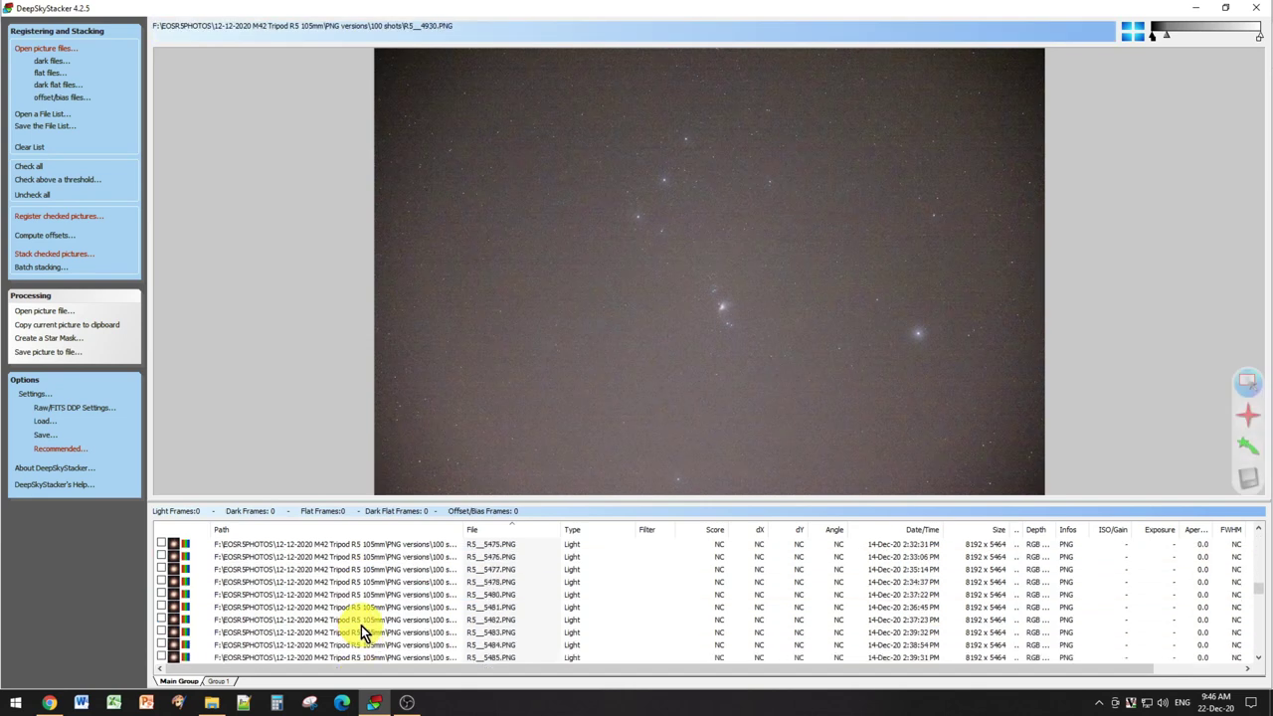
scroll(361, 625, down, 4)
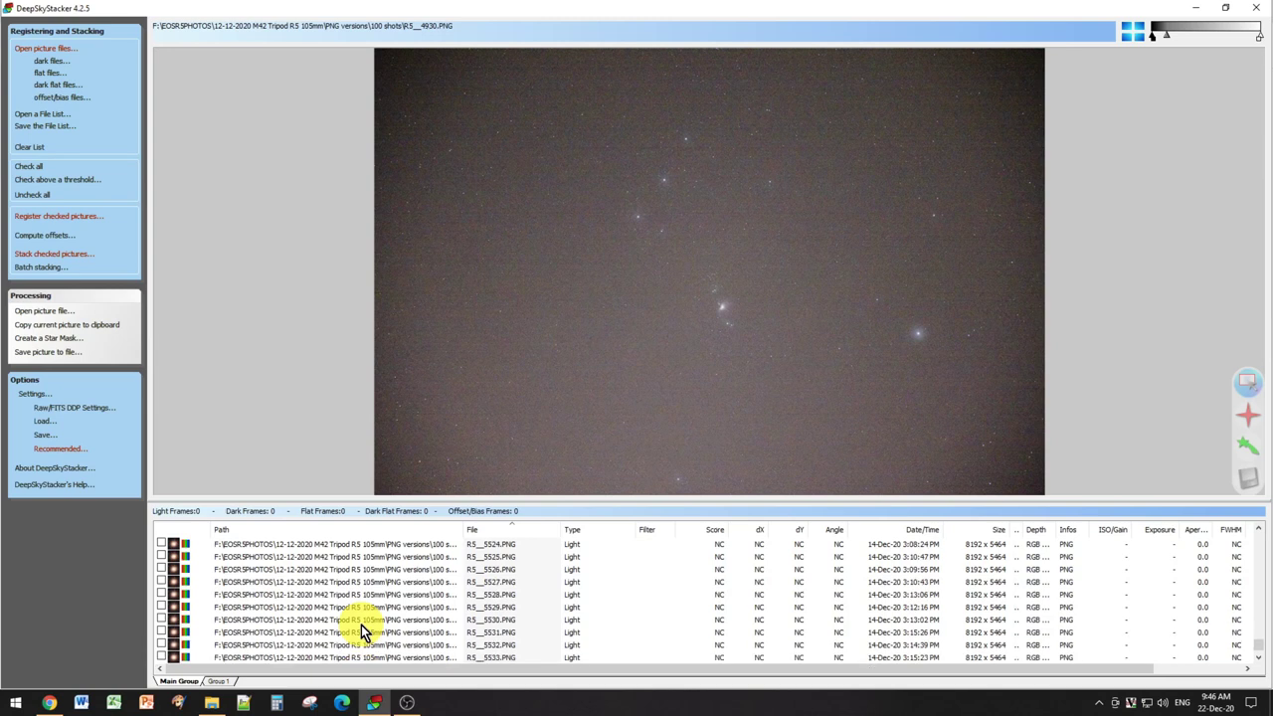
click(366, 643)
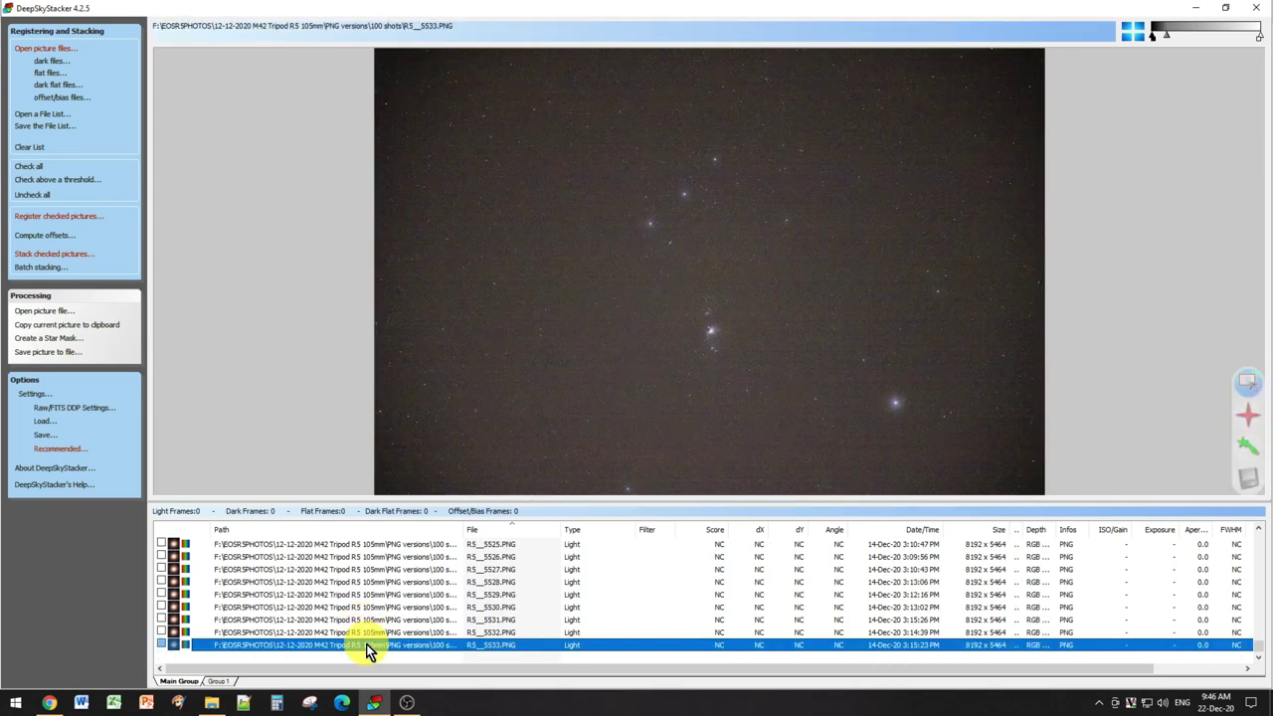
Step: Check all light frames and, in their registration settings, set the star detection threshold to 48 % and compute the number of detected stars
click(35, 169)
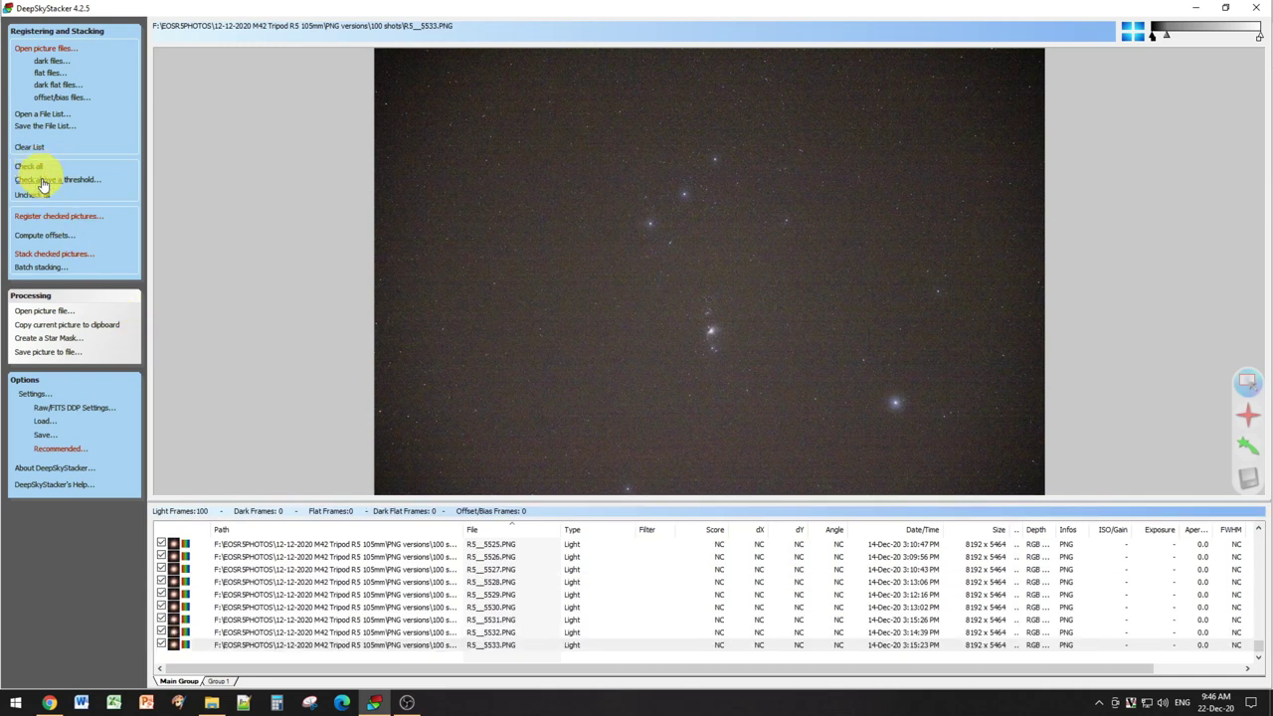
click(58, 219)
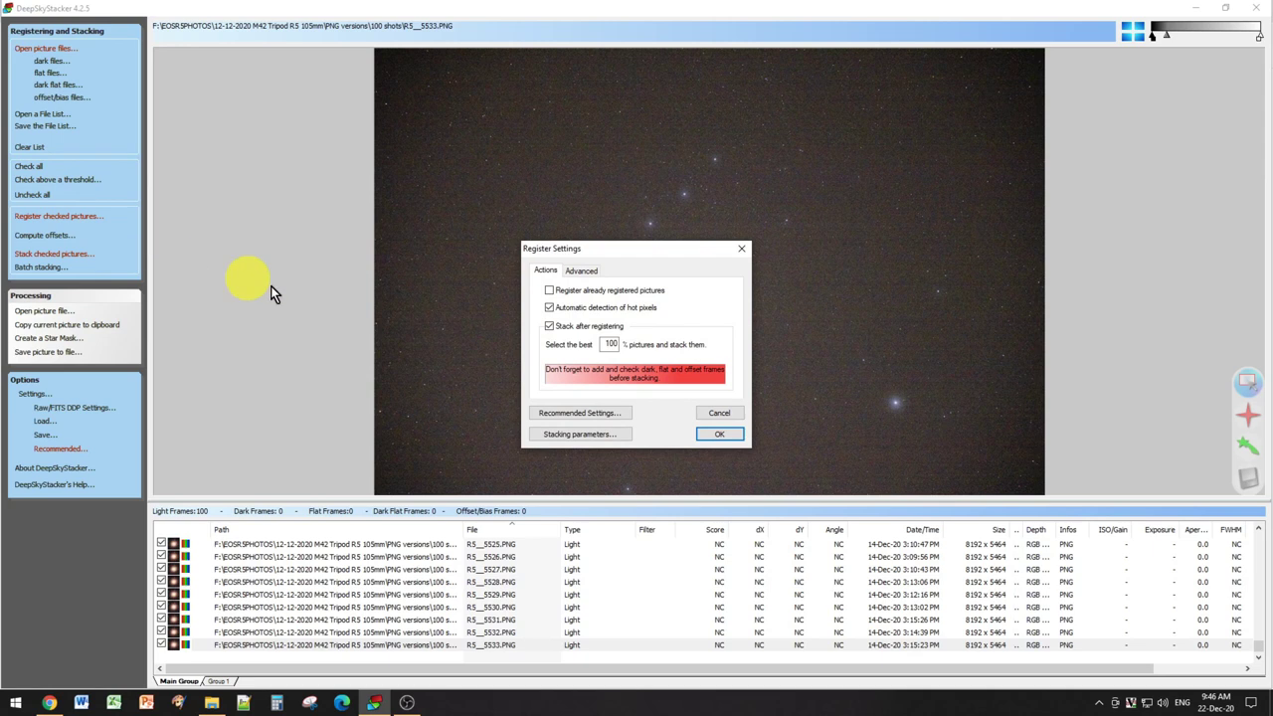
click(585, 271)
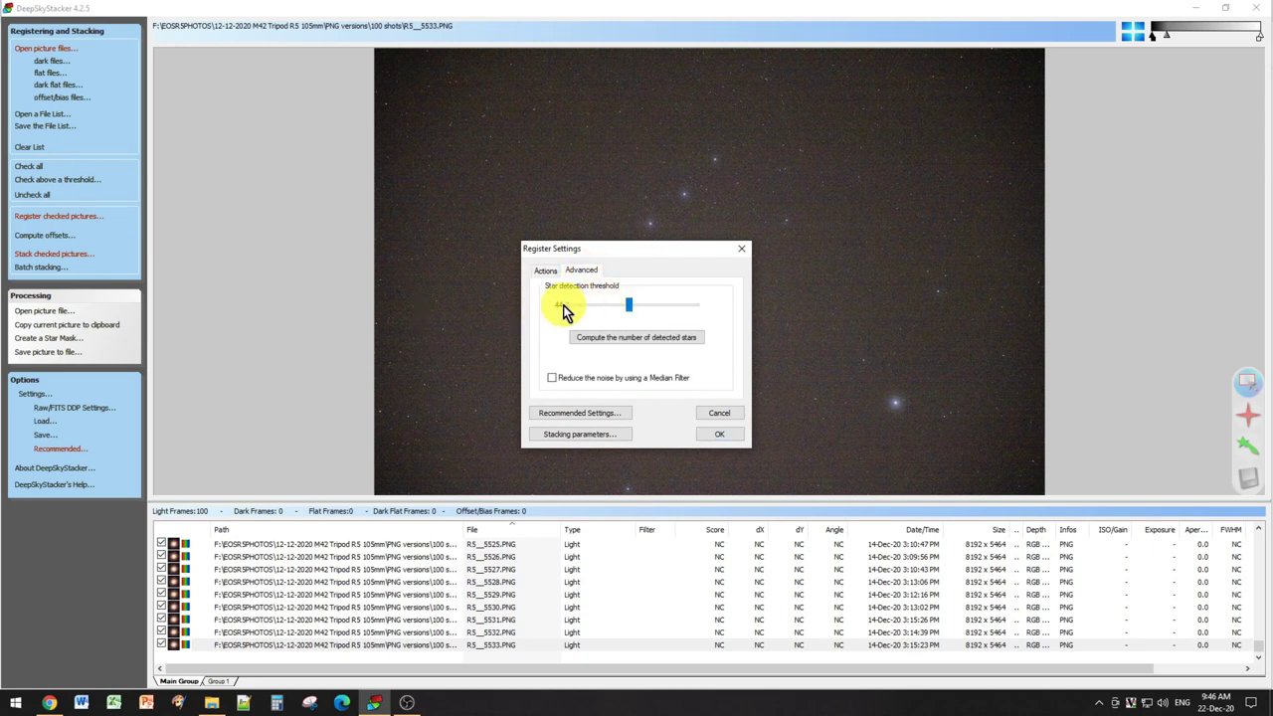
click(653, 337)
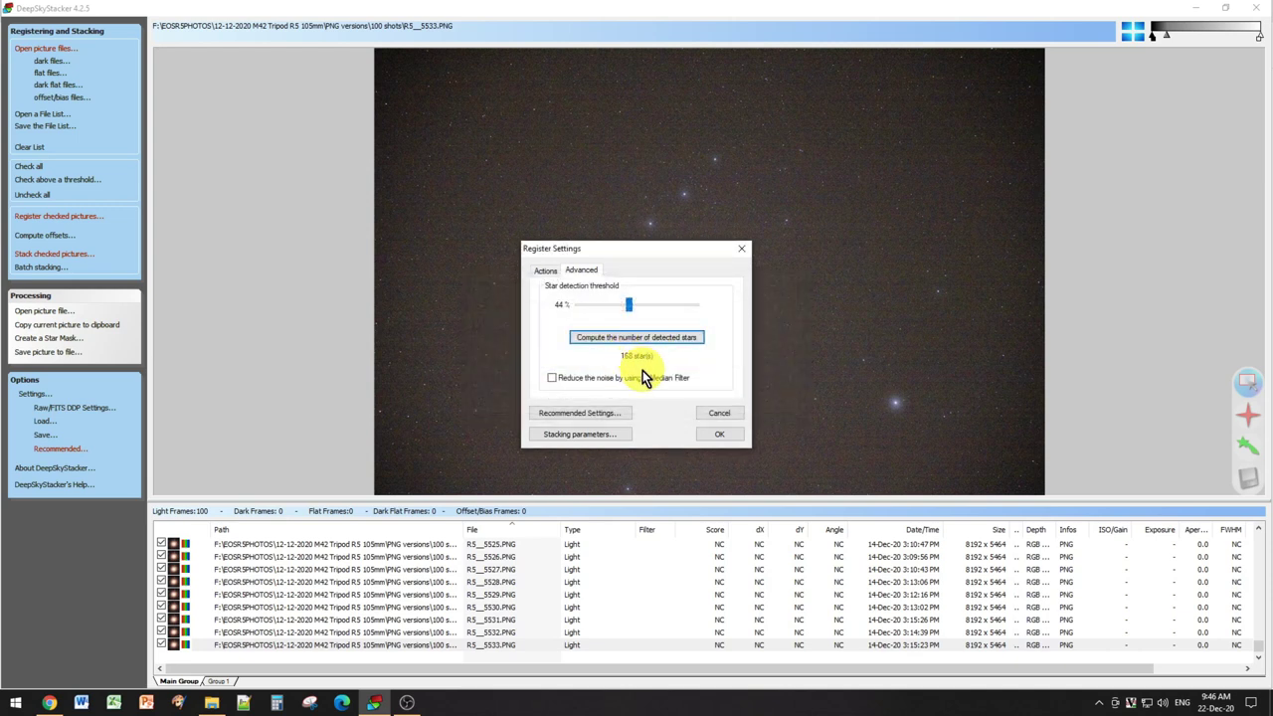
drag(629, 308, 636, 314)
click(637, 336)
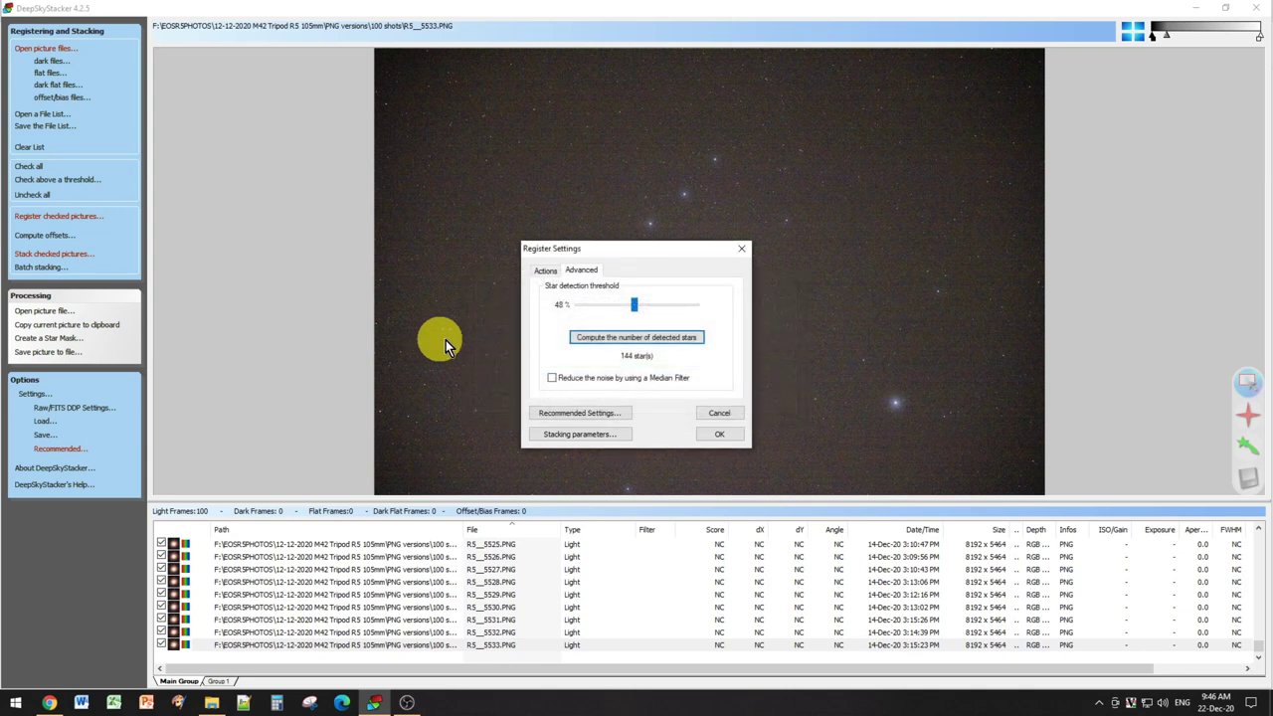
Step: Register the checked frames and stack the best 100 % of them with the Standard stacking mode and Average method
click(545, 275)
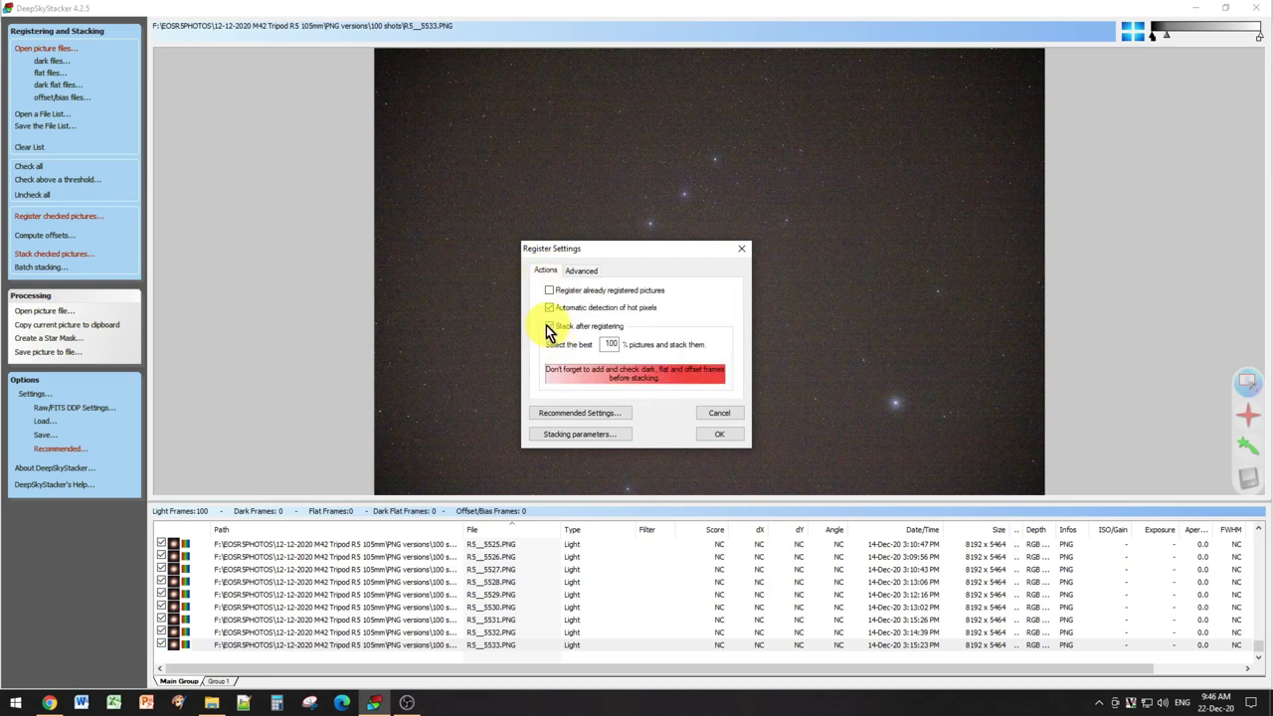
double_click(607, 344)
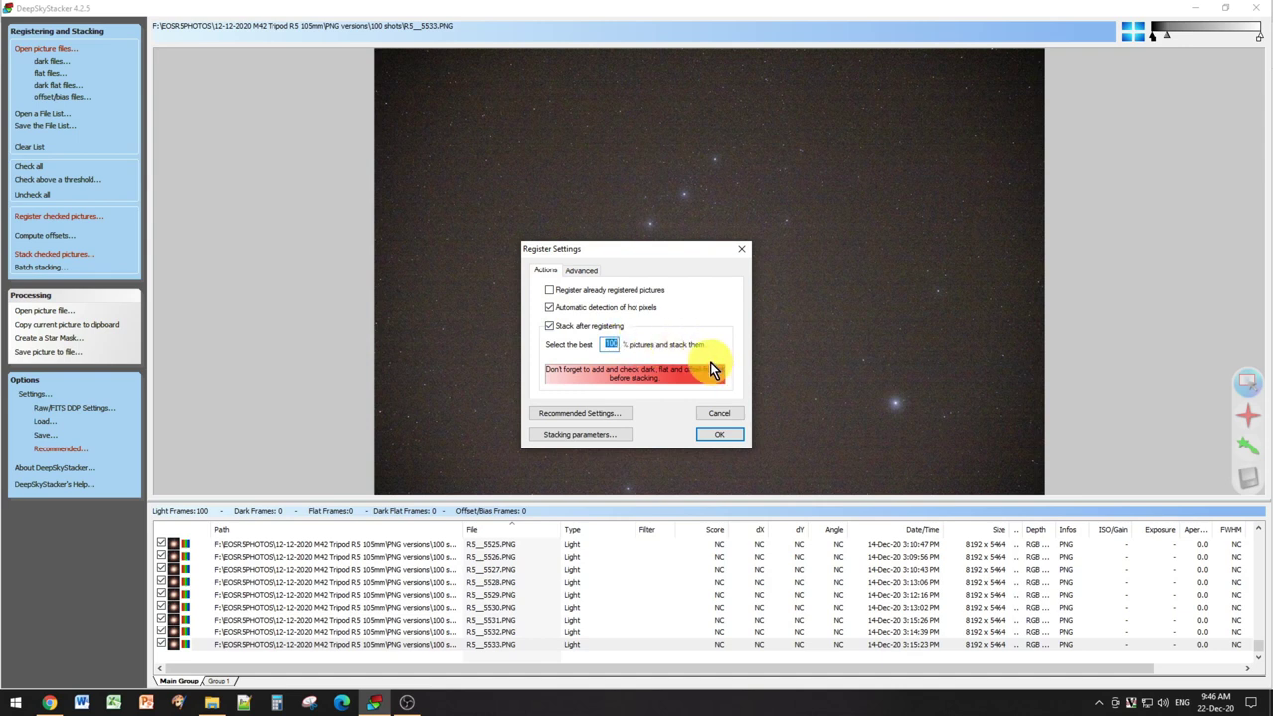
click(604, 344)
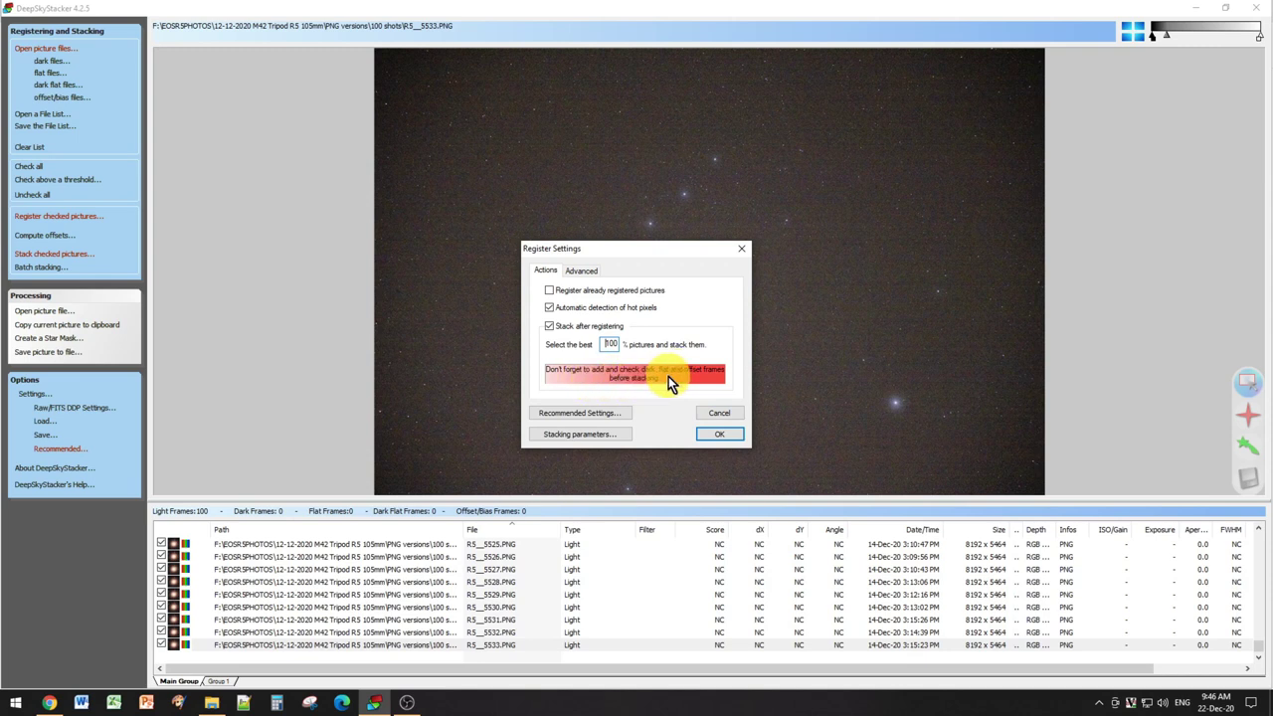
click(710, 434)
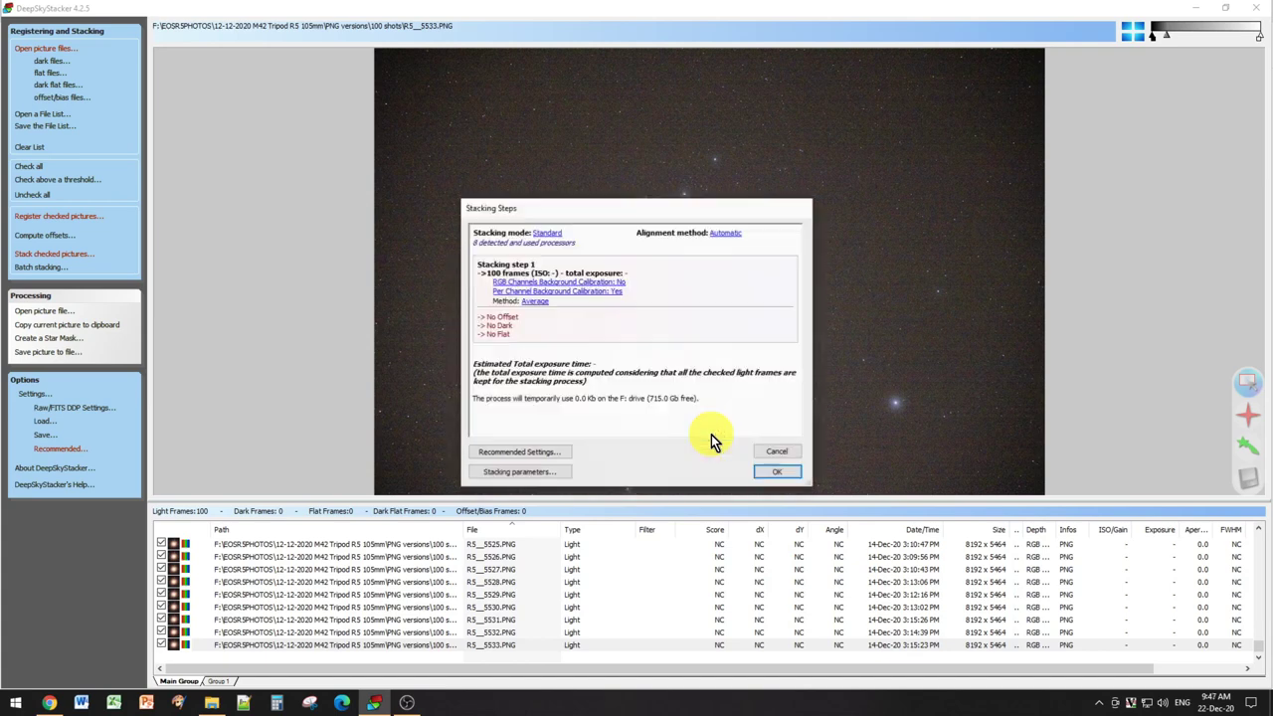
click(772, 473)
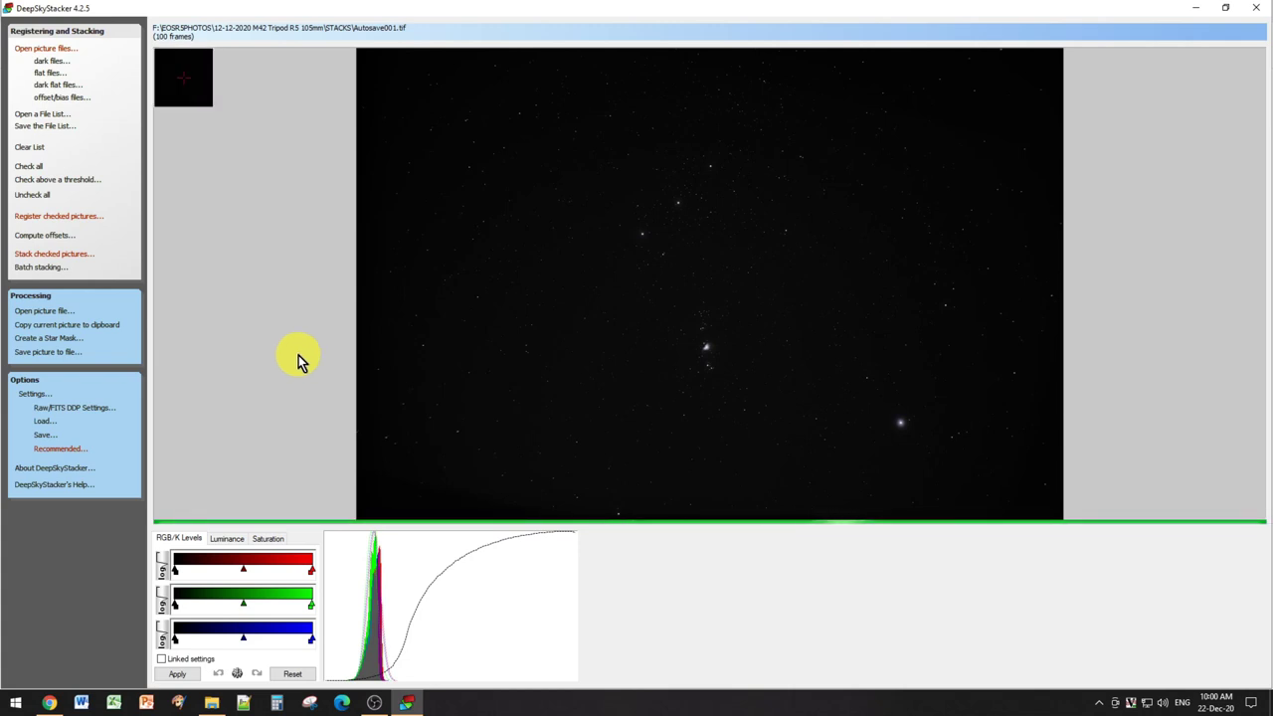
Step: Shift the green, blue and red midtone levels of the stacked image so their histogram peaks overlap, and apply the adjustment
scroll(704, 338, up, 2)
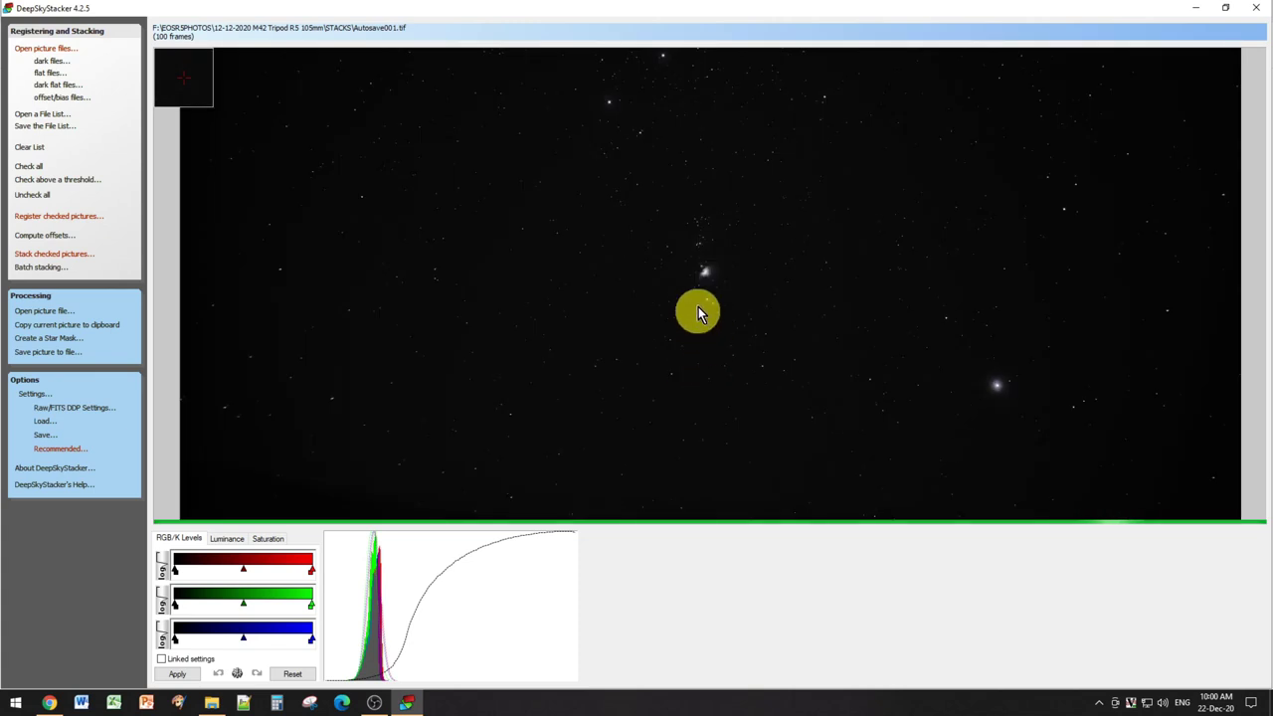
scroll(710, 275, up, 2)
scroll(712, 282, up, 3)
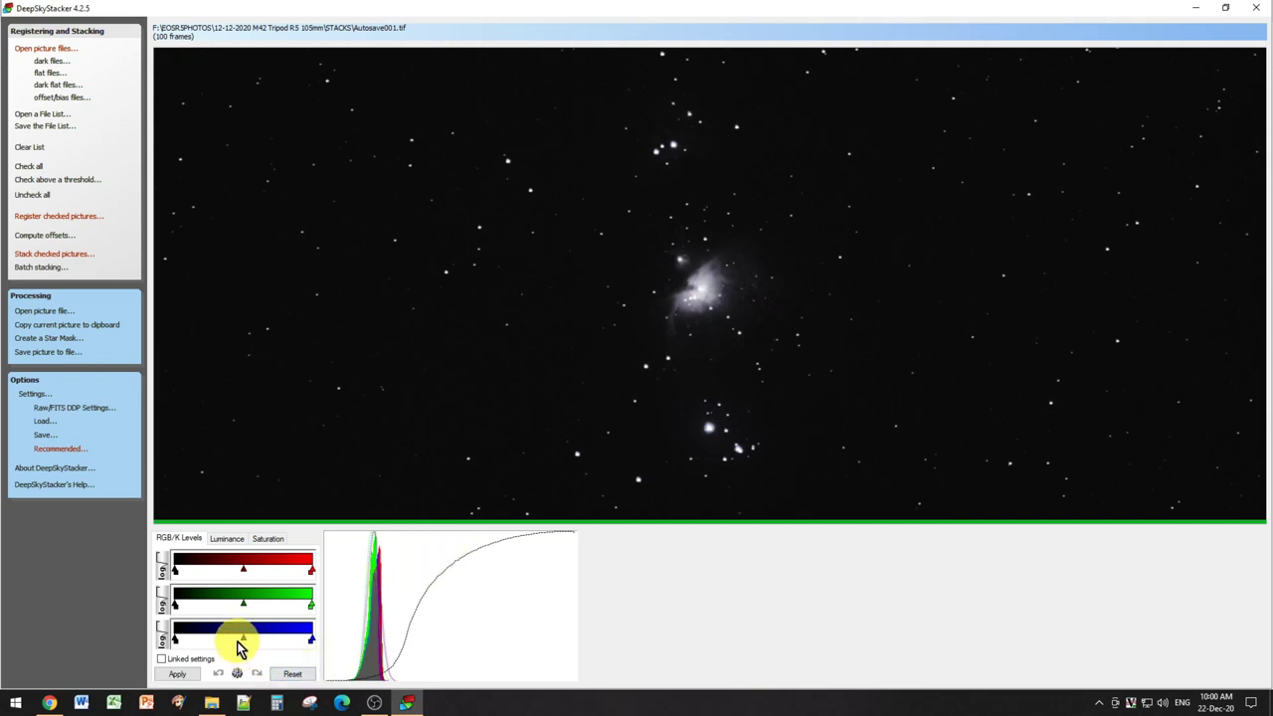
drag(246, 608, 257, 608)
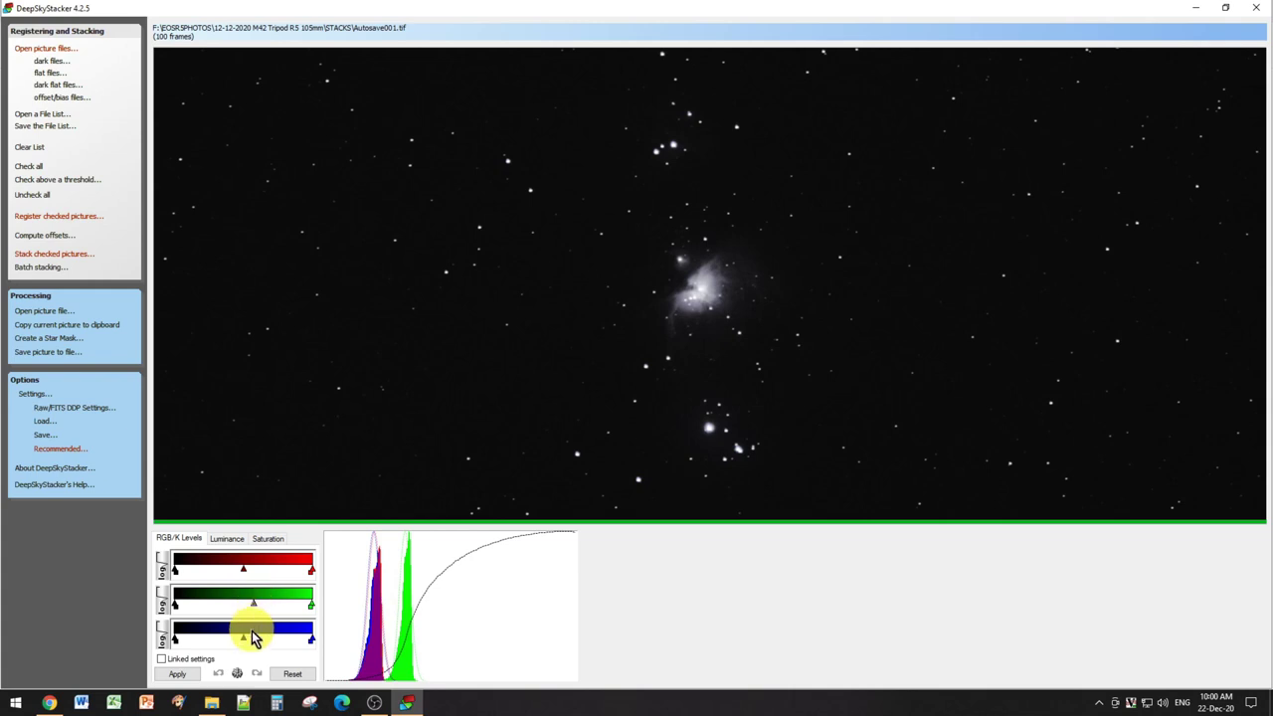
drag(247, 637, 253, 637)
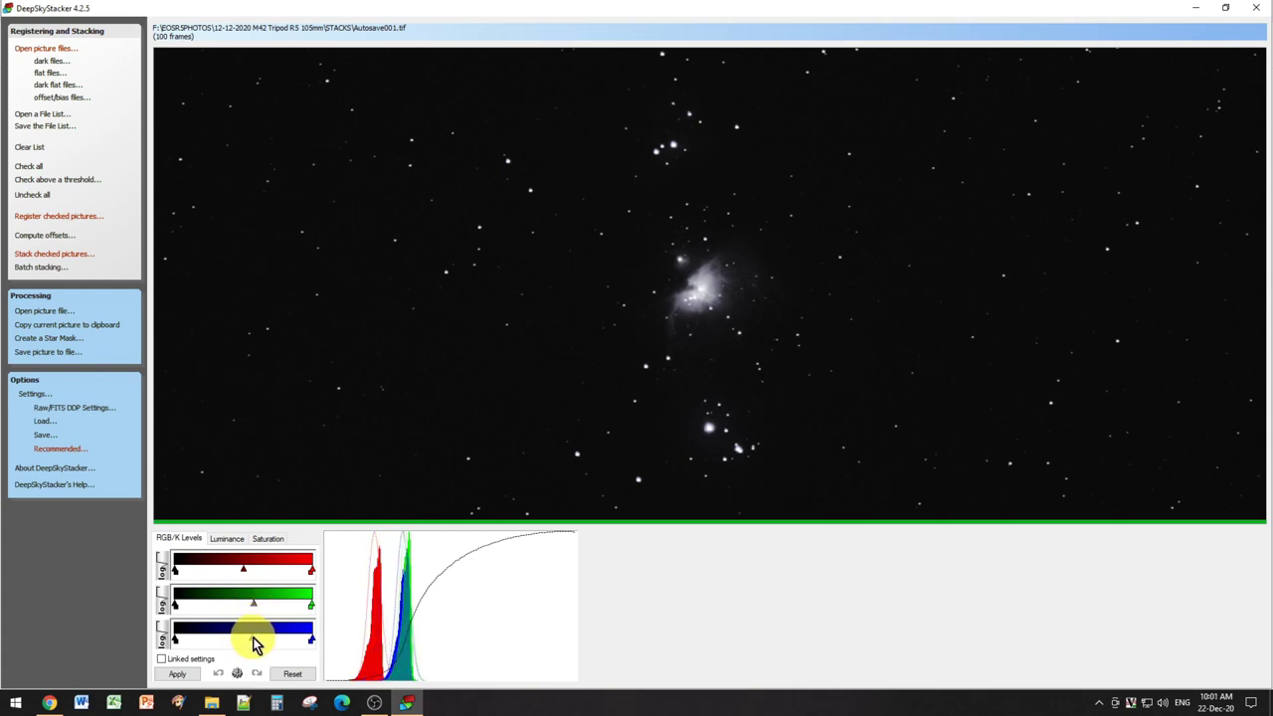
drag(245, 571, 255, 572)
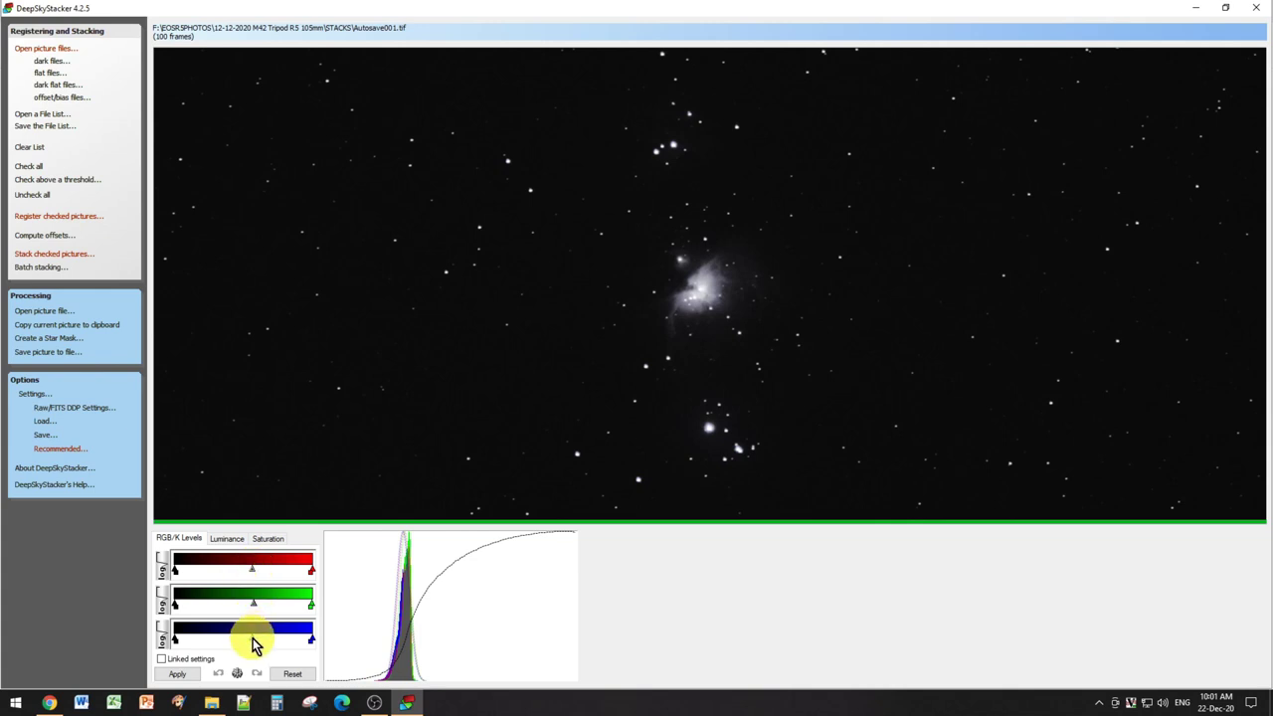
drag(252, 637, 253, 638)
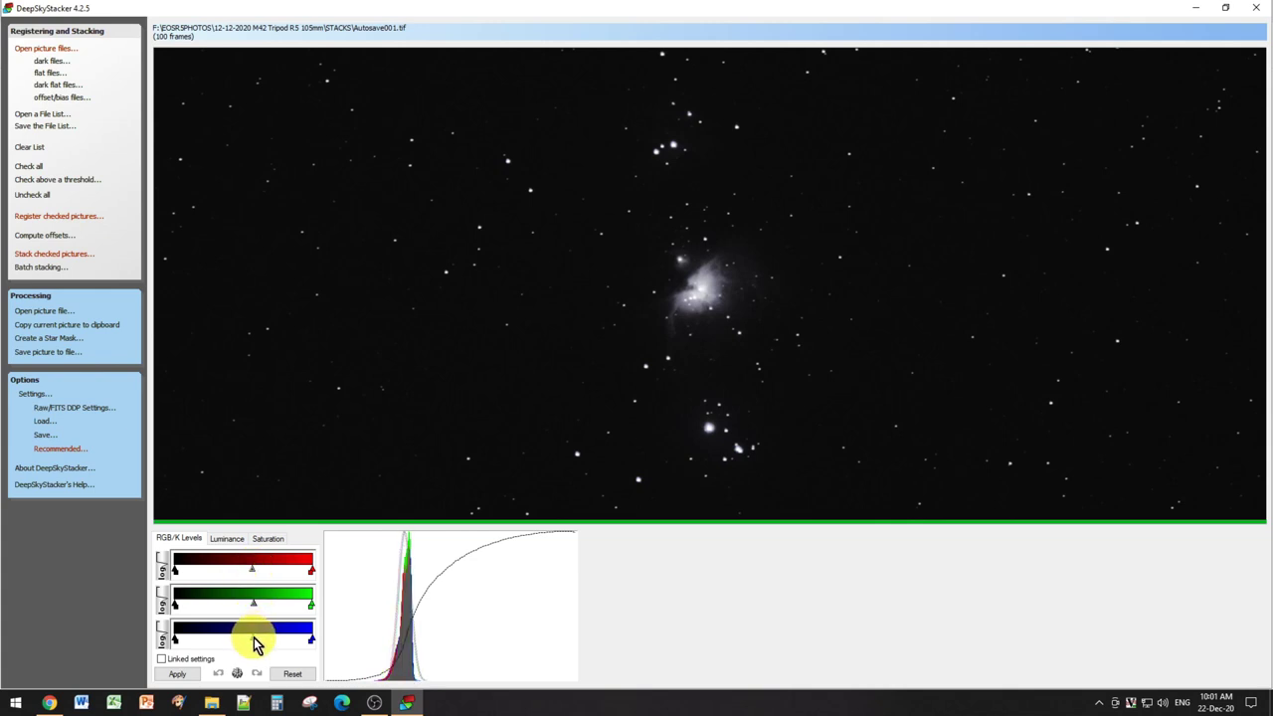
click(175, 675)
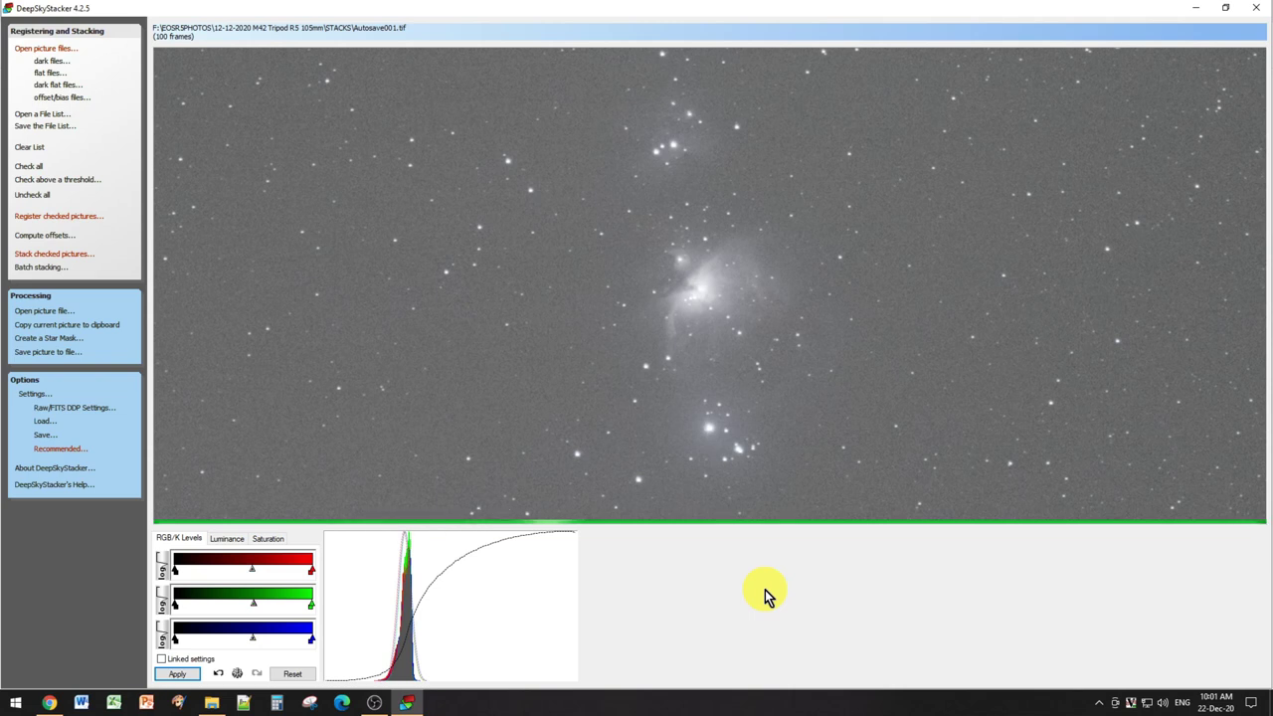
Step: Set the stacked image's saturation shift to 17 % and apply it
click(263, 538)
drag(265, 582, 279, 582)
click(179, 674)
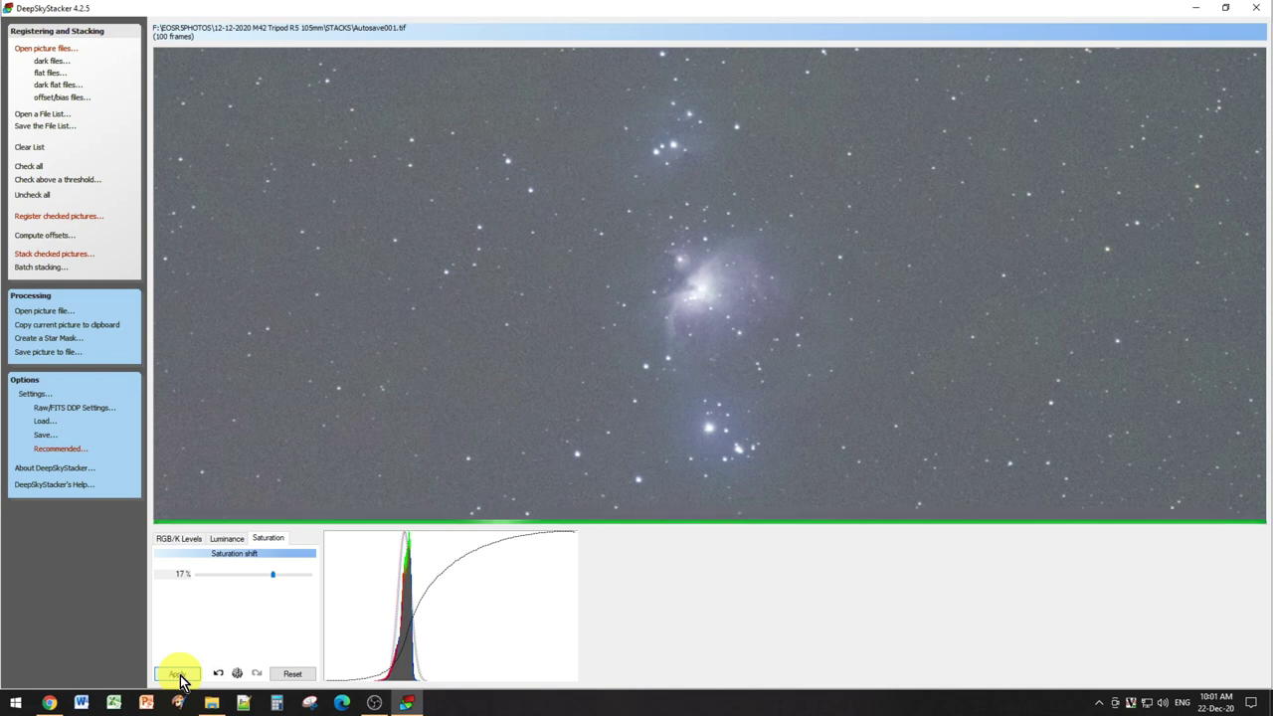
Step: Save the stacked picture in the STACKS folder as "100x1sec @ ISO 800" in 32-bit integer TIFF format
click(33, 353)
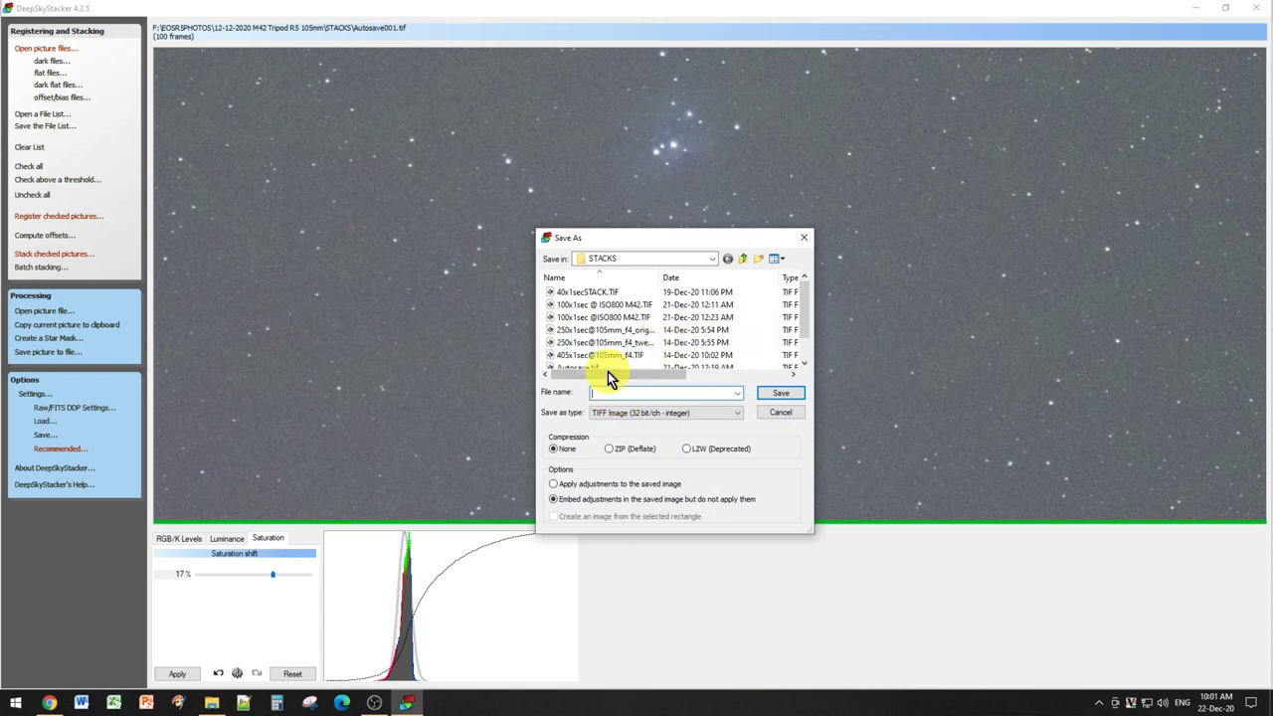
text(1)
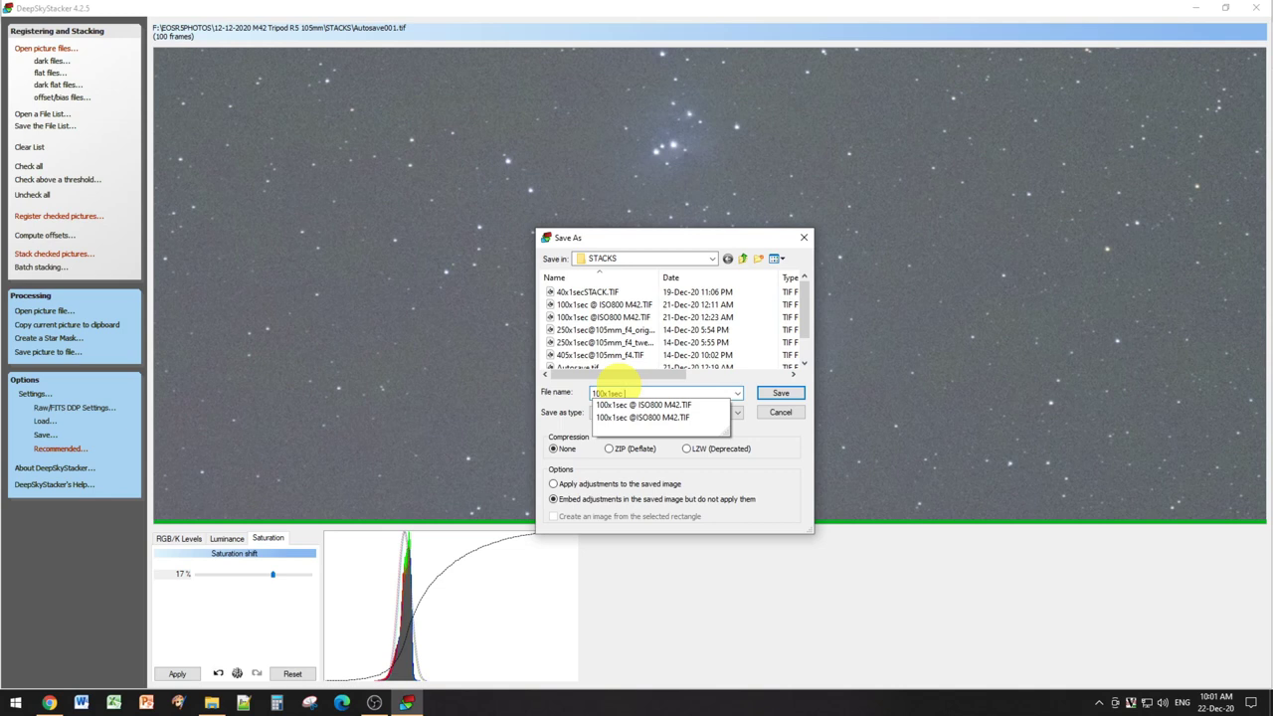
text(00x1sec @ )
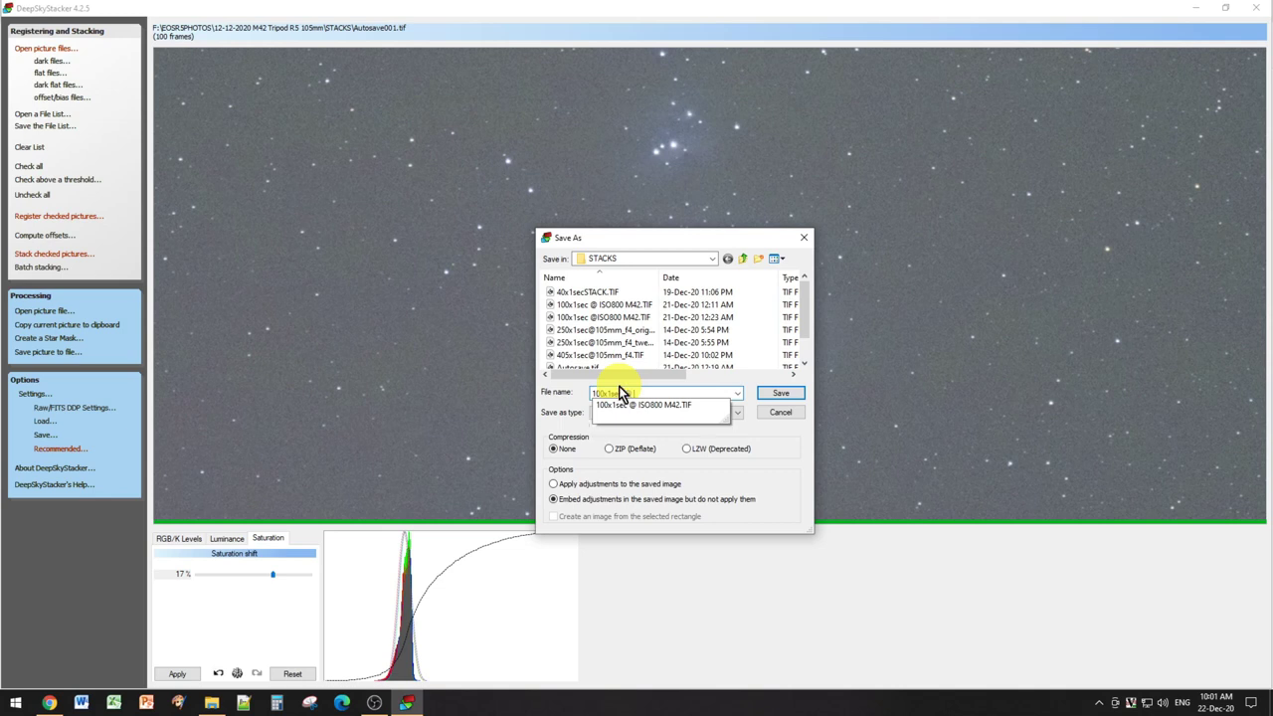
text(ISO 800)
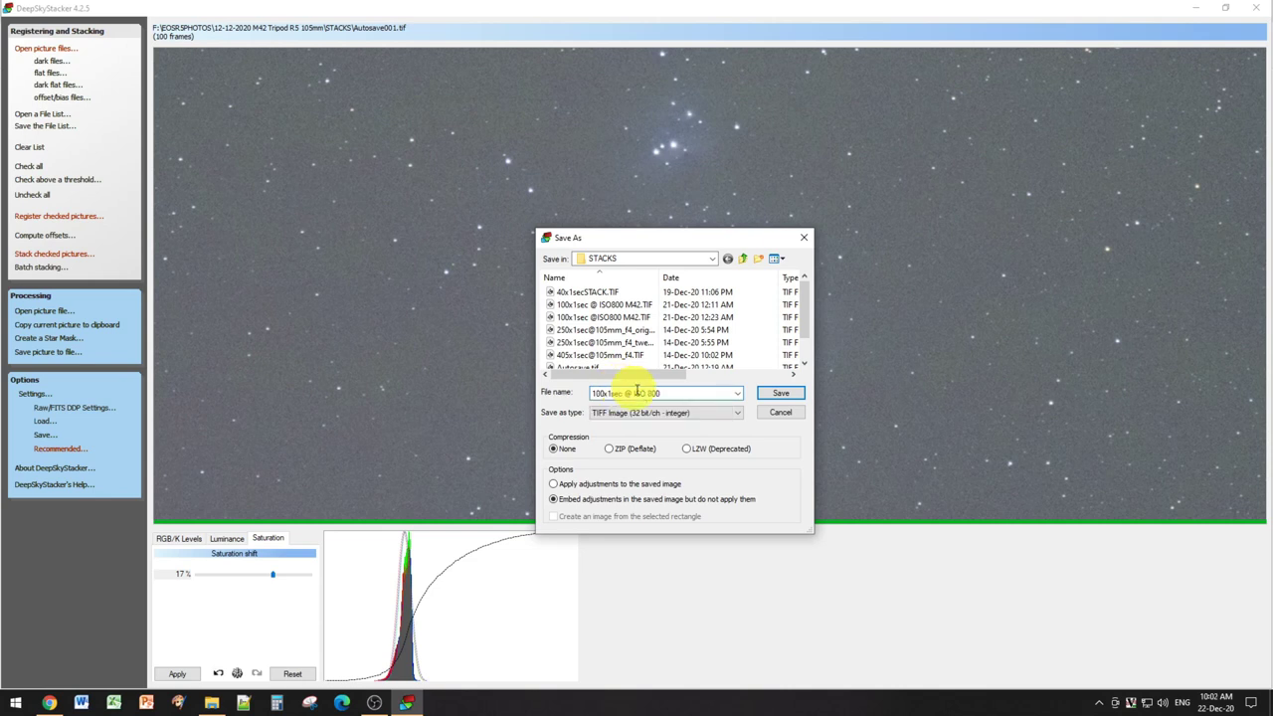
click(777, 394)
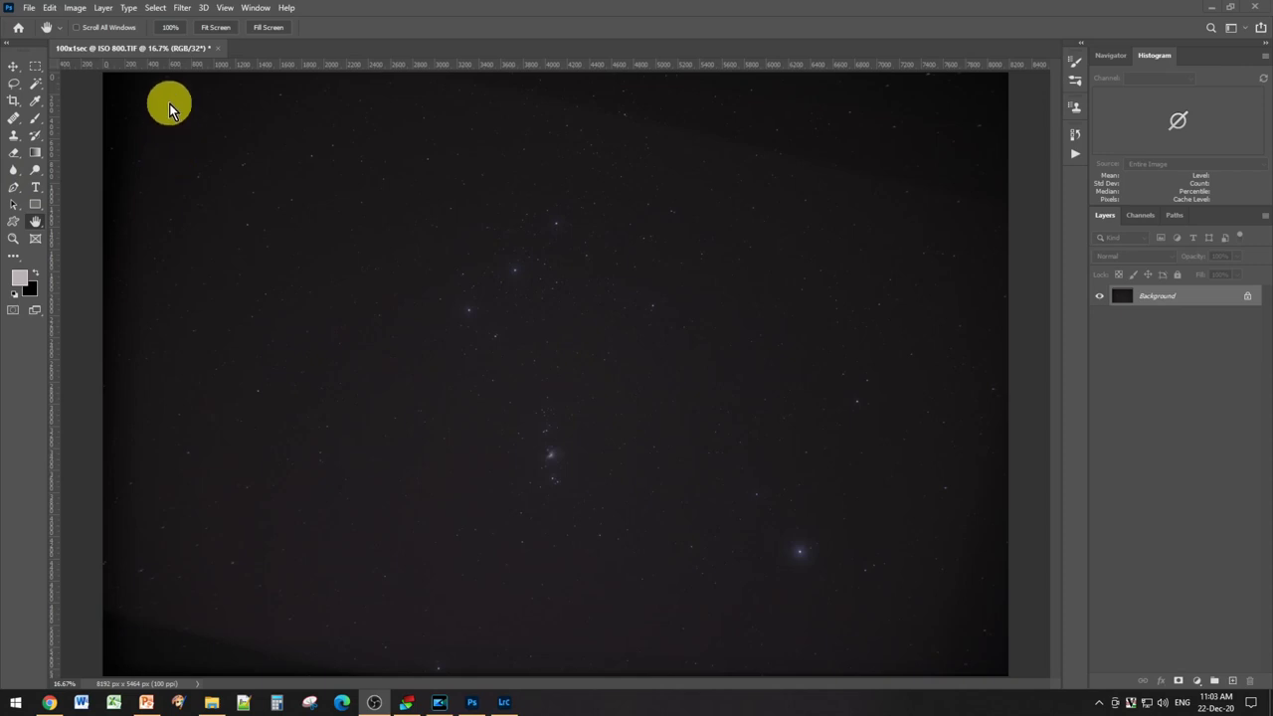
Step: In Photoshop, brighten the stacked 100x1sec @ ISO 800 image with a Levels adjustment, setting the midtone input to 5.16
click(77, 8)
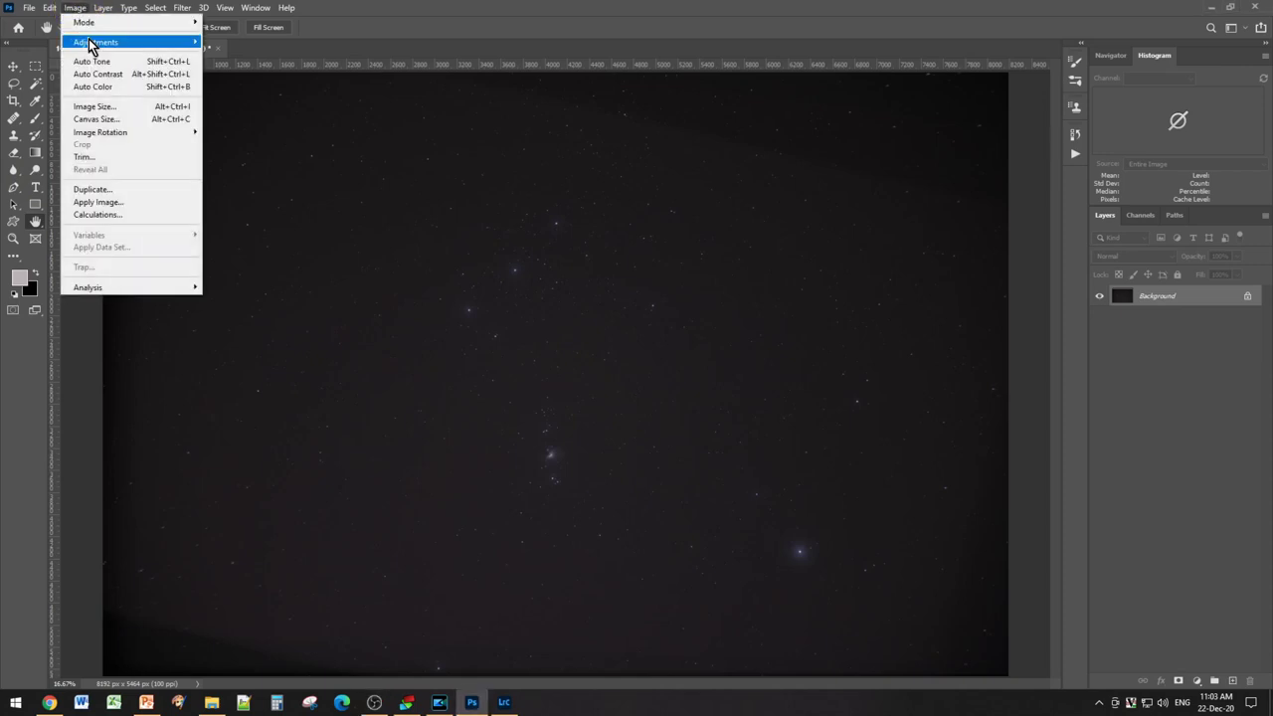
mouse_move(95, 44)
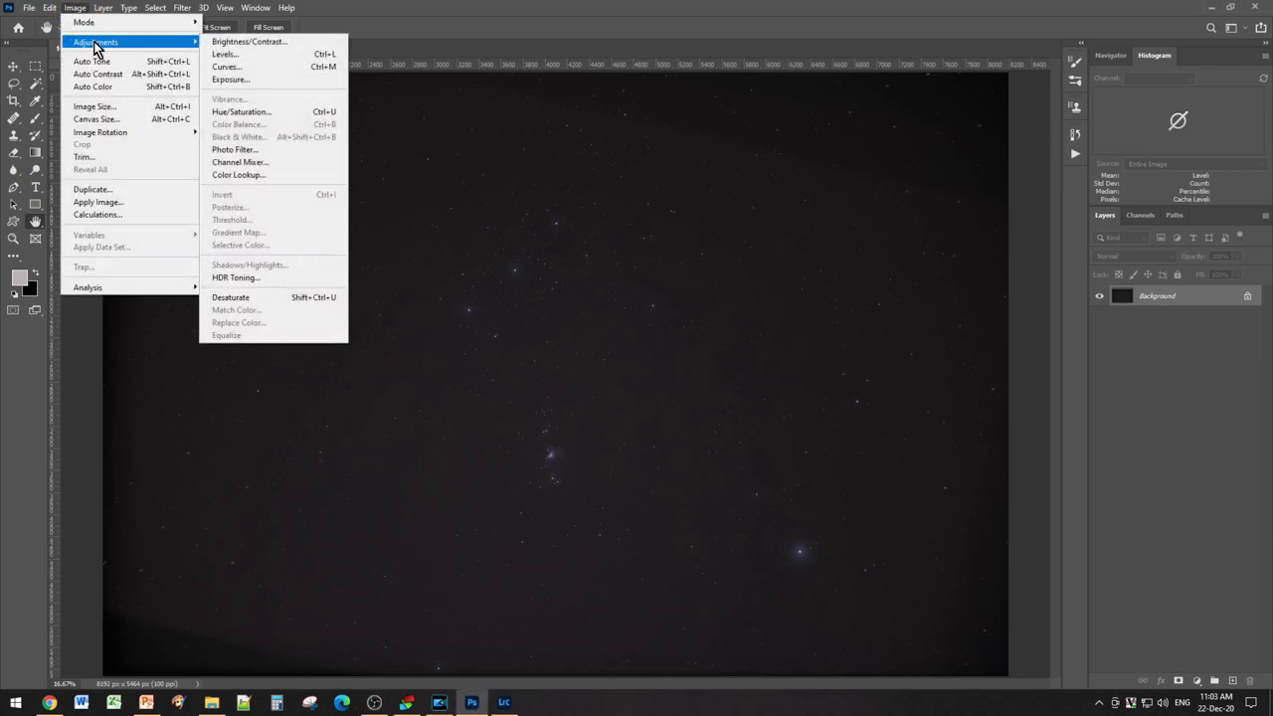
click(232, 54)
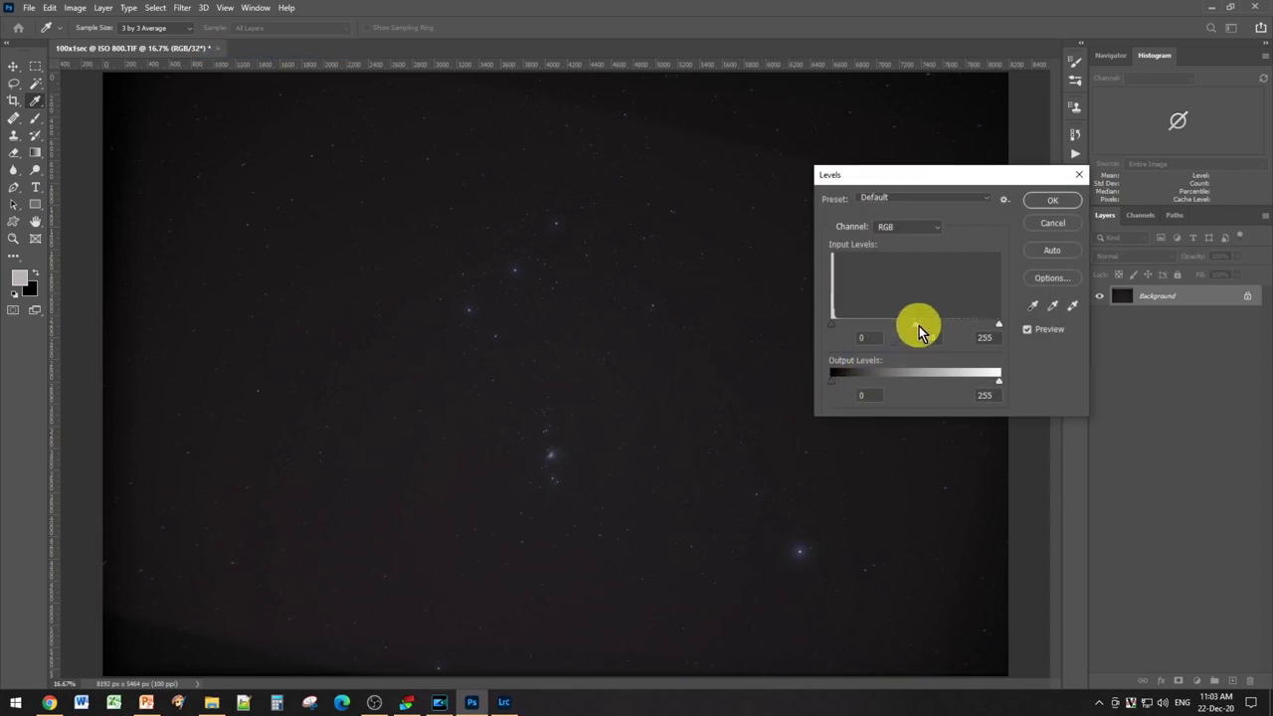
drag(893, 325, 837, 328)
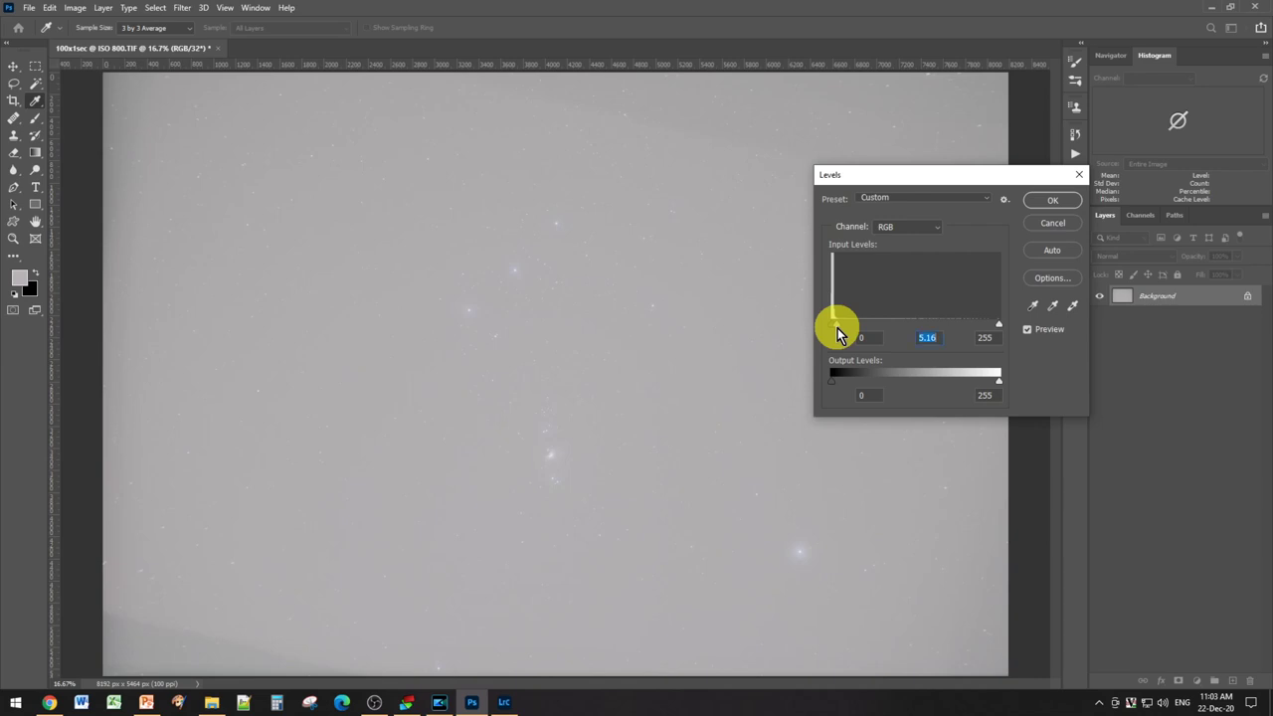
click(1041, 204)
key(h)
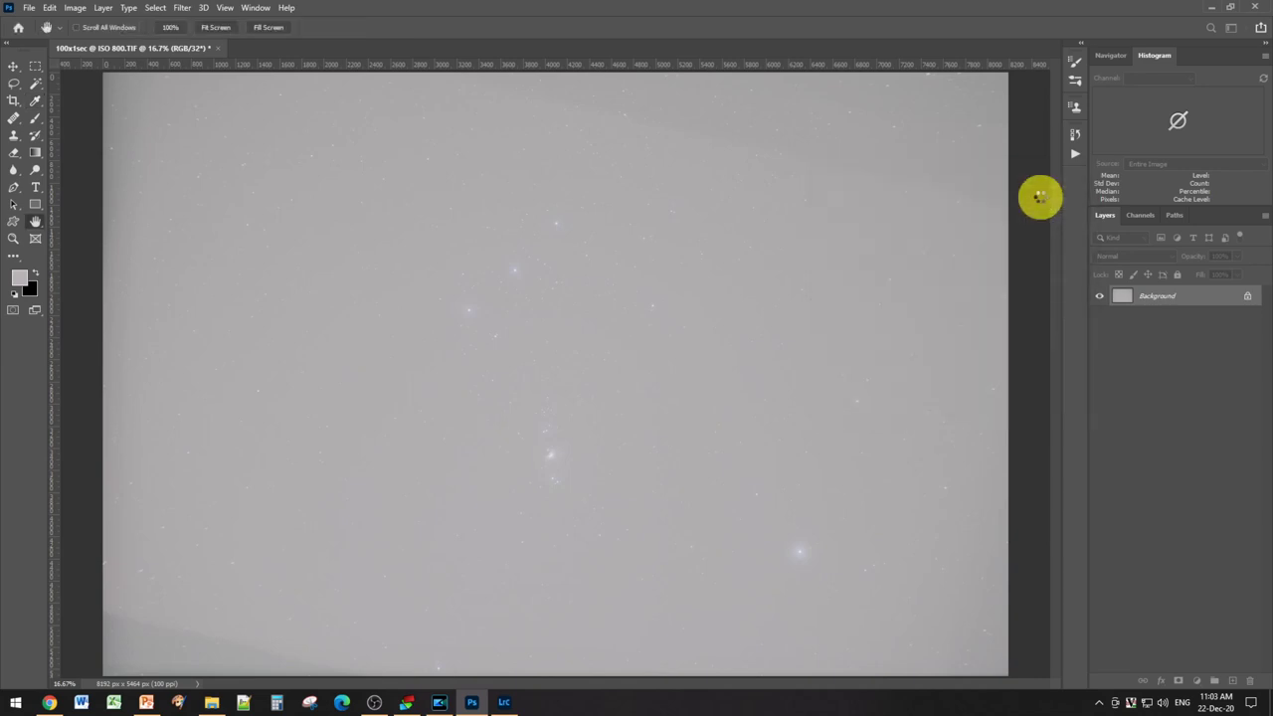
Step: Convert the image to 16 bits per channel, using the Exposure and Gamma method for HDR toning
click(74, 10)
mouse_move(93, 24)
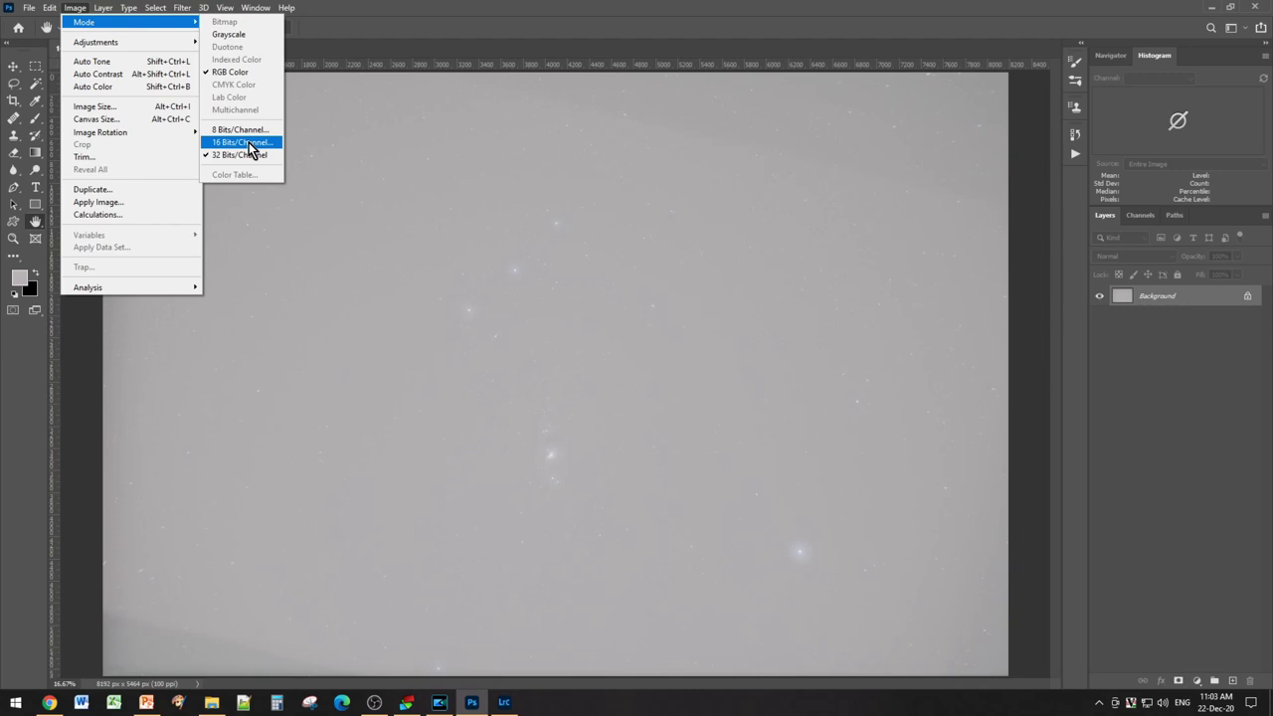
click(249, 144)
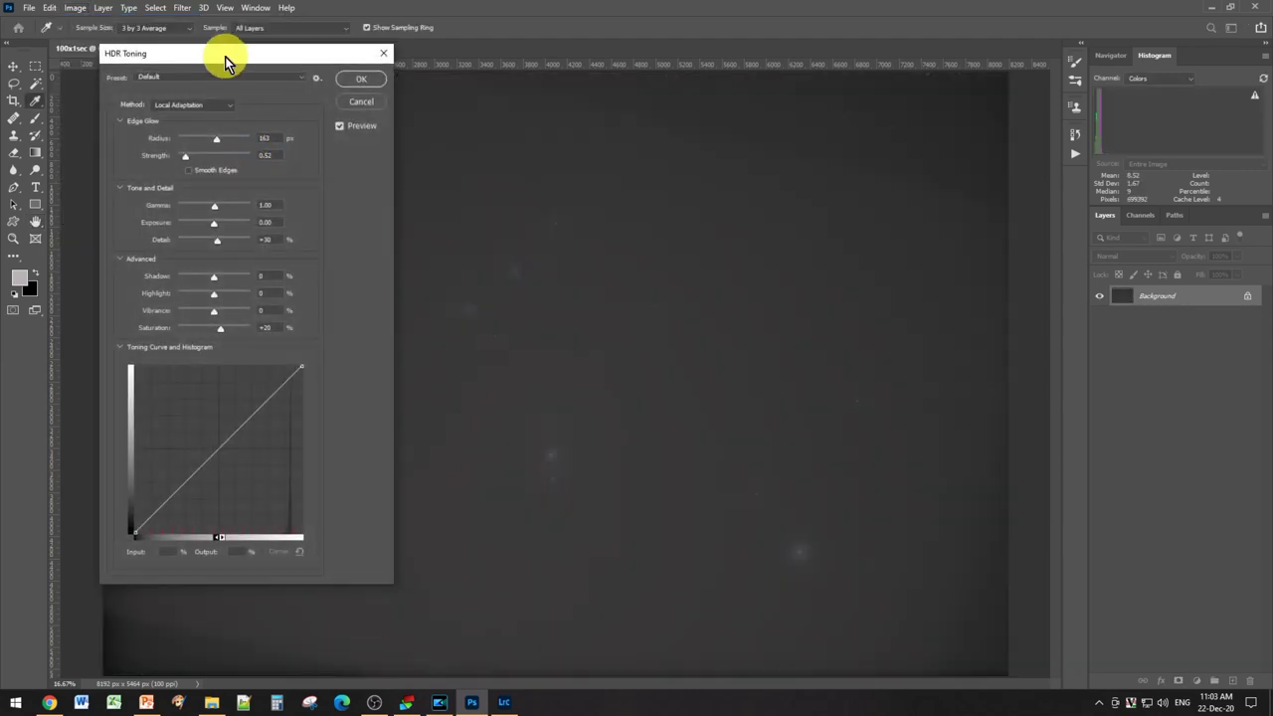
drag(224, 63, 241, 104)
click(222, 149)
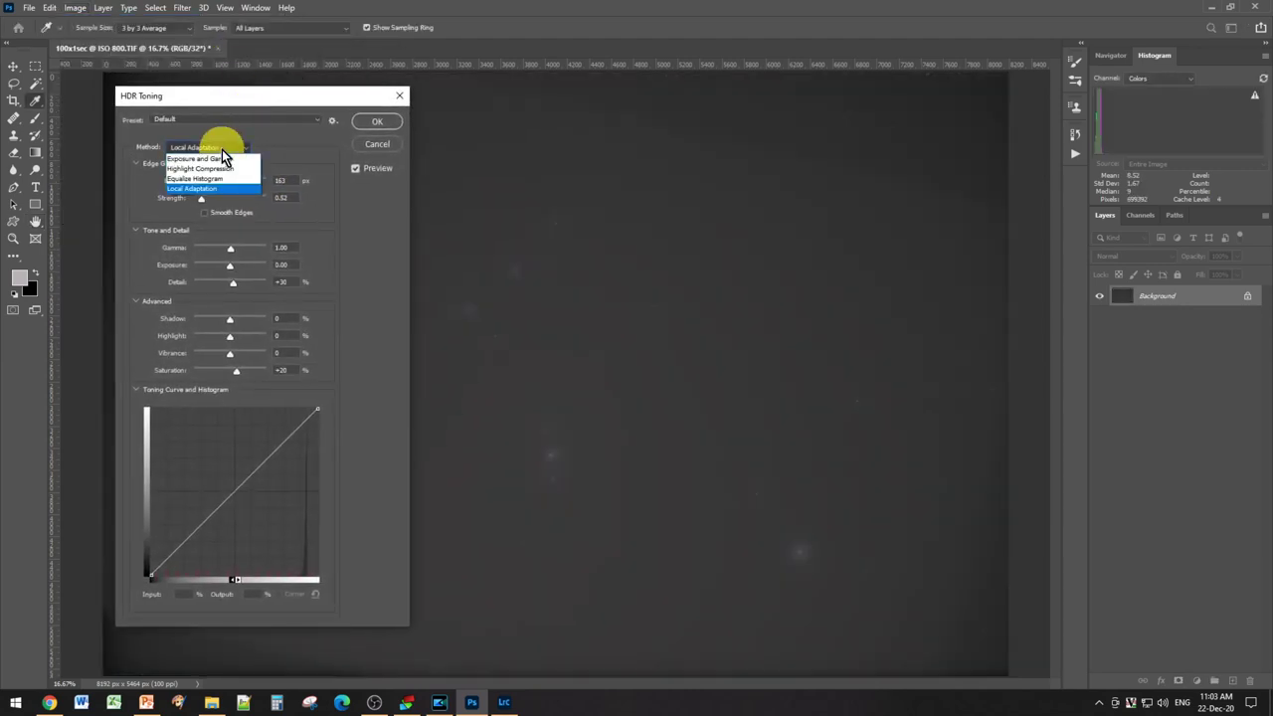
click(213, 160)
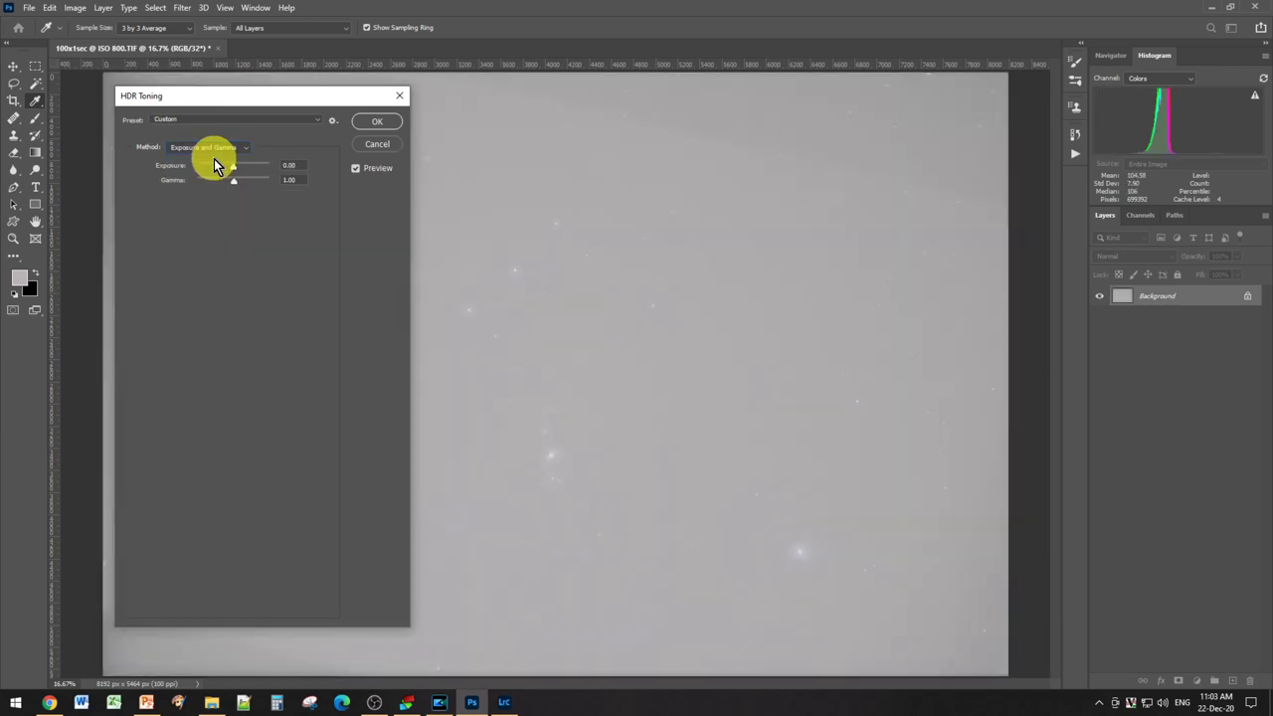
click(386, 123)
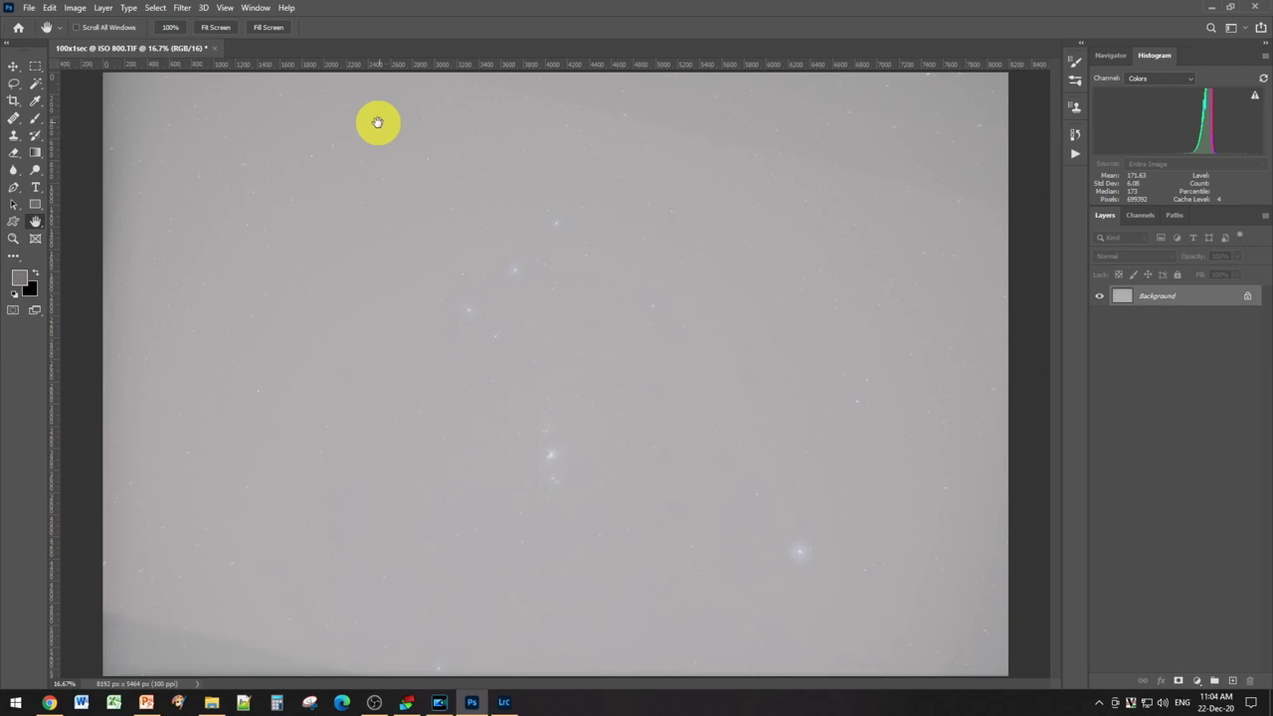
Step: Darken the sky background with a Levels adjustment, setting the black input level to 61
click(76, 8)
mouse_move(100, 46)
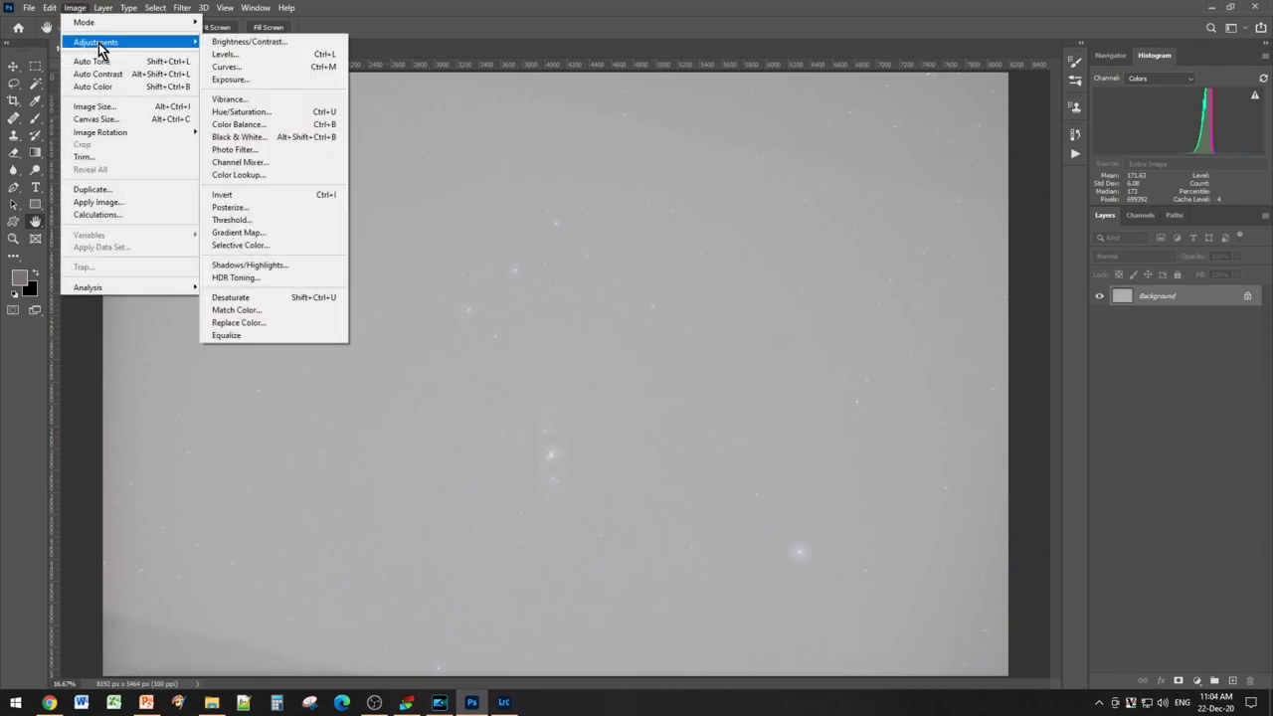
click(224, 56)
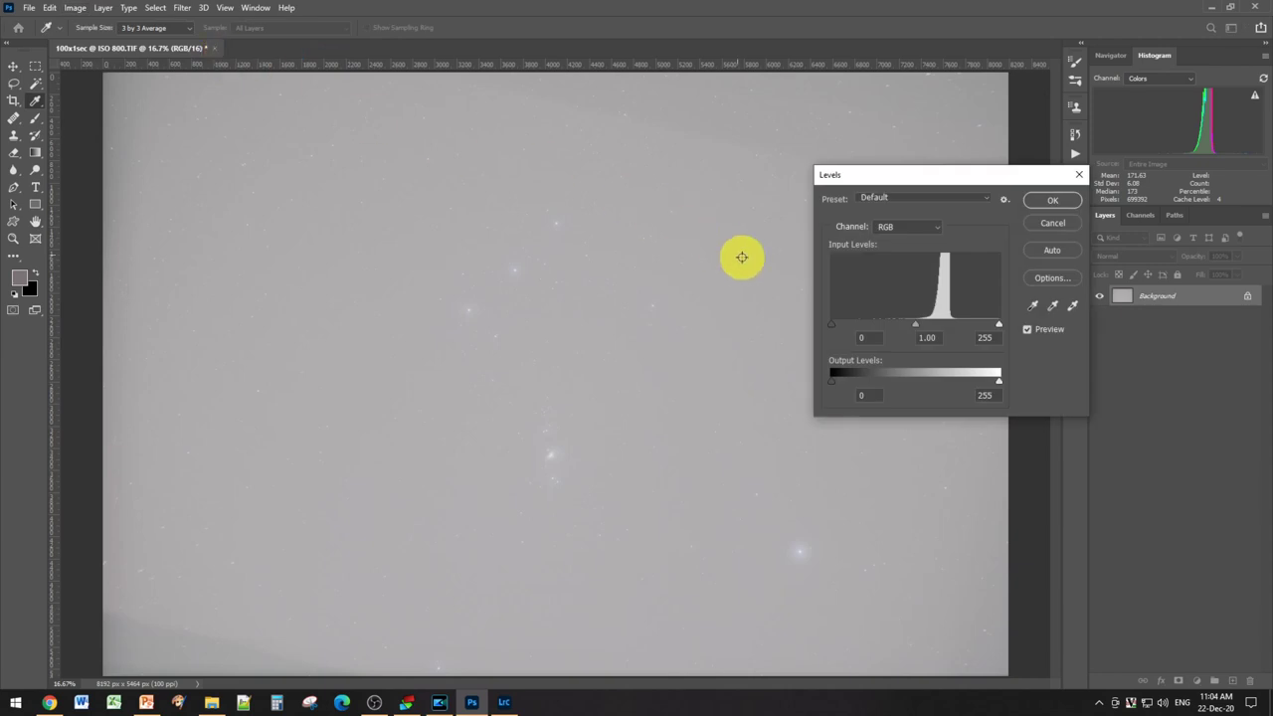
drag(831, 329, 873, 333)
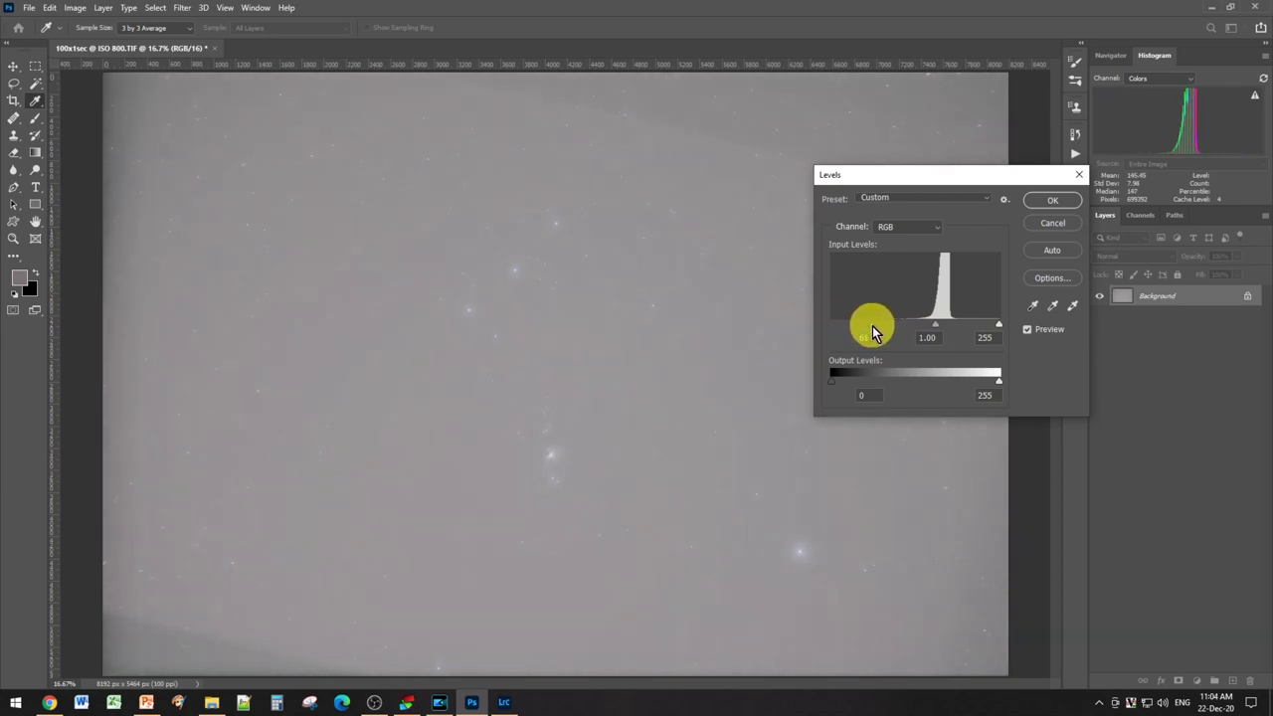
click(1041, 209)
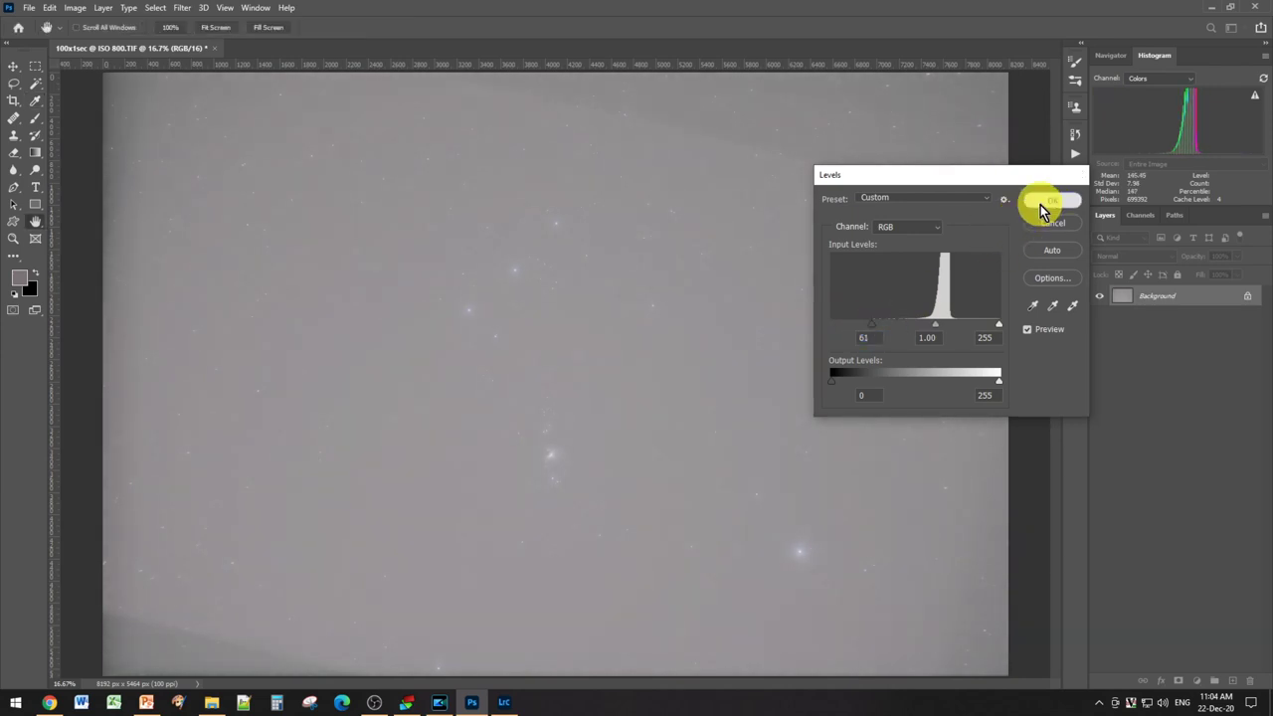
Step: Apply a Curves adjustment to the RGB channel with points at input 64, output 37 and input 194, output 192
click(74, 8)
mouse_move(89, 43)
click(223, 68)
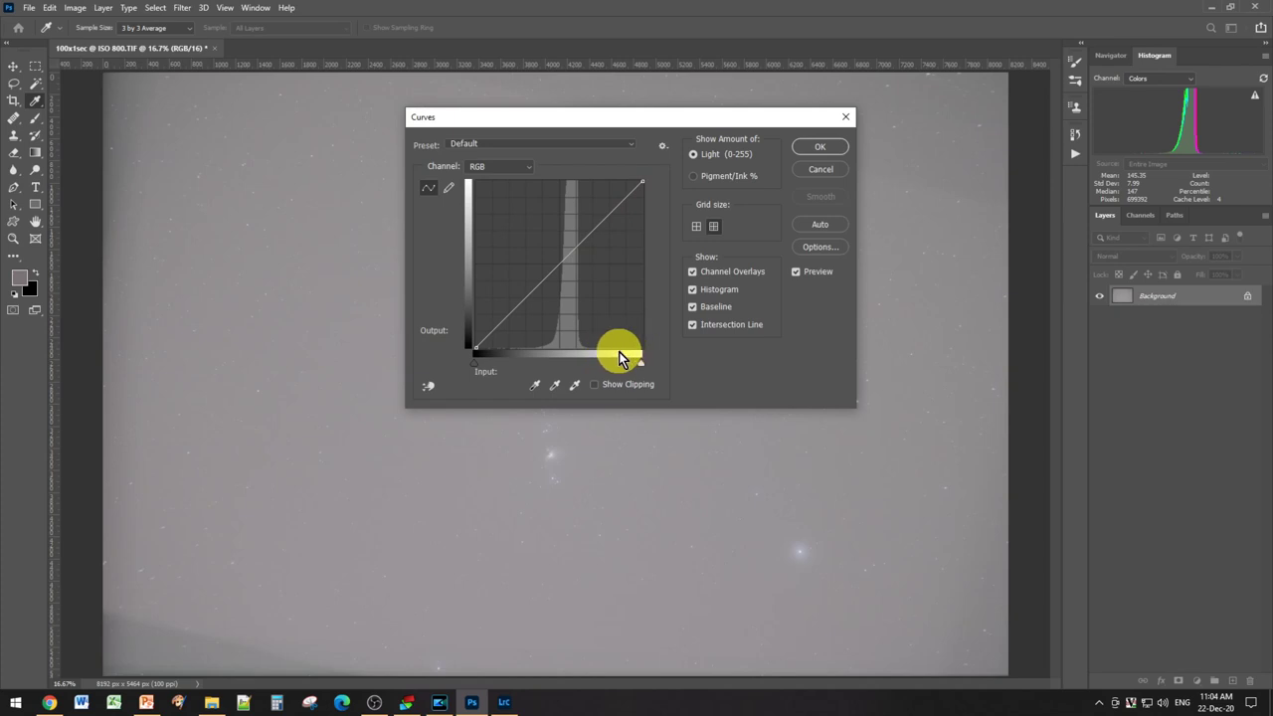
click(506, 316)
drag(506, 316, 517, 324)
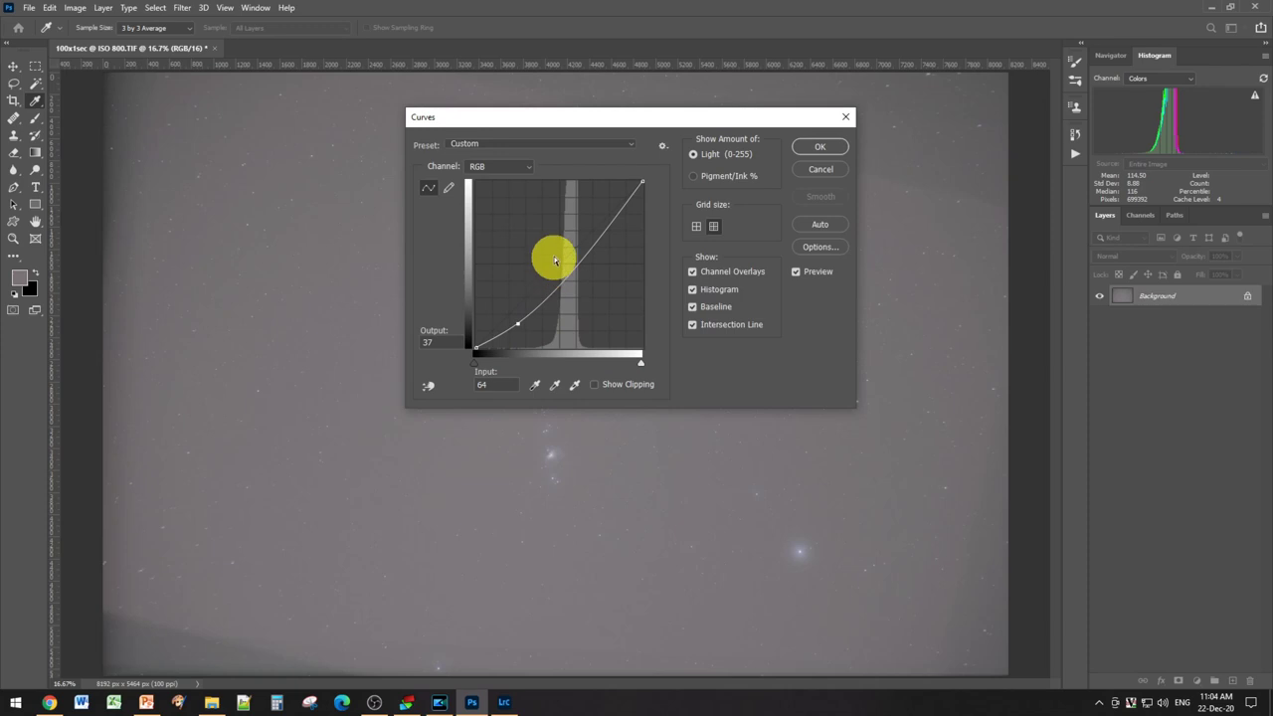
drag(603, 226, 593, 220)
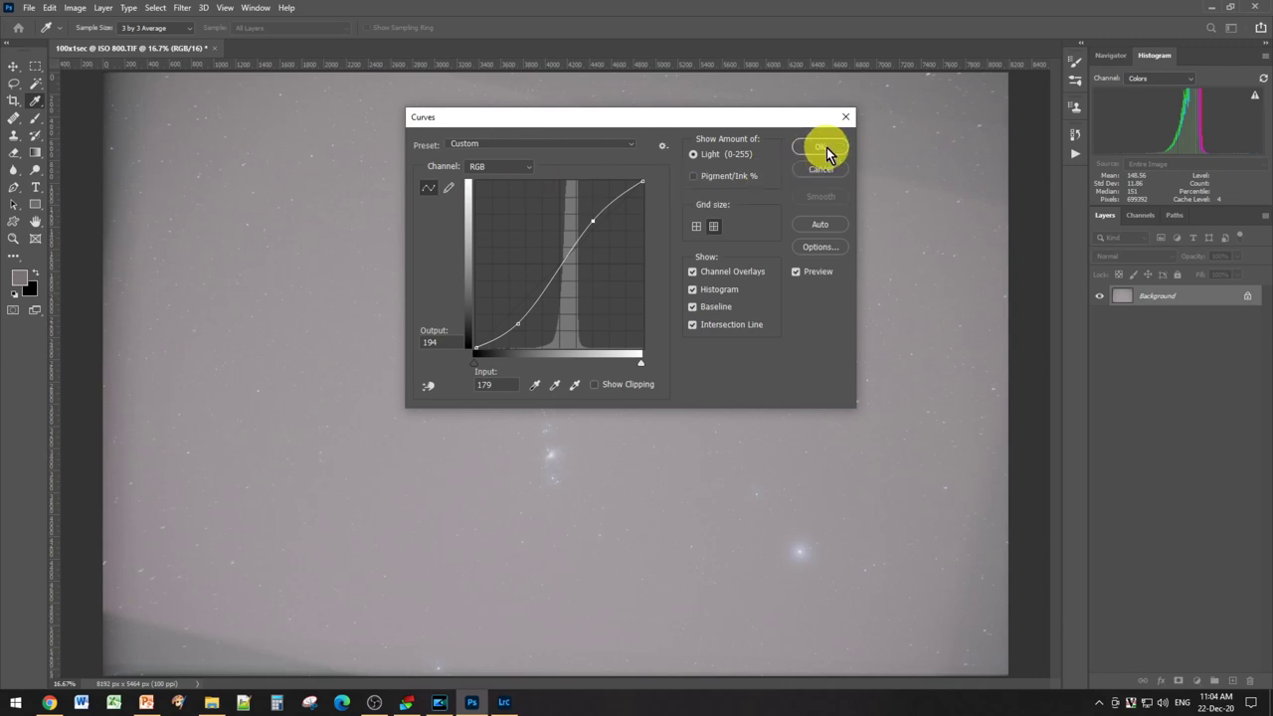
mouse_move(590, 219)
mouse_down()
mouse_move(587, 193)
mouse_move(604, 222)
mouse_up()
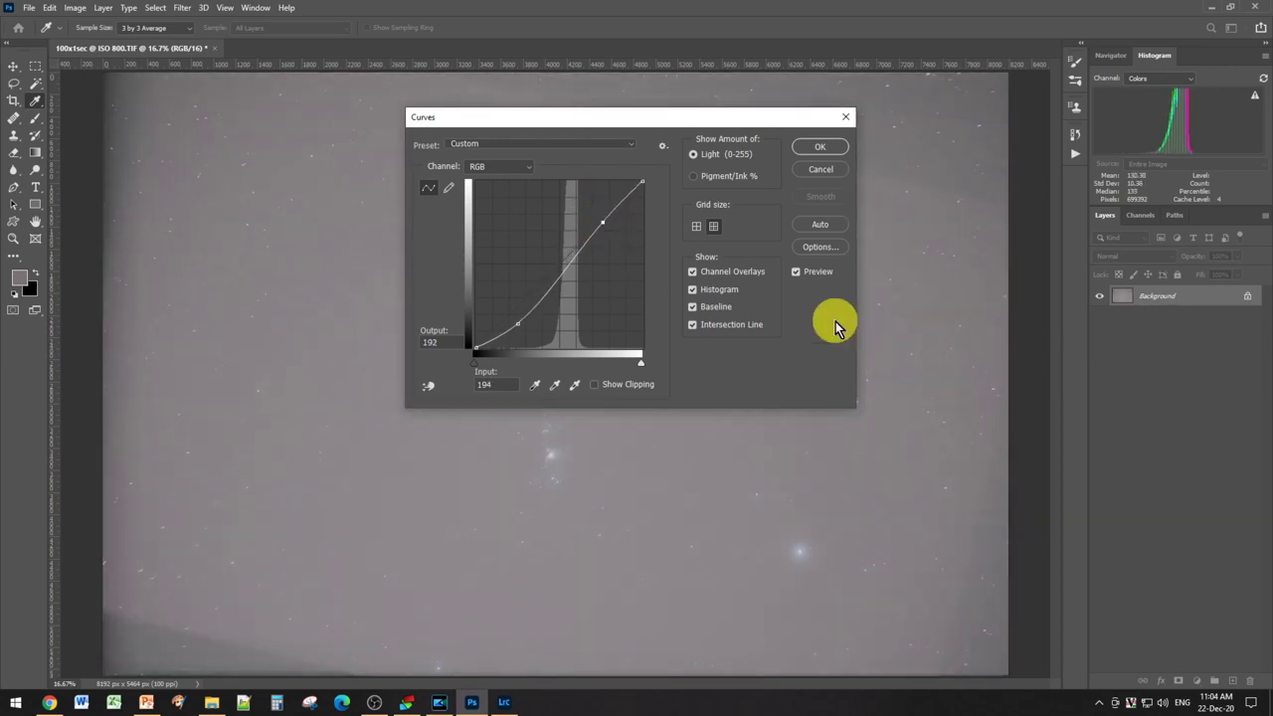
click(814, 149)
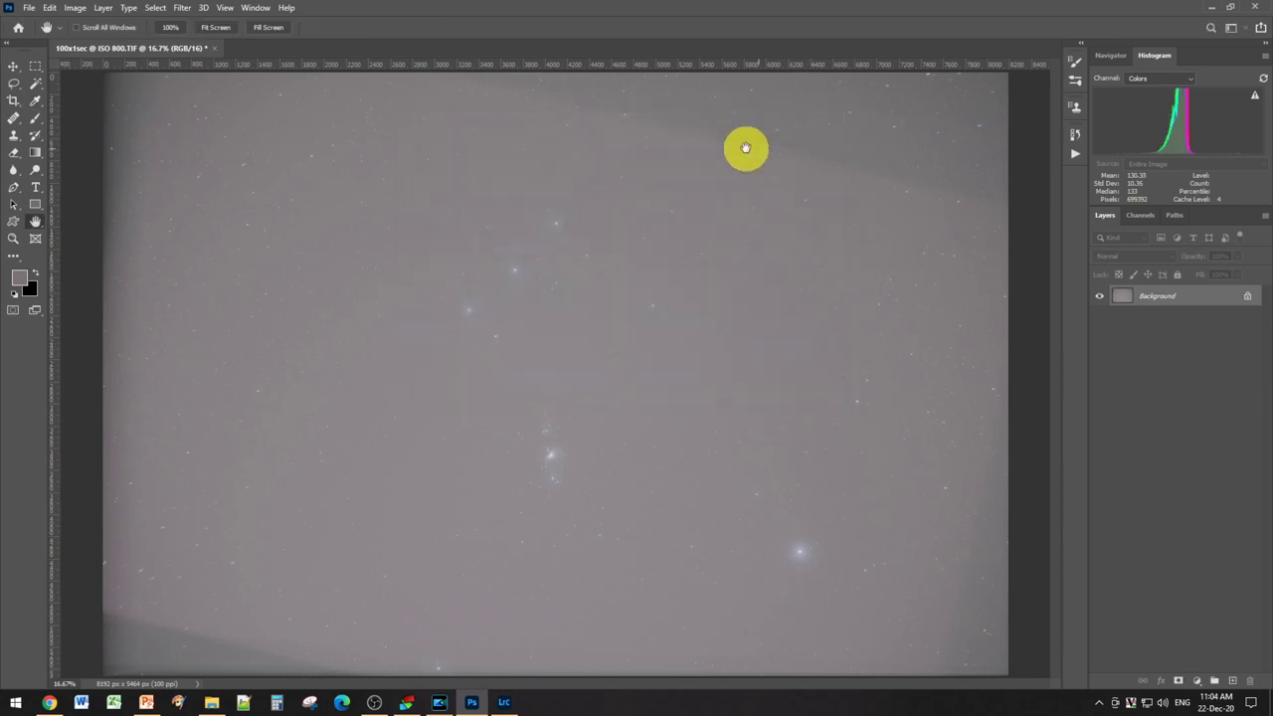
Step: Apply another Levels adjustment that raises the black input level toward the start of the histogram peak
click(75, 9)
mouse_move(109, 42)
click(231, 57)
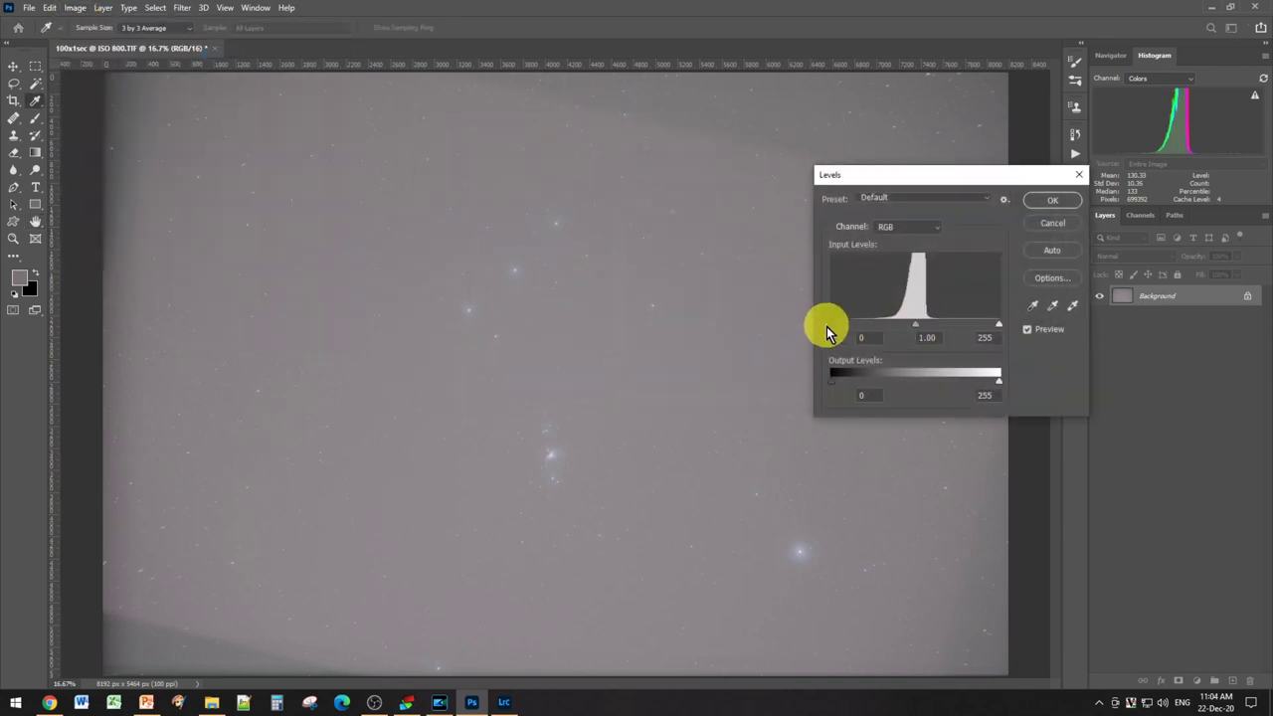
drag(831, 325, 855, 329)
click(1040, 204)
key(h)
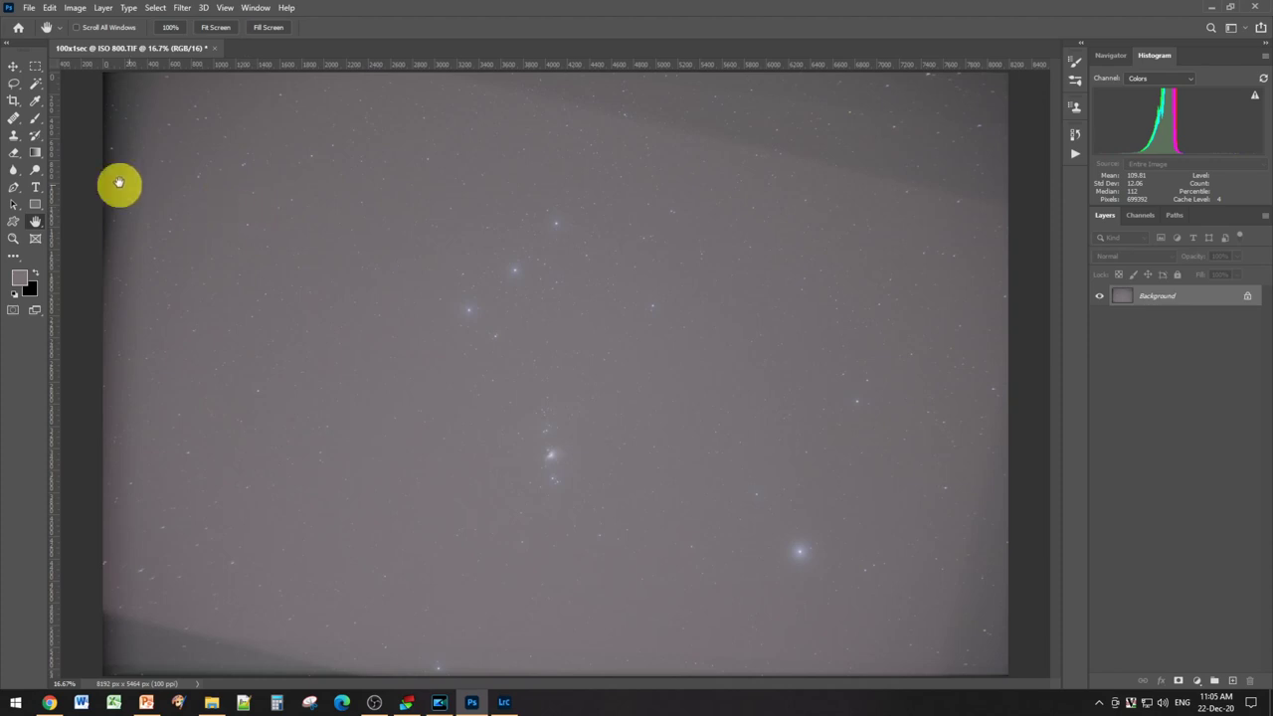
Step: Crop the image to about 4102 x 3292 px around Orion's belt and nebula, cutting off the dark stacking edges
click(13, 101)
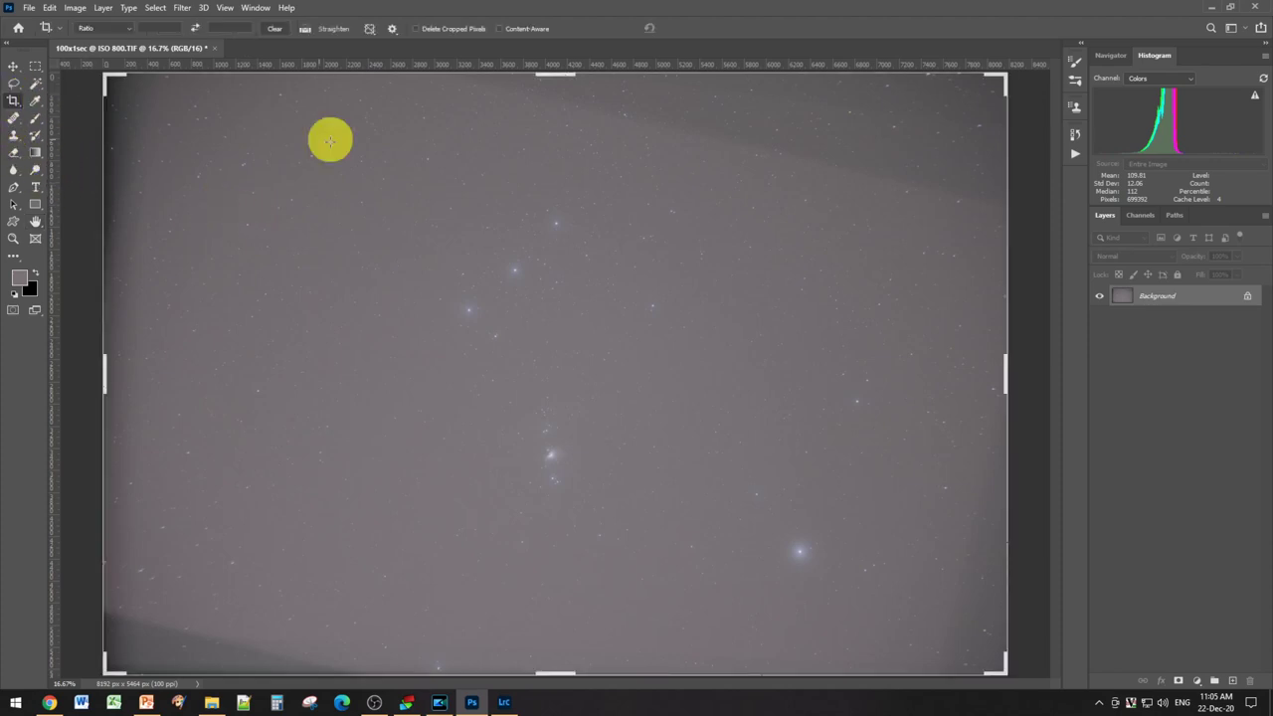
drag(106, 76, 219, 125)
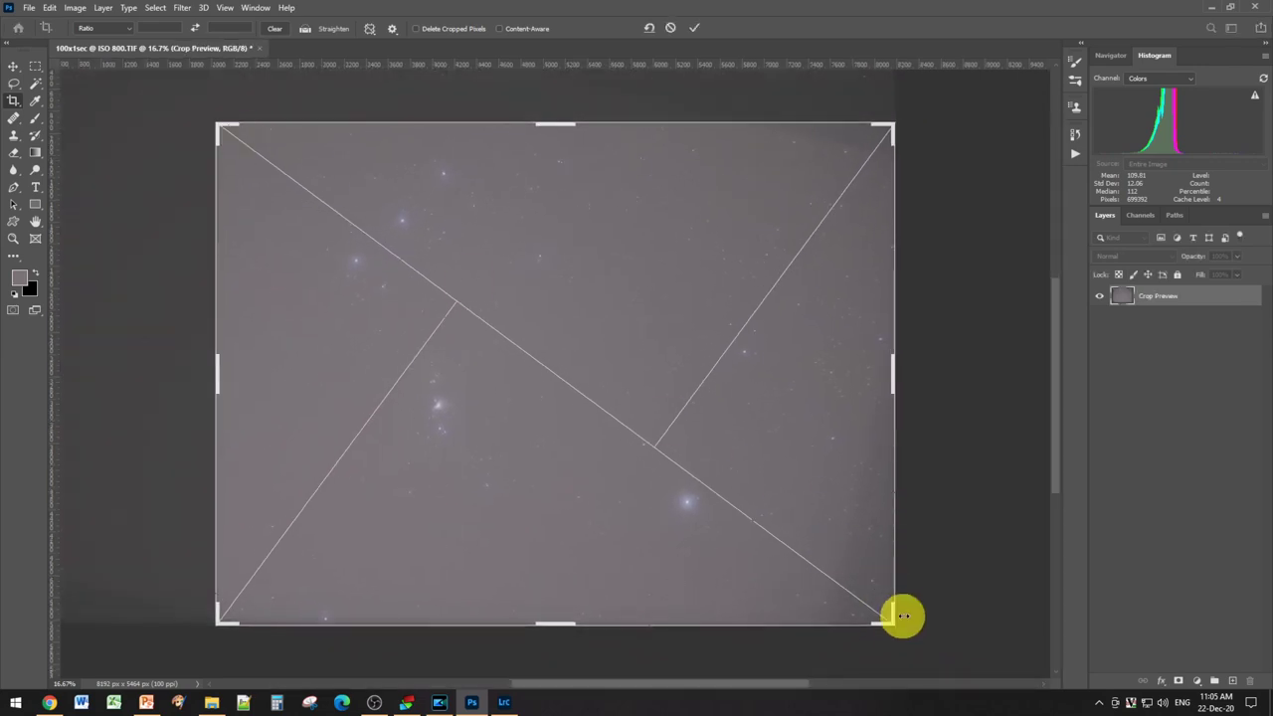
drag(891, 621, 775, 550)
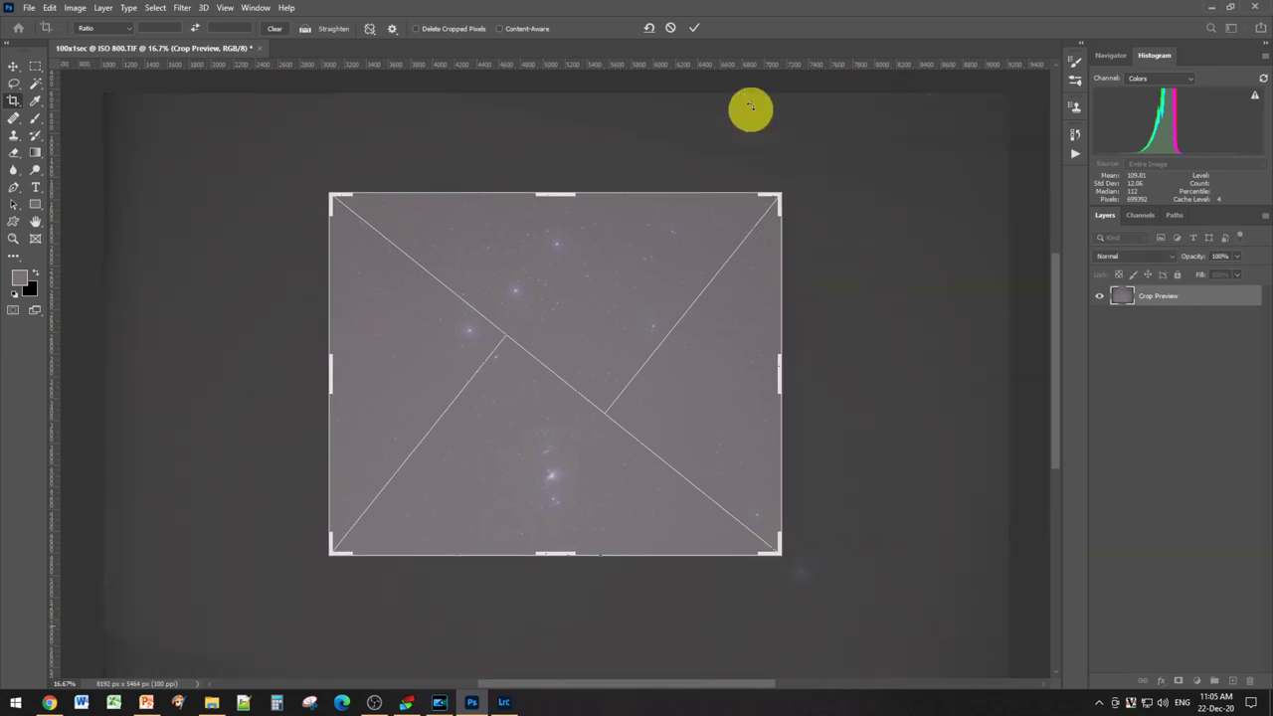
click(692, 26)
click(690, 26)
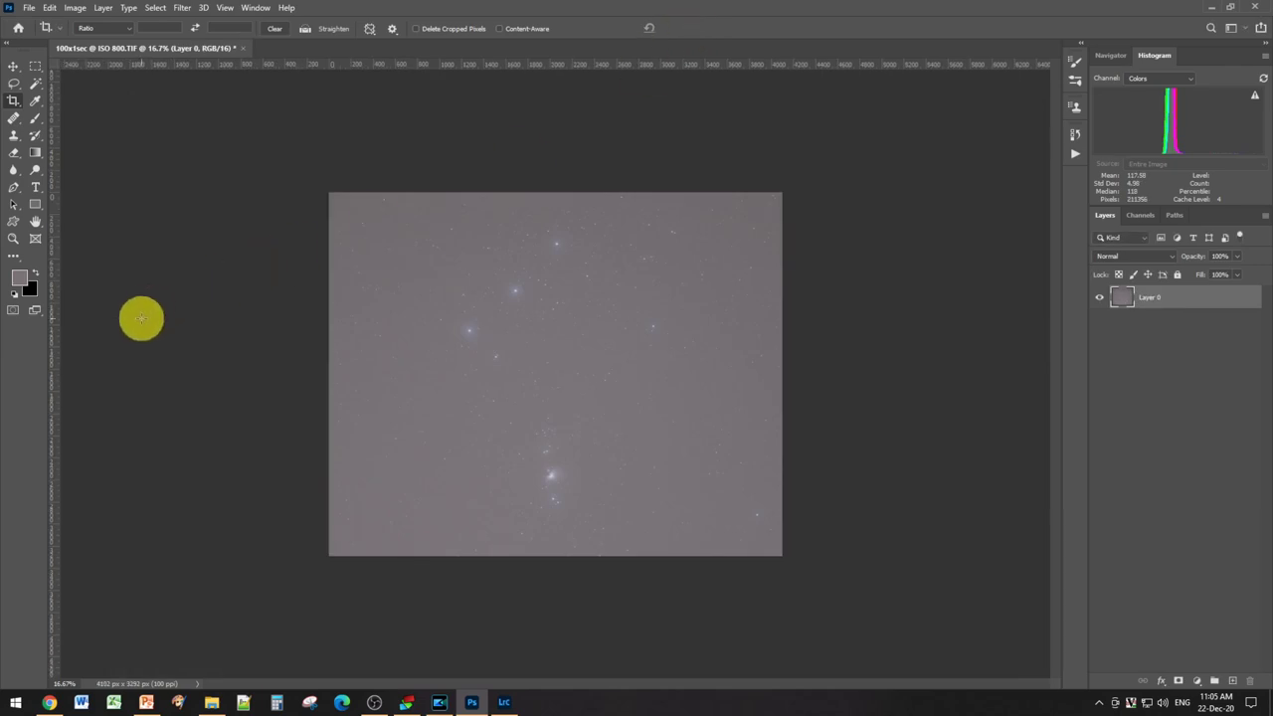
Step: Apply a Curves adjustment to the RGB channel with points at input 176, output 199 and input 55, output 40
scroll(611, 391, up, 3)
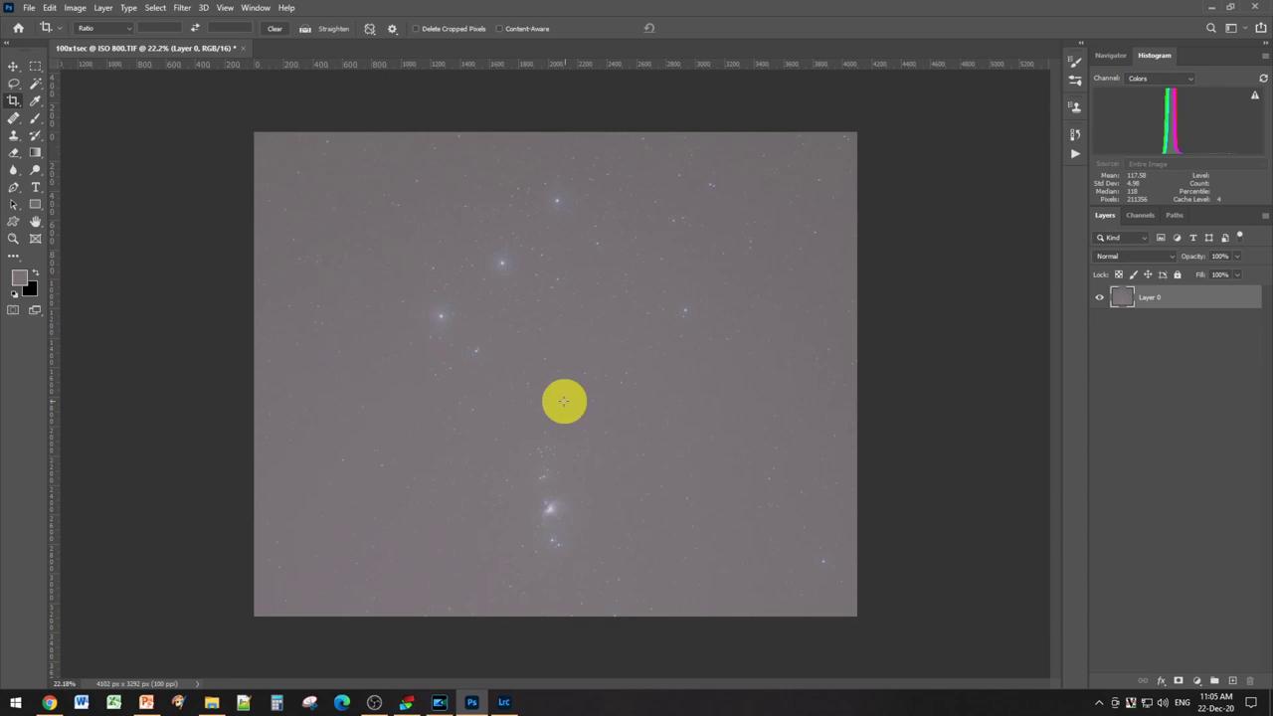
scroll(564, 402, up, 2)
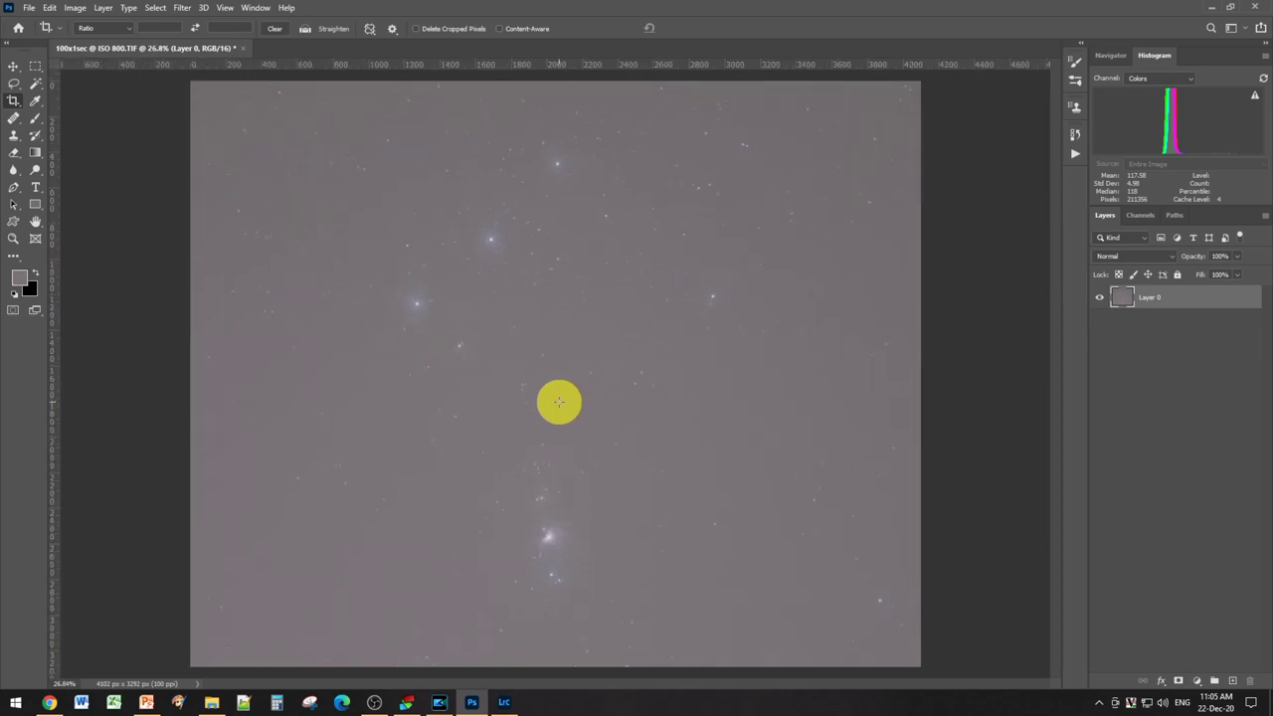
click(75, 8)
mouse_move(96, 43)
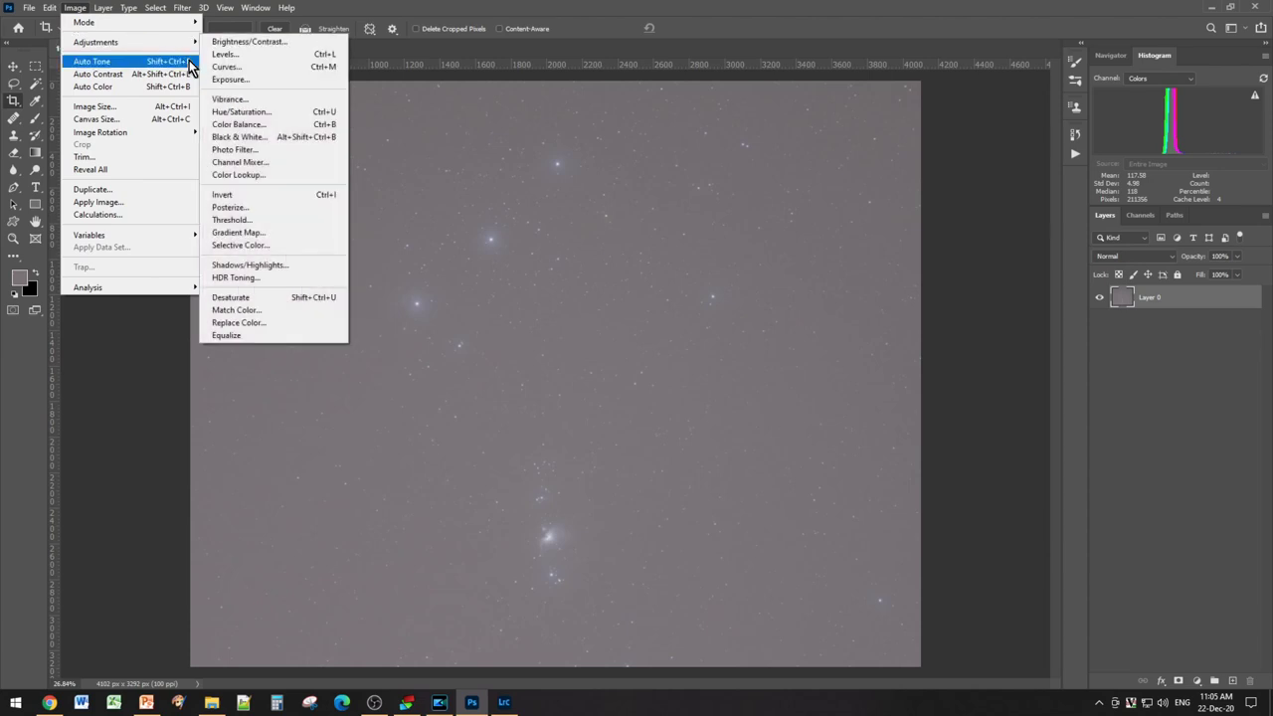
click(225, 67)
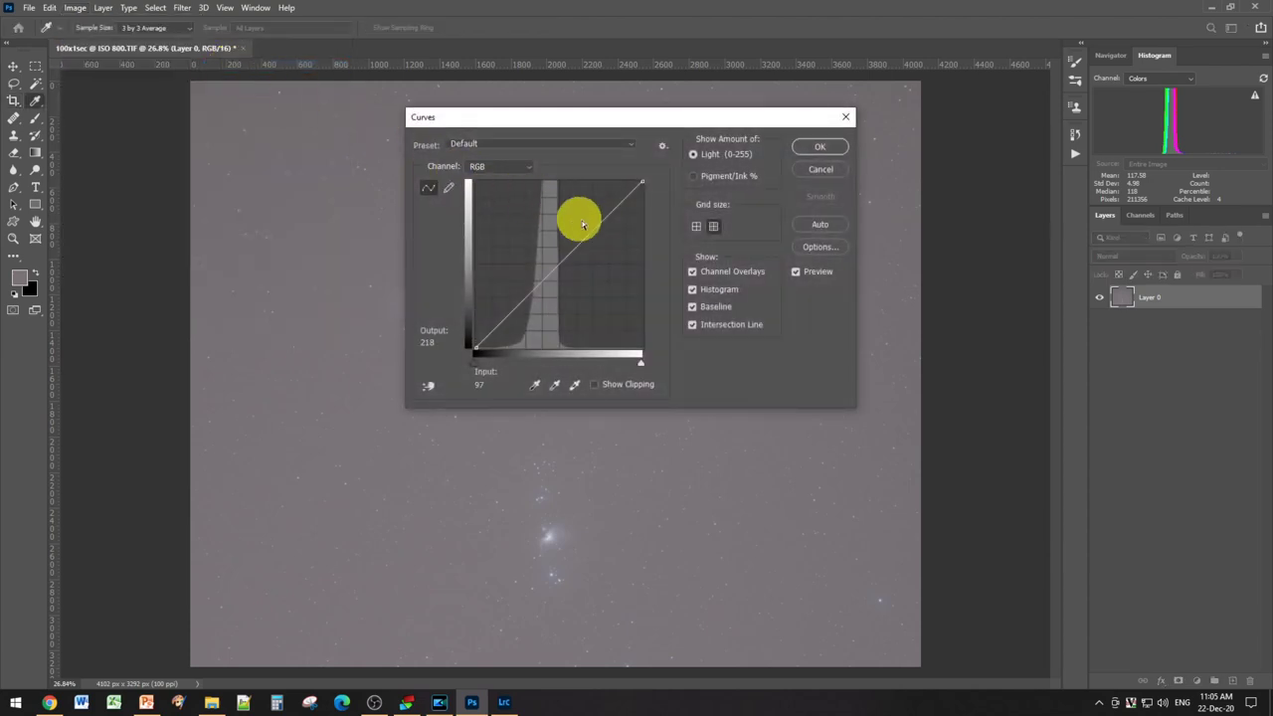
drag(599, 225, 591, 217)
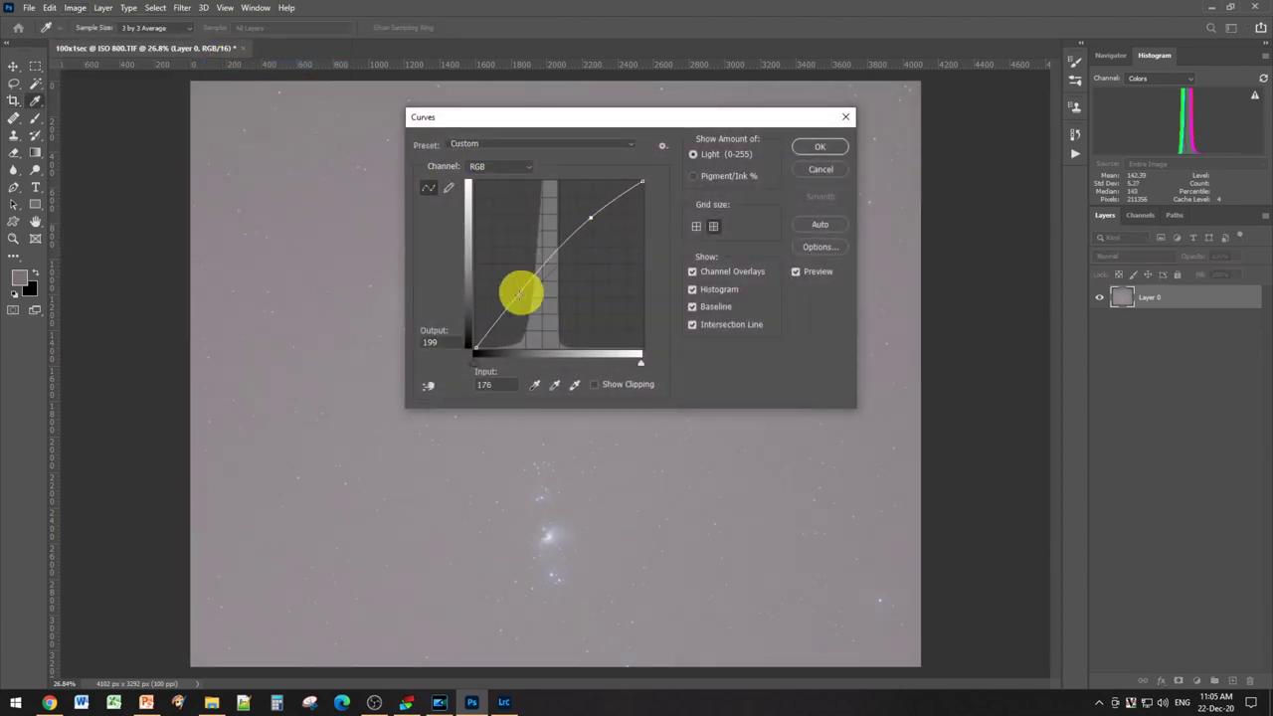
drag(500, 315, 510, 319)
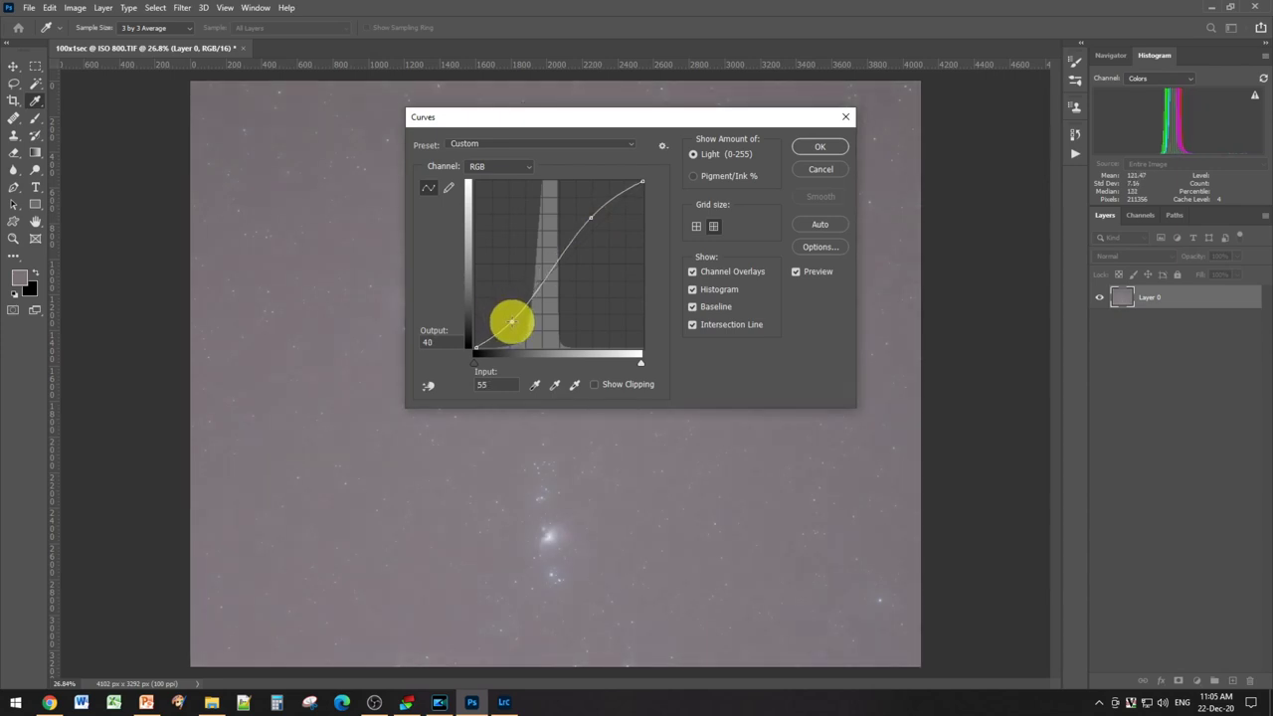
click(848, 174)
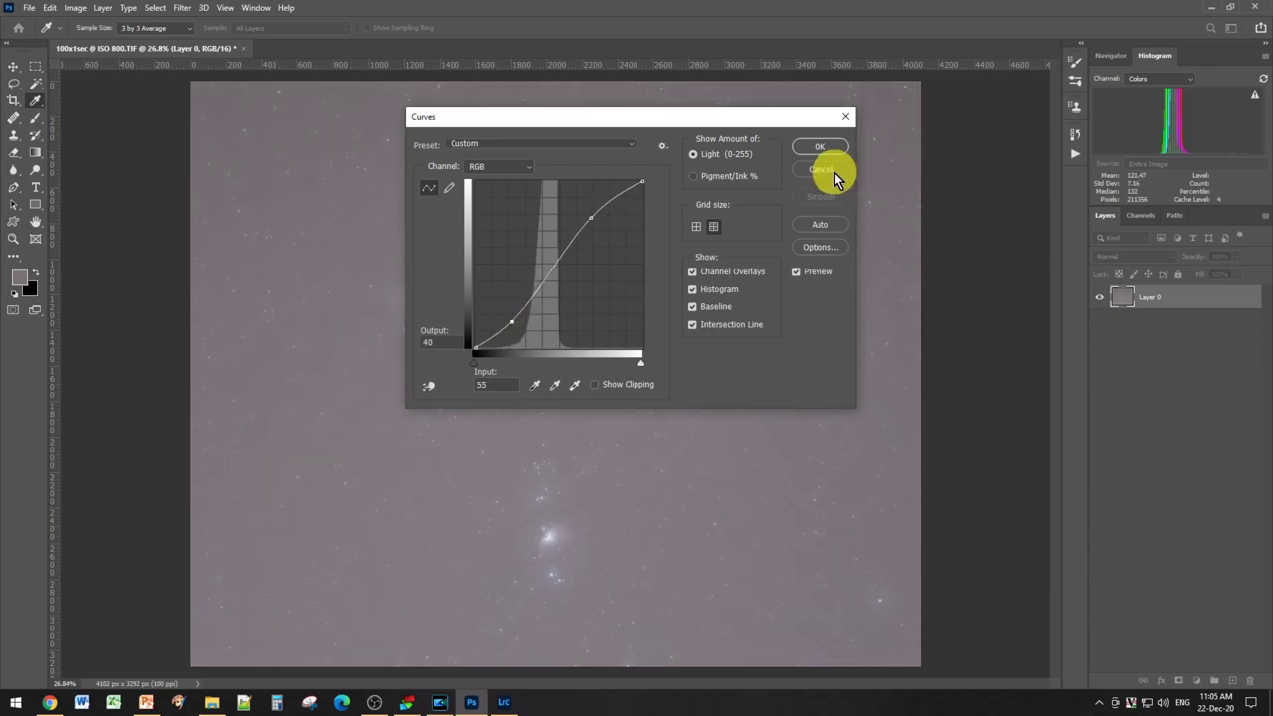
click(822, 149)
key(c)
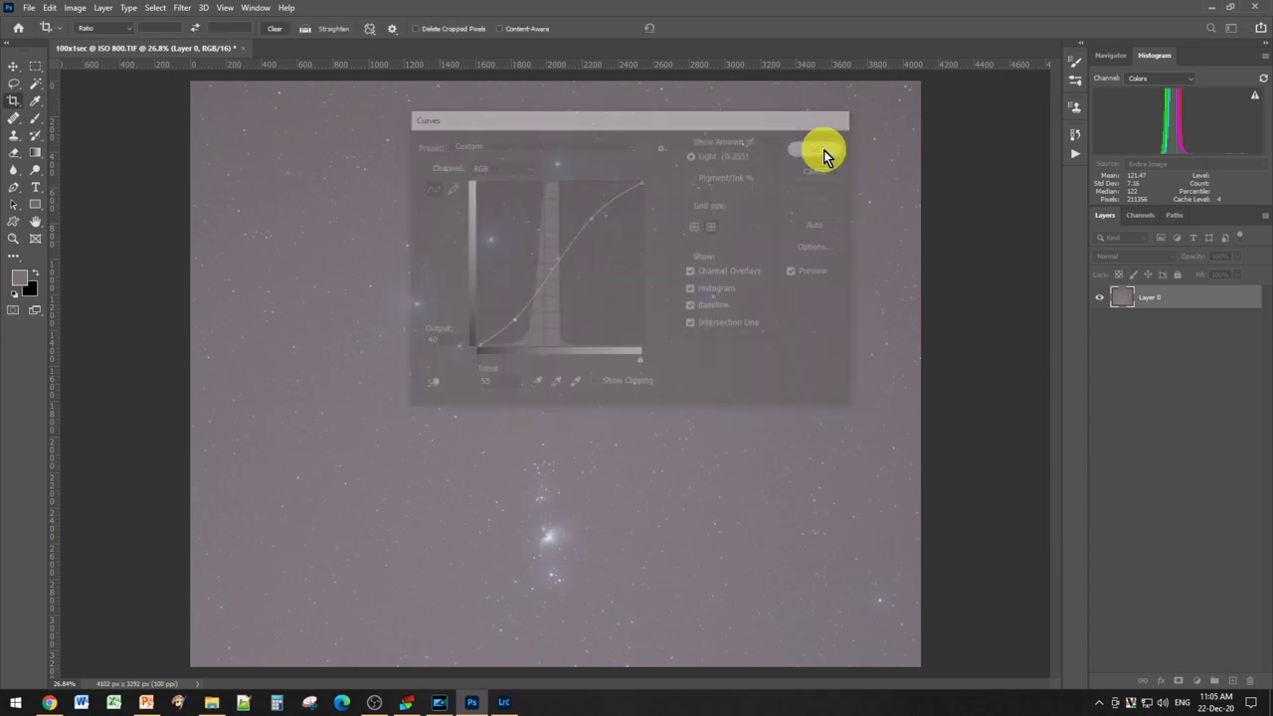
Step: Apply a Levels adjustment to the RGB channel with the black input level at 24
click(35, 223)
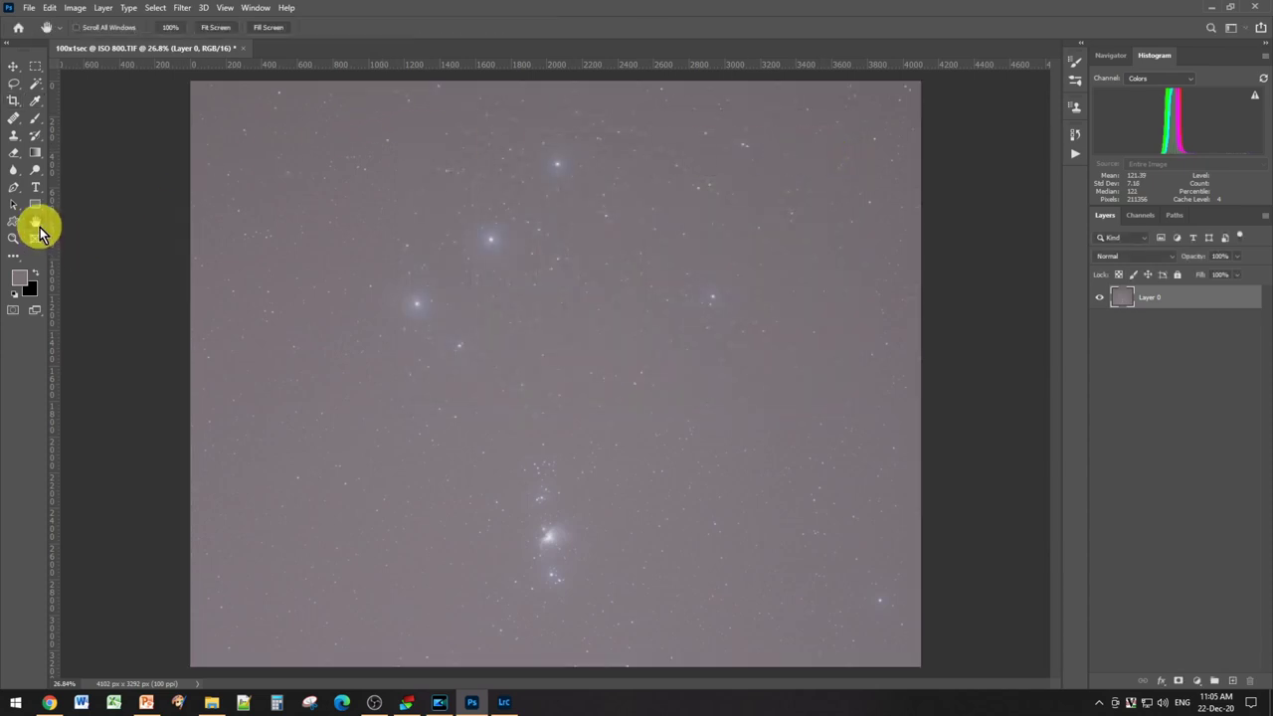
click(77, 10)
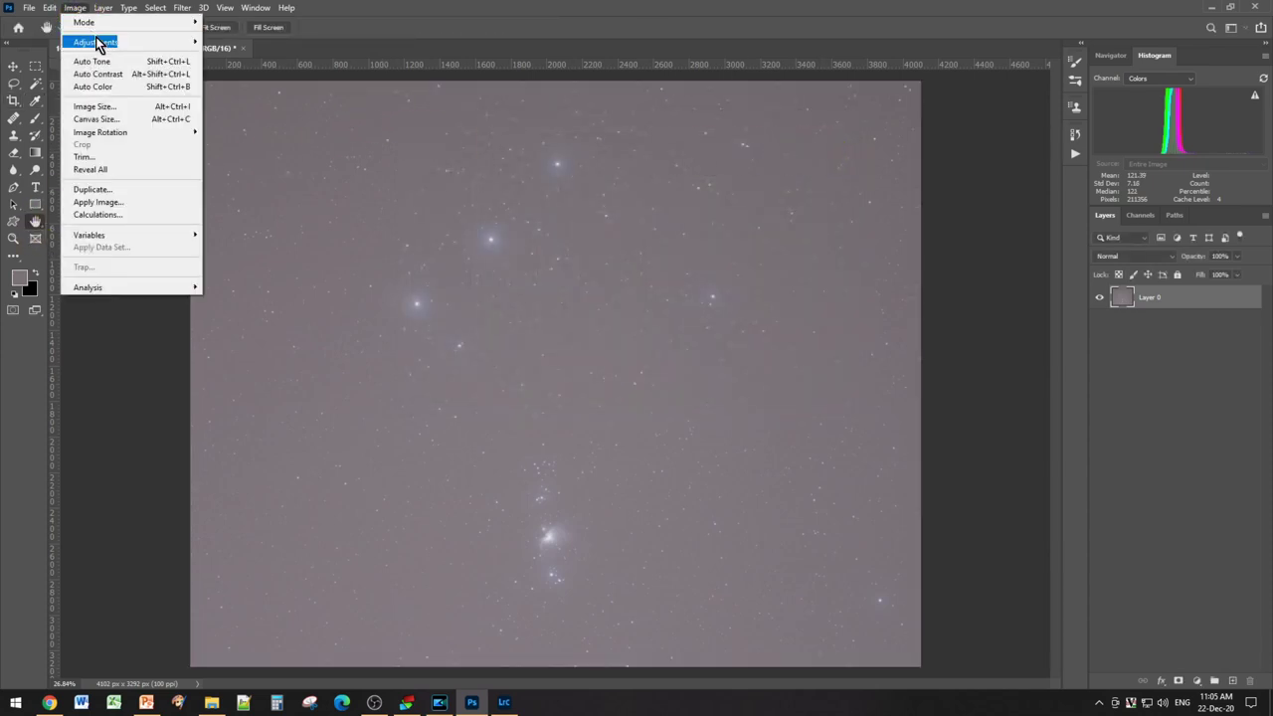
mouse_move(176, 45)
click(219, 62)
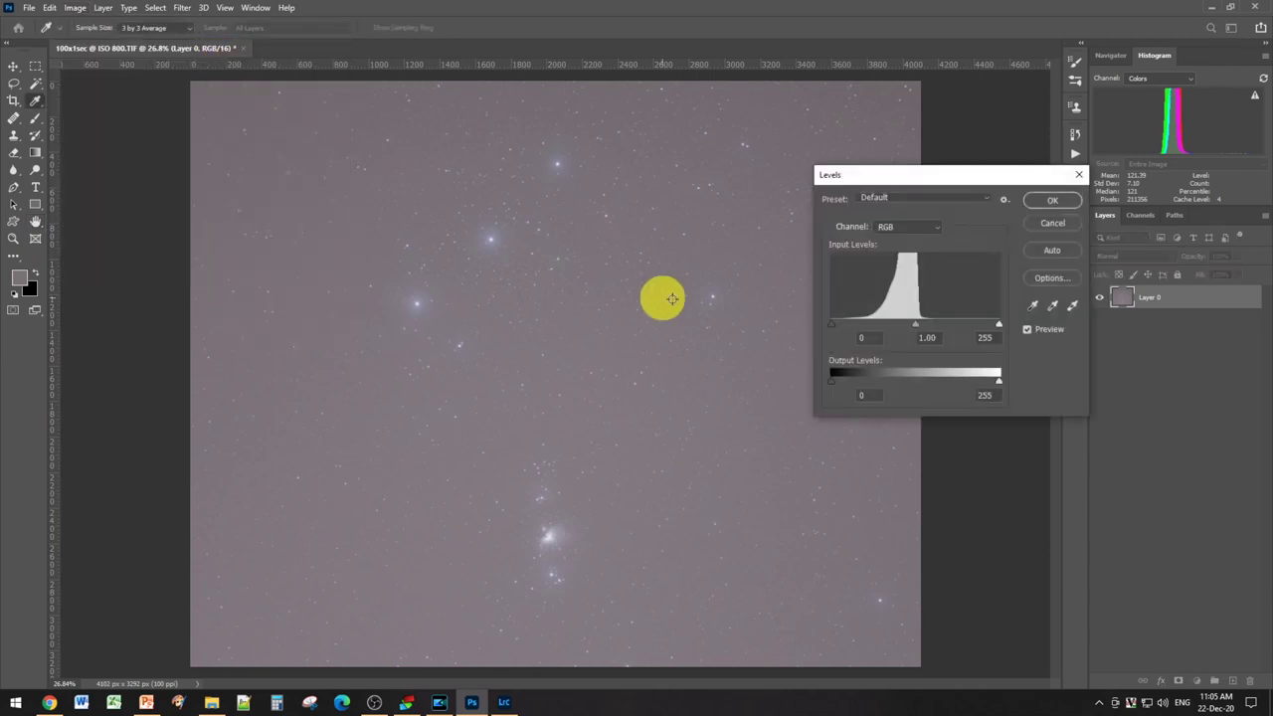
mouse_move(834, 325)
mouse_down()
mouse_move(901, 325)
mouse_move(832, 325)
mouse_move(847, 325)
mouse_up()
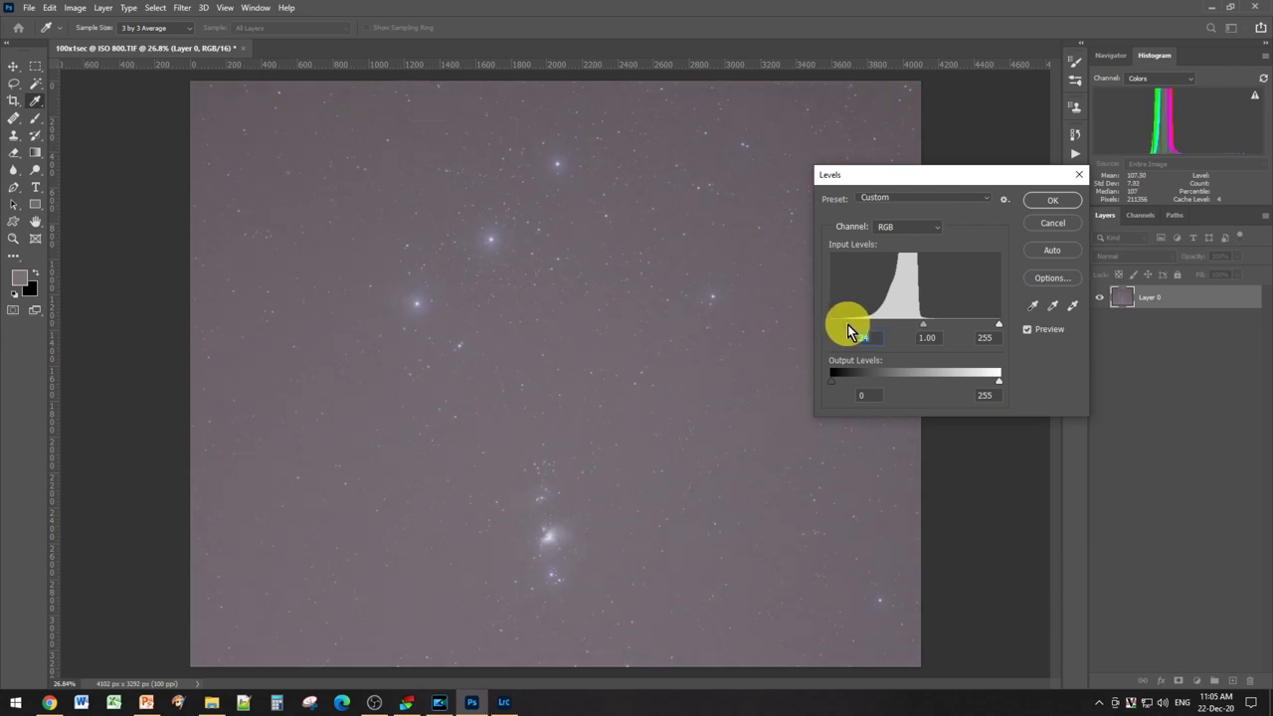
click(1050, 200)
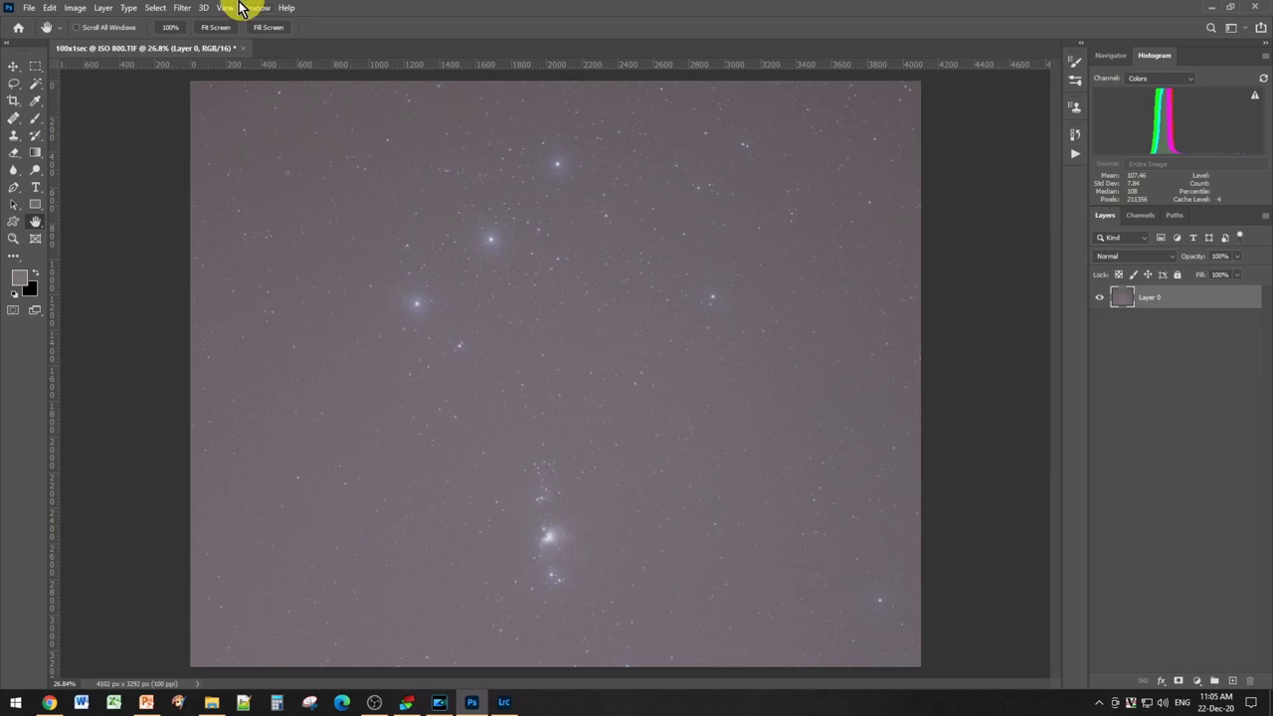
Step: Apply a Curves adjustment to the RGB channel with points at input 167, output 193 and input 42, output 34
click(75, 8)
mouse_move(125, 42)
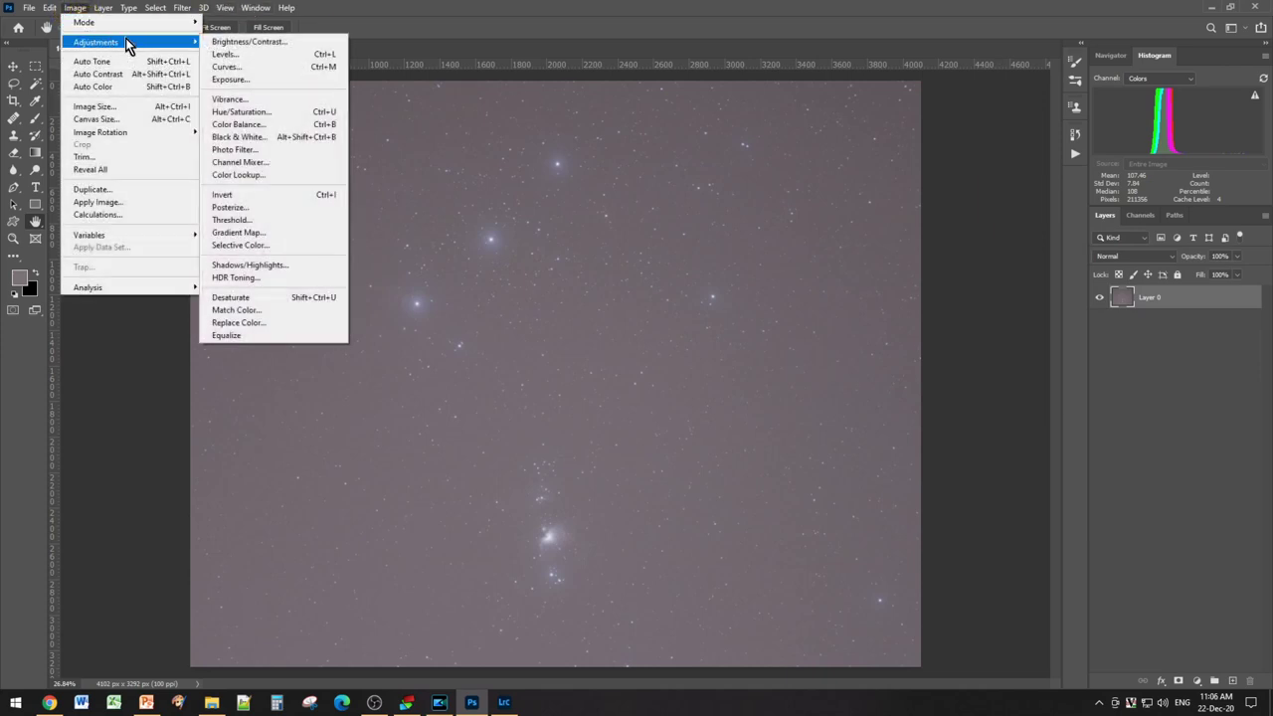
click(298, 67)
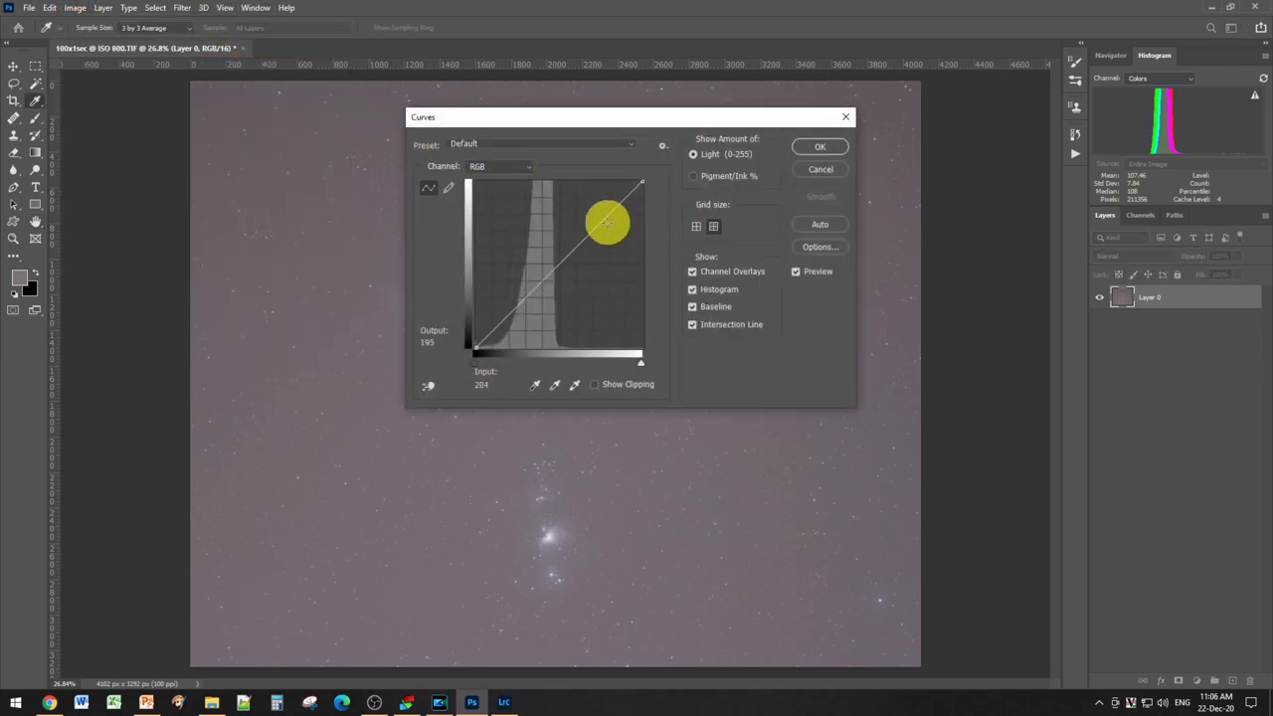
drag(595, 228, 584, 220)
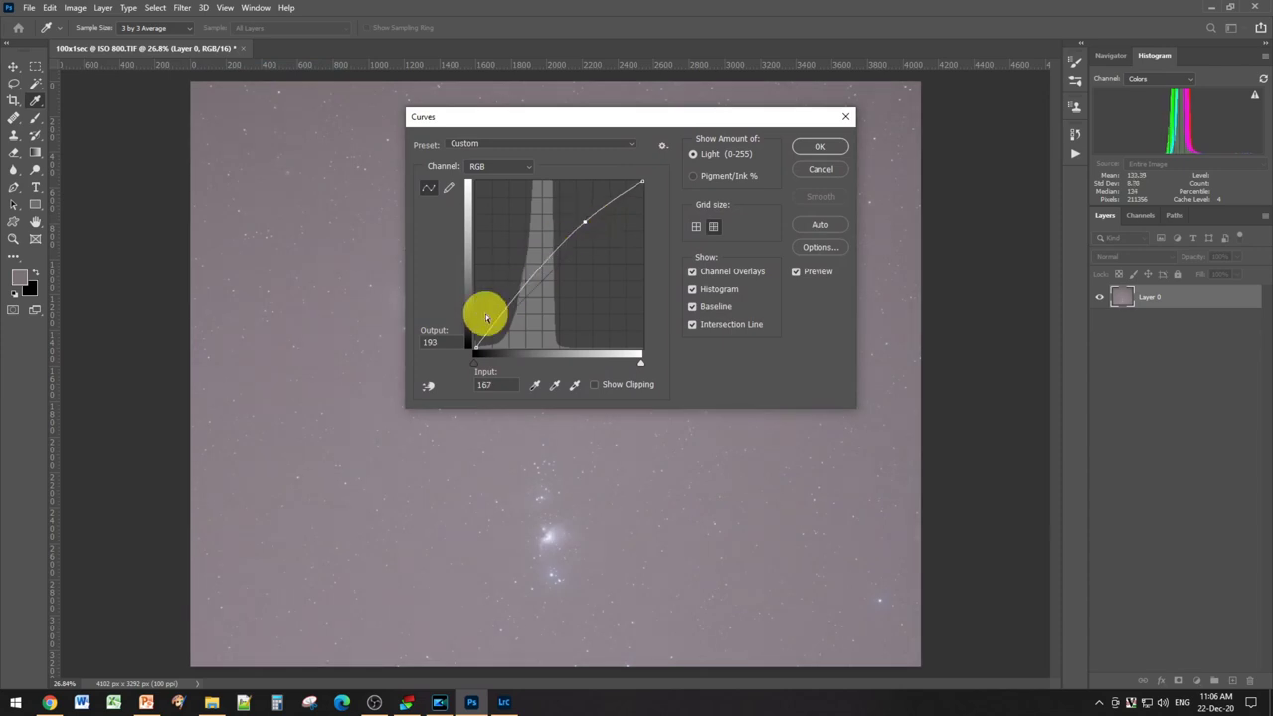
drag(495, 320, 503, 325)
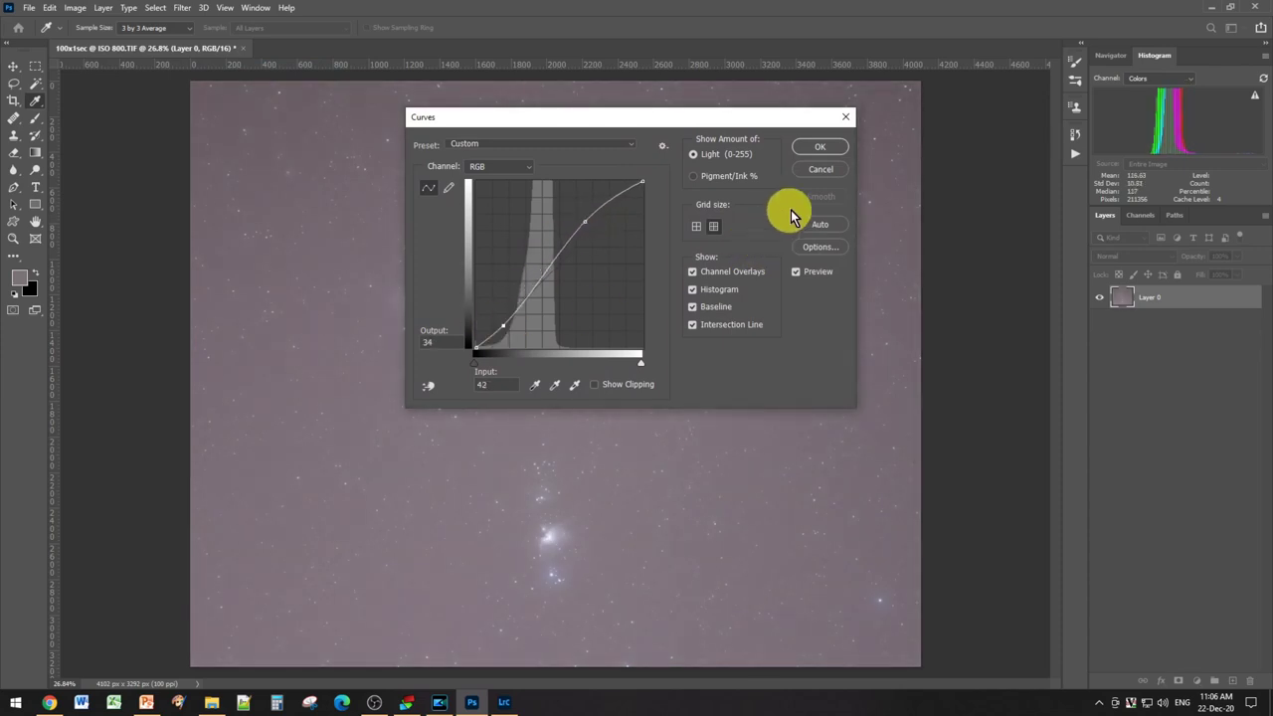
click(820, 148)
key(h)
click(75, 9)
mouse_move(119, 43)
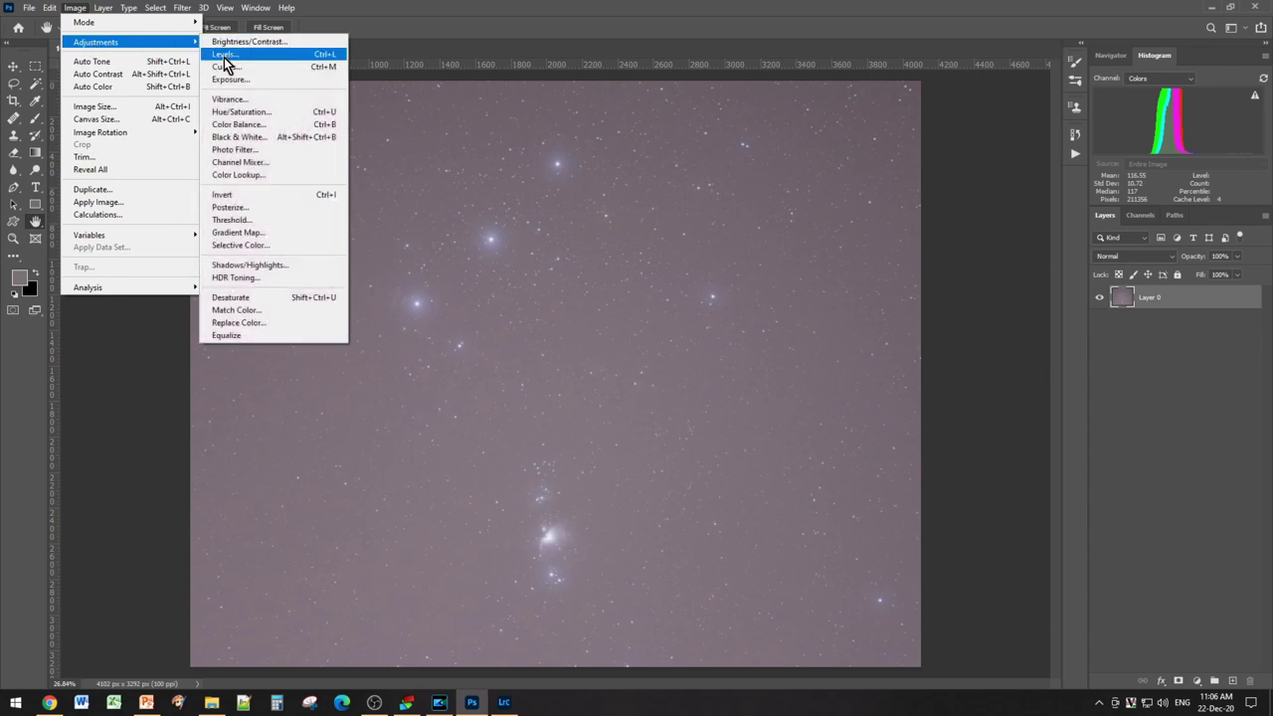
click(228, 55)
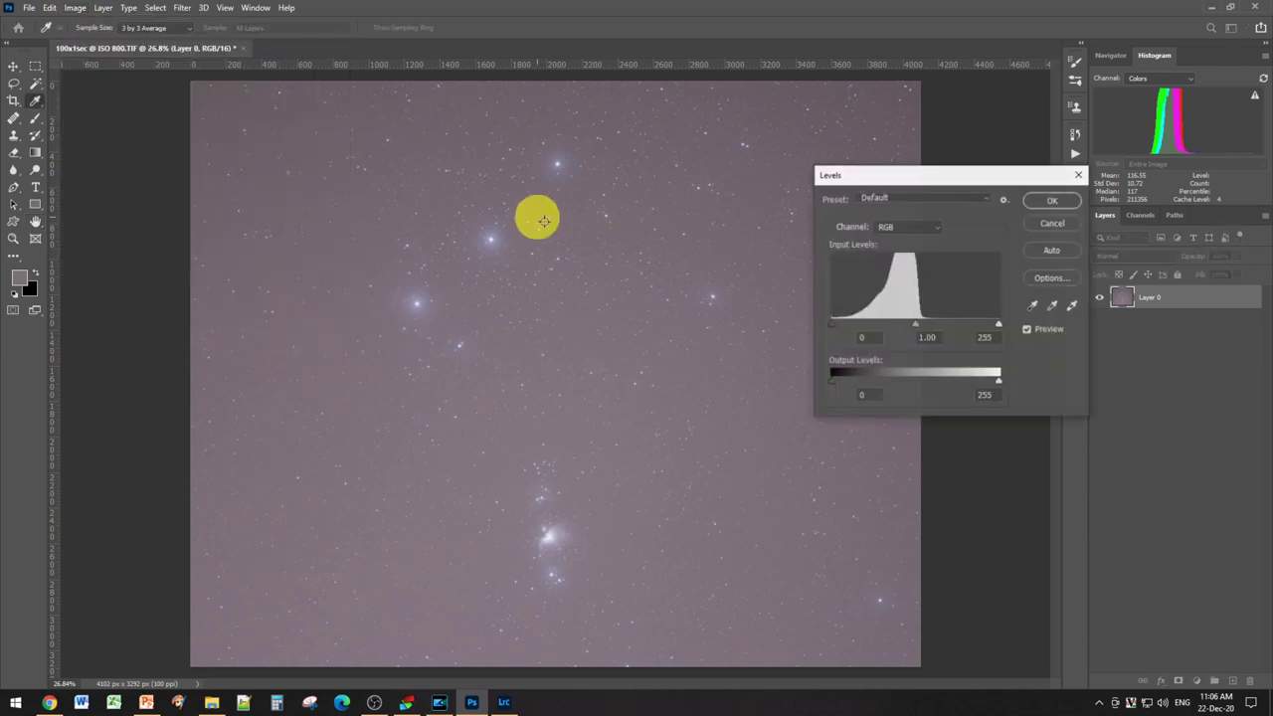
drag(835, 325, 887, 335)
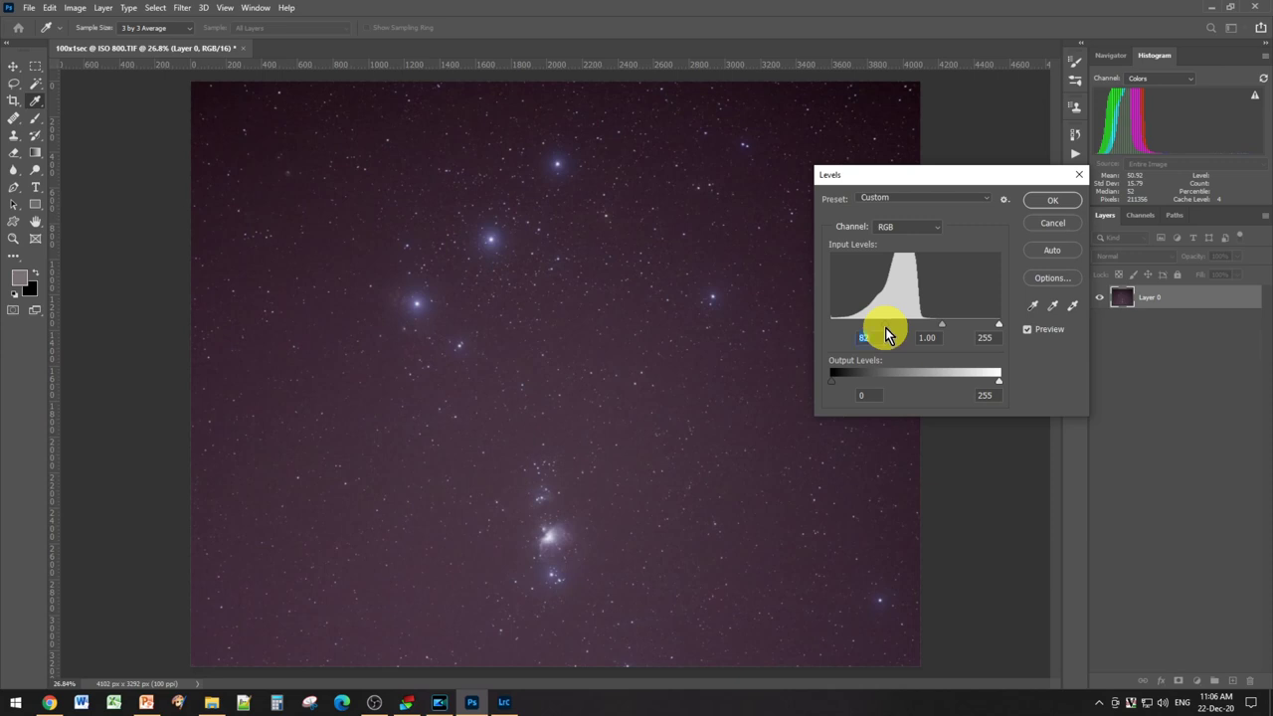
drag(890, 174, 1001, 236)
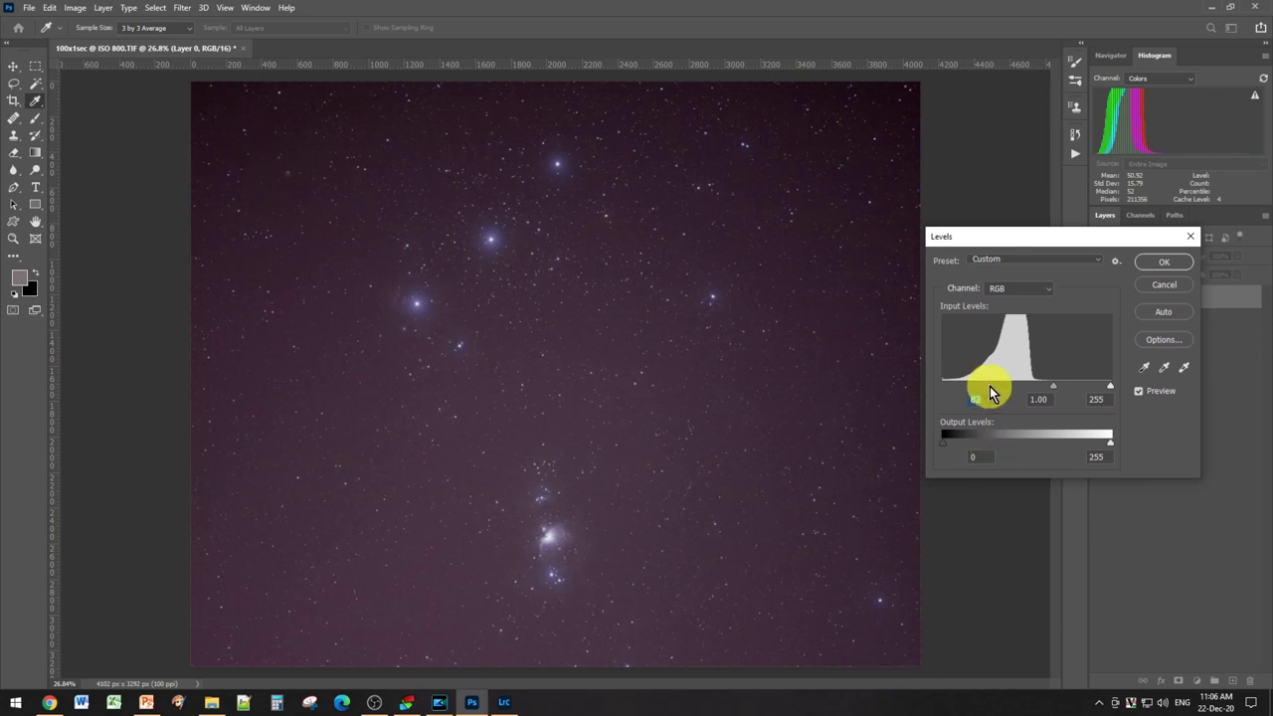
drag(994, 388, 936, 388)
key(h)
click(1155, 288)
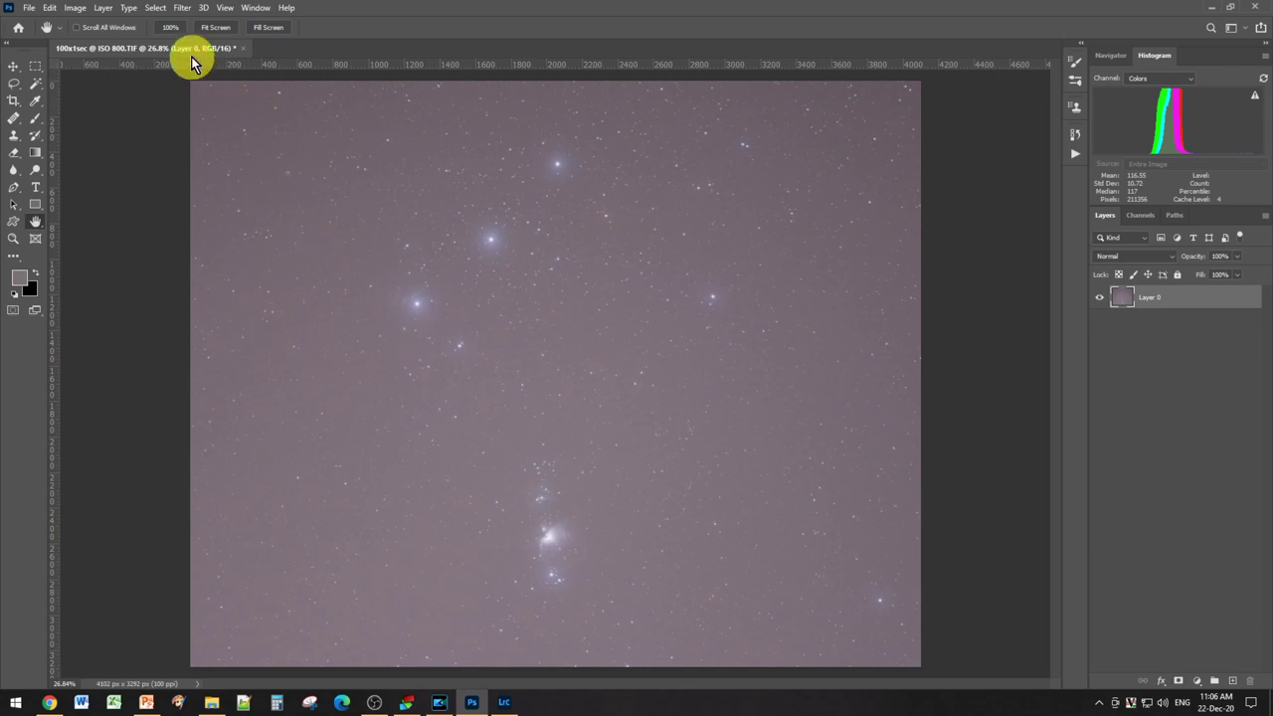
click(182, 8)
click(221, 290)
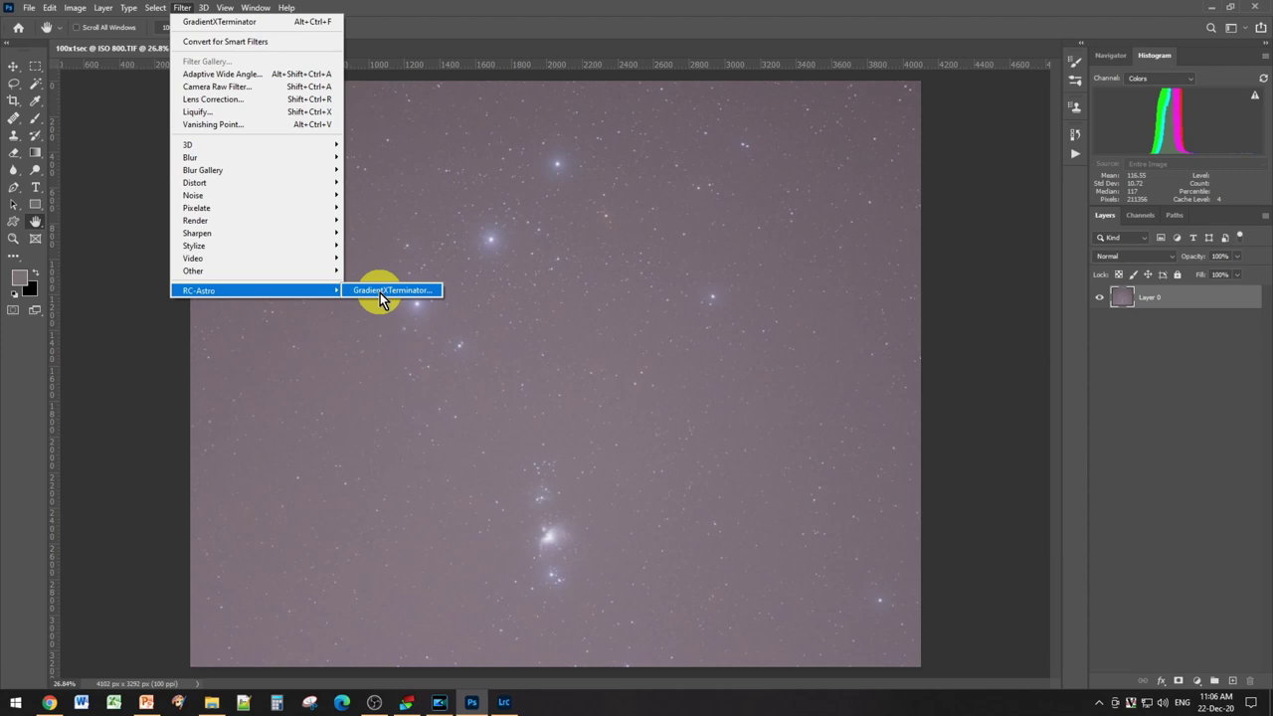
click(380, 293)
click(688, 247)
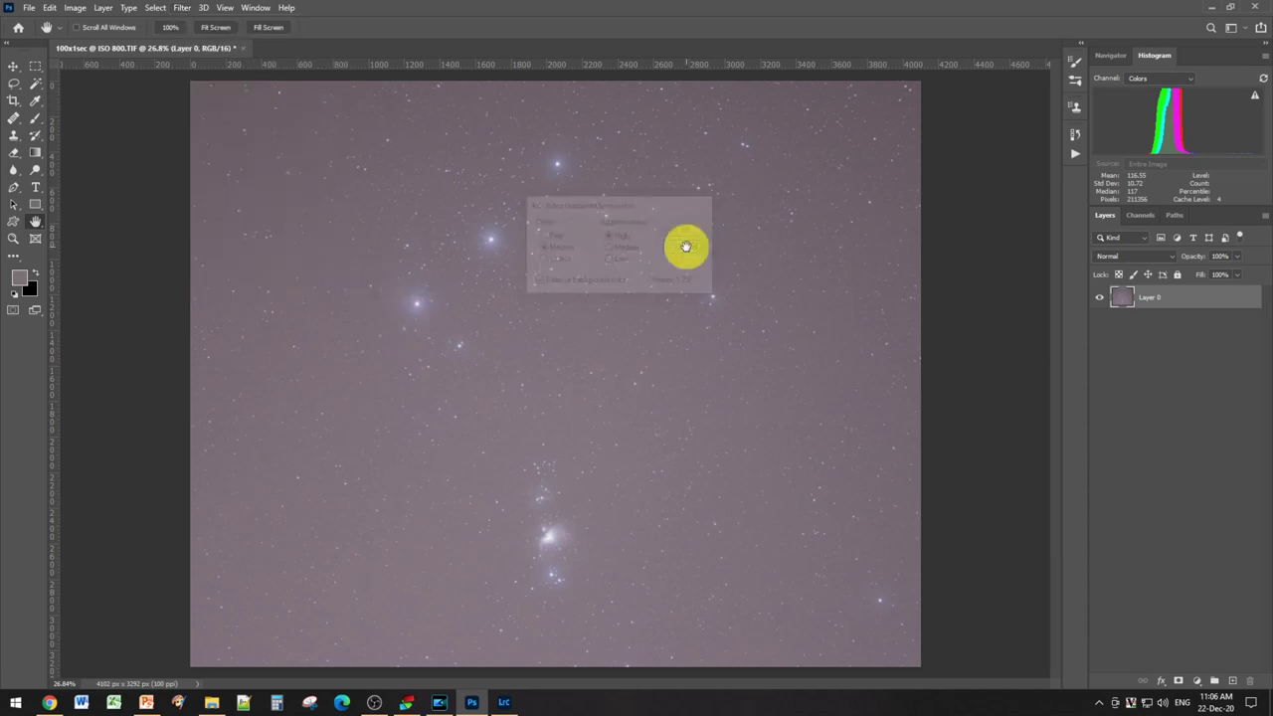
Step: Draw a freehand lasso selection around Orion's belt stars and the nebula, and invert it to select the surrounding sky
click(14, 86)
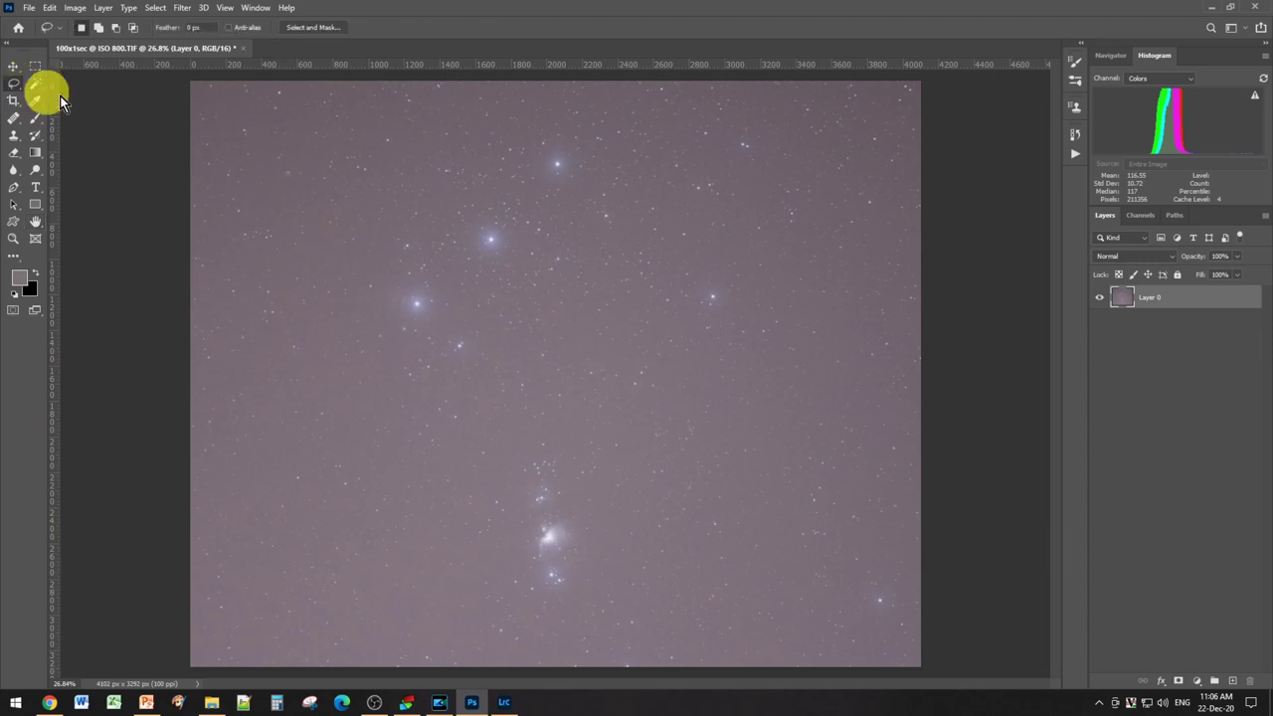
mouse_move(528, 134)
mouse_down()
mouse_move(411, 188)
mouse_move(368, 232)
mouse_move(349, 284)
mouse_move(357, 331)
mouse_move(438, 387)
mouse_move(458, 424)
mouse_move(470, 549)
mouse_move(490, 585)
mouse_move(524, 611)
mouse_move(573, 613)
mouse_move(606, 582)
mouse_move(618, 518)
mouse_move(602, 393)
mouse_move(655, 223)
mouse_move(629, 180)
mouse_move(526, 128)
mouse_up()
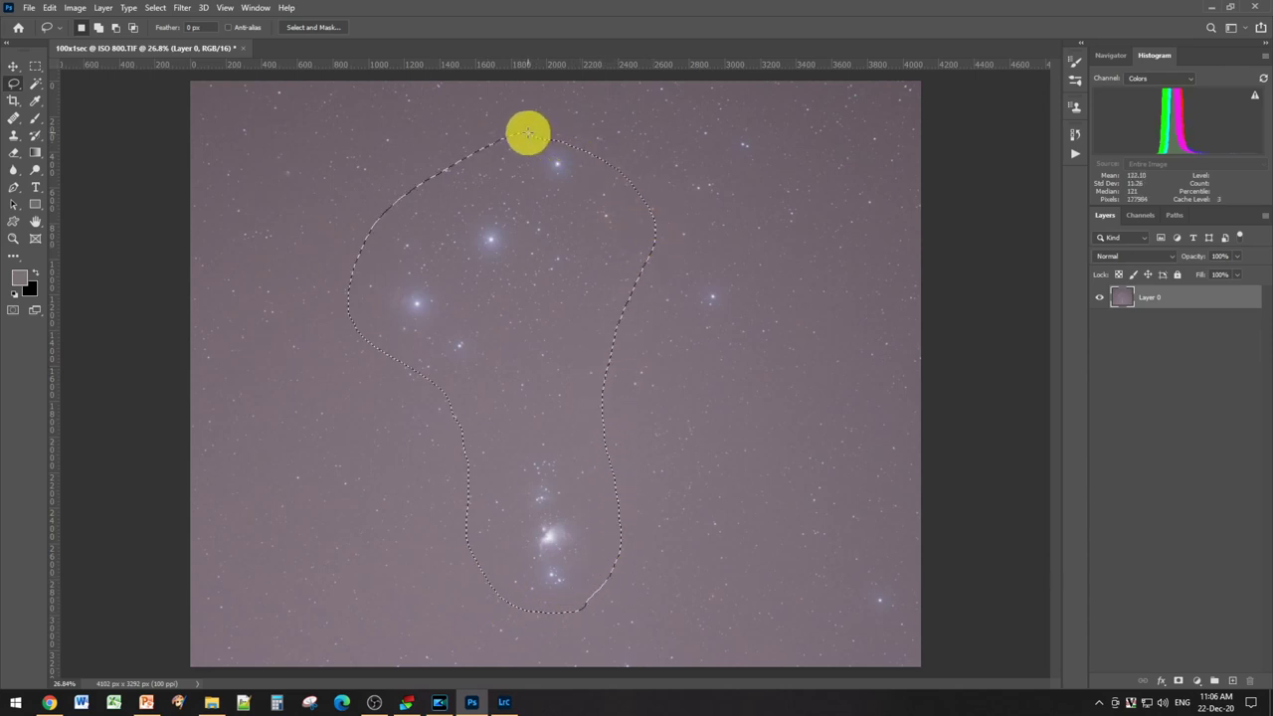
click(156, 9)
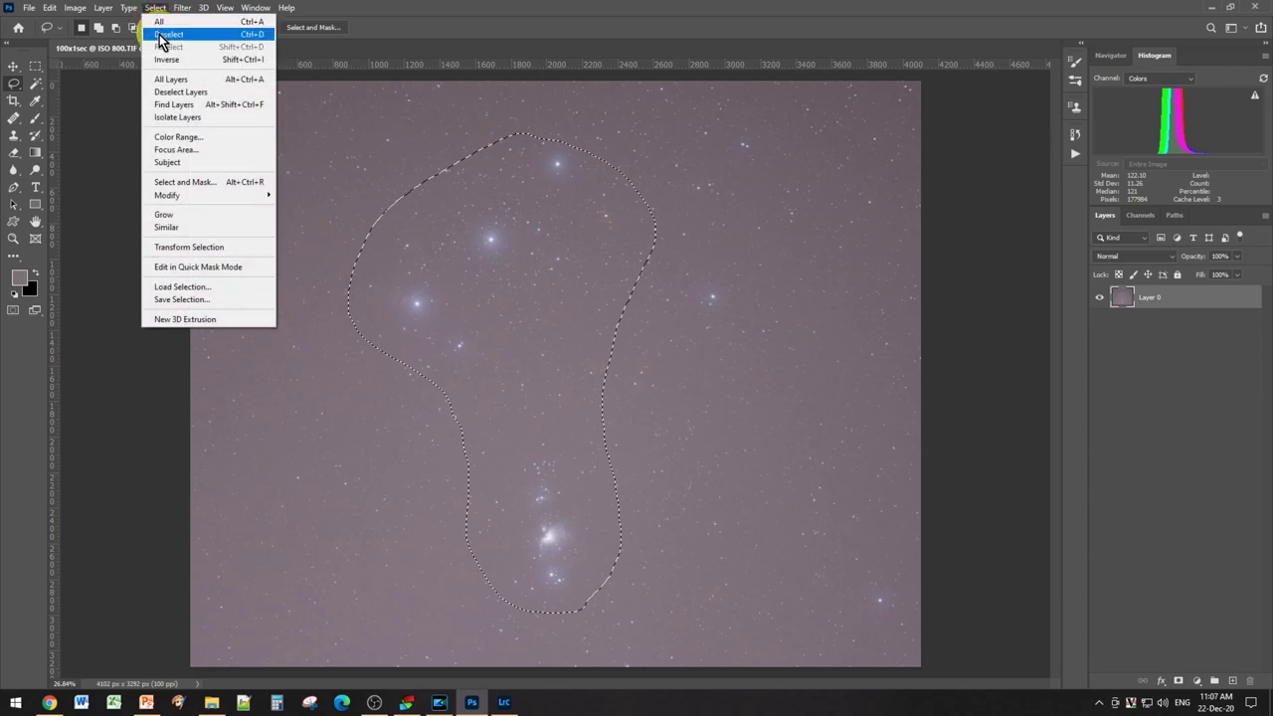
click(165, 61)
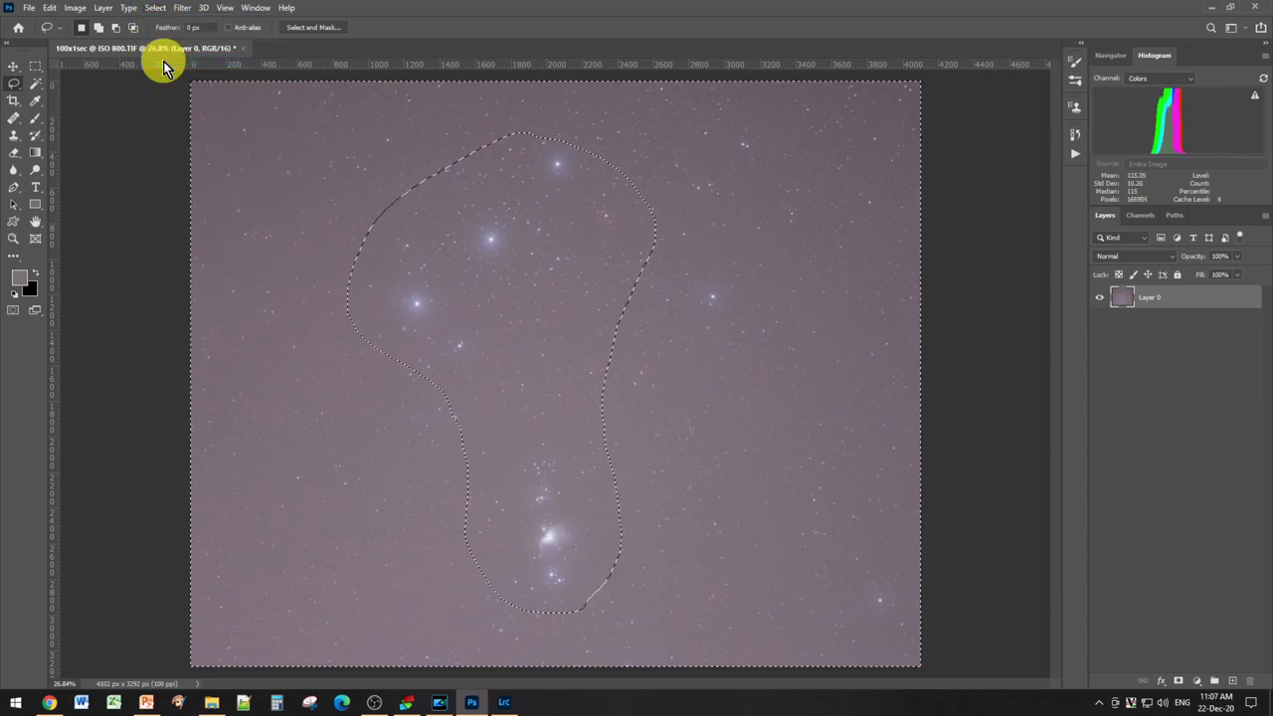
Step: Run the GradientXTerminator filter on the selected sky with Coarse detail, Medium aggressiveness and background colour balancing, and clear the selection
click(182, 10)
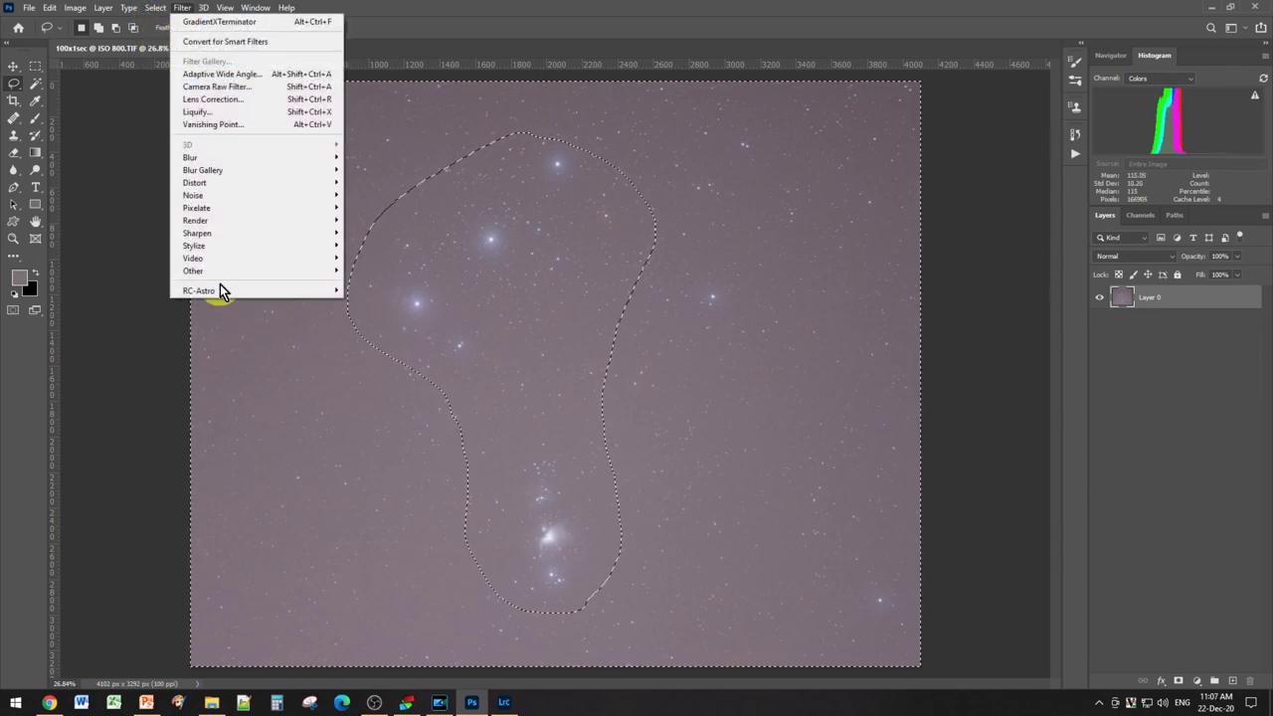
mouse_move(213, 291)
click(373, 290)
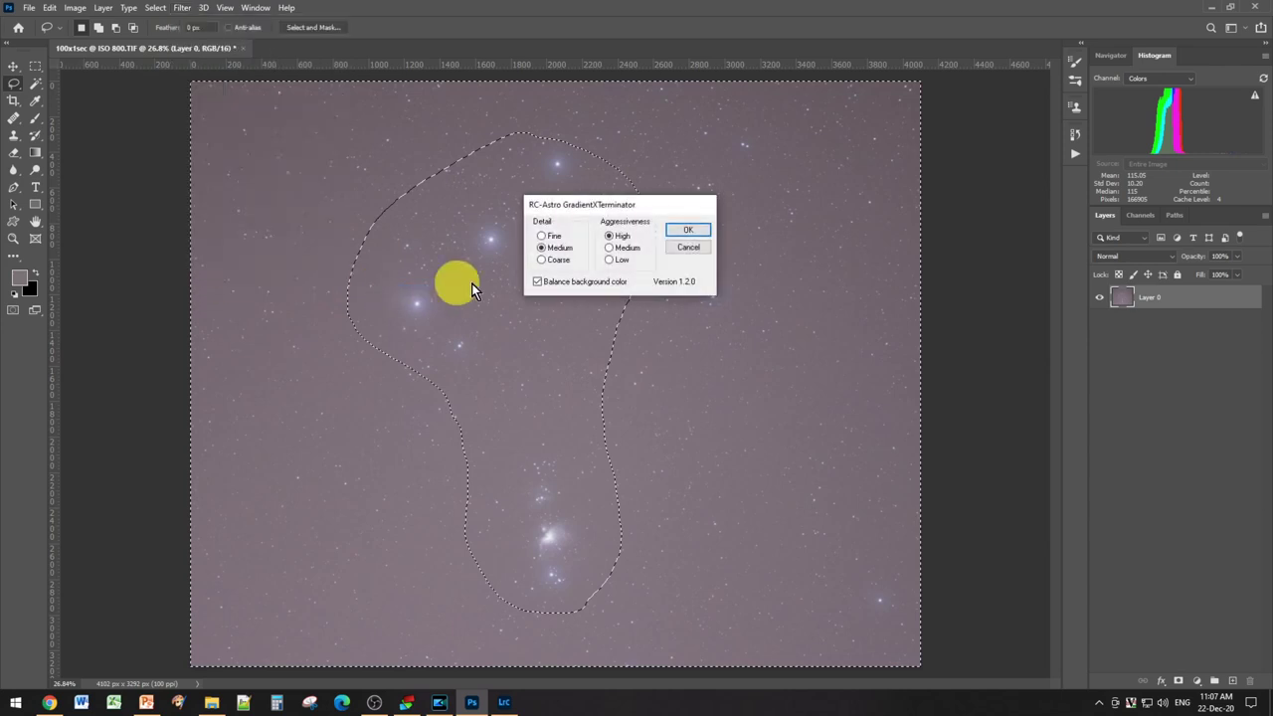
click(542, 261)
click(614, 253)
click(686, 227)
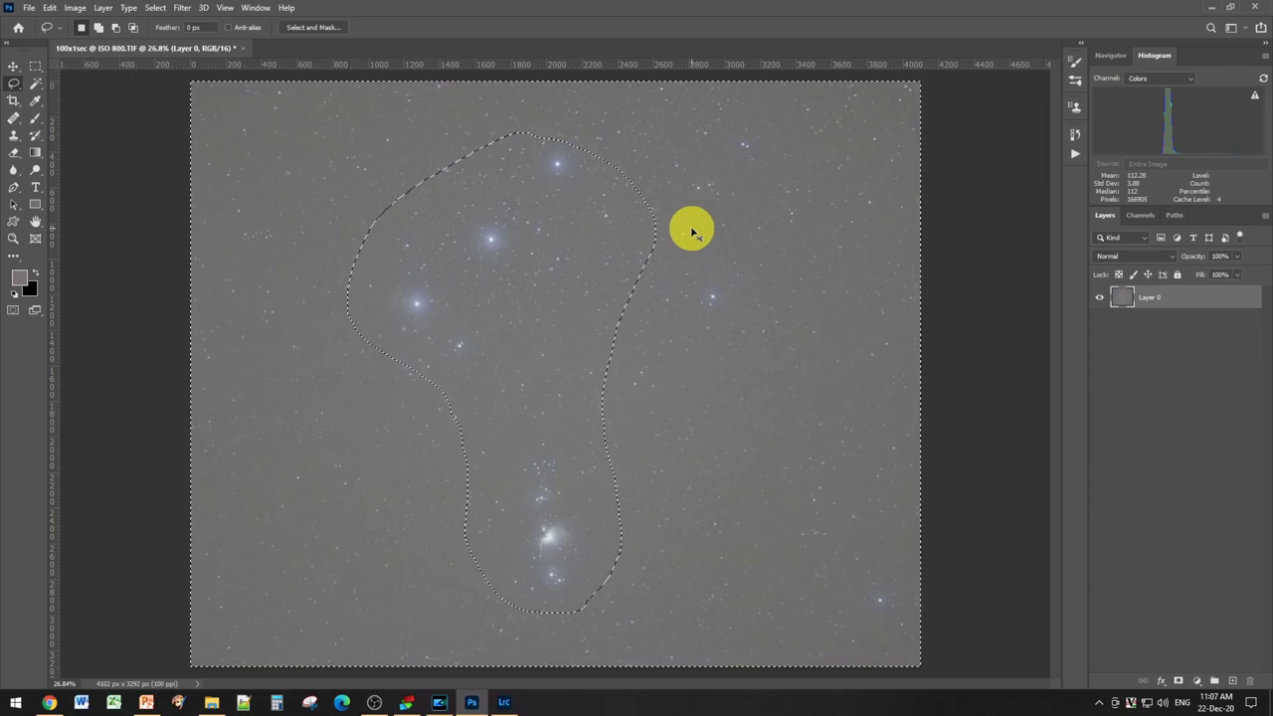
key(ctrl+d)
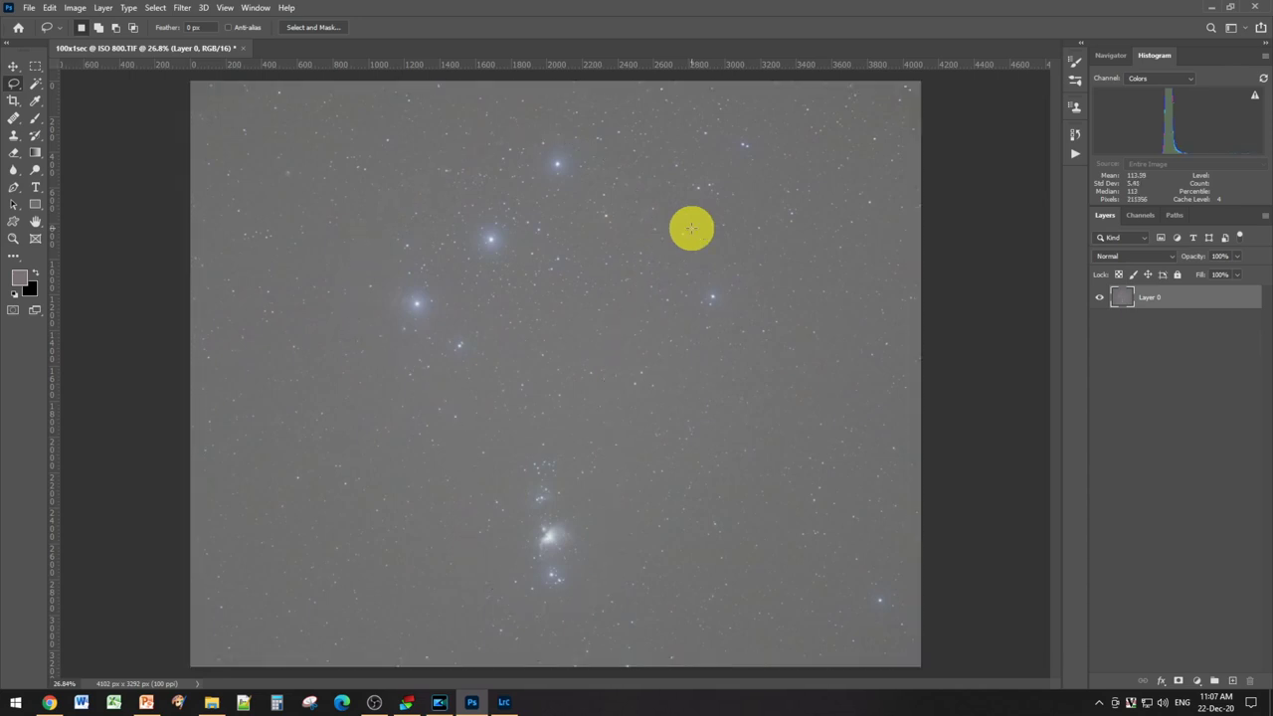
Step: Apply a Levels adjustment to the RGB channel with the black input level at 20
click(76, 8)
mouse_move(87, 46)
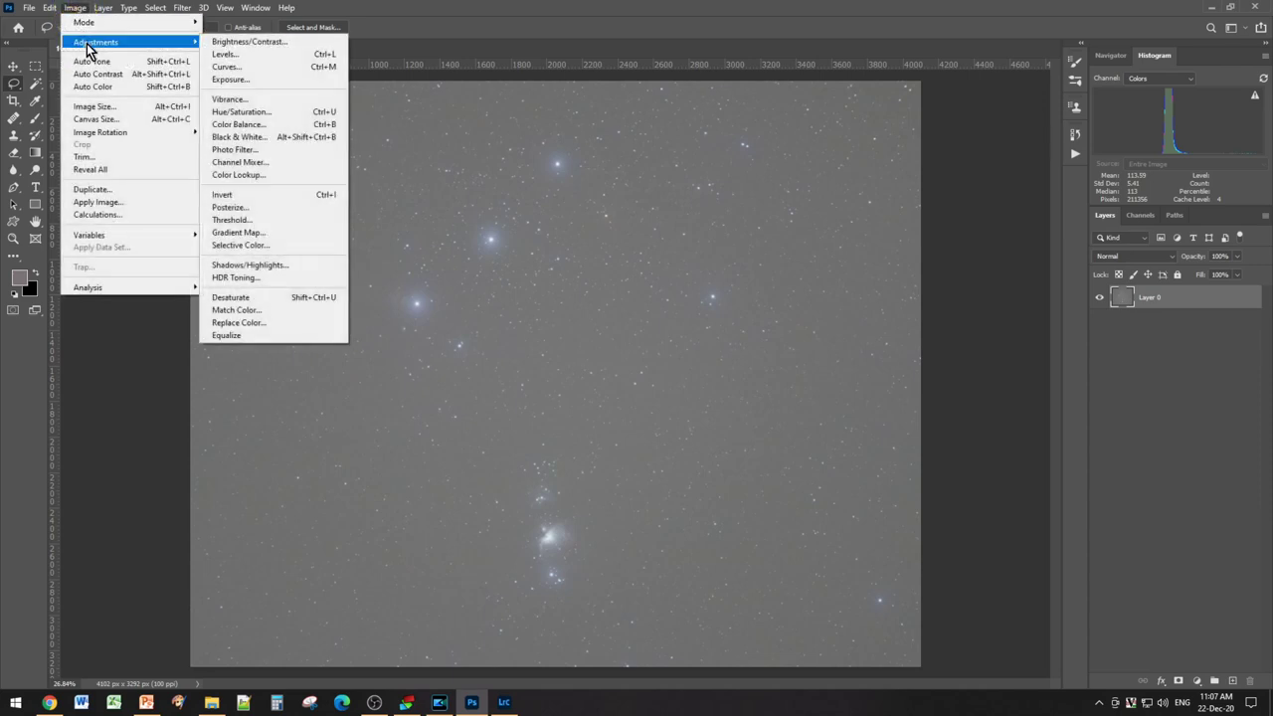
click(225, 55)
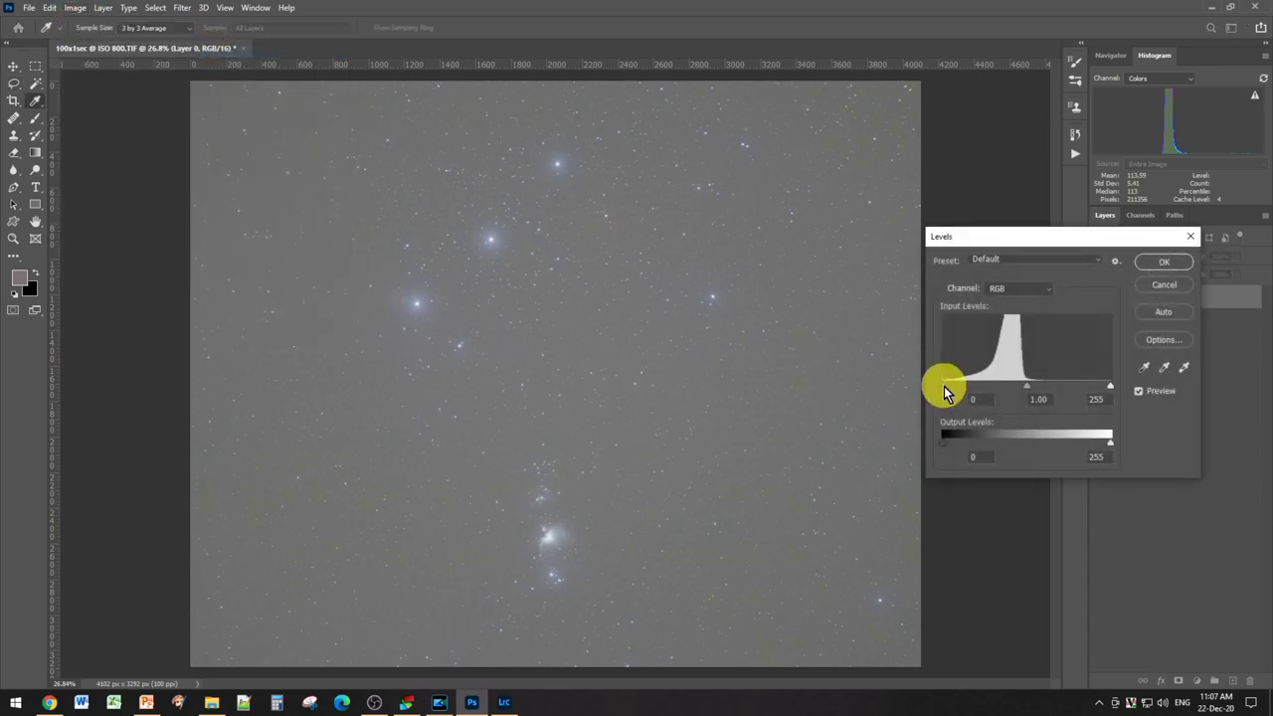
mouse_move(954, 390)
mouse_down()
mouse_move(994, 390)
mouse_move(950, 387)
mouse_up()
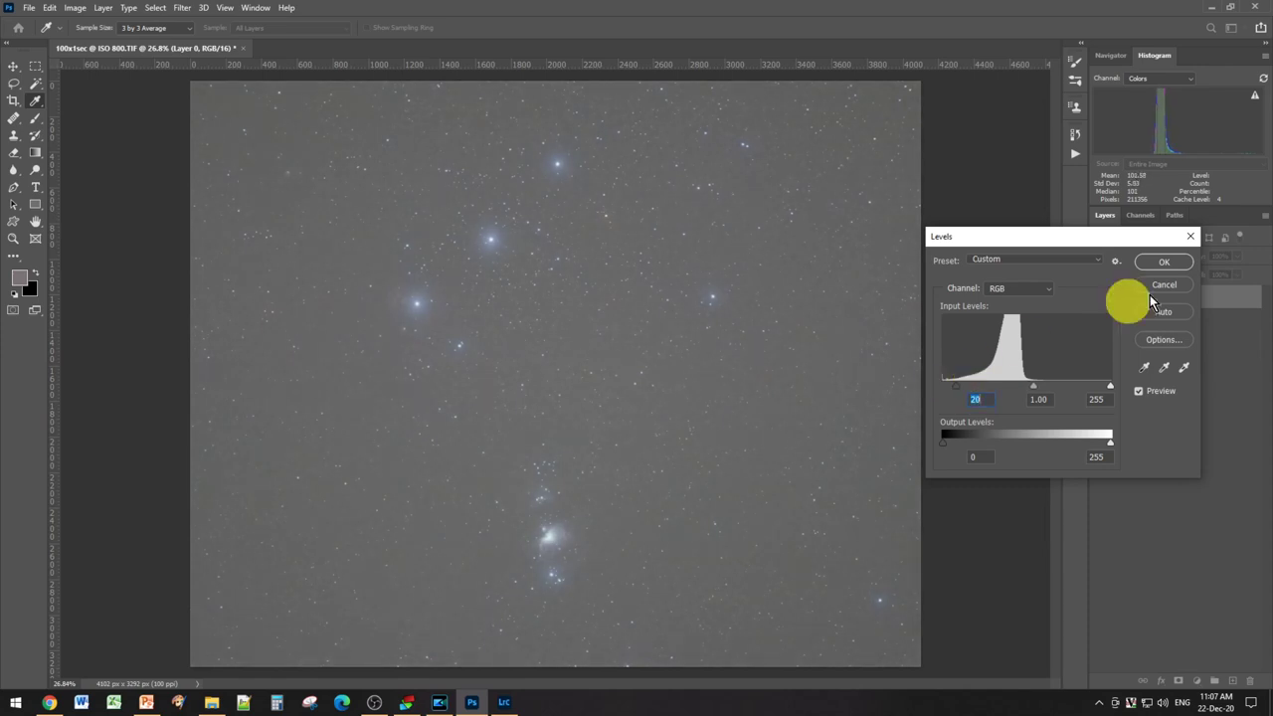
click(1153, 262)
key(l)
Step: Apply a Curves adjustment to the RGB channel with a single point at input 166, output 195
click(74, 8)
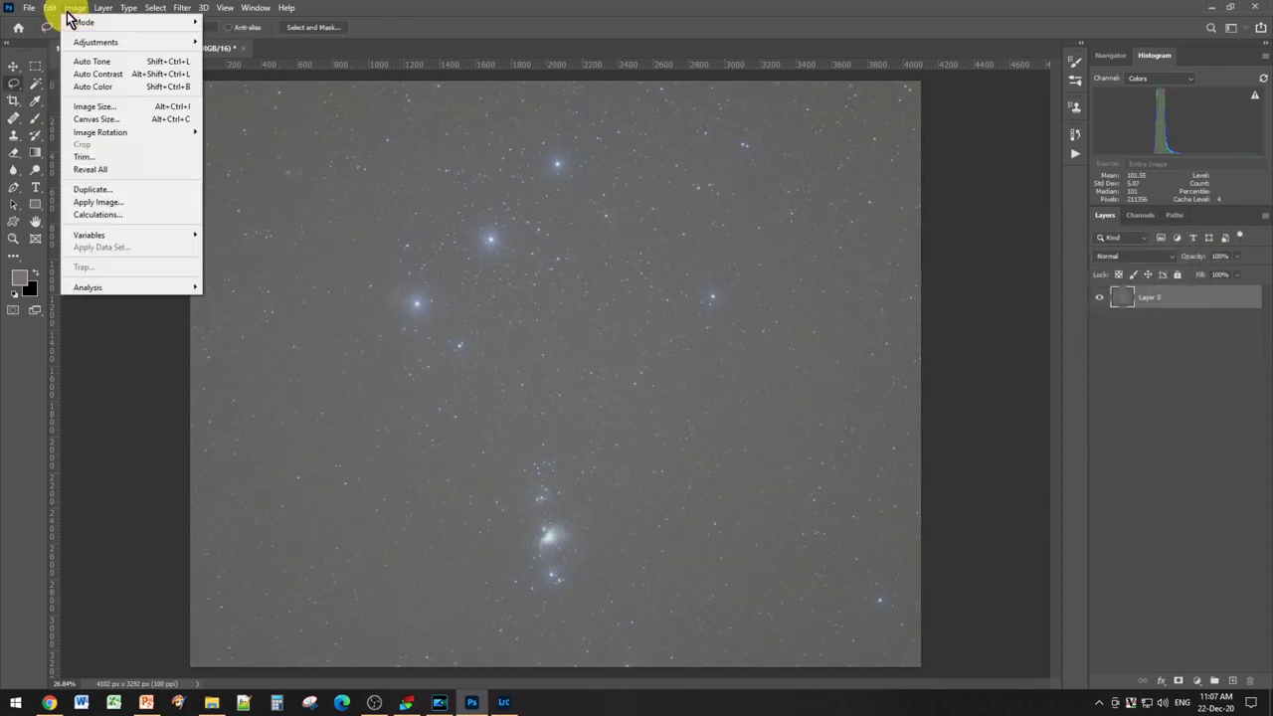
mouse_move(89, 42)
click(223, 67)
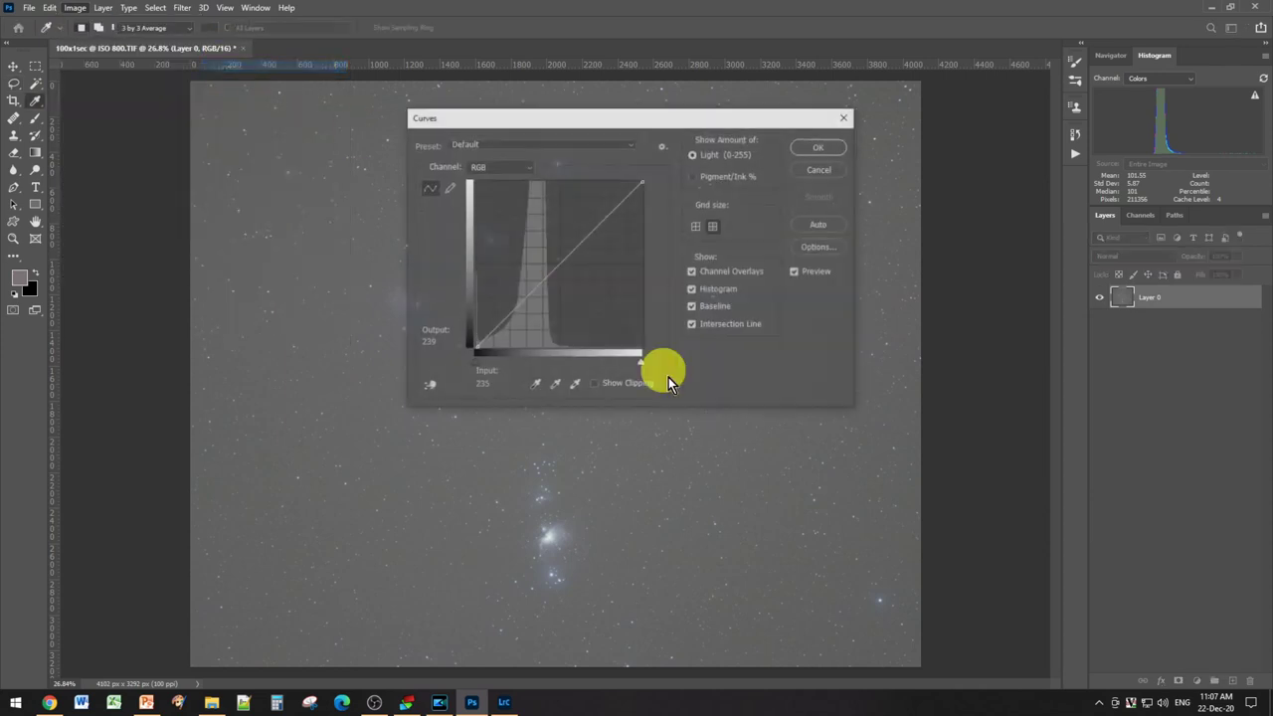
drag(593, 233, 584, 219)
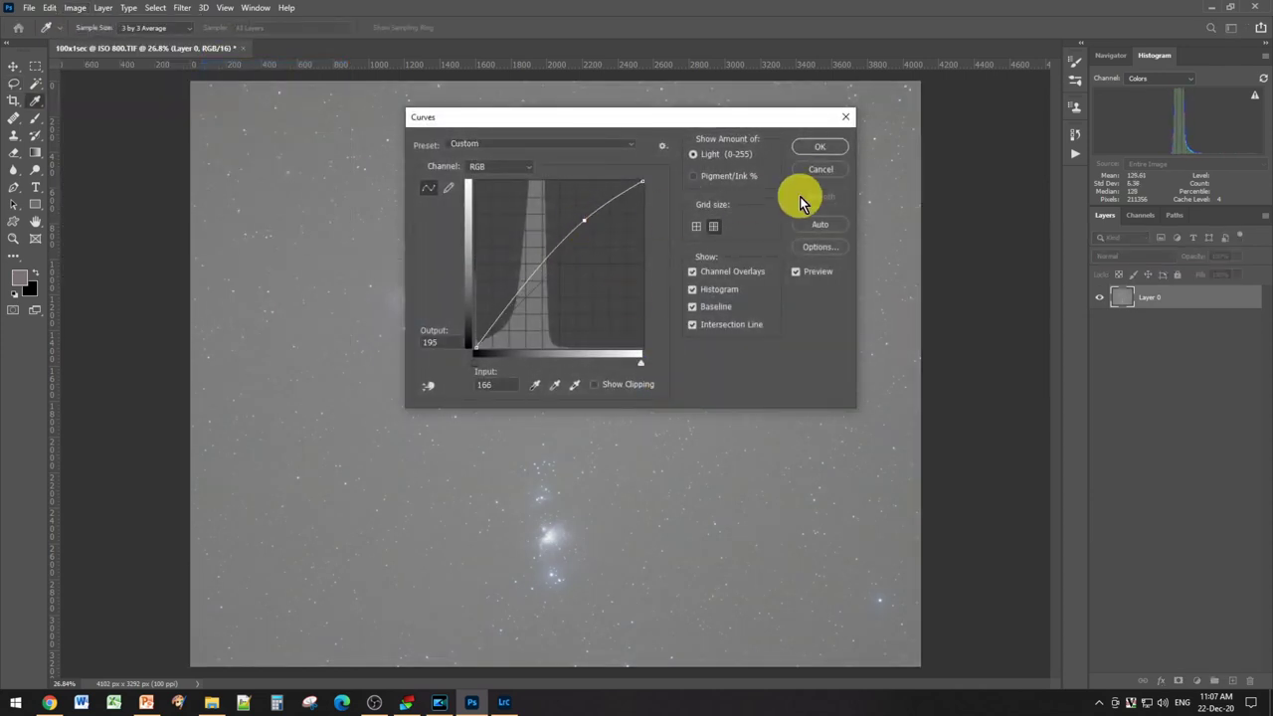
click(821, 147)
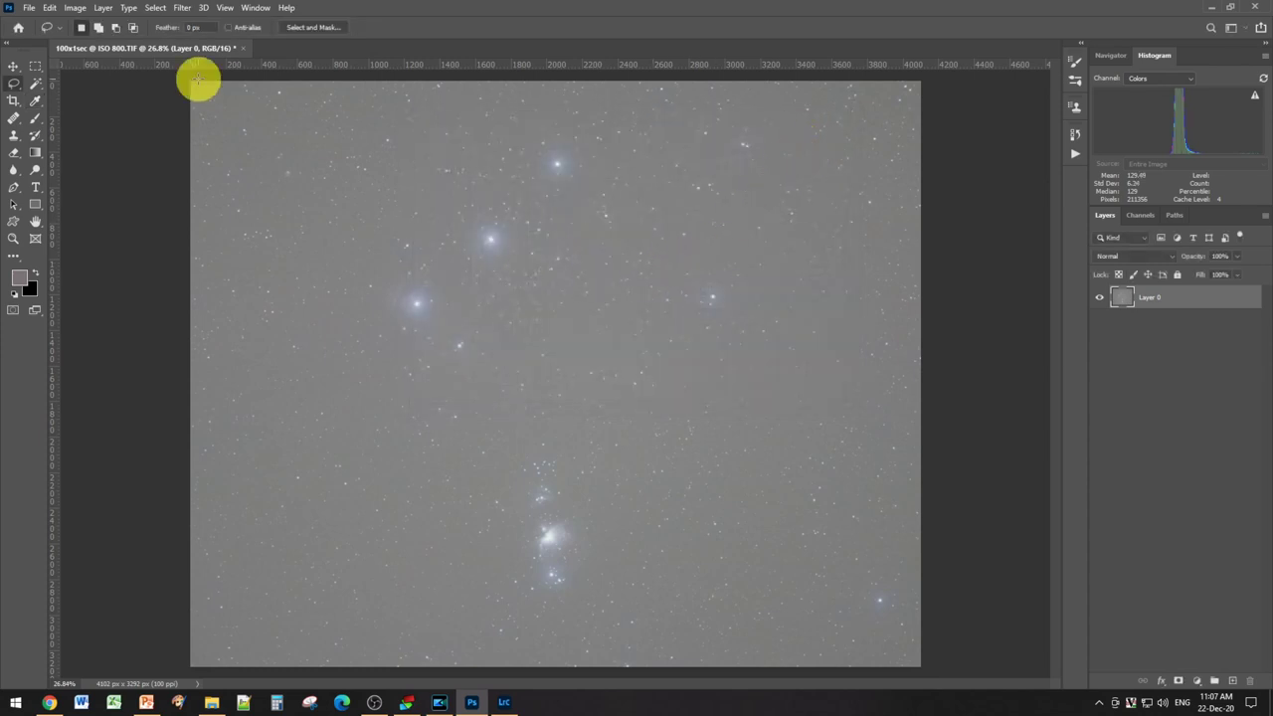
Step: Try a Levels adjustment on the RGB channel with the black input level at 95, judging its effect on the nebula up close
click(72, 14)
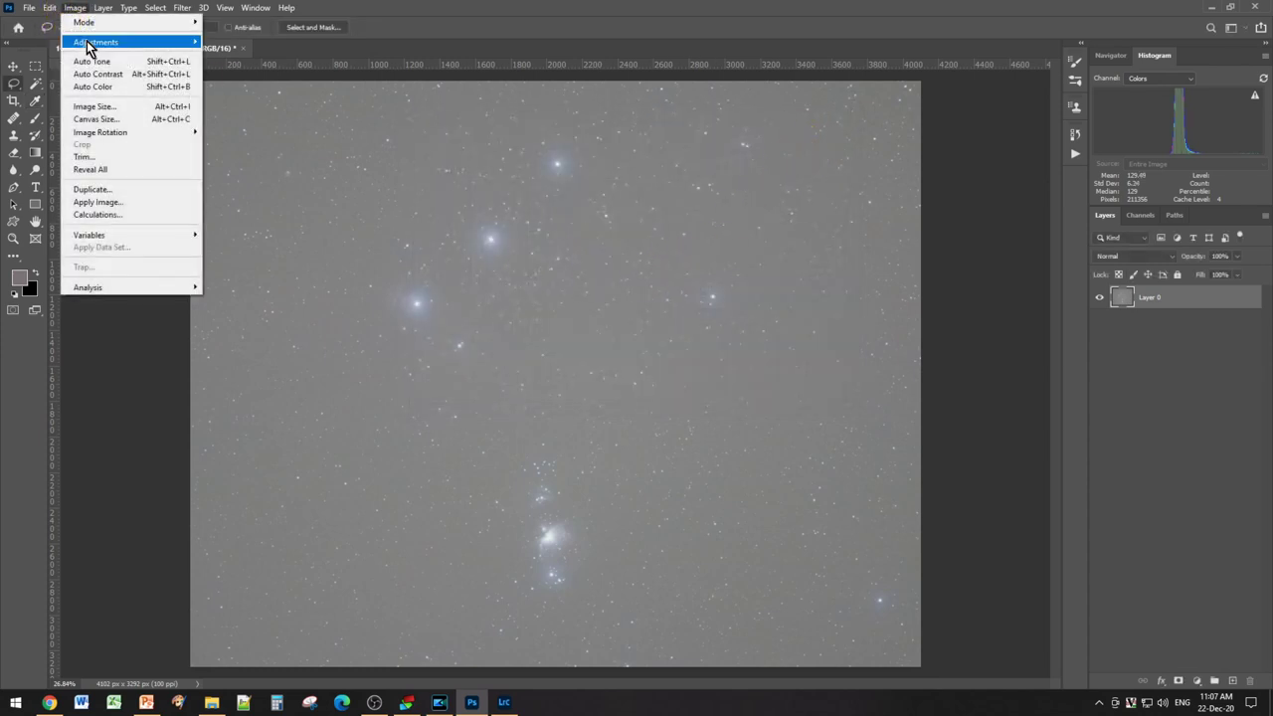
mouse_move(99, 8)
click(381, 10)
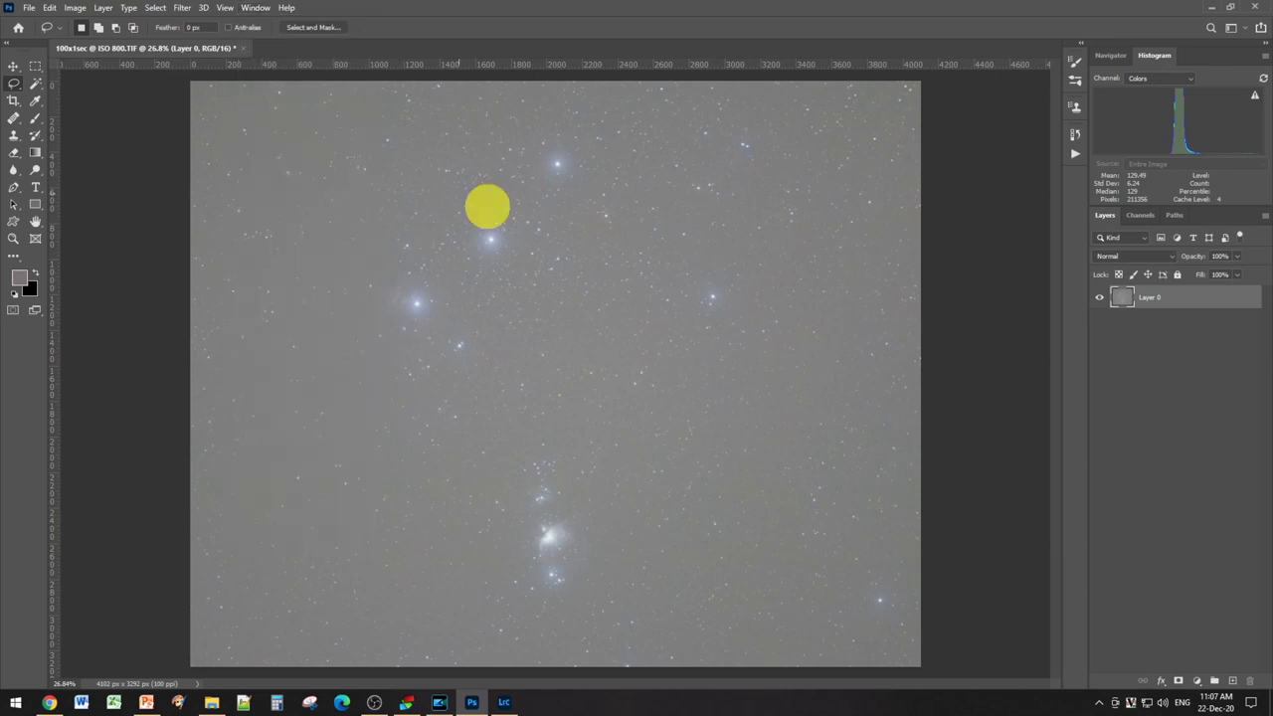
scroll(559, 573, up, 1)
scroll(564, 577, up, 5)
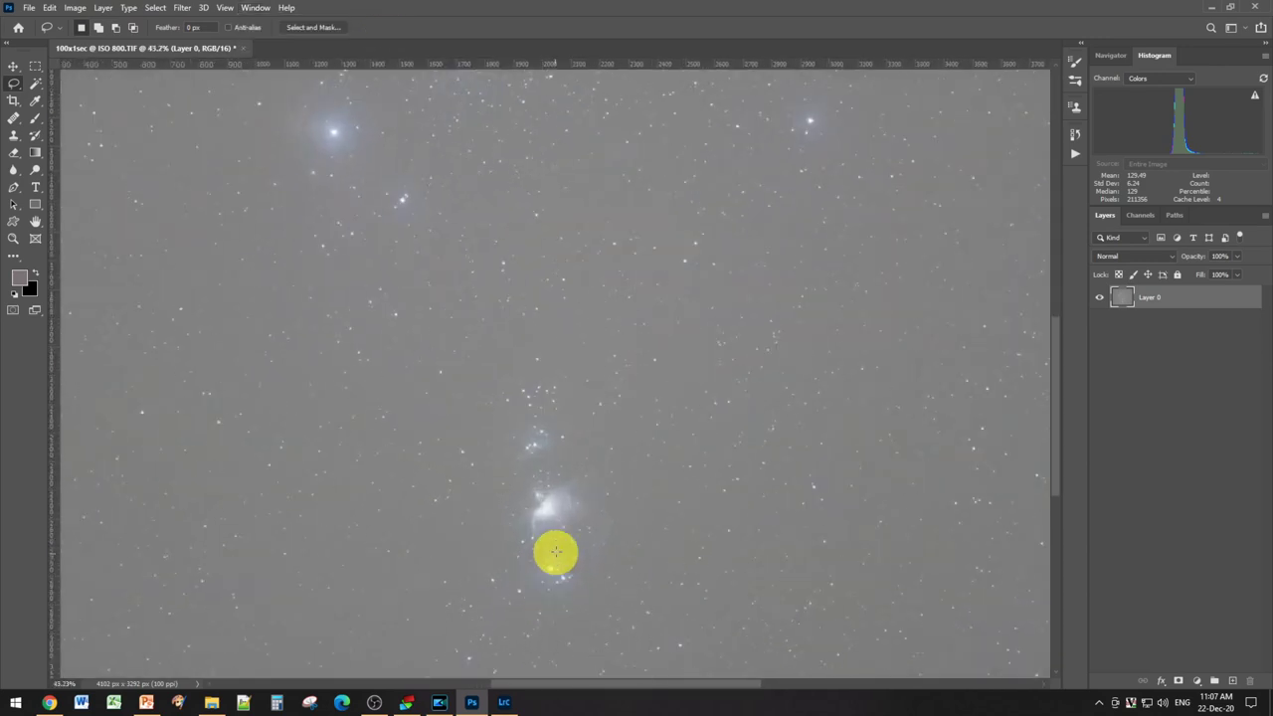
scroll(554, 598, up, 1)
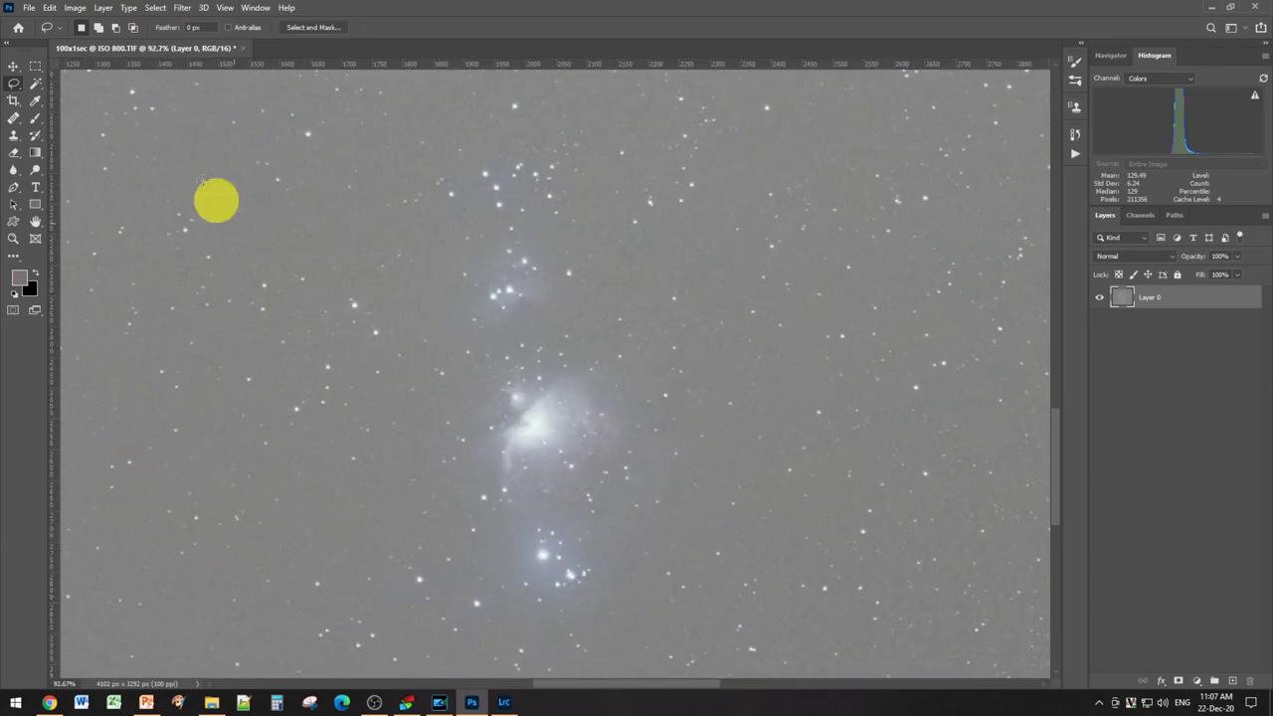
click(81, 13)
mouse_move(99, 42)
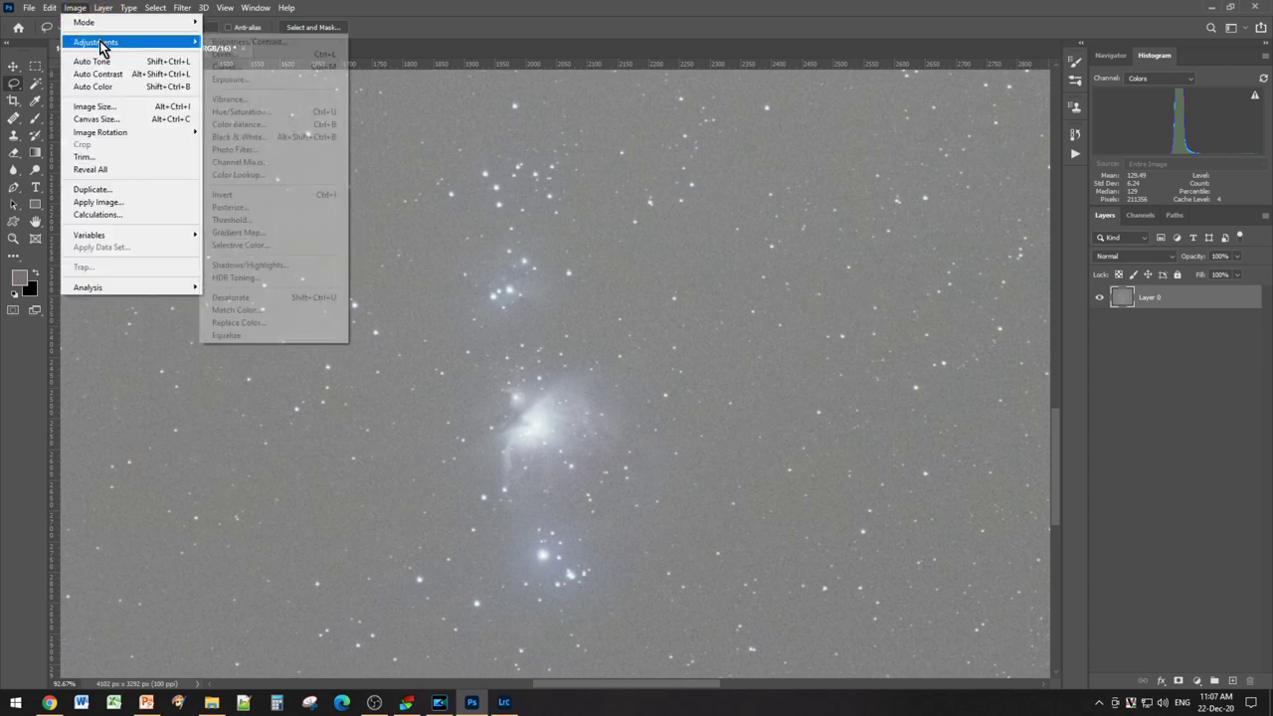
click(224, 55)
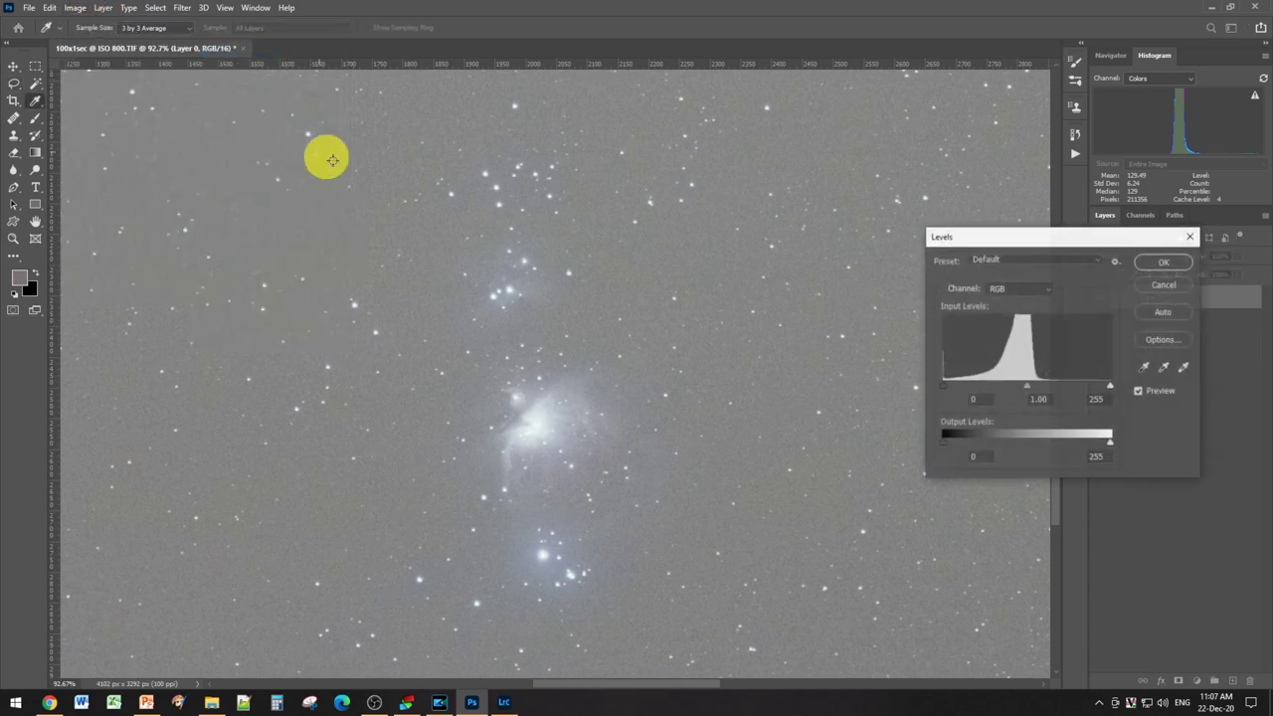
drag(954, 393, 1017, 391)
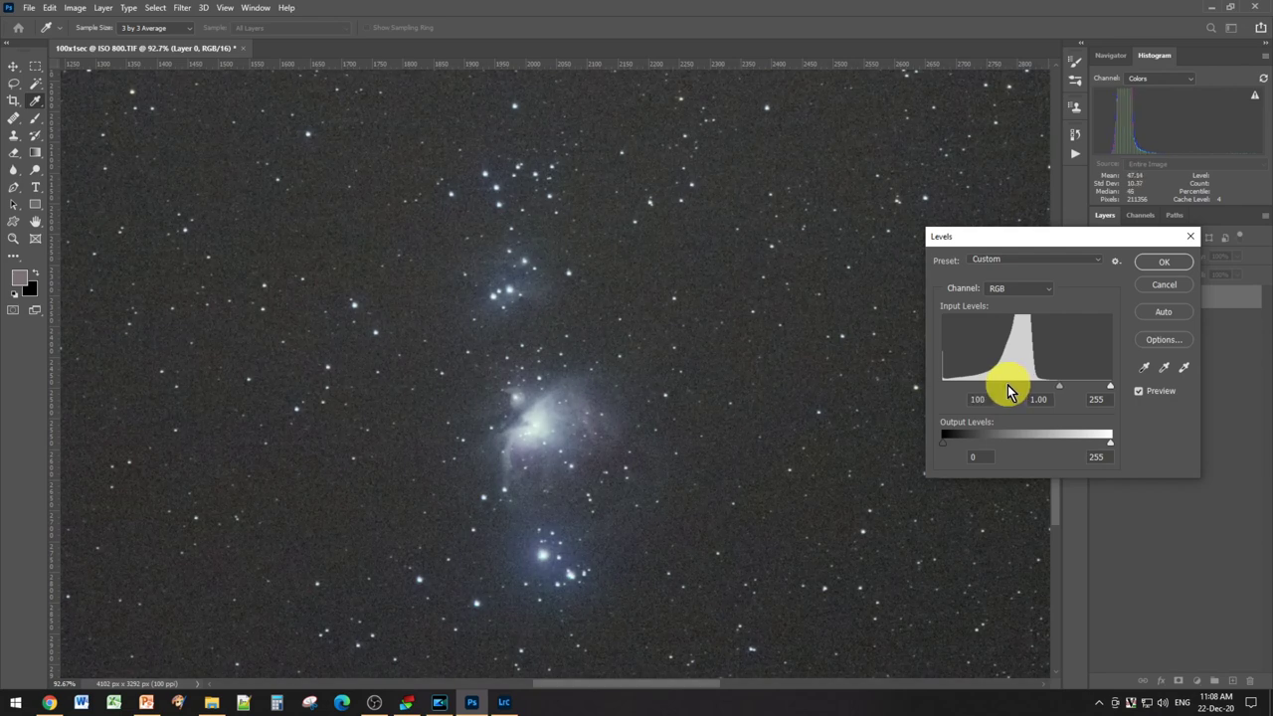
drag(1007, 393, 1007, 393)
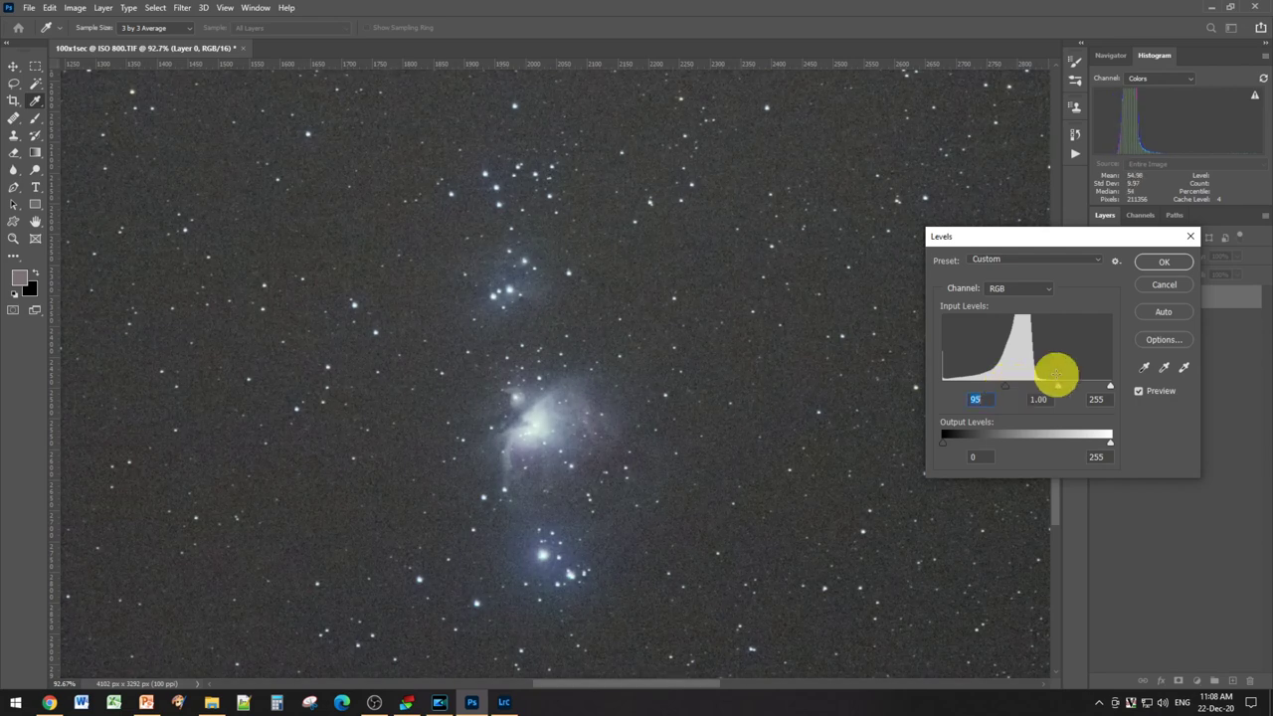
key(alt)
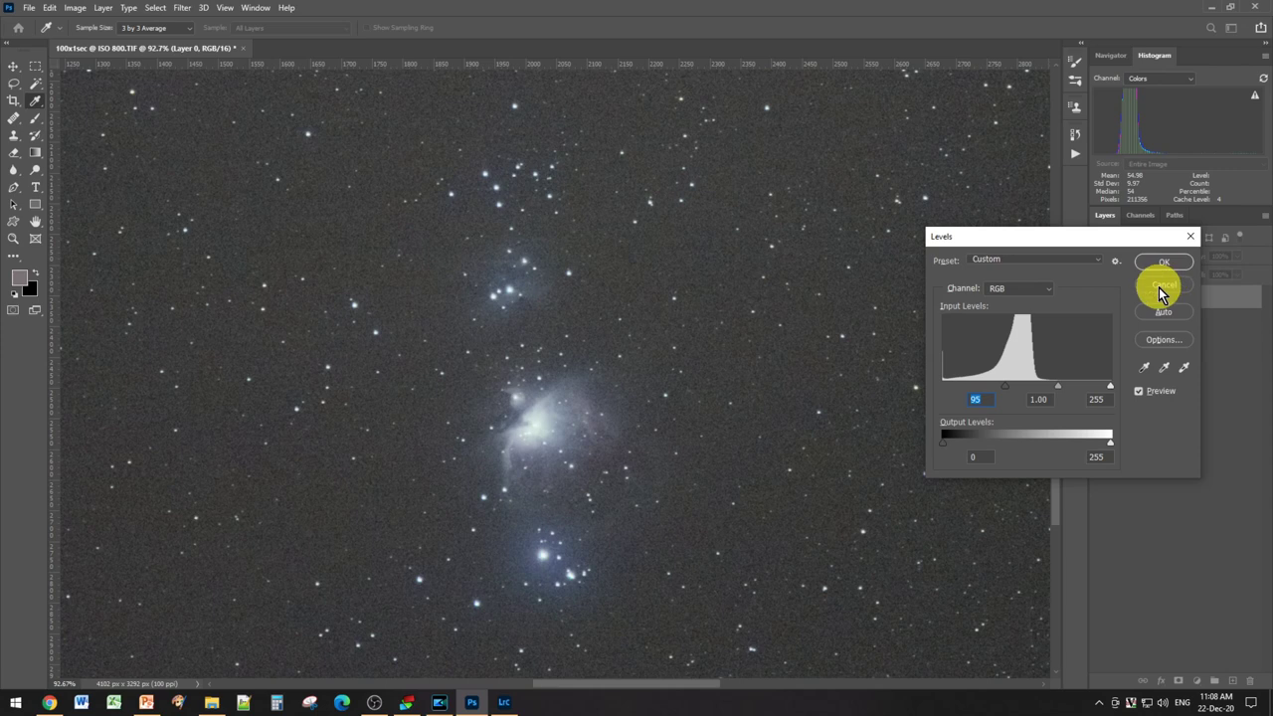
click(1160, 288)
key(l)
scroll(519, 328, down, 4)
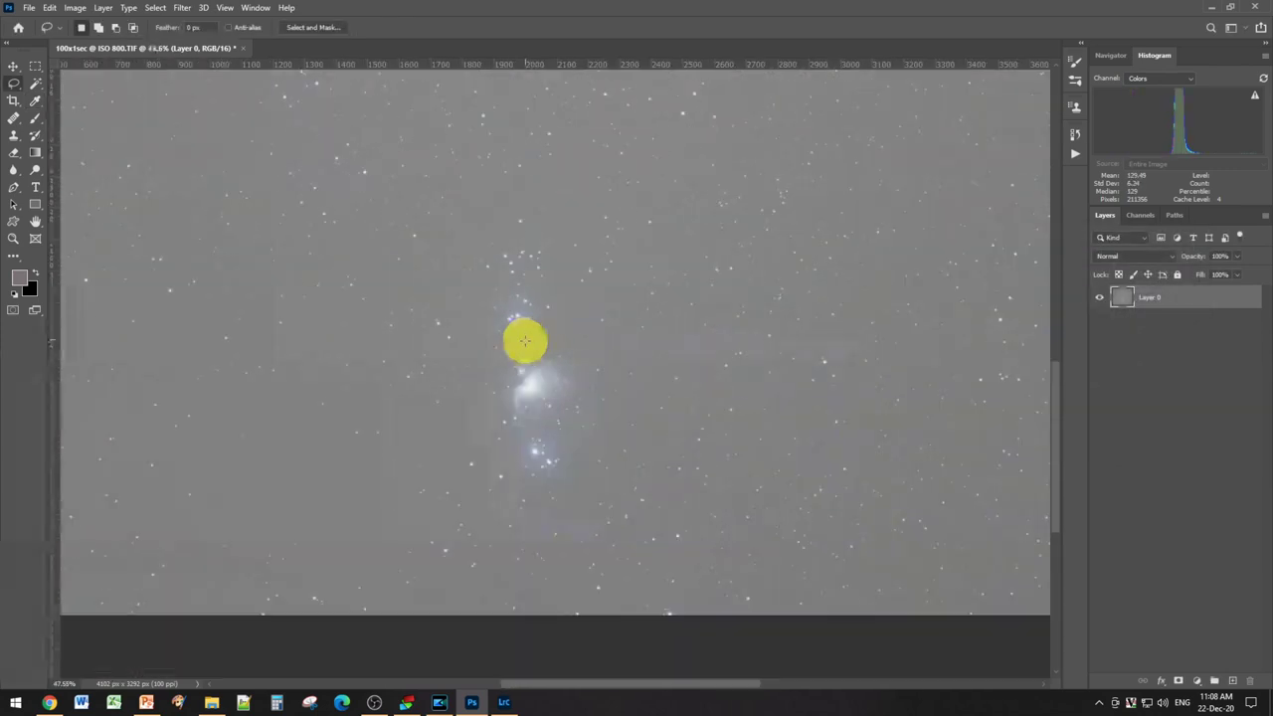
scroll(517, 321, down, 2)
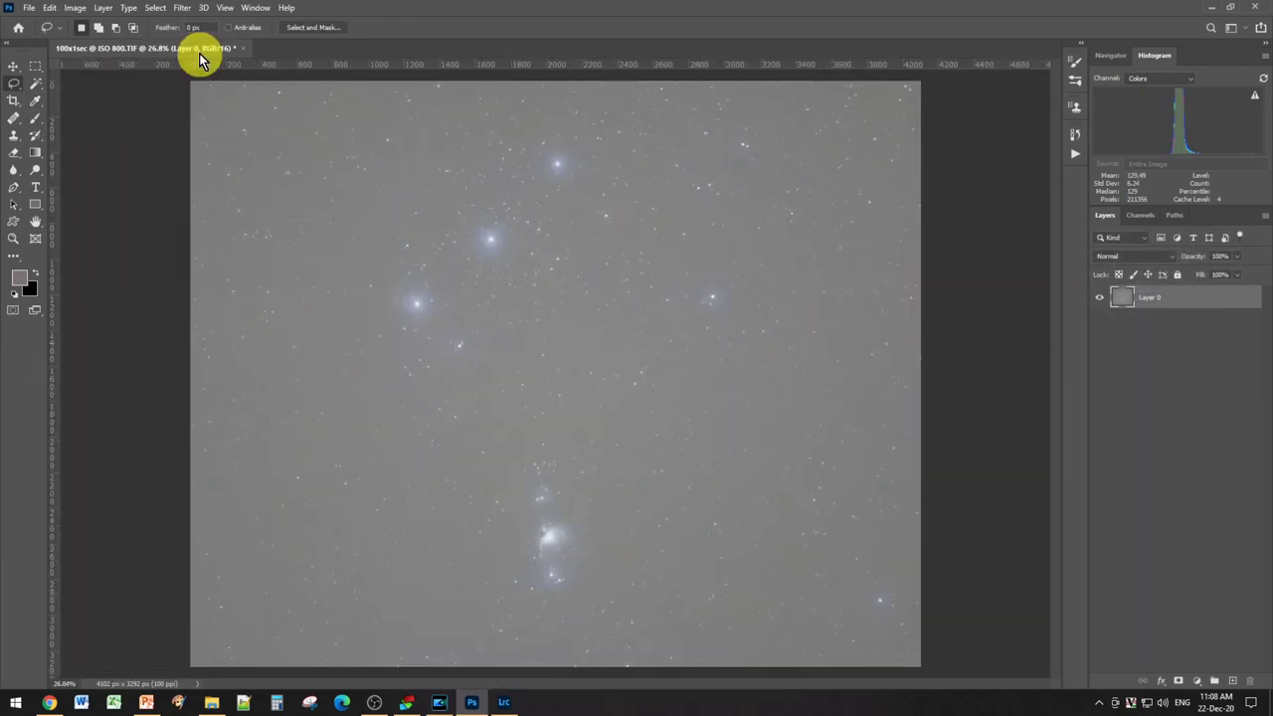
Step: Darken the sky background with a Levels adjustment on the RGB channel, raising the black input level to about 80
click(80, 11)
mouse_move(101, 40)
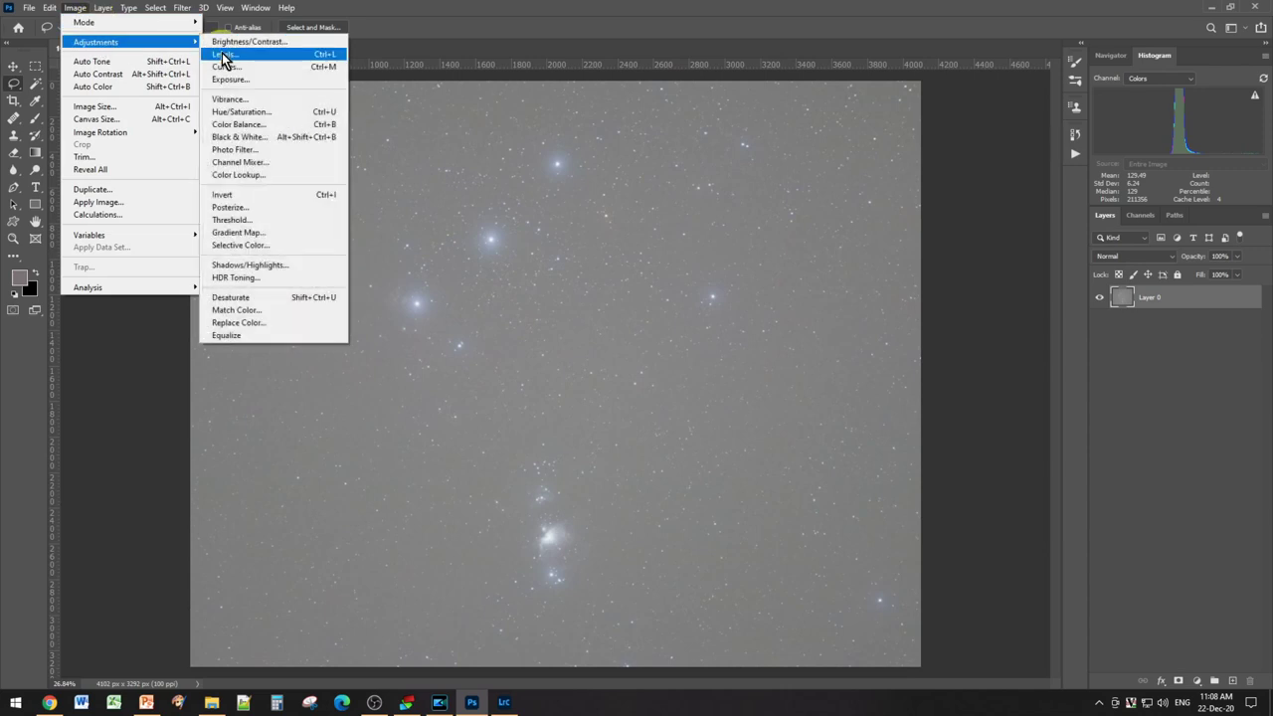
click(265, 56)
drag(955, 386, 994, 390)
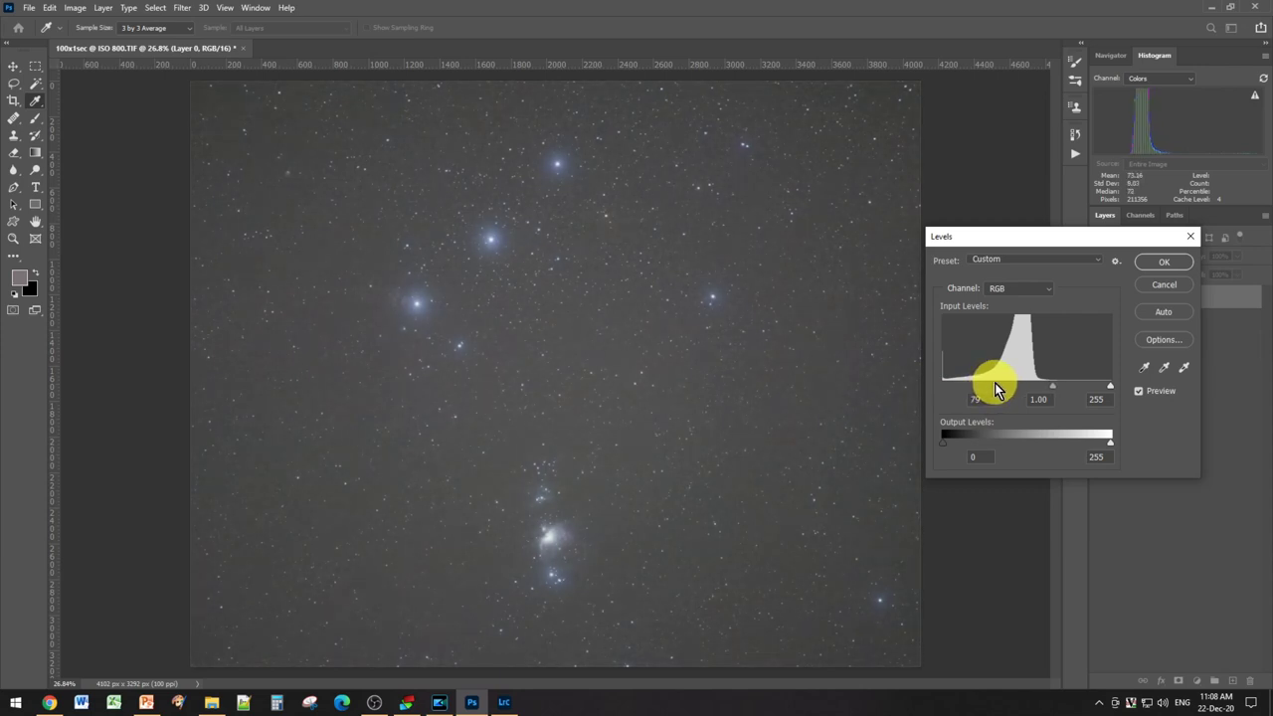
click(1161, 263)
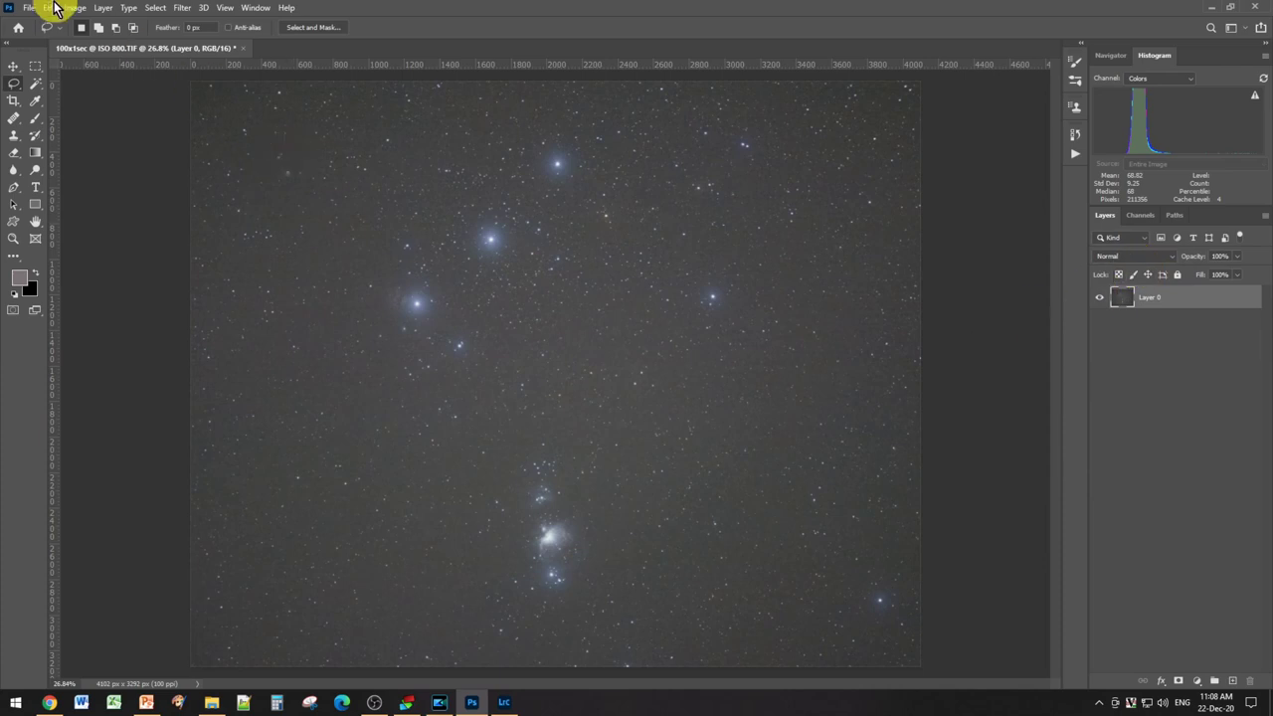
Step: Apply a Hue/Saturation adjustment to the Master range with saturation at +23
click(73, 8)
mouse_move(107, 44)
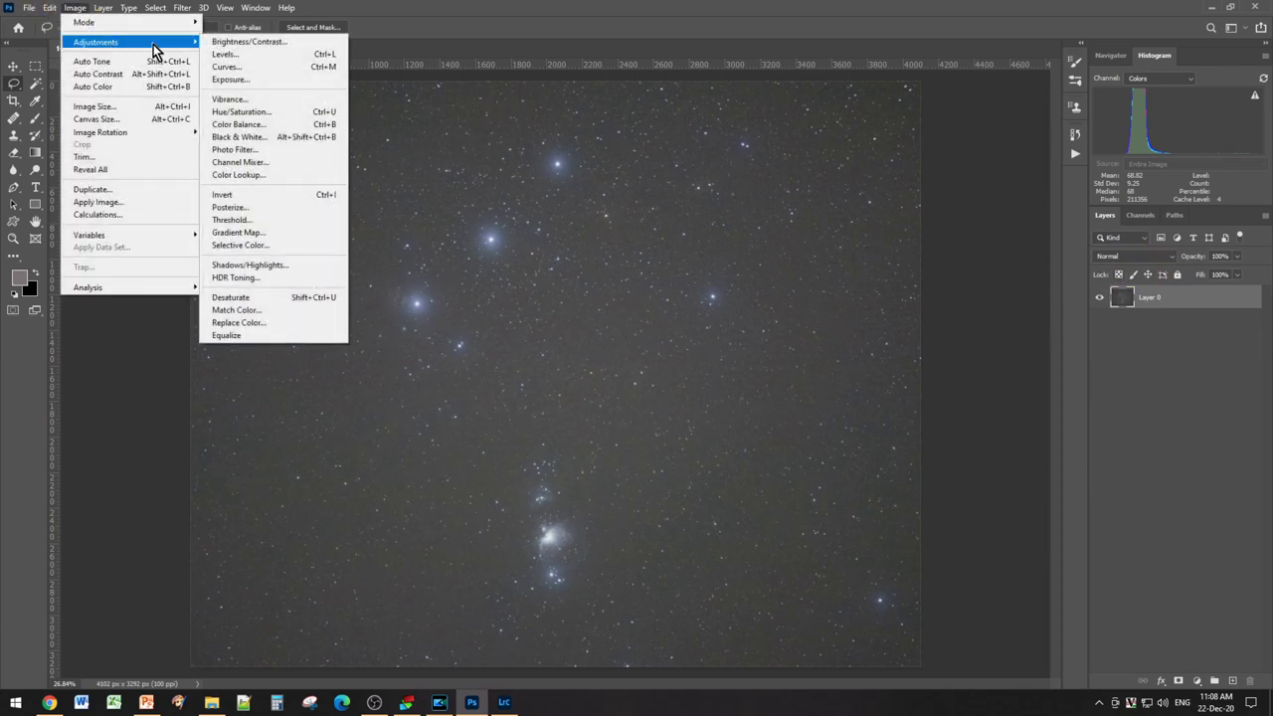
click(253, 115)
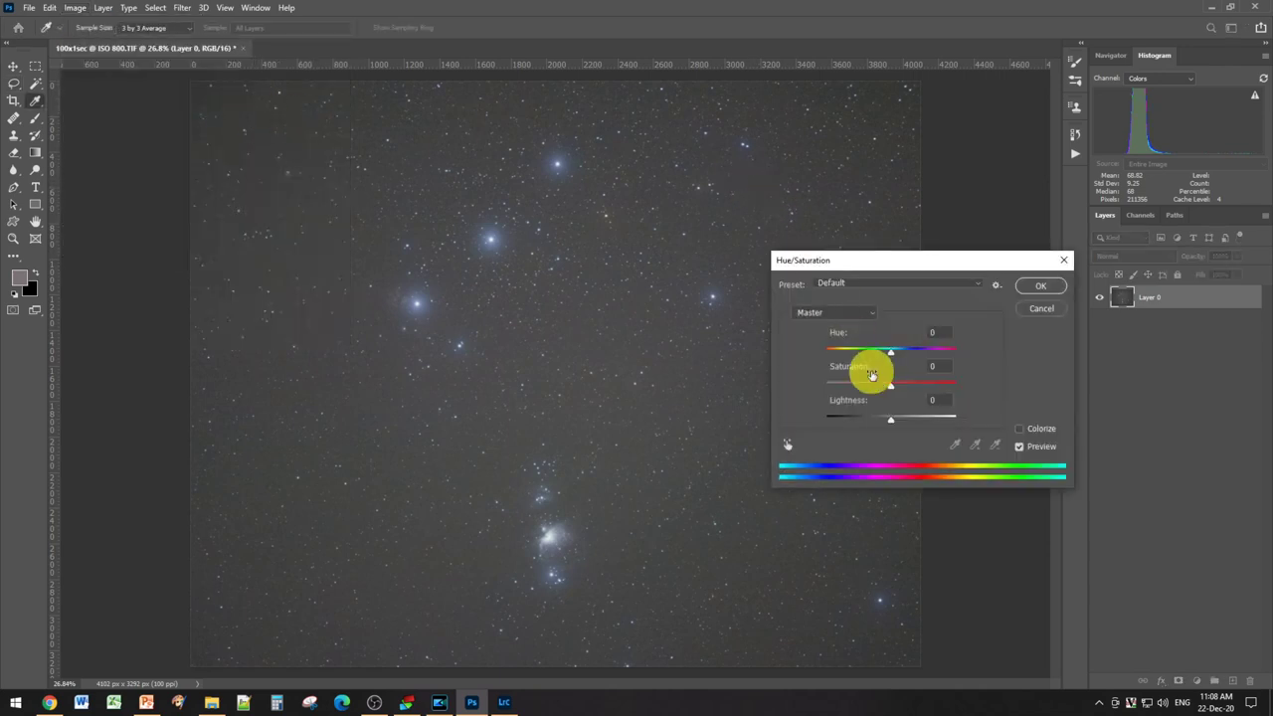
drag(891, 393, 901, 391)
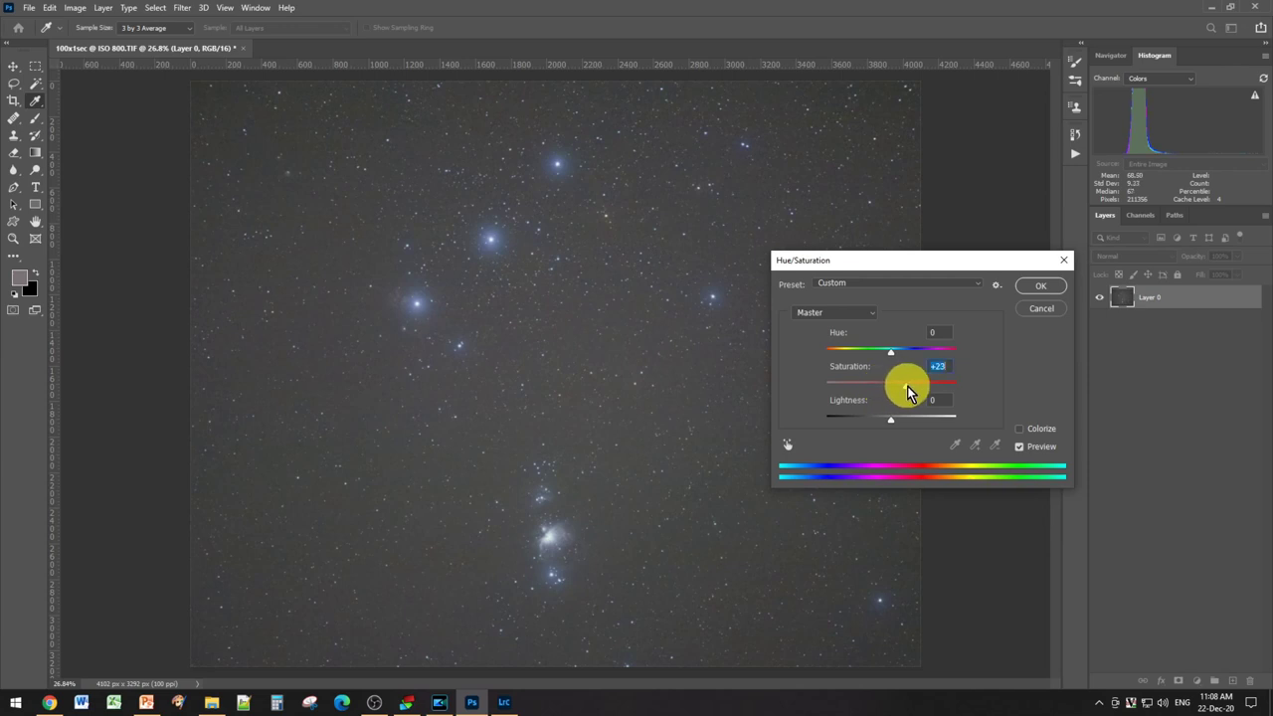
click(1041, 286)
Step: Examine the colour and detail of the Orion Nebula and the area around the belt stars up close
scroll(534, 569, up, 5)
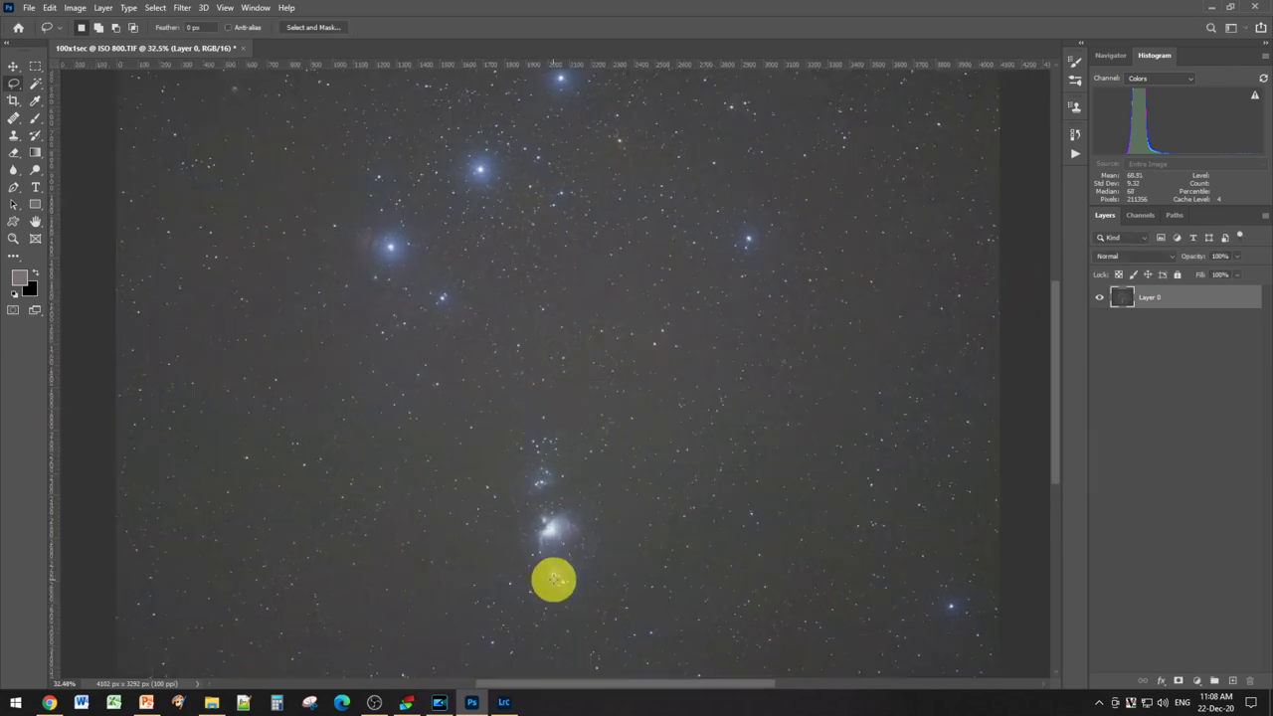
scroll(569, 596, up, 1)
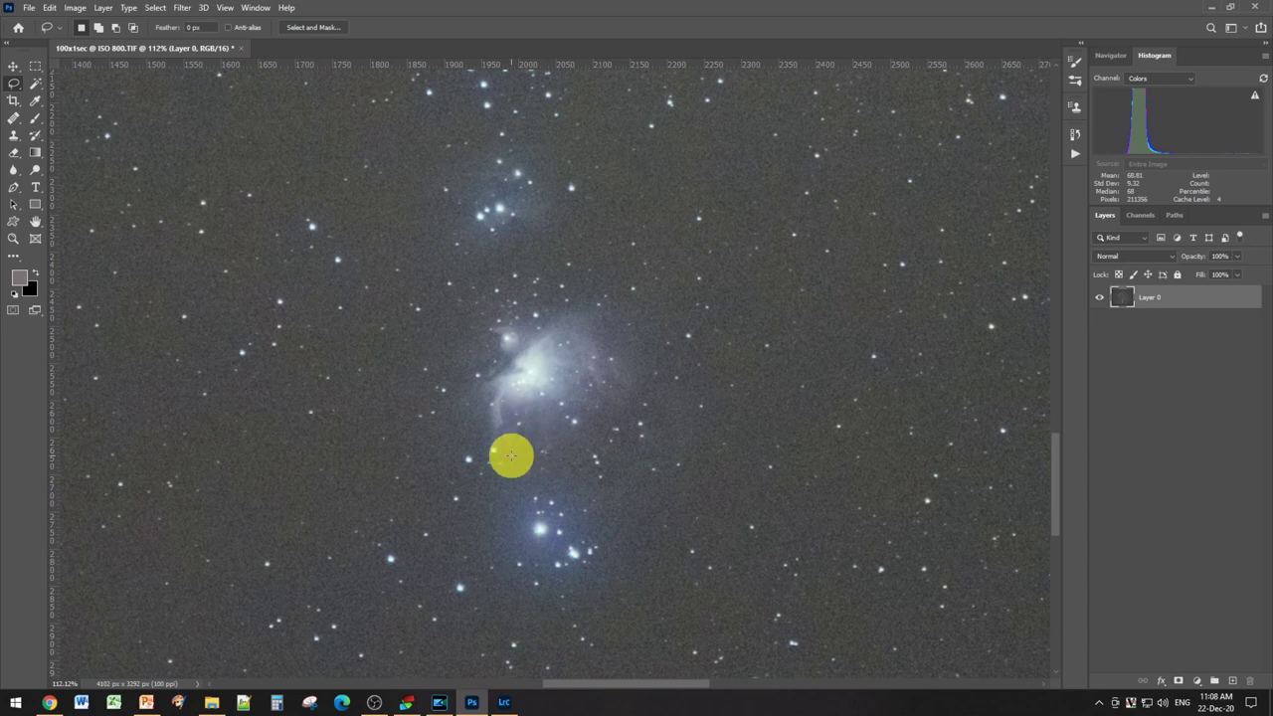
scroll(510, 455, down, 5)
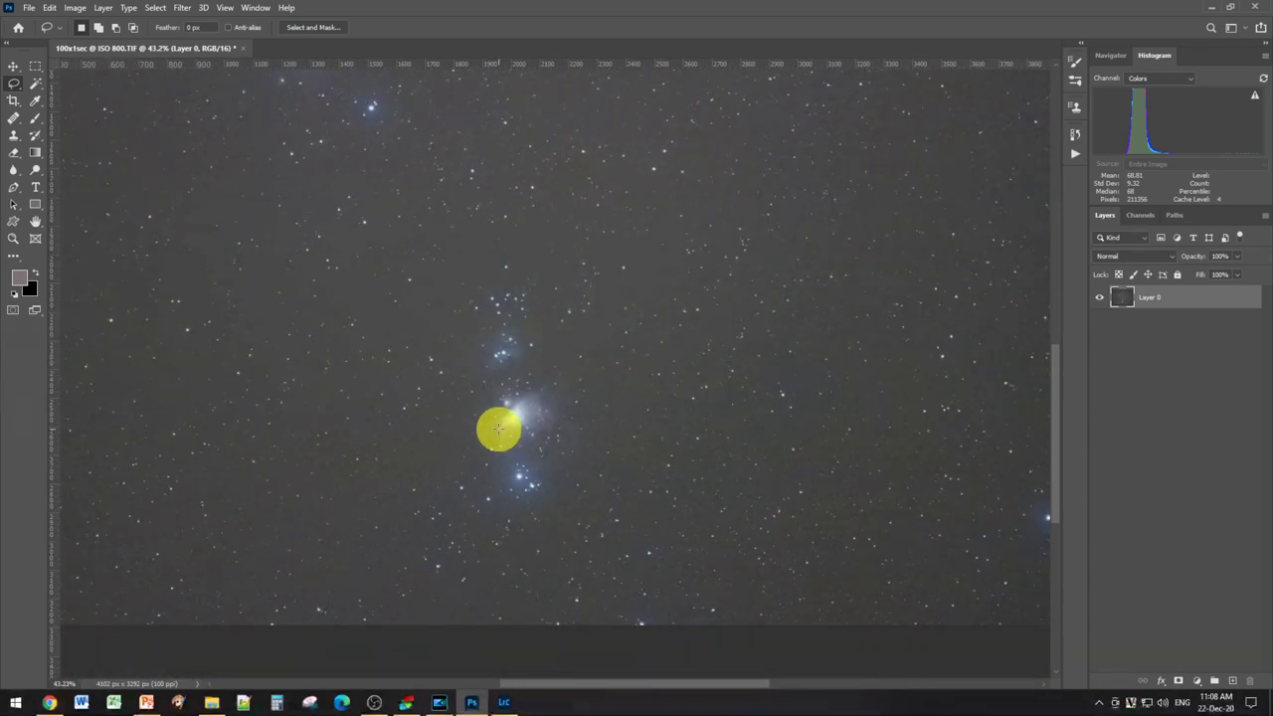
scroll(498, 428, up, 3)
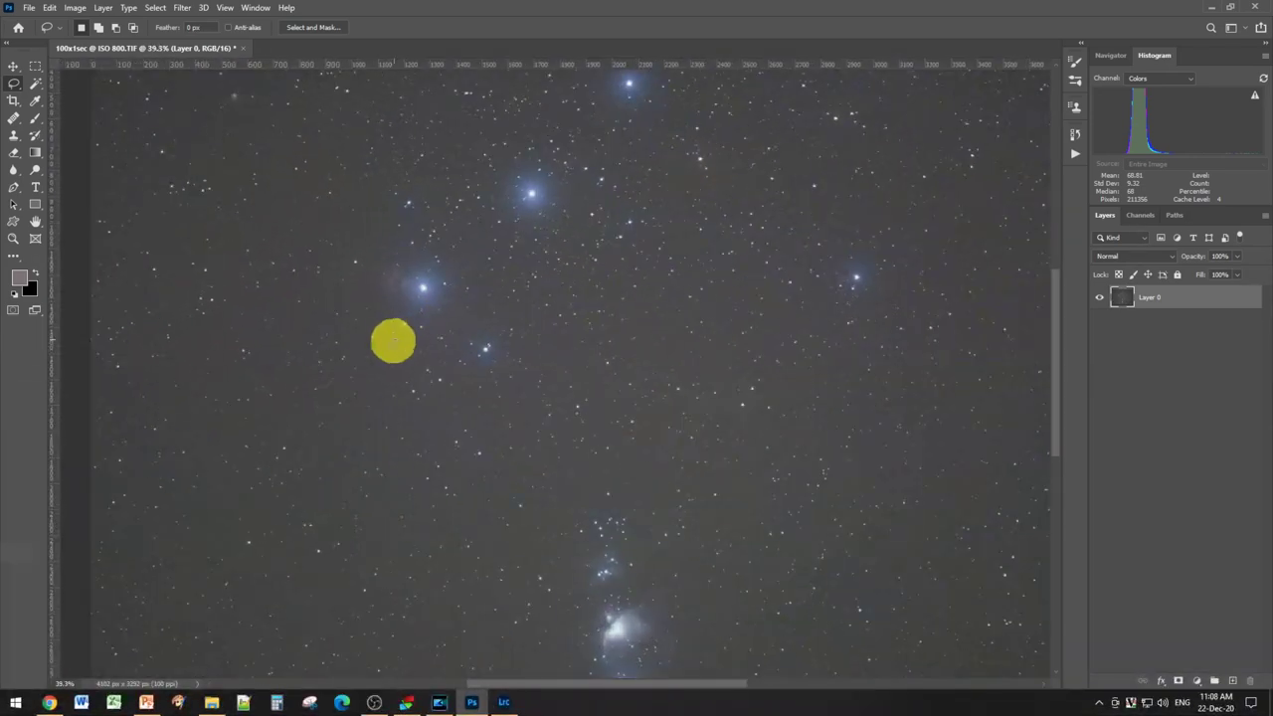
scroll(368, 331, up, 2)
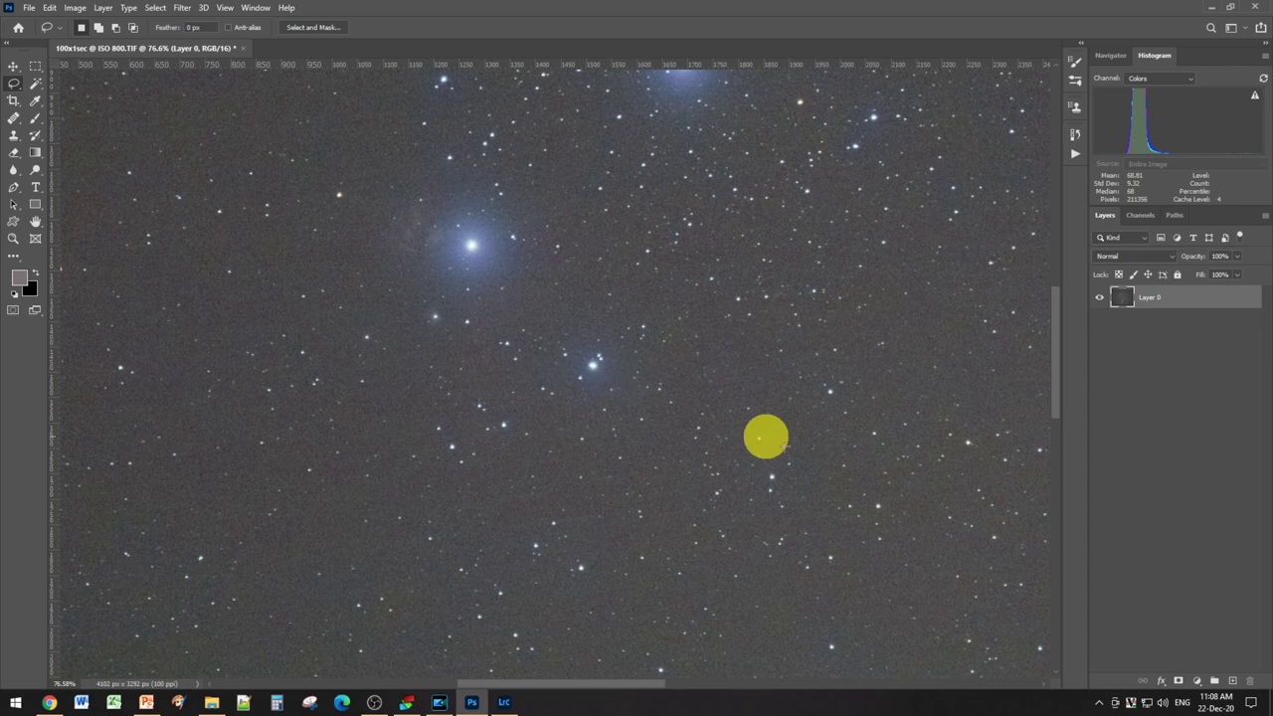
scroll(758, 445, down, 1)
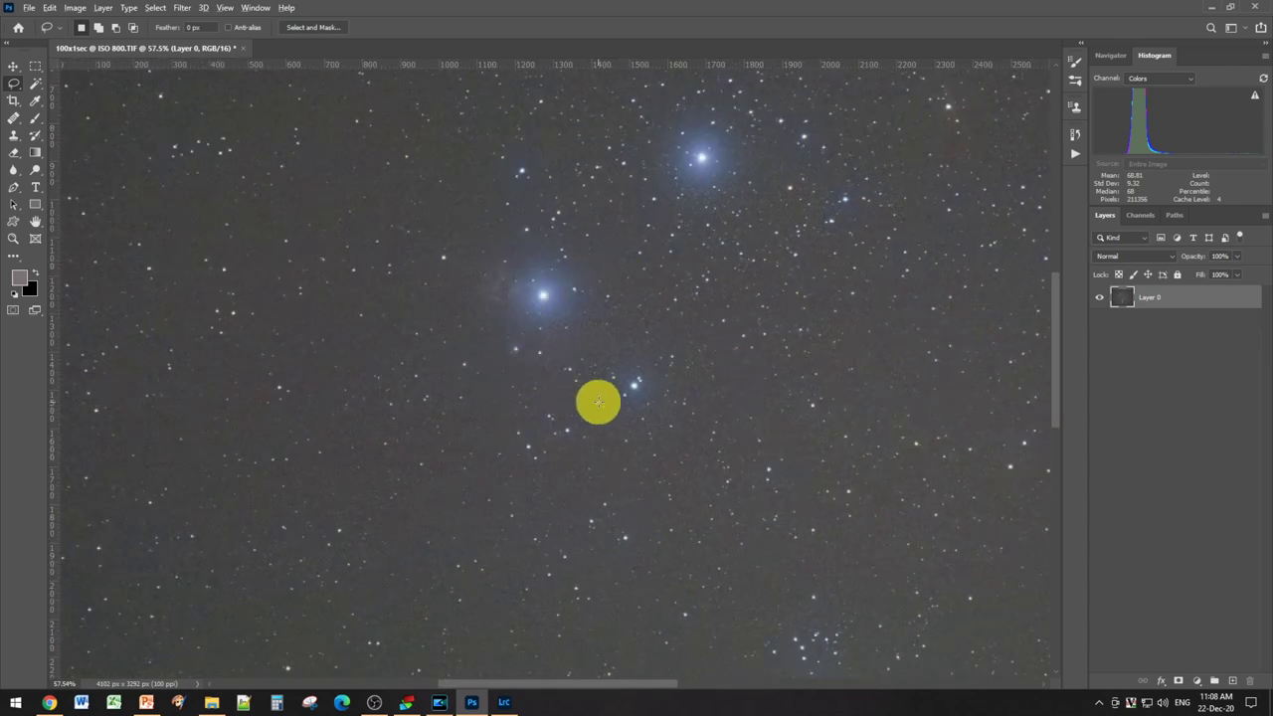
scroll(612, 408, down, 1)
scroll(638, 425, down, 1)
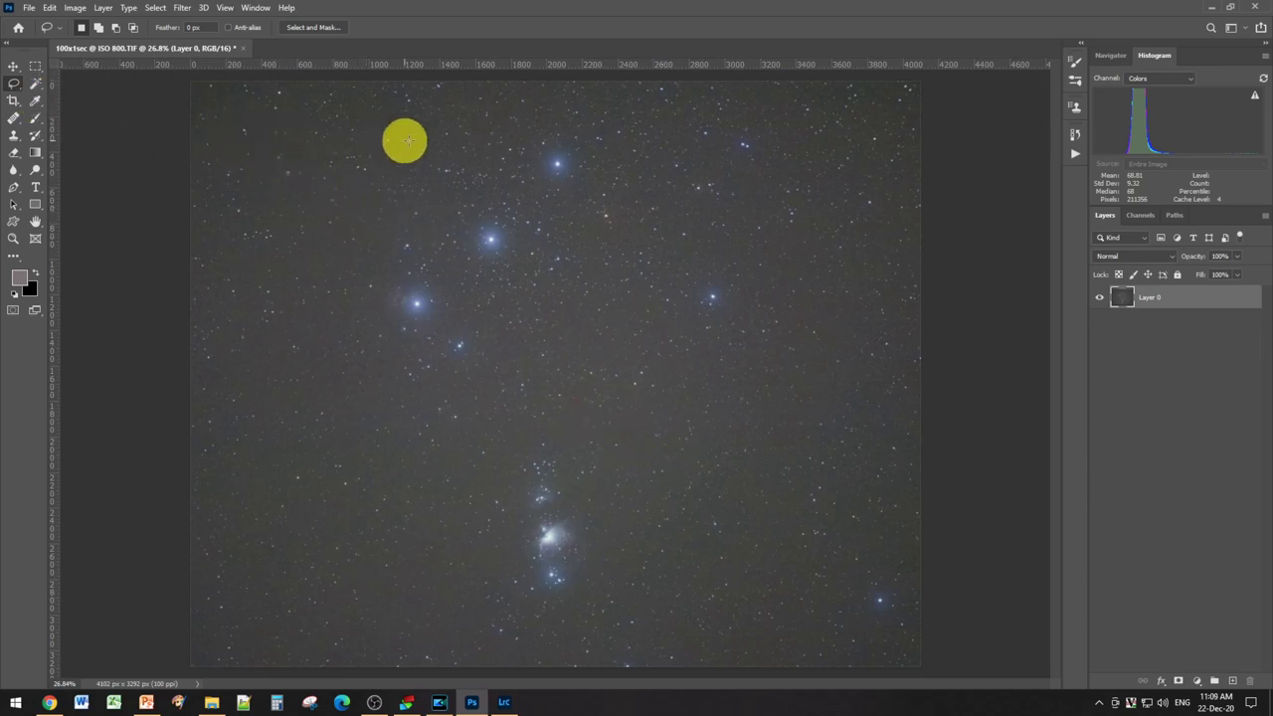
Step: Draw a large freehand lasso selection around the belt stars and the nebula, and invert it to select the surrounding sky
mouse_move(403, 147)
mouse_down()
mouse_move(338, 230)
mouse_move(315, 335)
mouse_move(339, 444)
mouse_move(428, 574)
mouse_move(493, 602)
mouse_move(576, 609)
mouse_move(699, 579)
mouse_move(806, 458)
mouse_move(832, 311)
mouse_move(816, 217)
mouse_move(732, 152)
mouse_move(548, 113)
mouse_move(396, 154)
mouse_up()
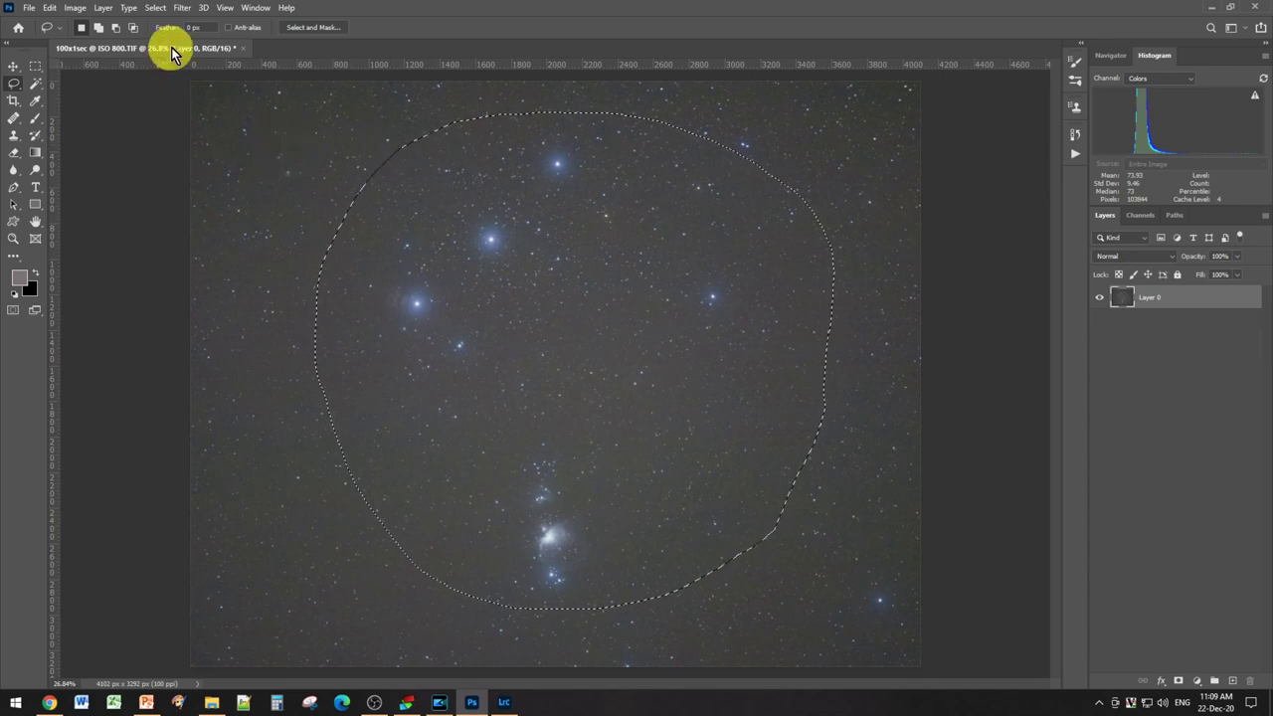
click(159, 8)
click(169, 52)
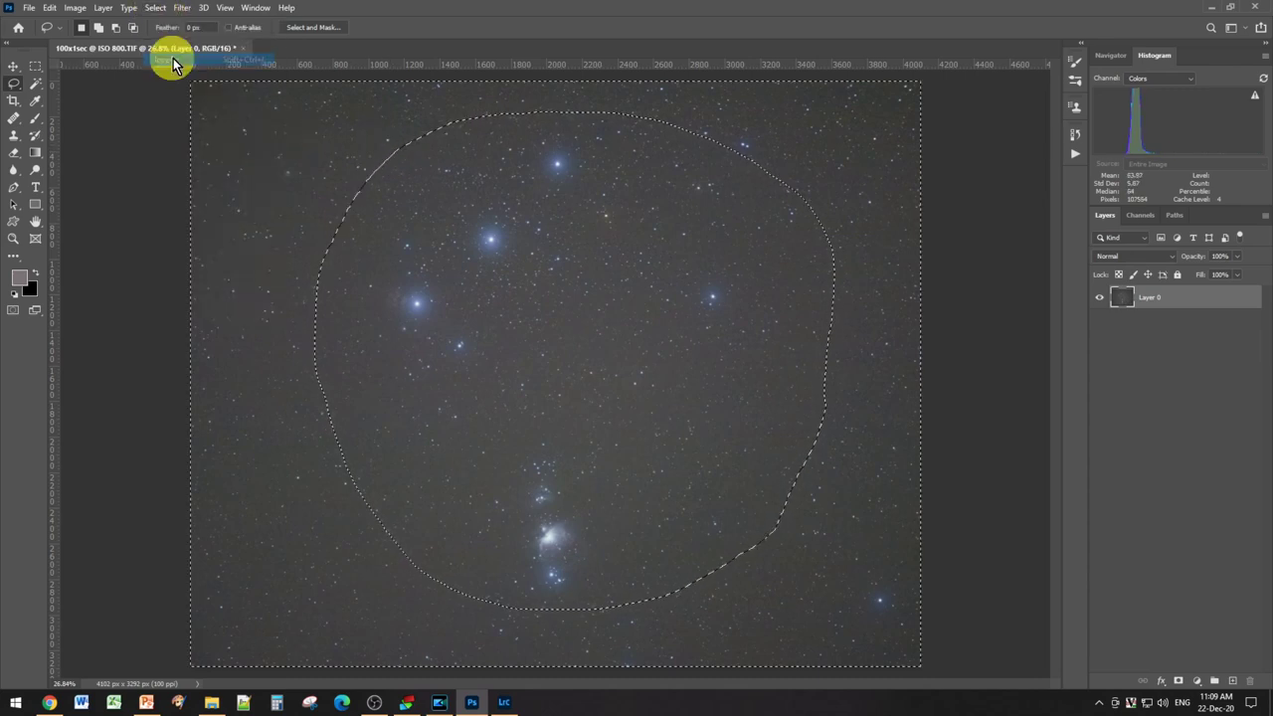
Step: Remove the gradient from the selected sky with GradientXTerminator at Medium detail with background color balancing, and clear the selection
click(182, 8)
mouse_move(266, 291)
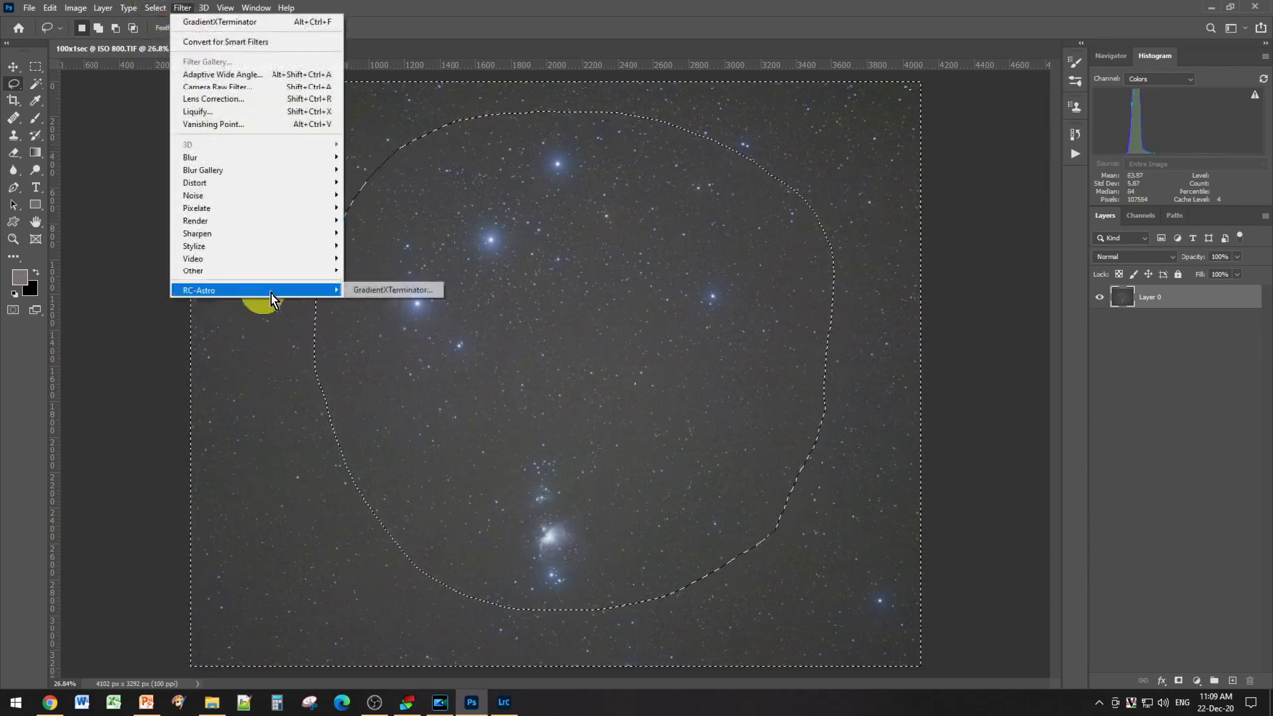
click(383, 290)
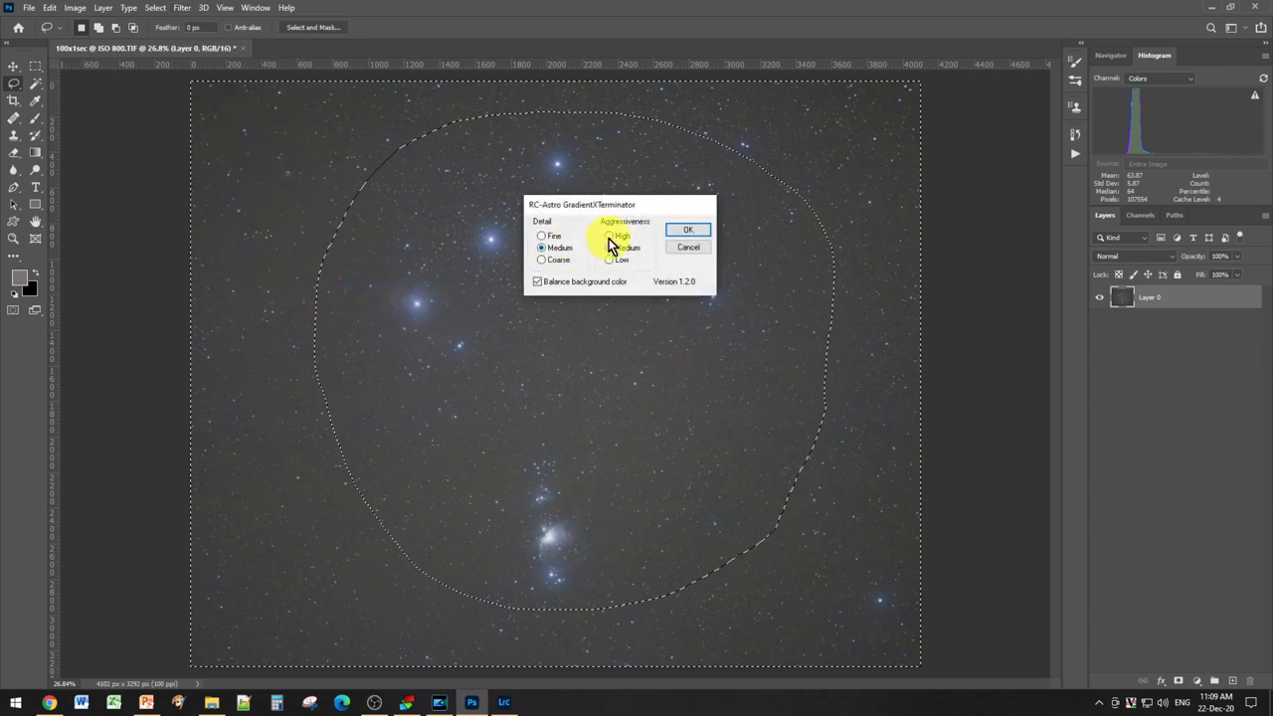
click(685, 230)
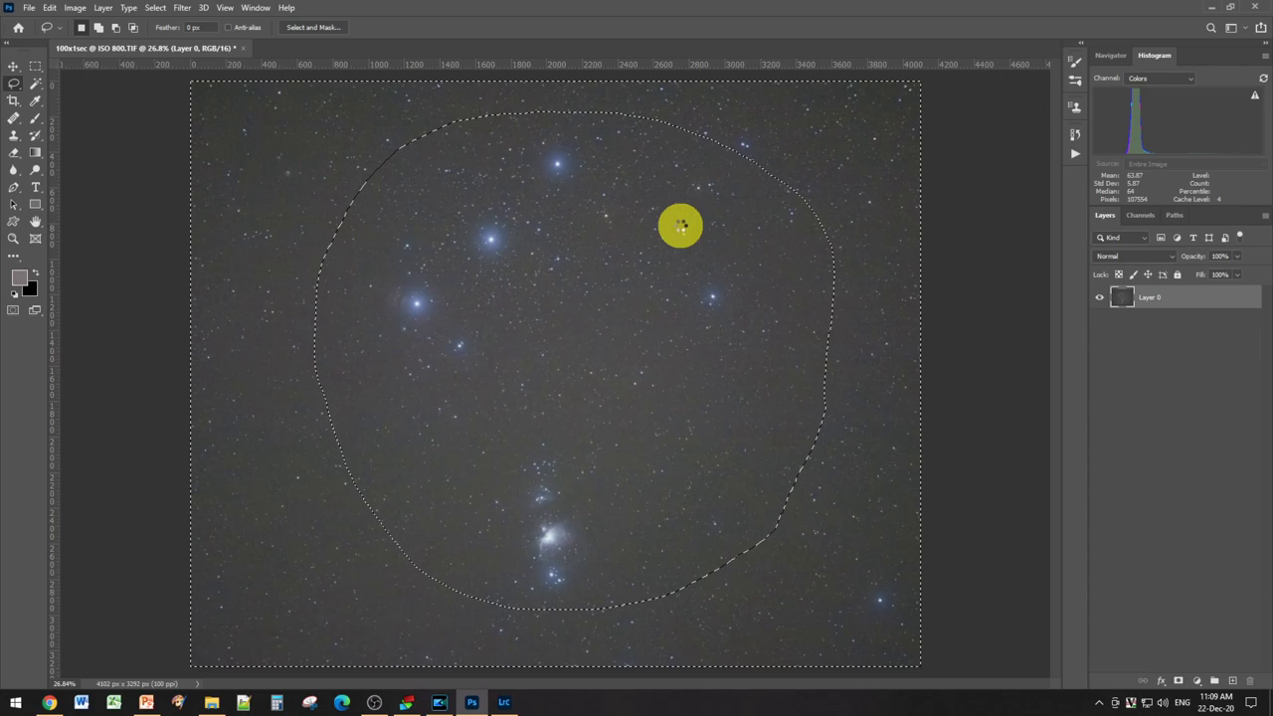
key(ctrl+d)
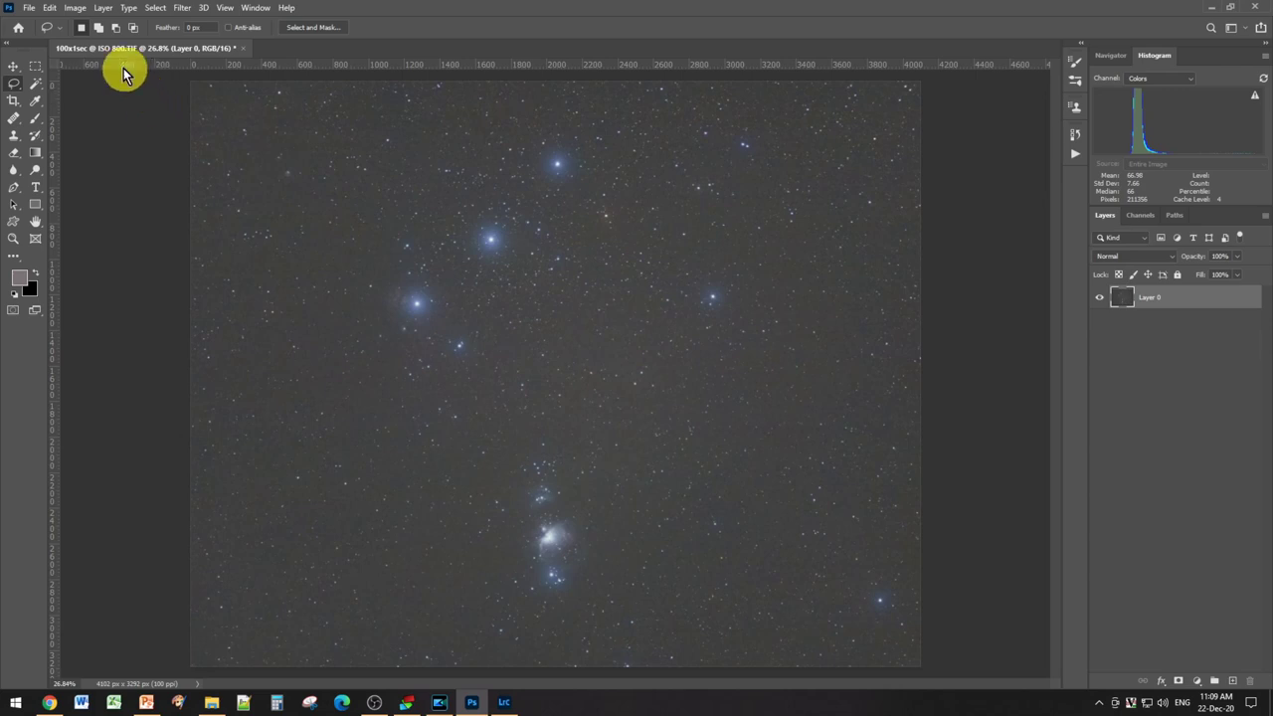
Step: Darken the sky background with a Levels adjustment on the RGB channel, setting the black input to 33 and the midtones to 1.15
click(76, 8)
mouse_move(94, 44)
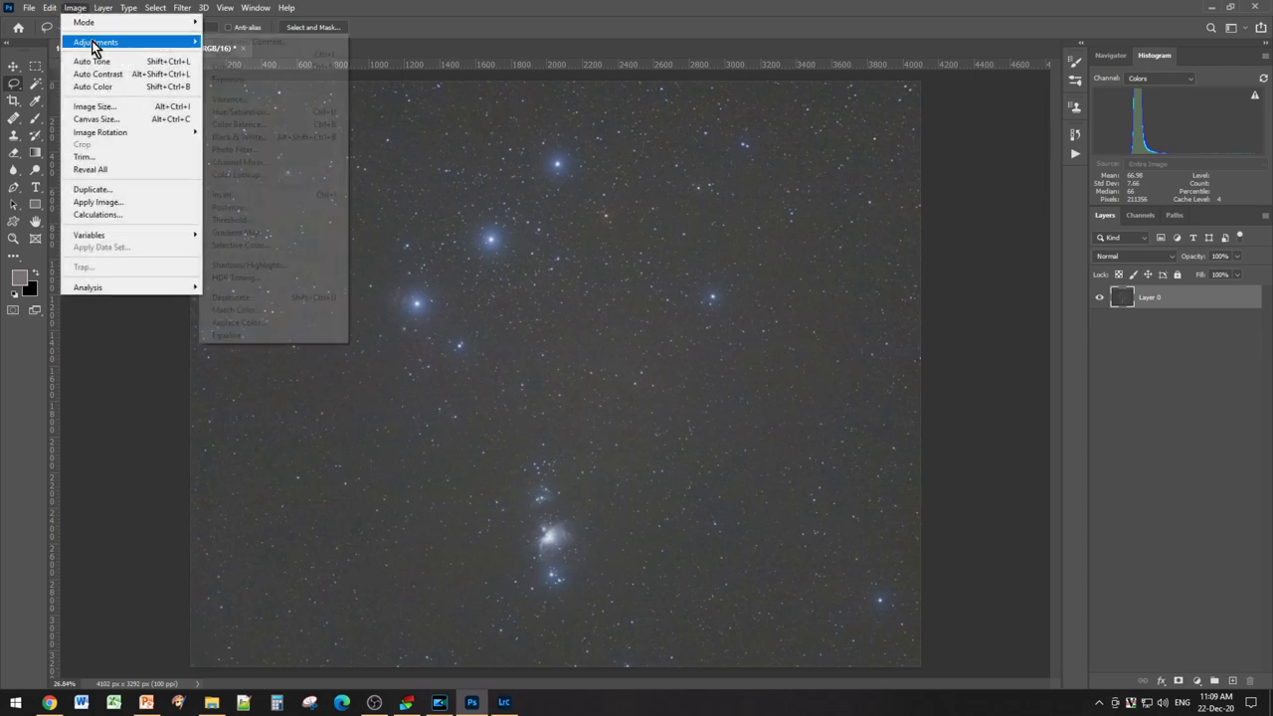
click(218, 54)
drag(945, 387, 958, 390)
drag(1034, 387, 952, 397)
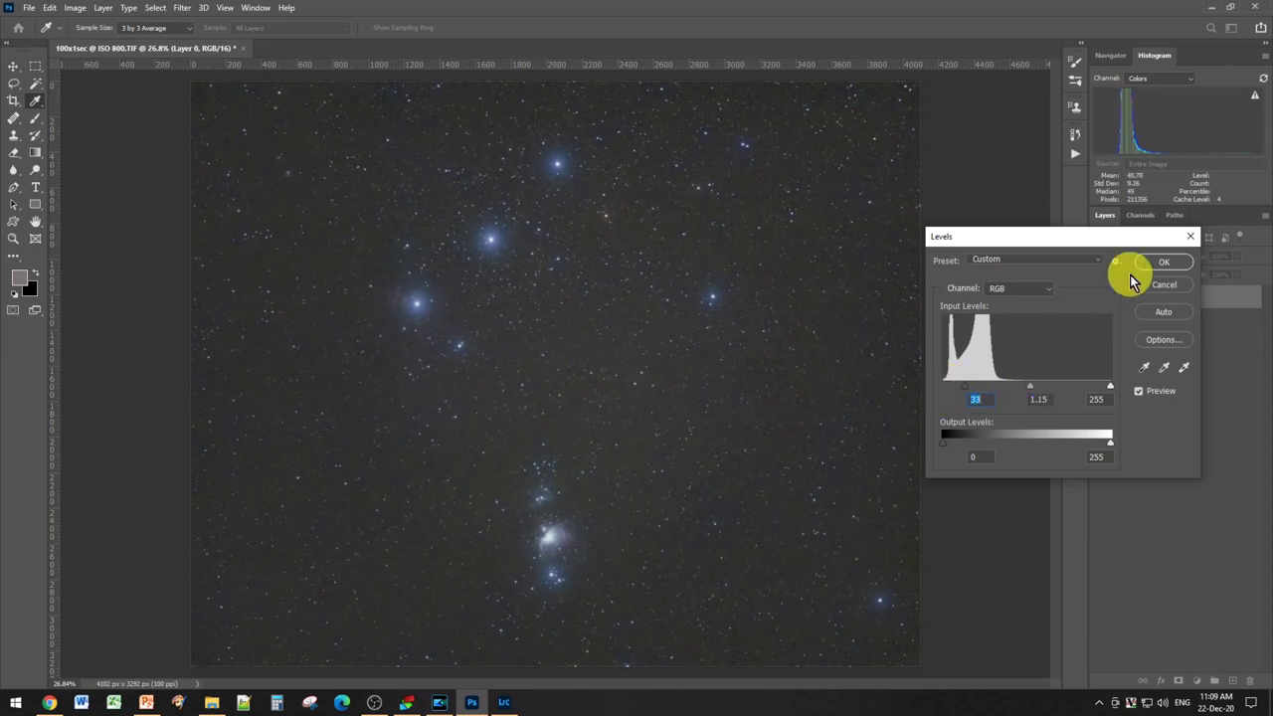
click(1158, 262)
scroll(540, 582, up, 5)
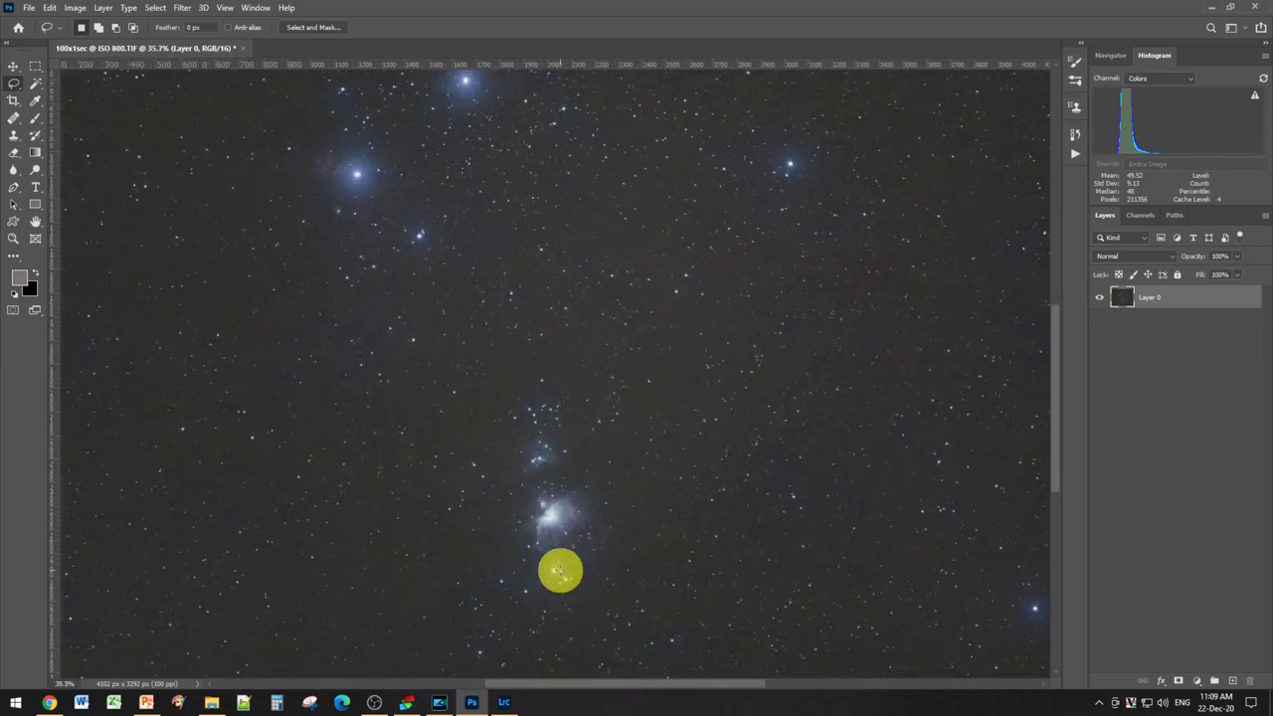
scroll(507, 564, down, 2)
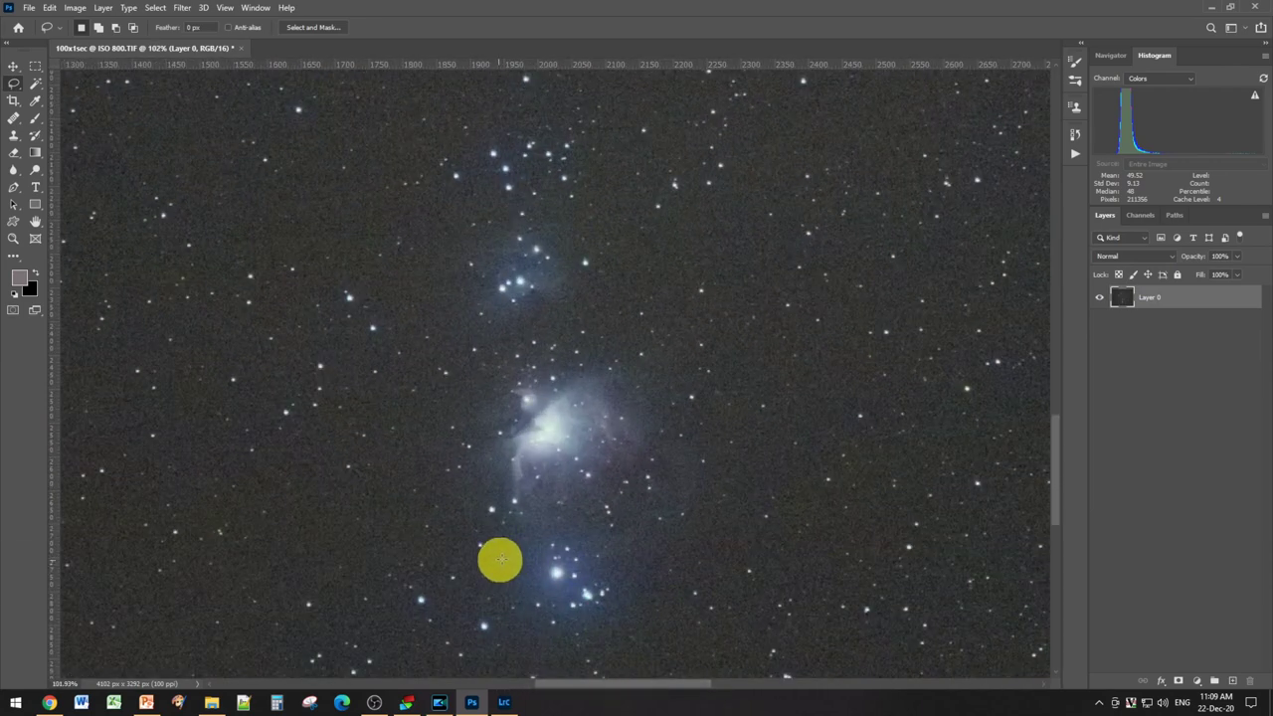
scroll(526, 527, down, 3)
scroll(526, 491, down, 3)
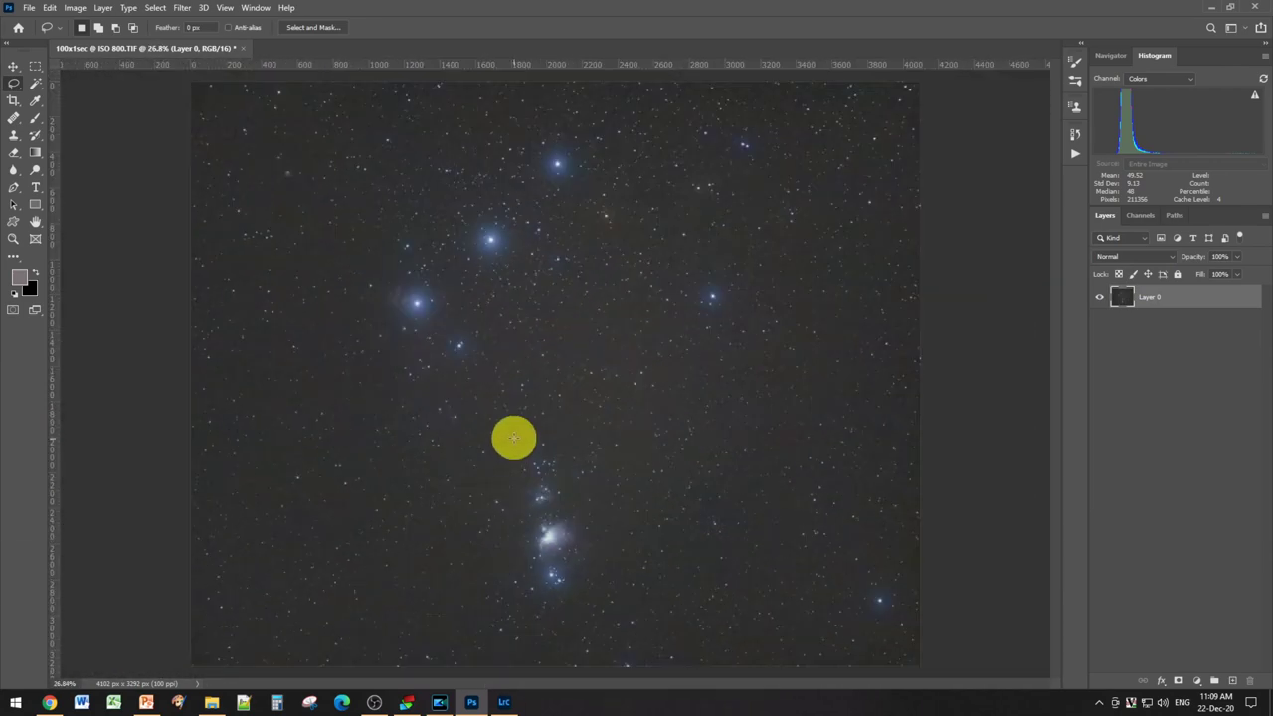
Step: Export the picture as a full-size JPG at 100% quality, named Orion Image 1.jpg, in the STACKS folder
click(28, 7)
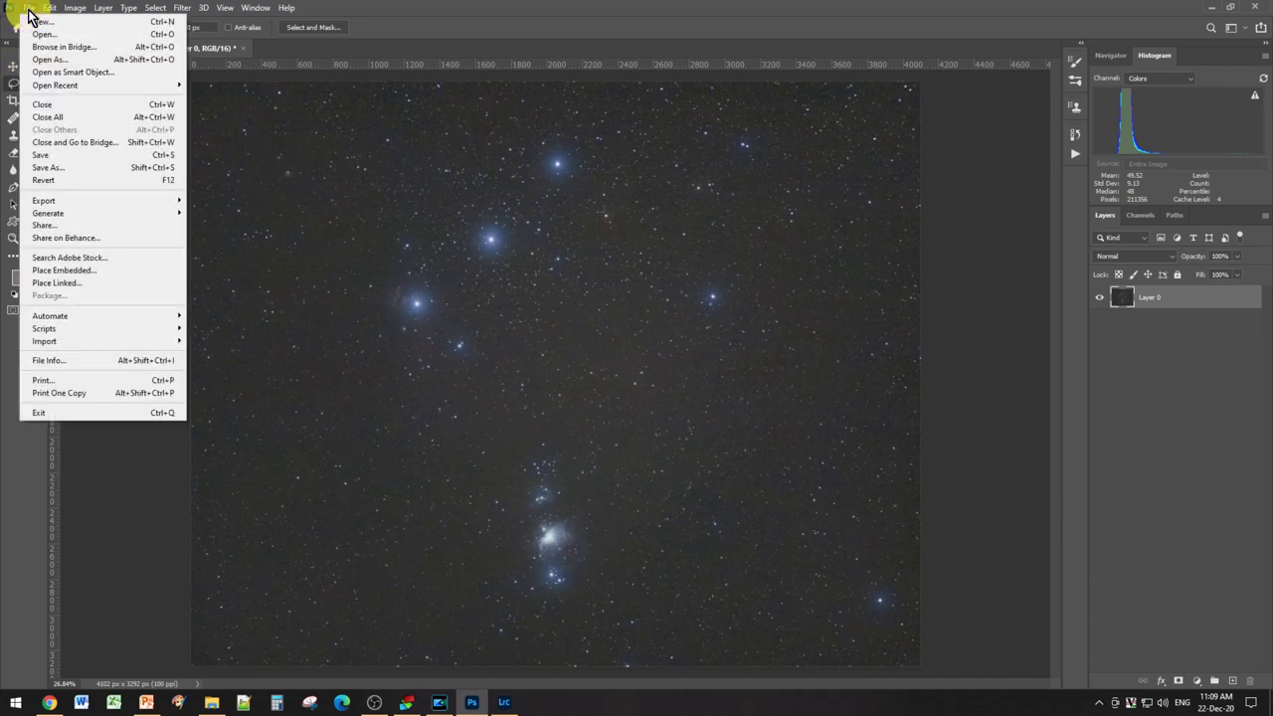
mouse_move(89, 200)
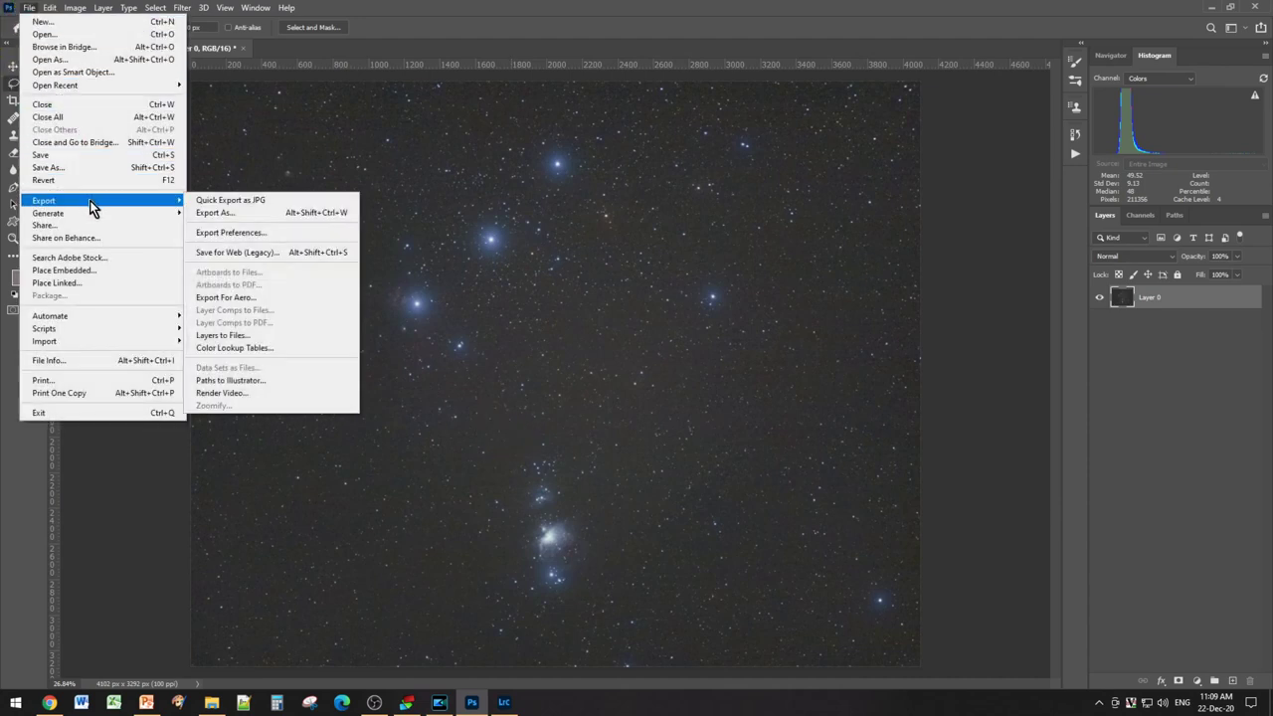
click(233, 212)
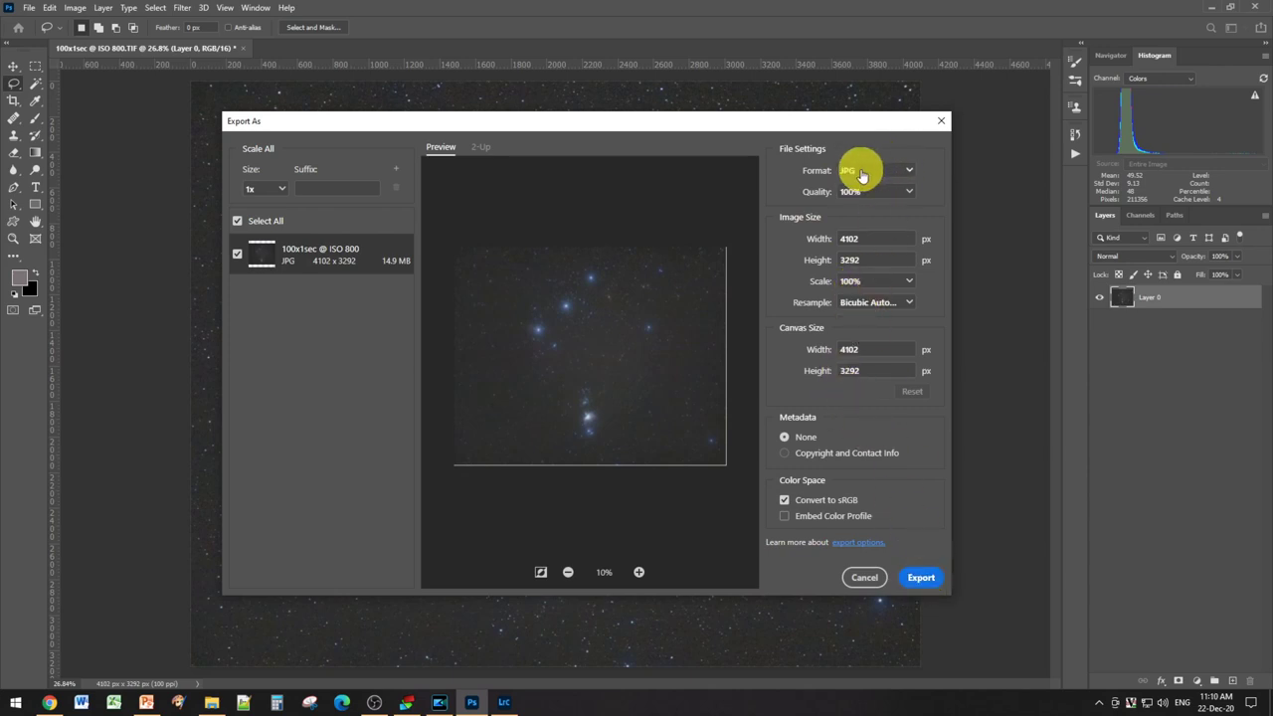
click(915, 581)
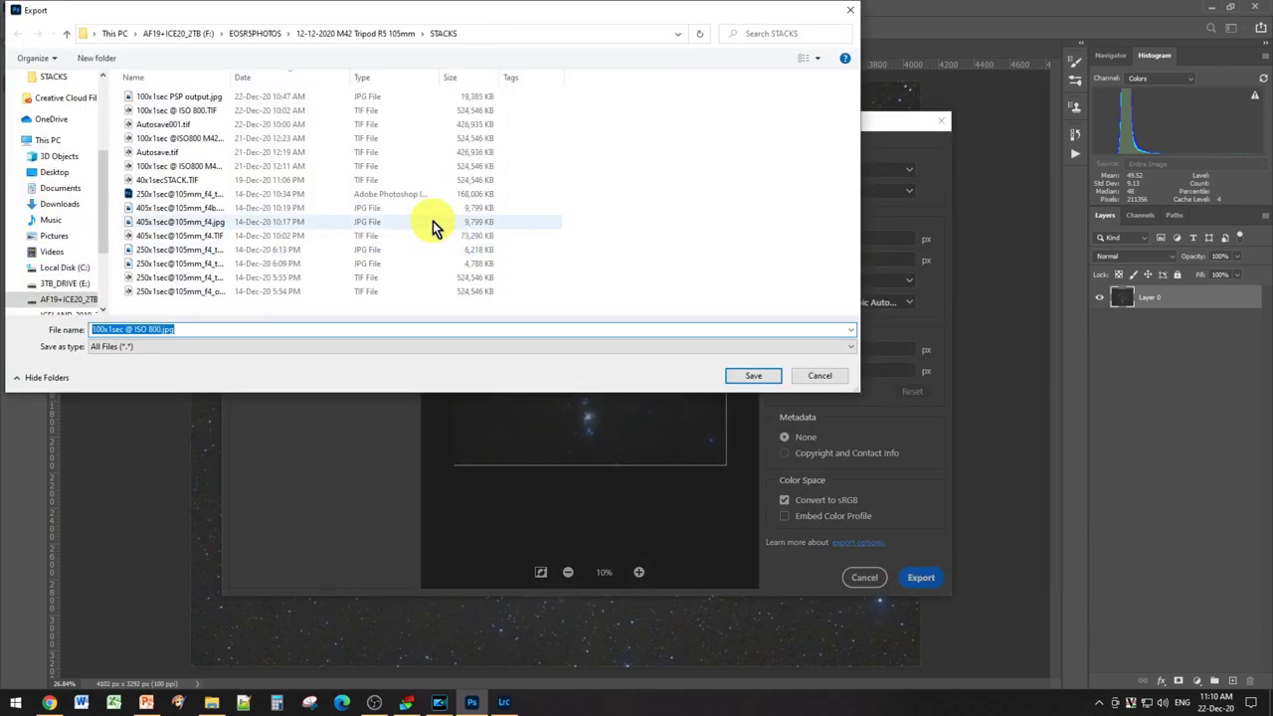
click(156, 331)
drag(159, 329, 80, 329)
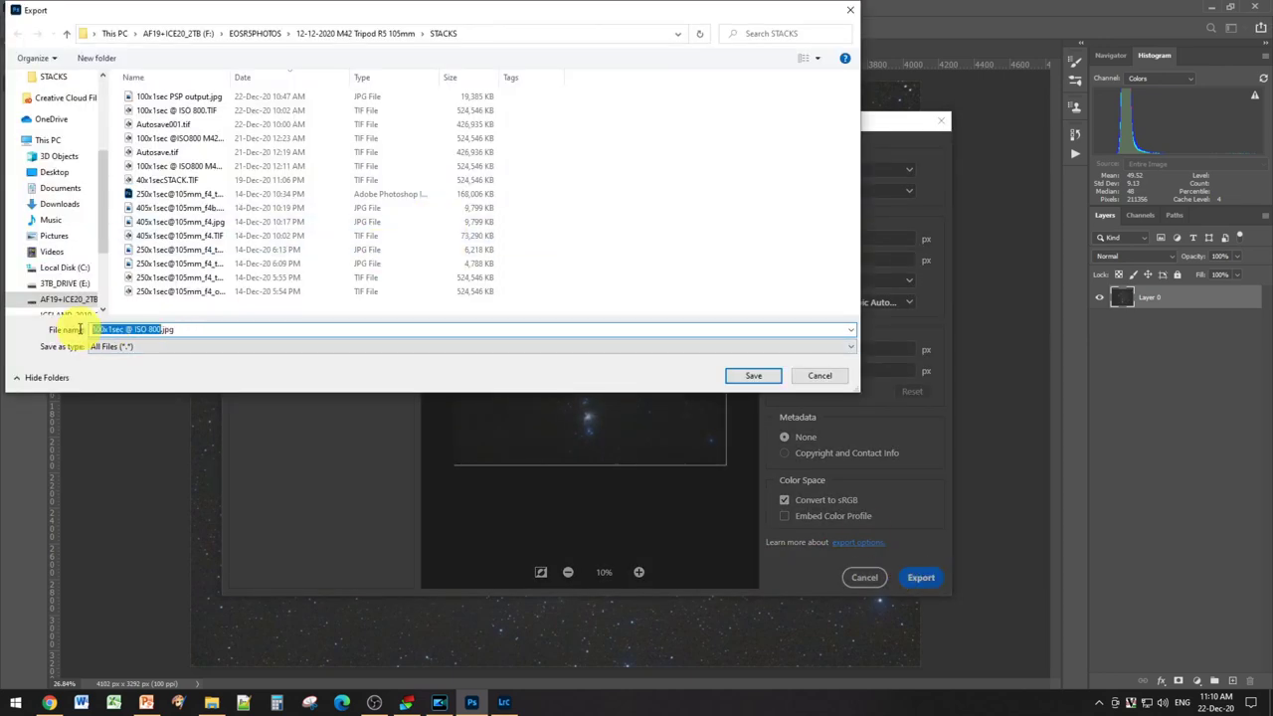
text(M)
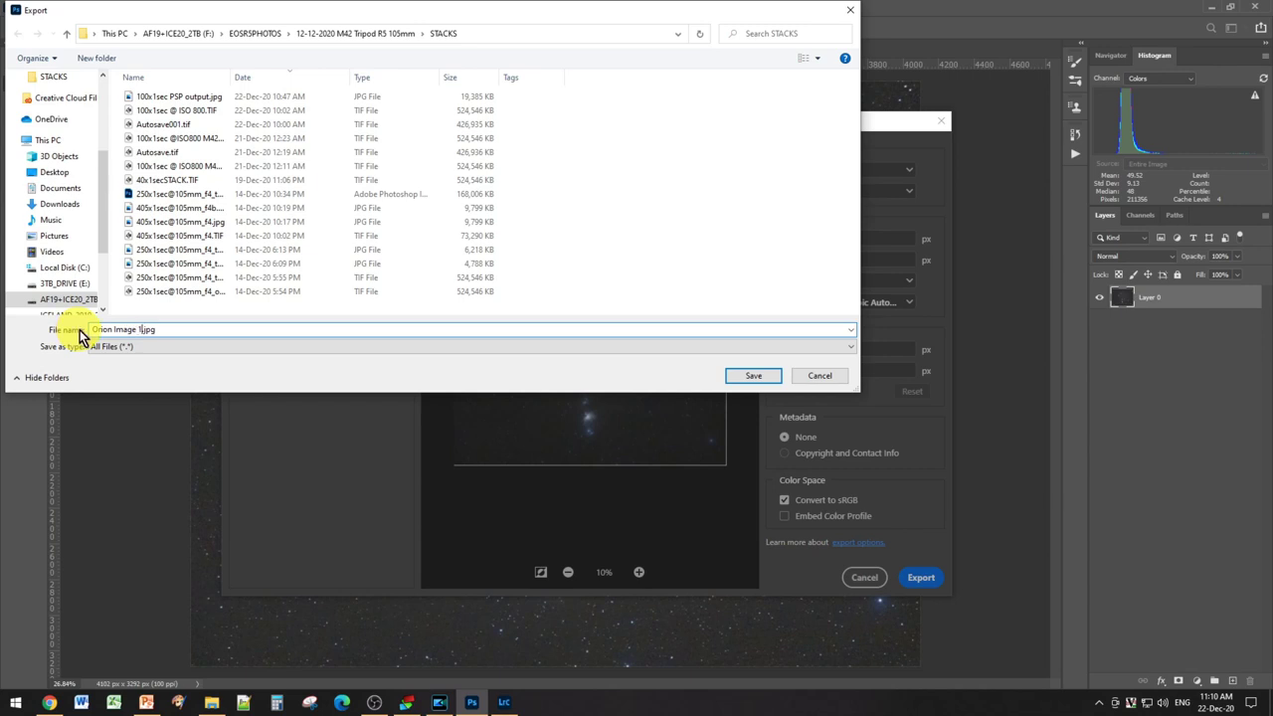
click(753, 375)
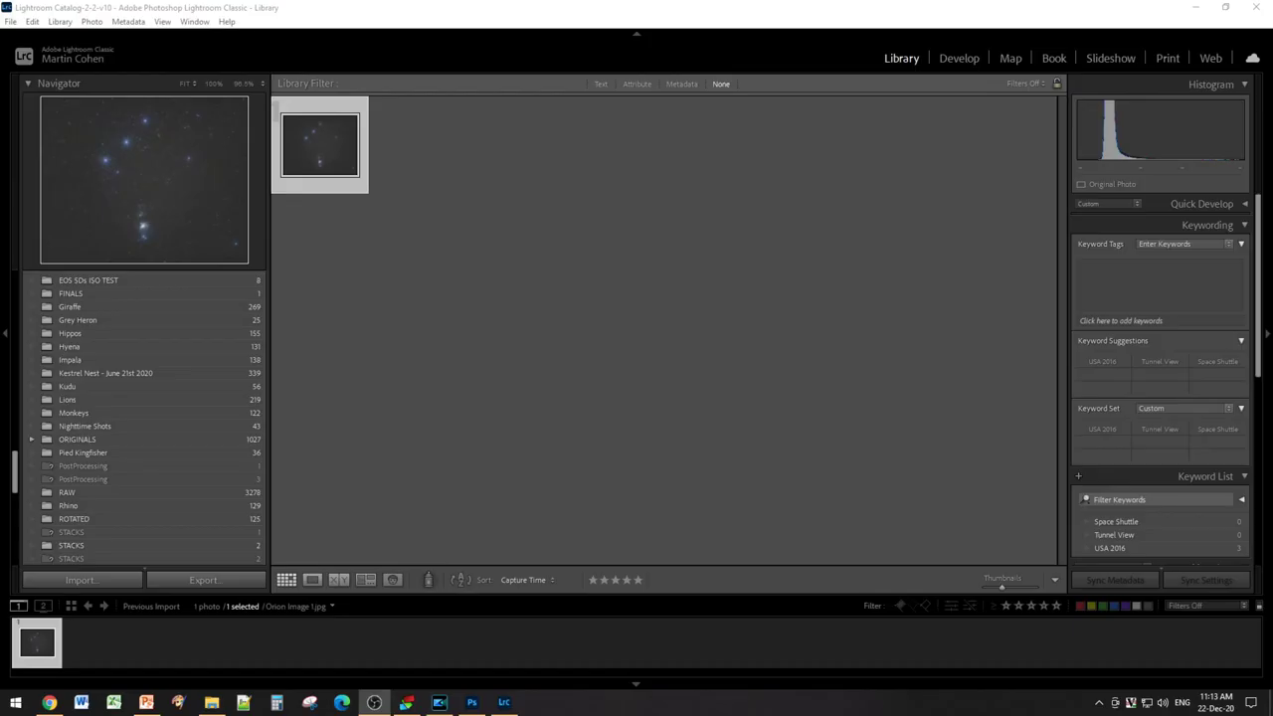
Step: In Lightroom Classic's Develop module, reduce the noise in Orion Image 1.jpg with Luminance at 53 and Detail at about 40
click(959, 60)
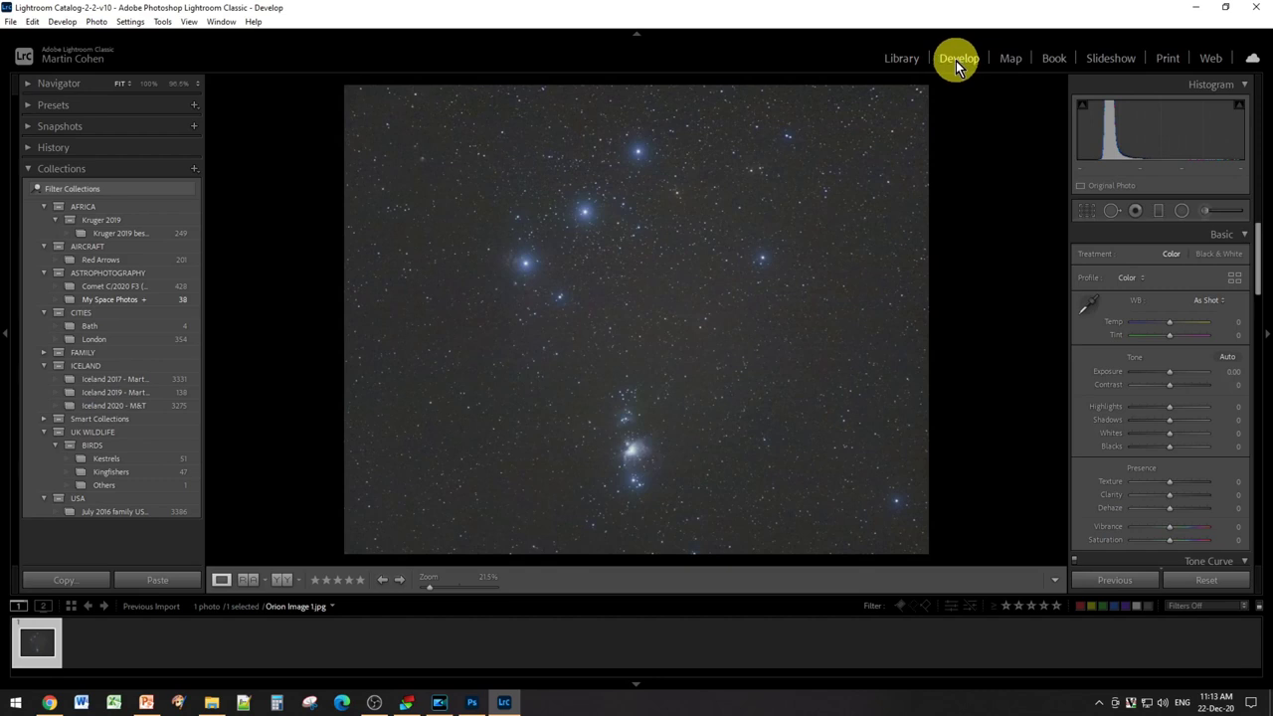
click(632, 460)
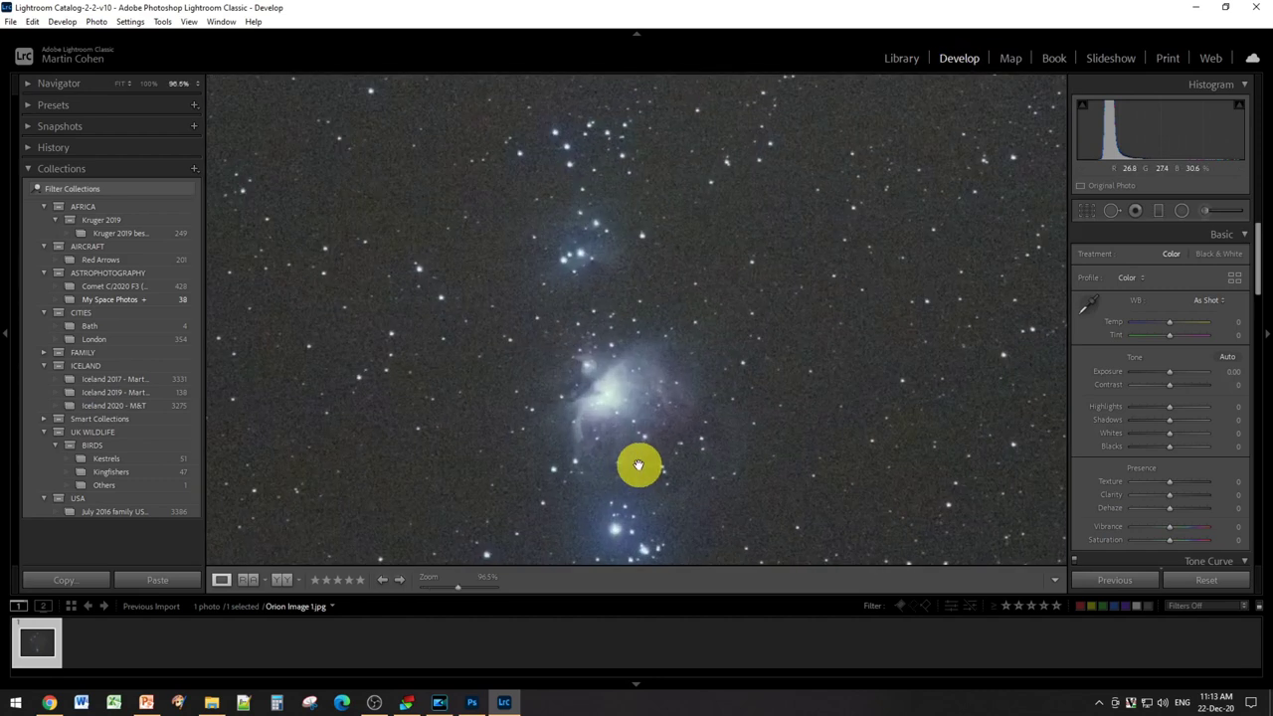
drag(617, 415, 614, 364)
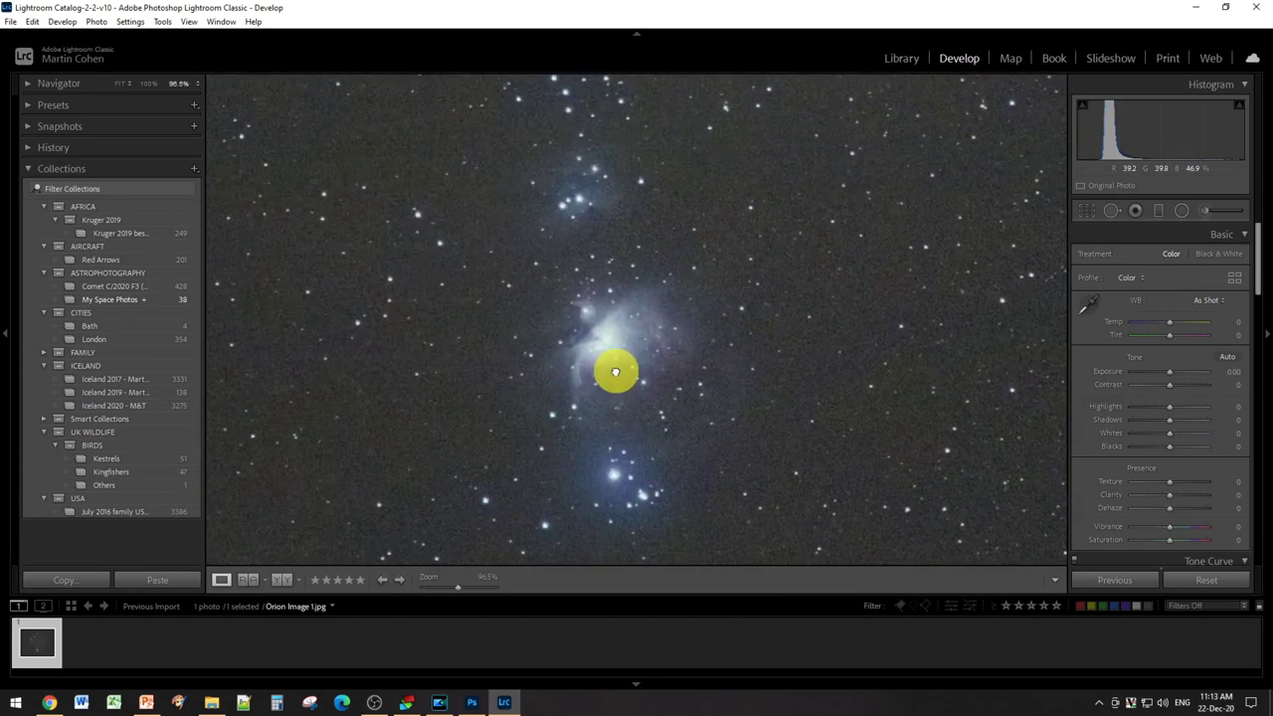
drag(1258, 256, 1261, 450)
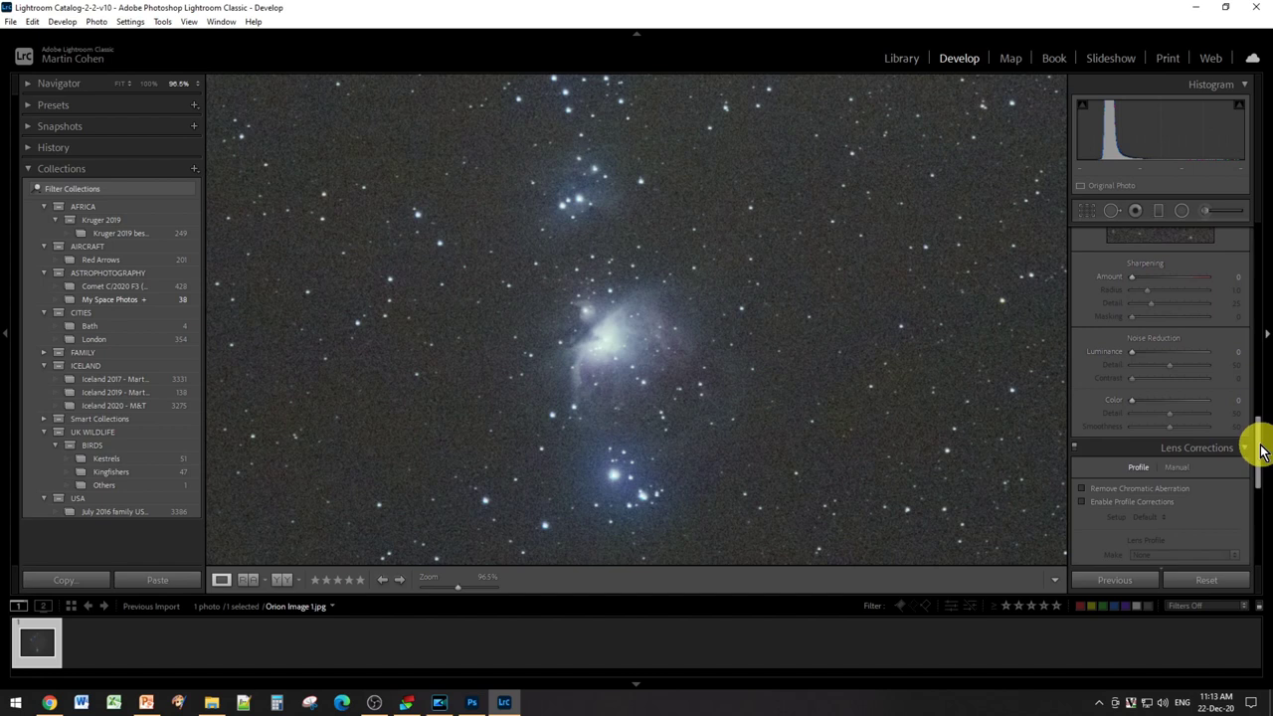
click(1156, 351)
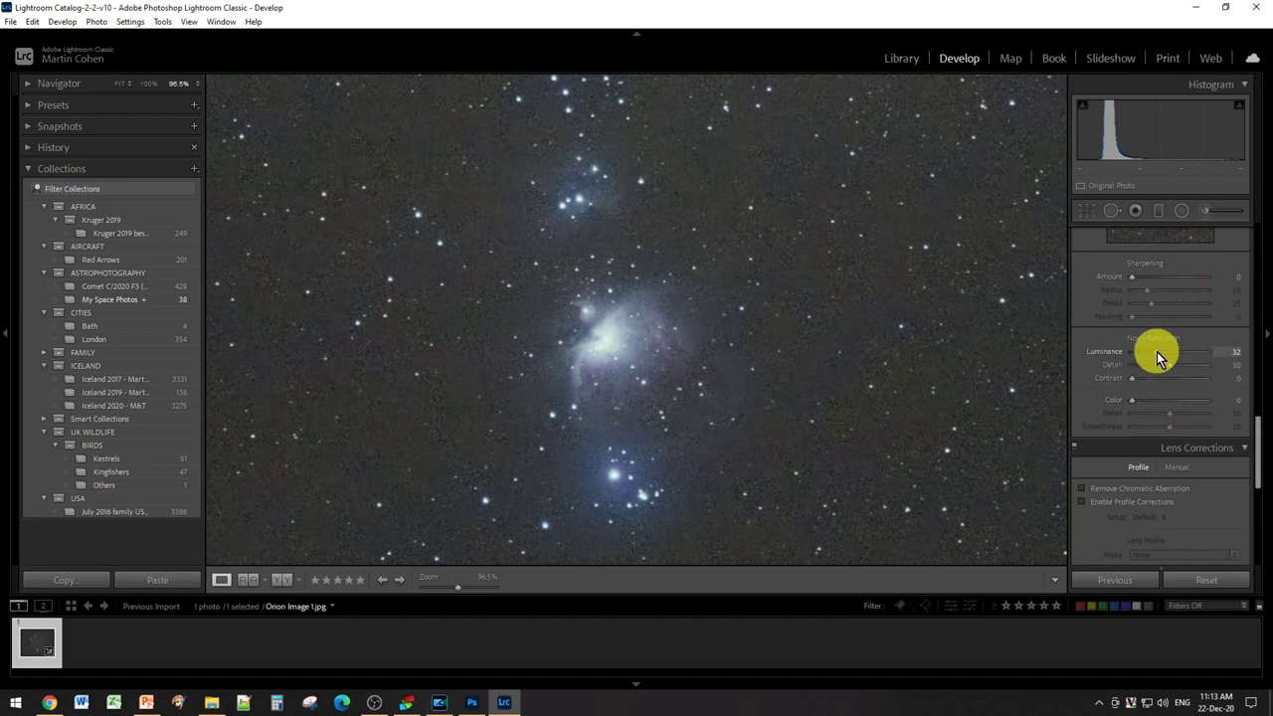
drag(1160, 352, 1165, 352)
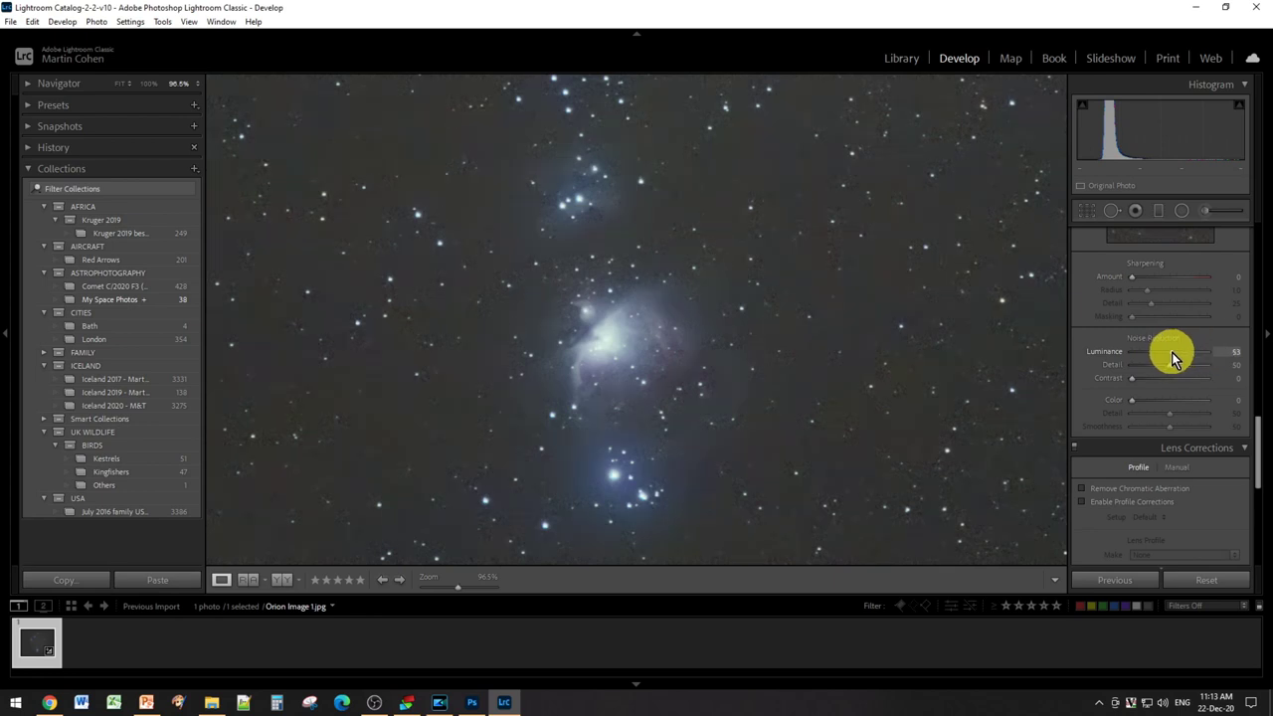
drag(1139, 366, 1200, 365)
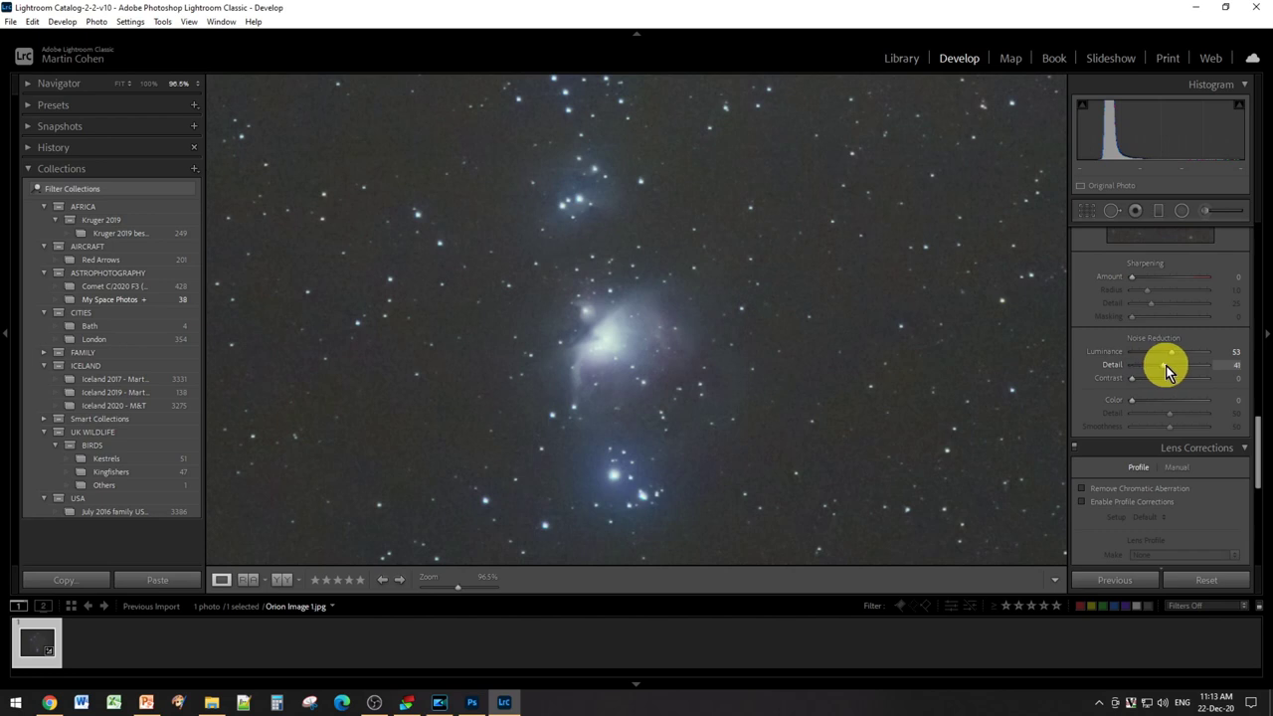
Step: Boost the photo's colour and local contrast with Saturation at +30 and Clarity at +40
drag(1259, 440, 1252, 255)
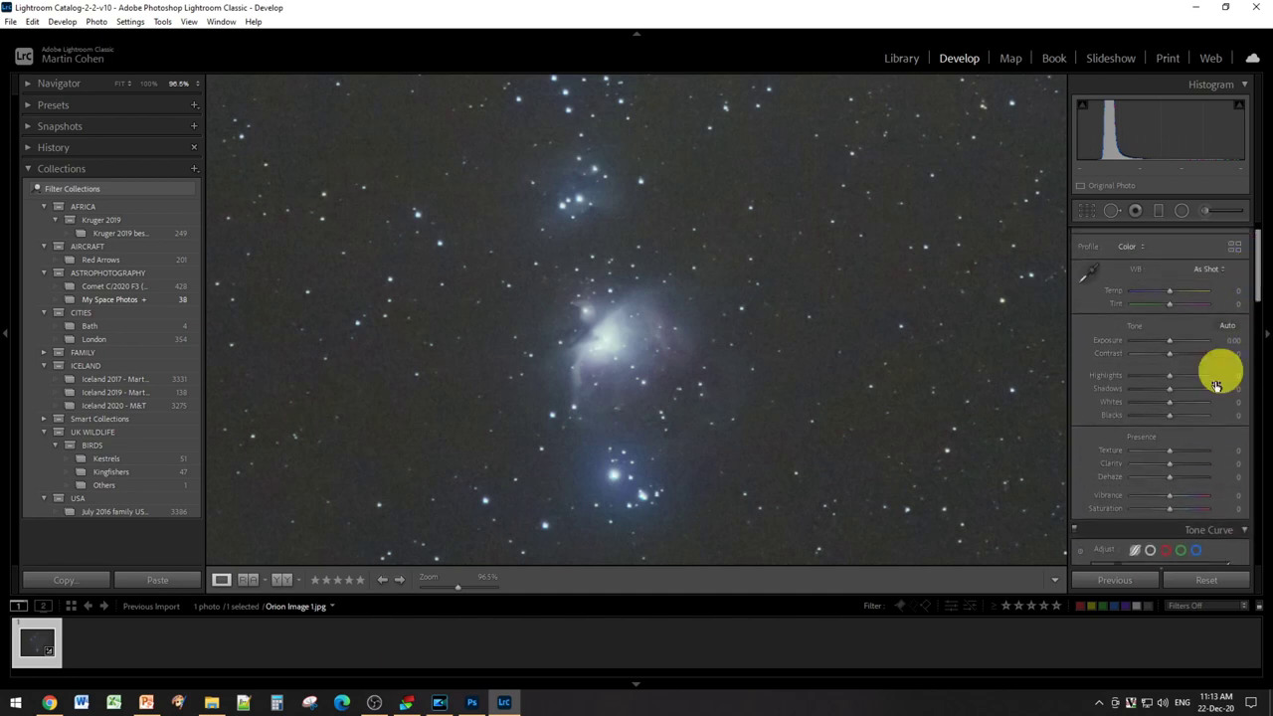
drag(1171, 509, 1181, 510)
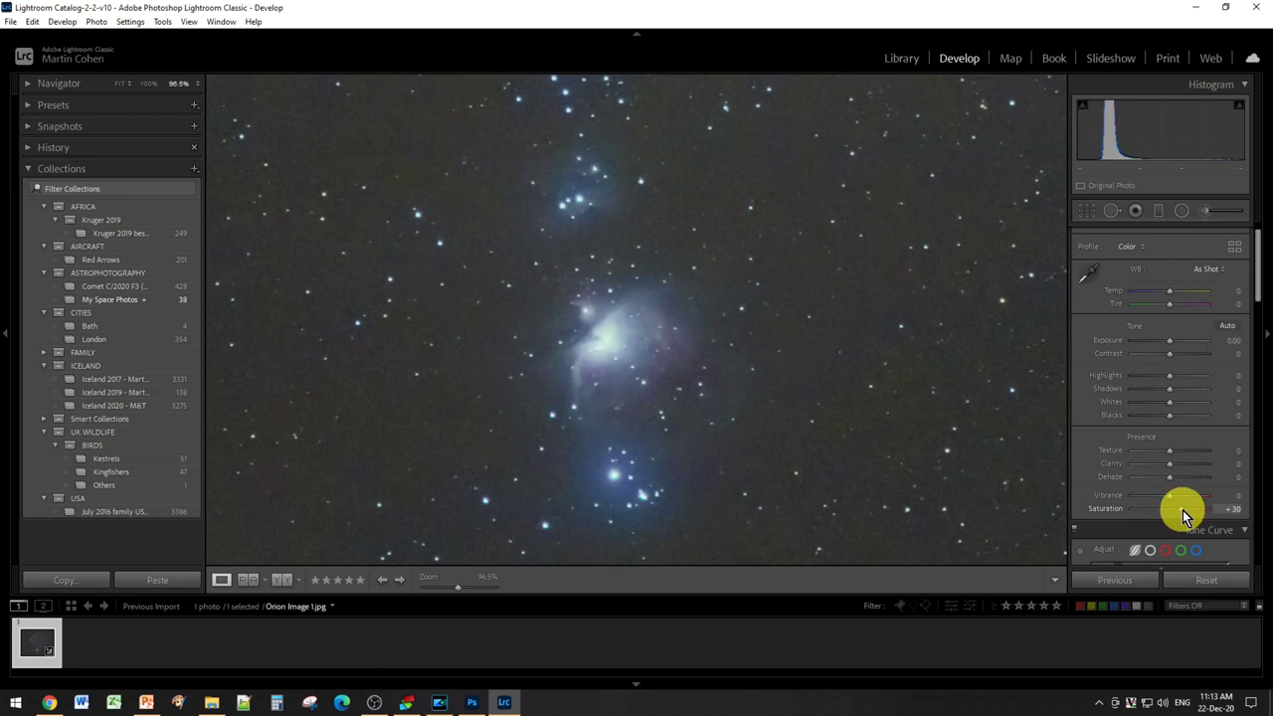
click(715, 345)
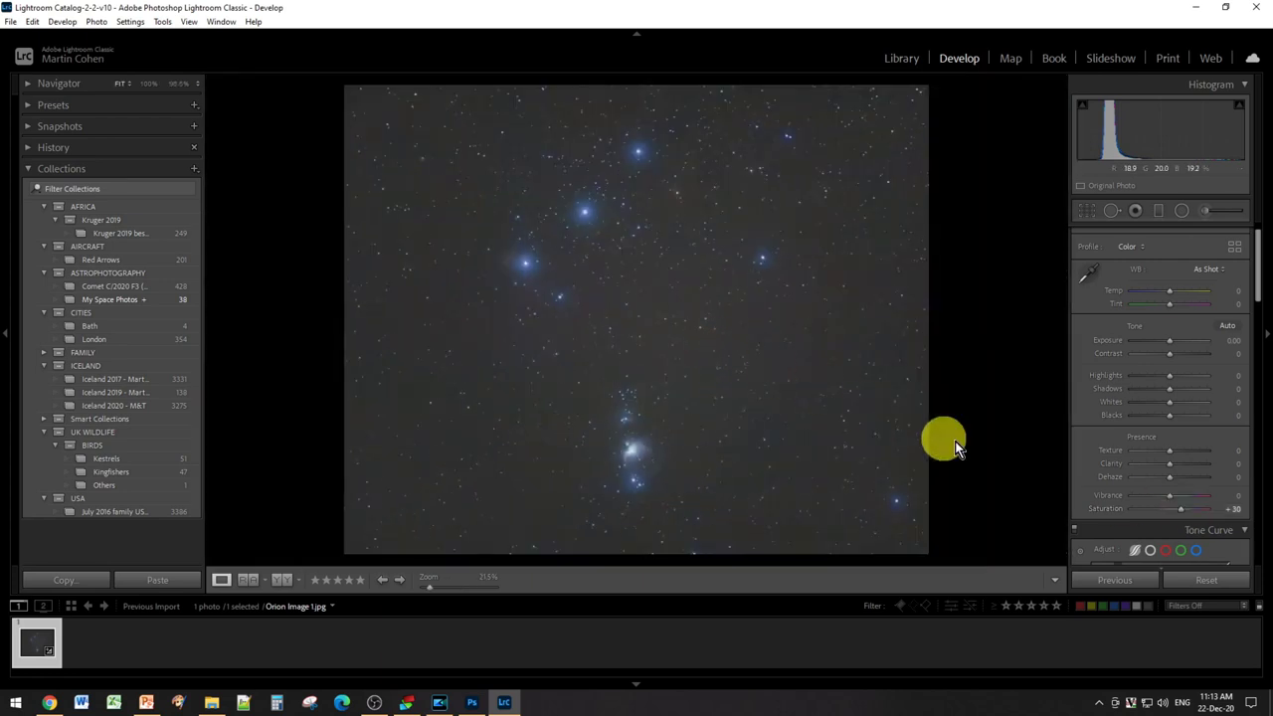
mouse_move(1176, 465)
mouse_down()
mouse_move(1194, 465)
mouse_move(1154, 465)
mouse_up()
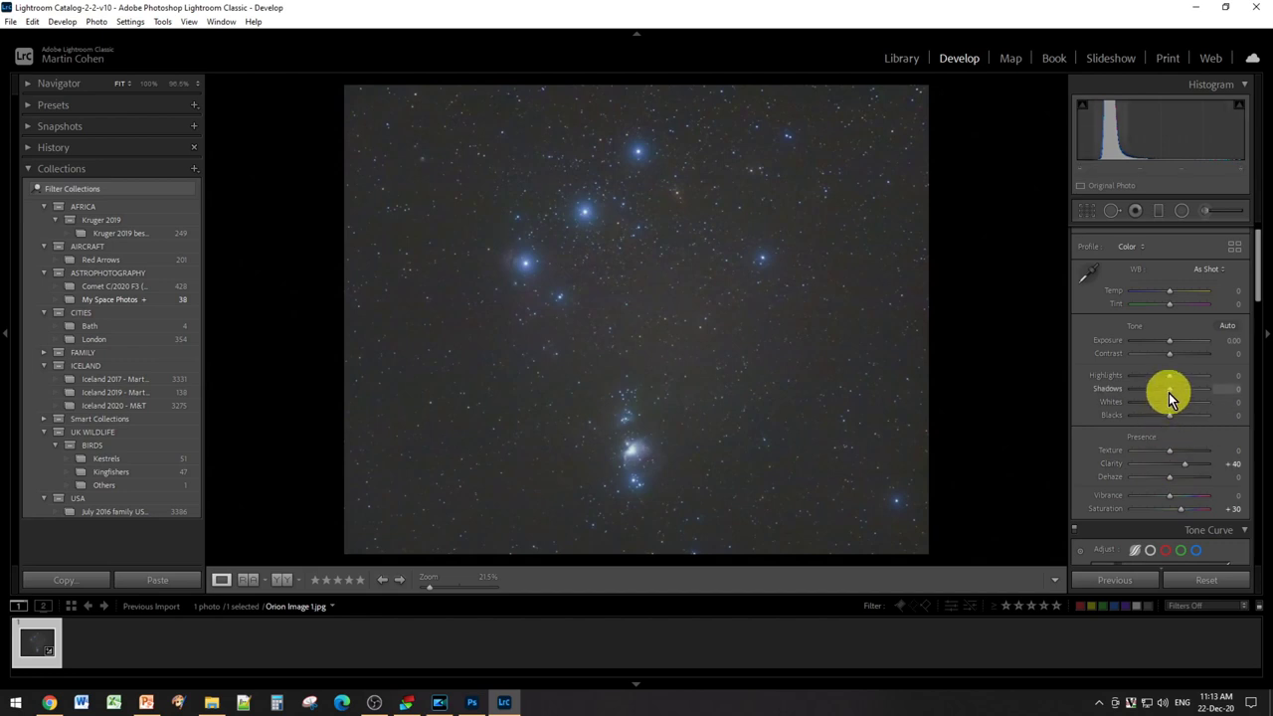
Step: Adjust the tone with Shadows at -81, Exposure at +0.18 and Blacks at -35, and show the photo full screen
drag(1146, 391, 1139, 392)
drag(1167, 342, 1170, 342)
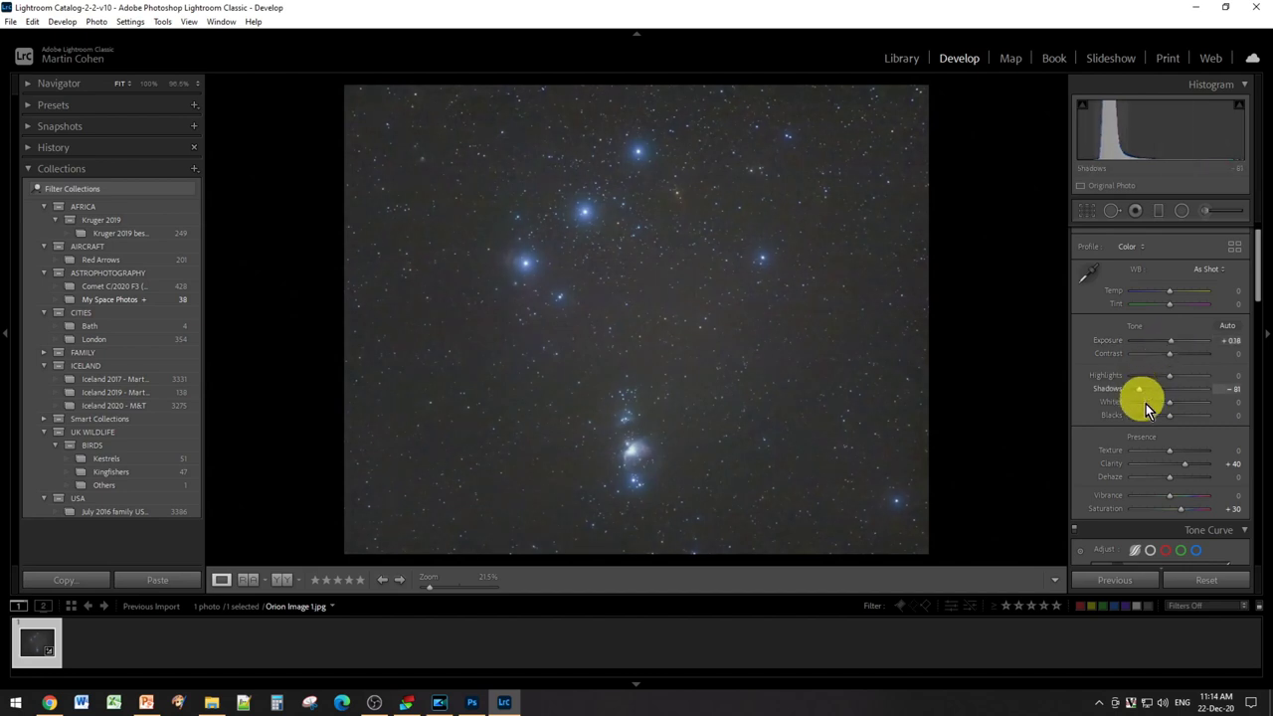
drag(1167, 419, 1154, 415)
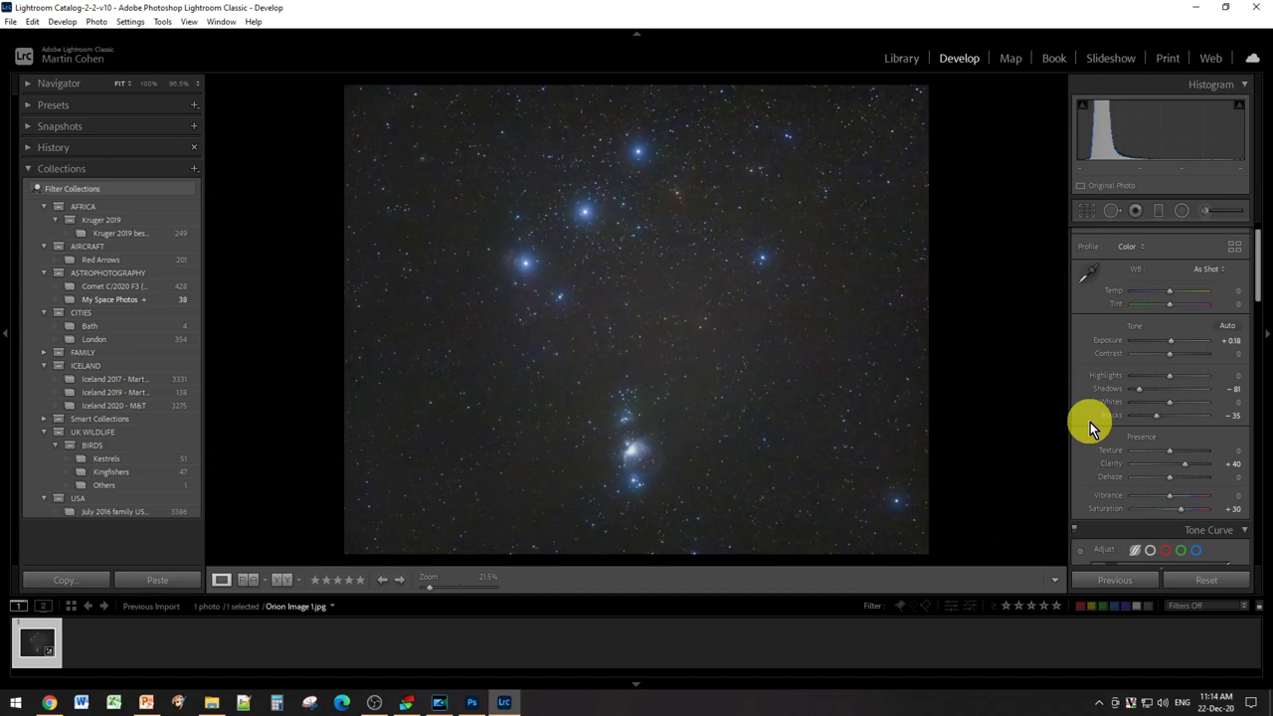
key(f)
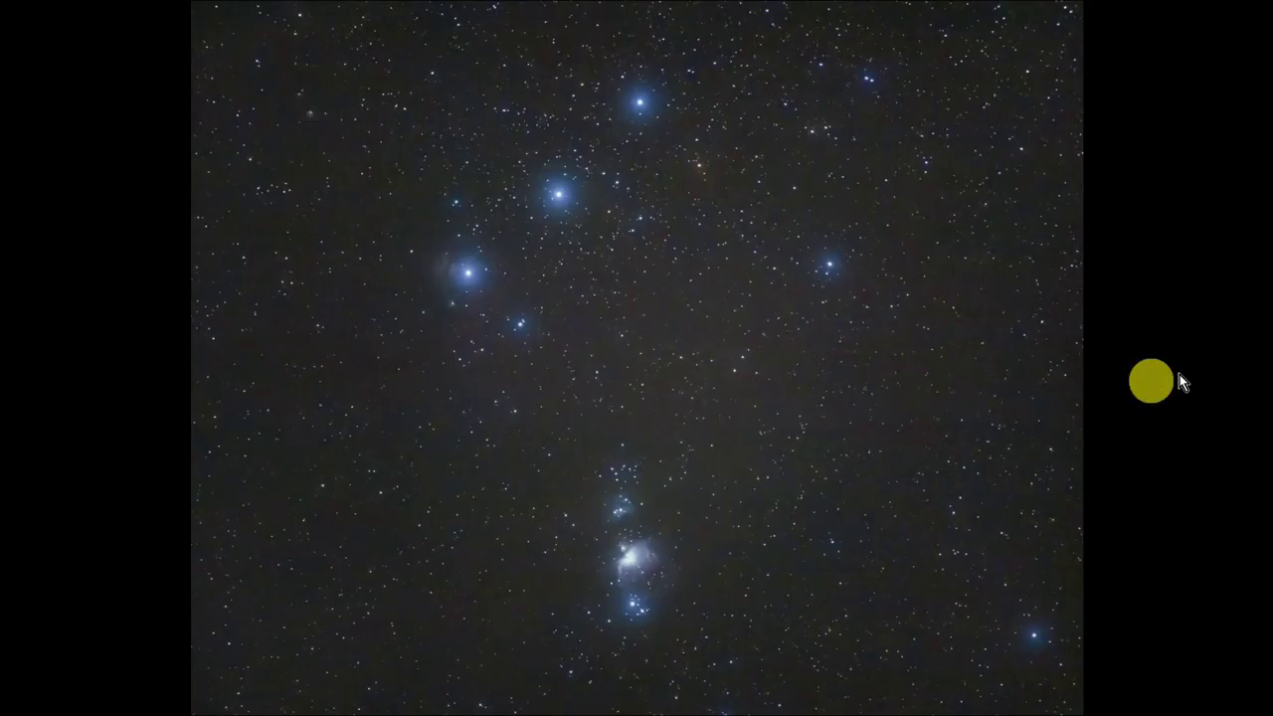